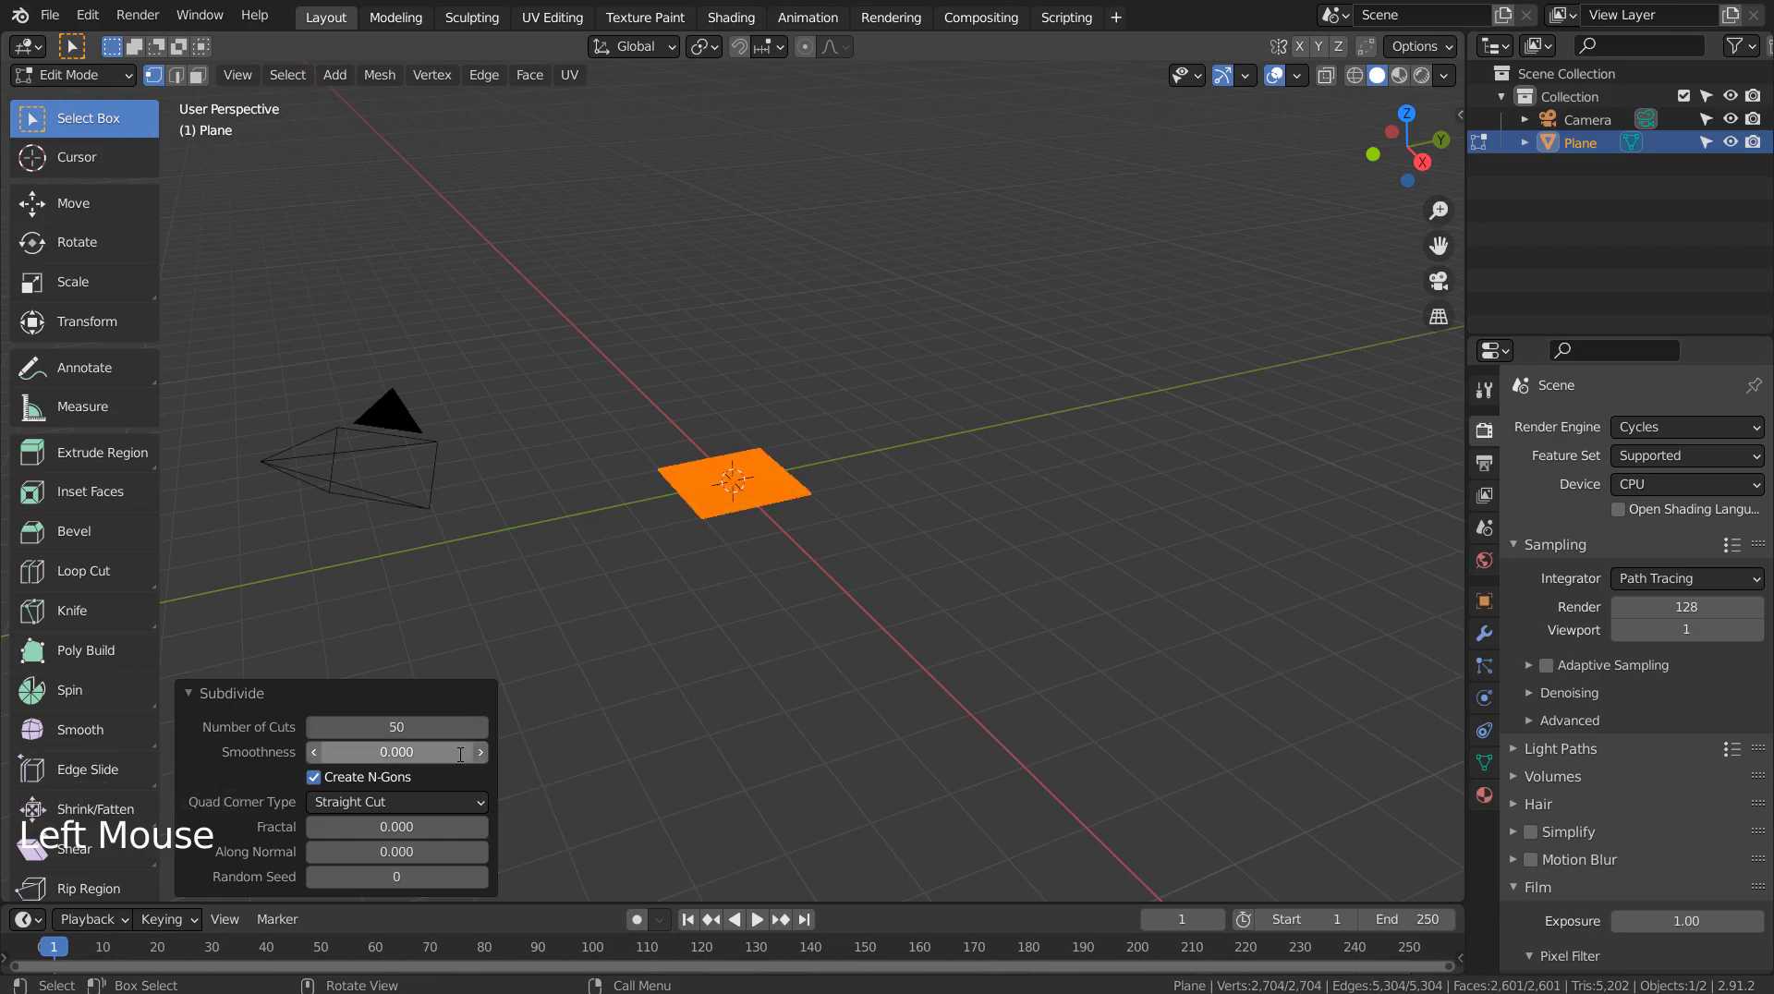
Return the subdivided plane to Object Mode and rotate it 90° about the global X axis
{"action": "scroll", "coordinate": [751, 555], "scroll_direction": "up", "scroll_amount": 10}
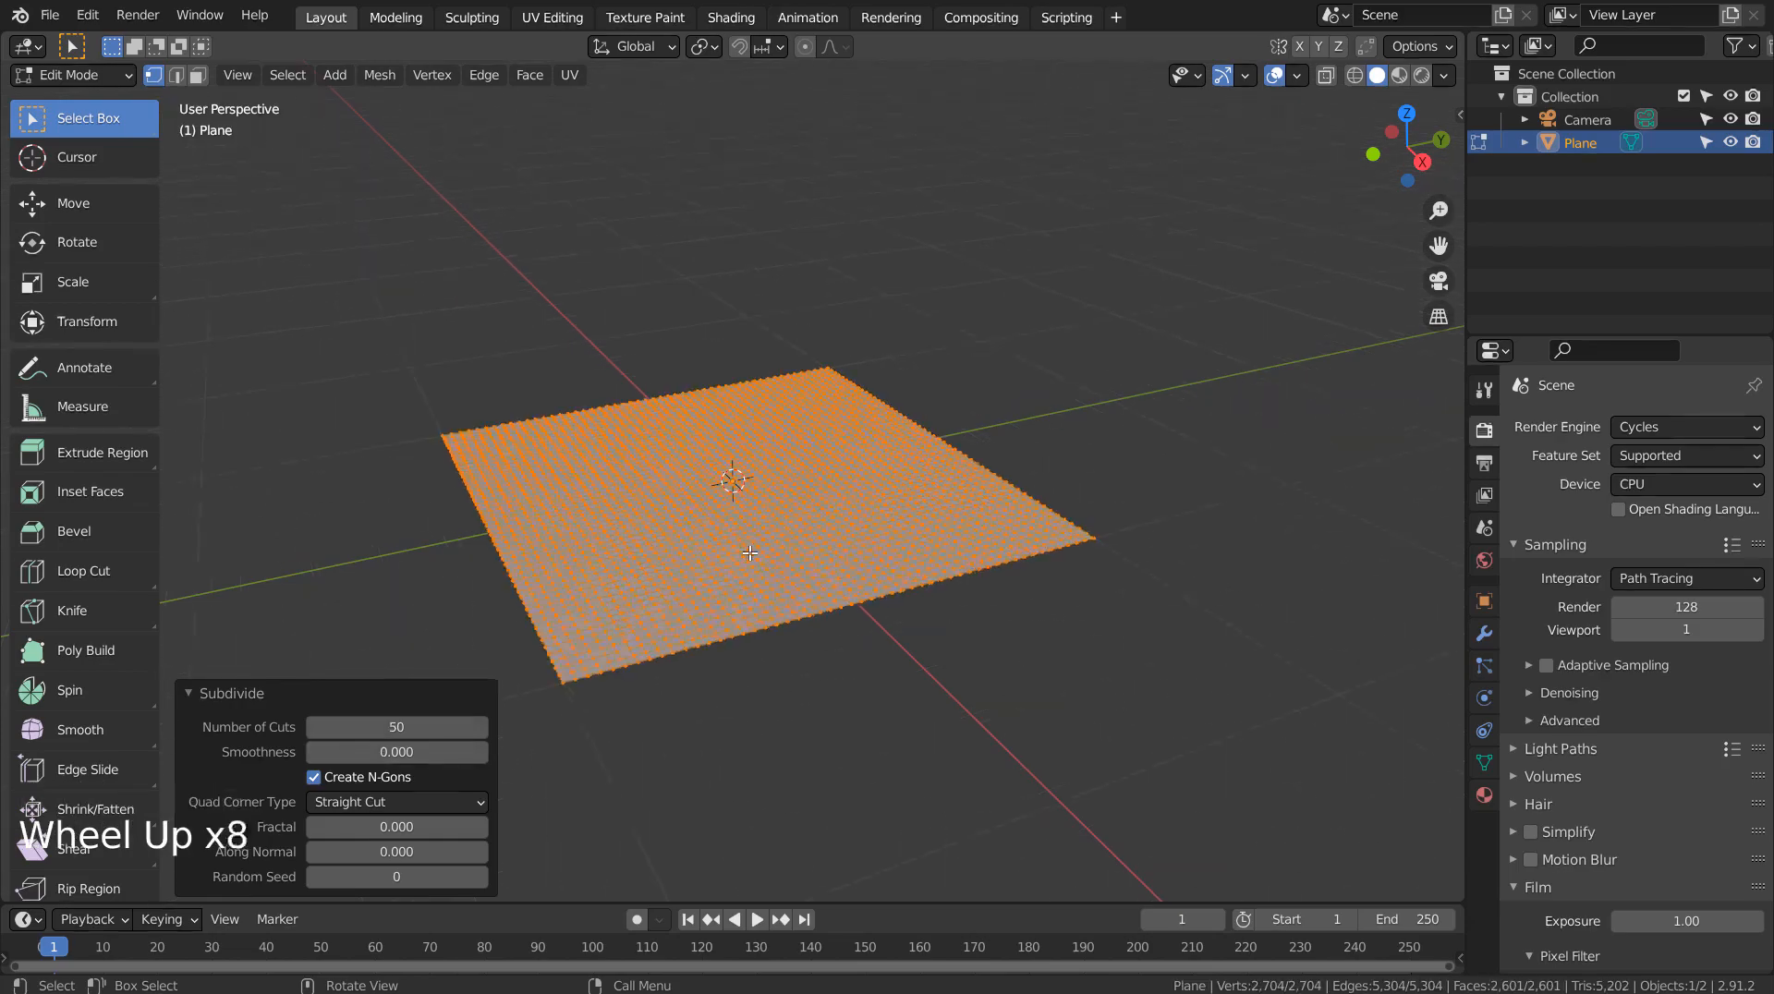
{"action": "middle_click_drag", "start_coordinate": [767, 554], "coordinate": [1073, 544]}
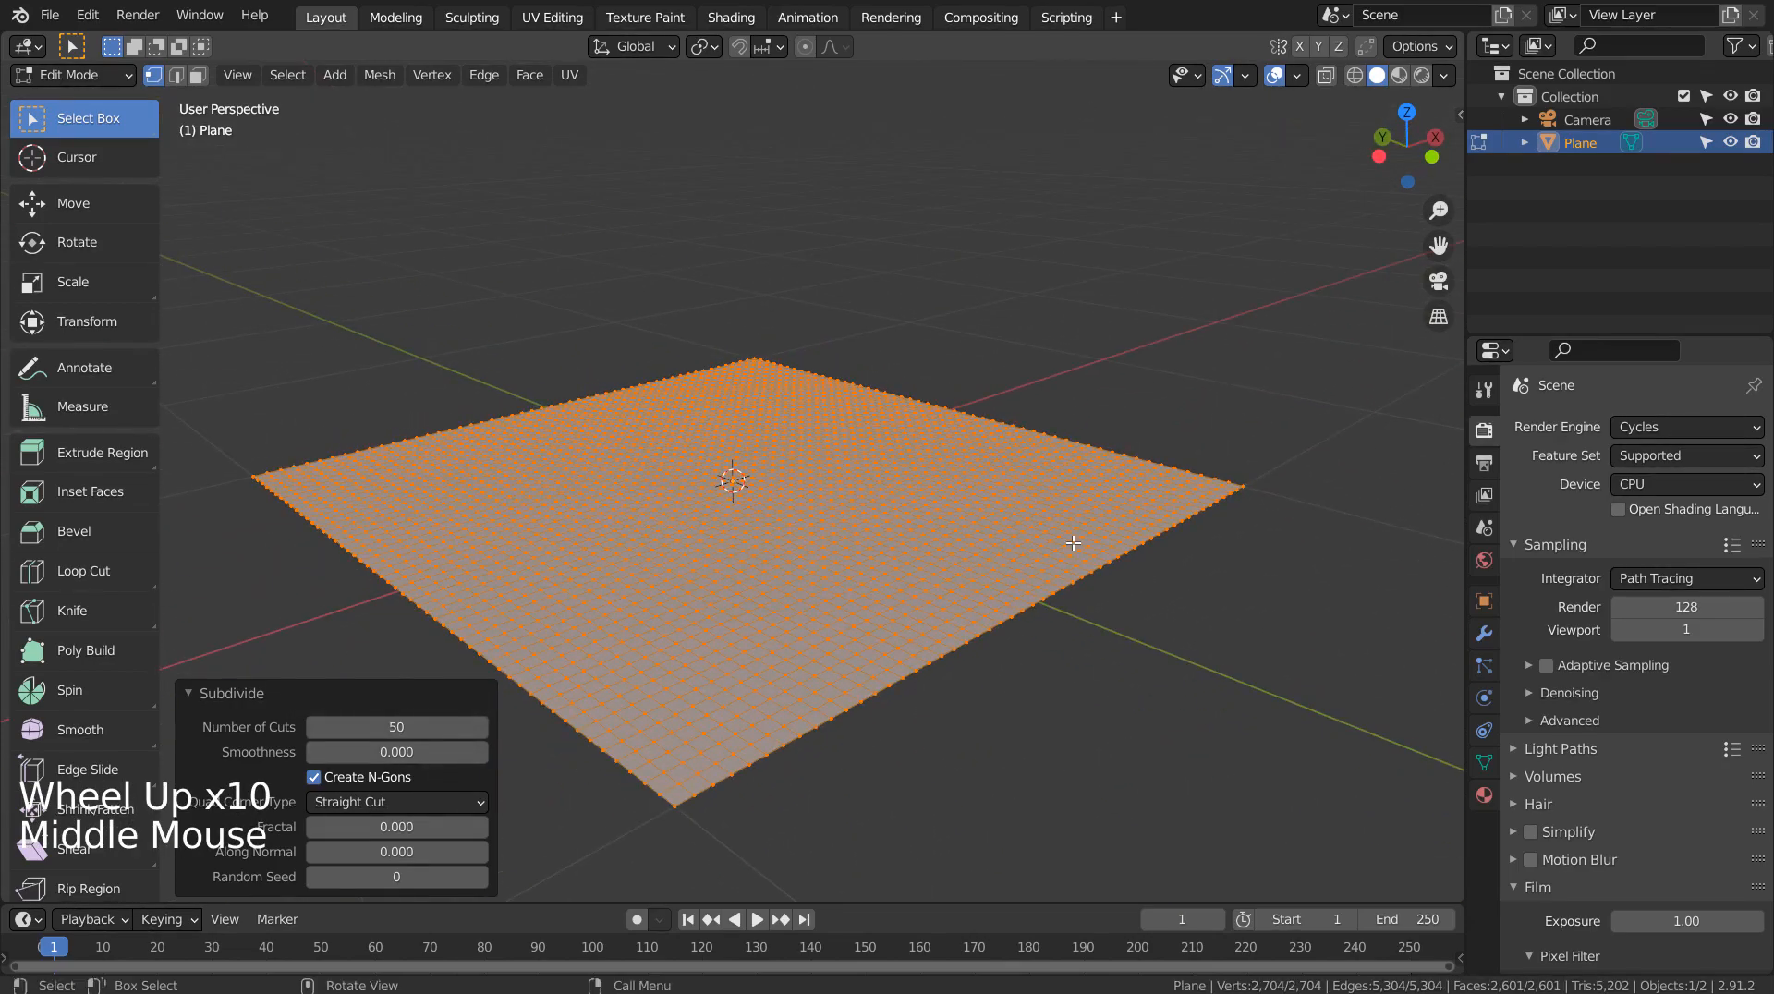
{"action": "key", "text": "Tab"}
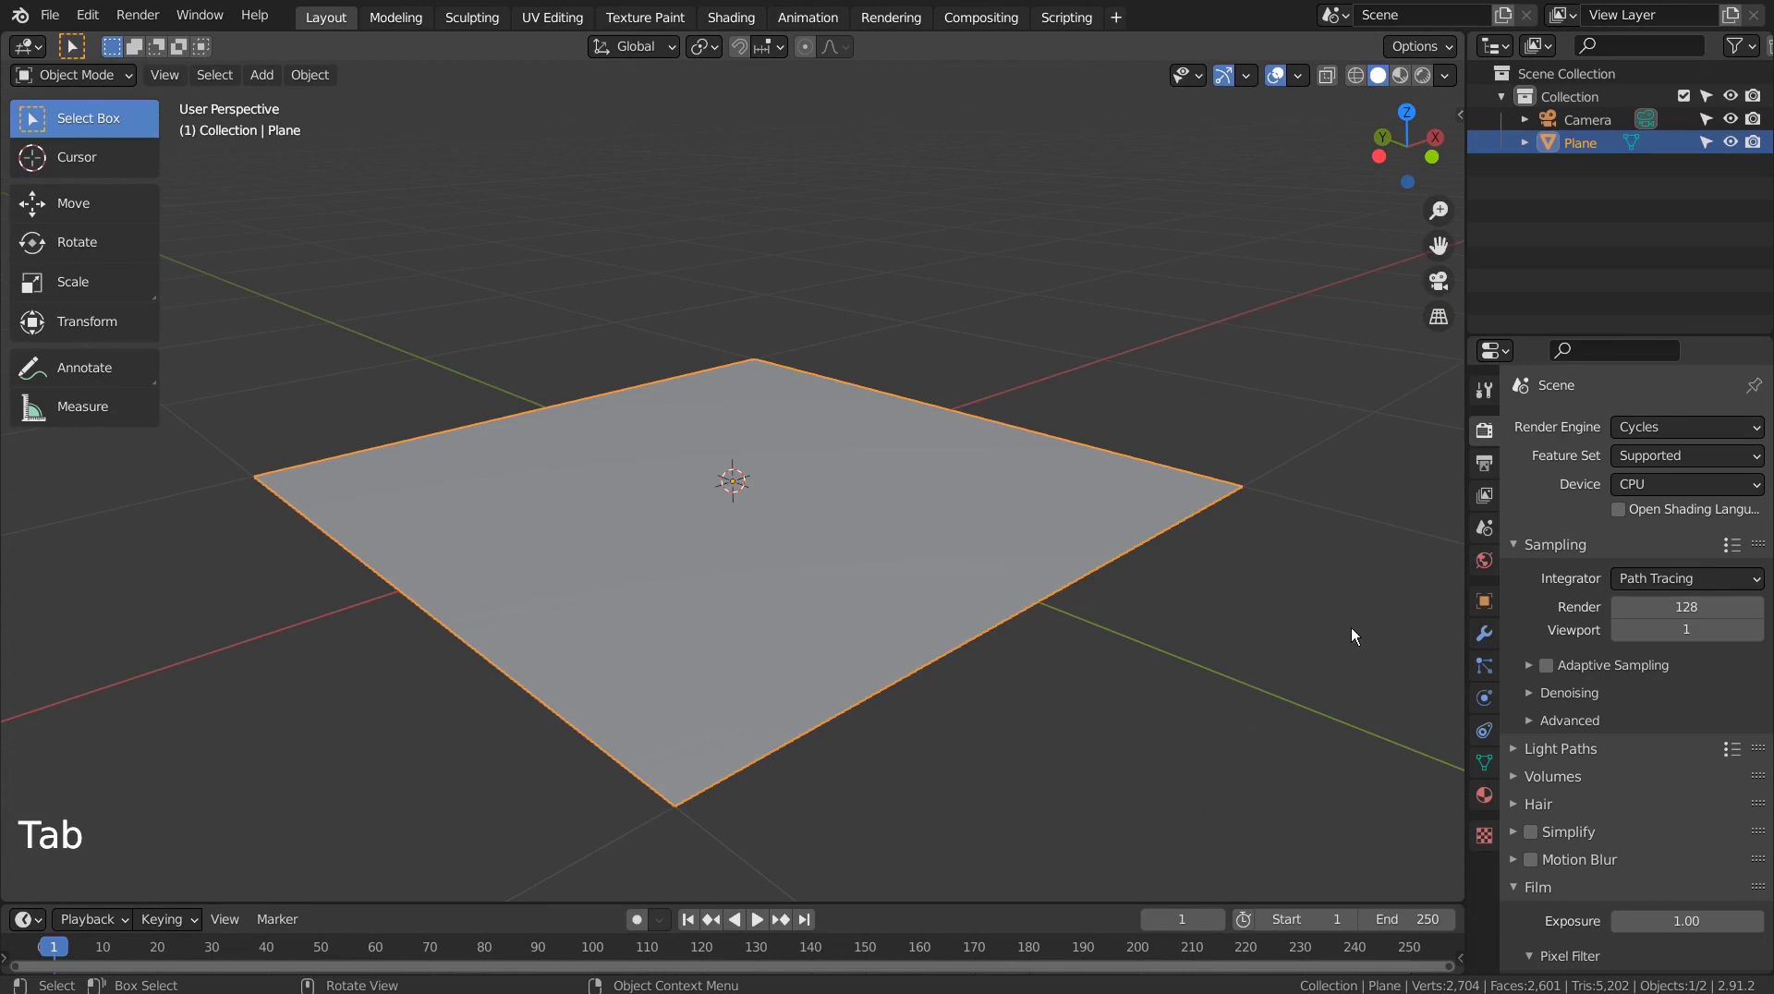
{"action": "middle_click_drag", "start_coordinate": [1351, 628], "coordinate": [1080, 611]}
{"action": "type", "text": "rx90"}
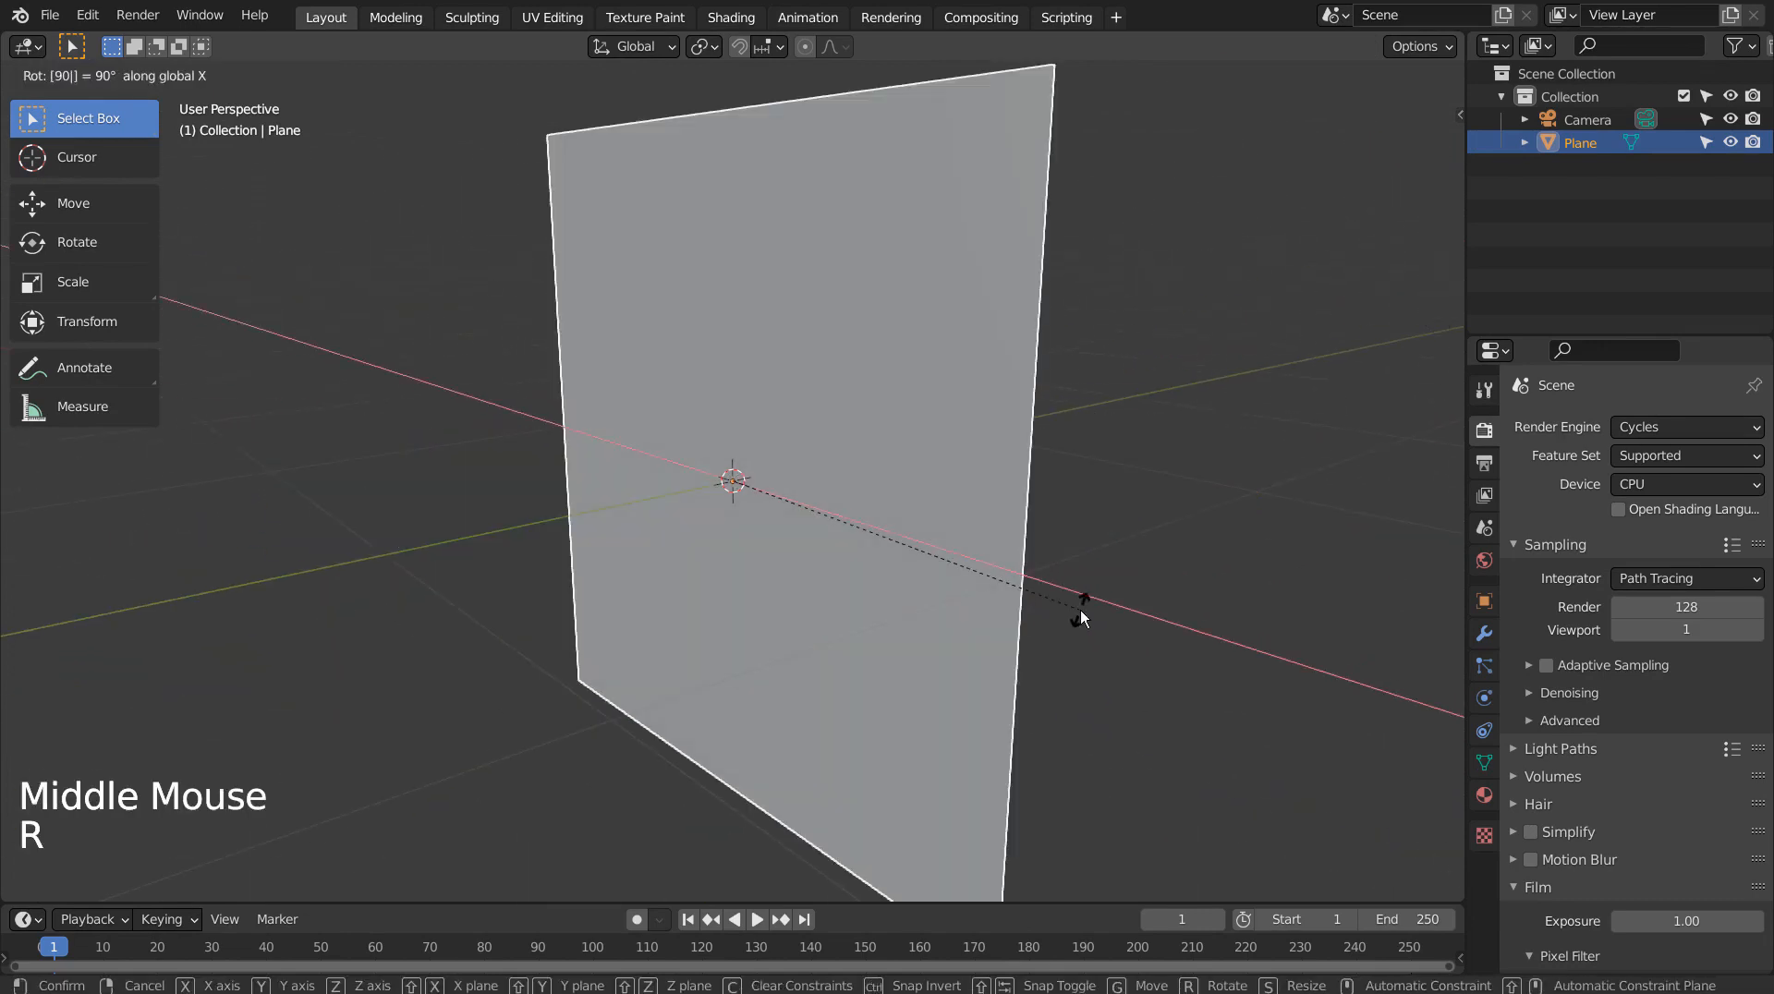
{"action": "key", "text": "Return"}
Add a second 2 m plane at the origin in front view and rotate it 90° about the global X axis
{"action": "middle_click_drag", "start_coordinate": [951, 604], "coordinate": [1088, 573]}
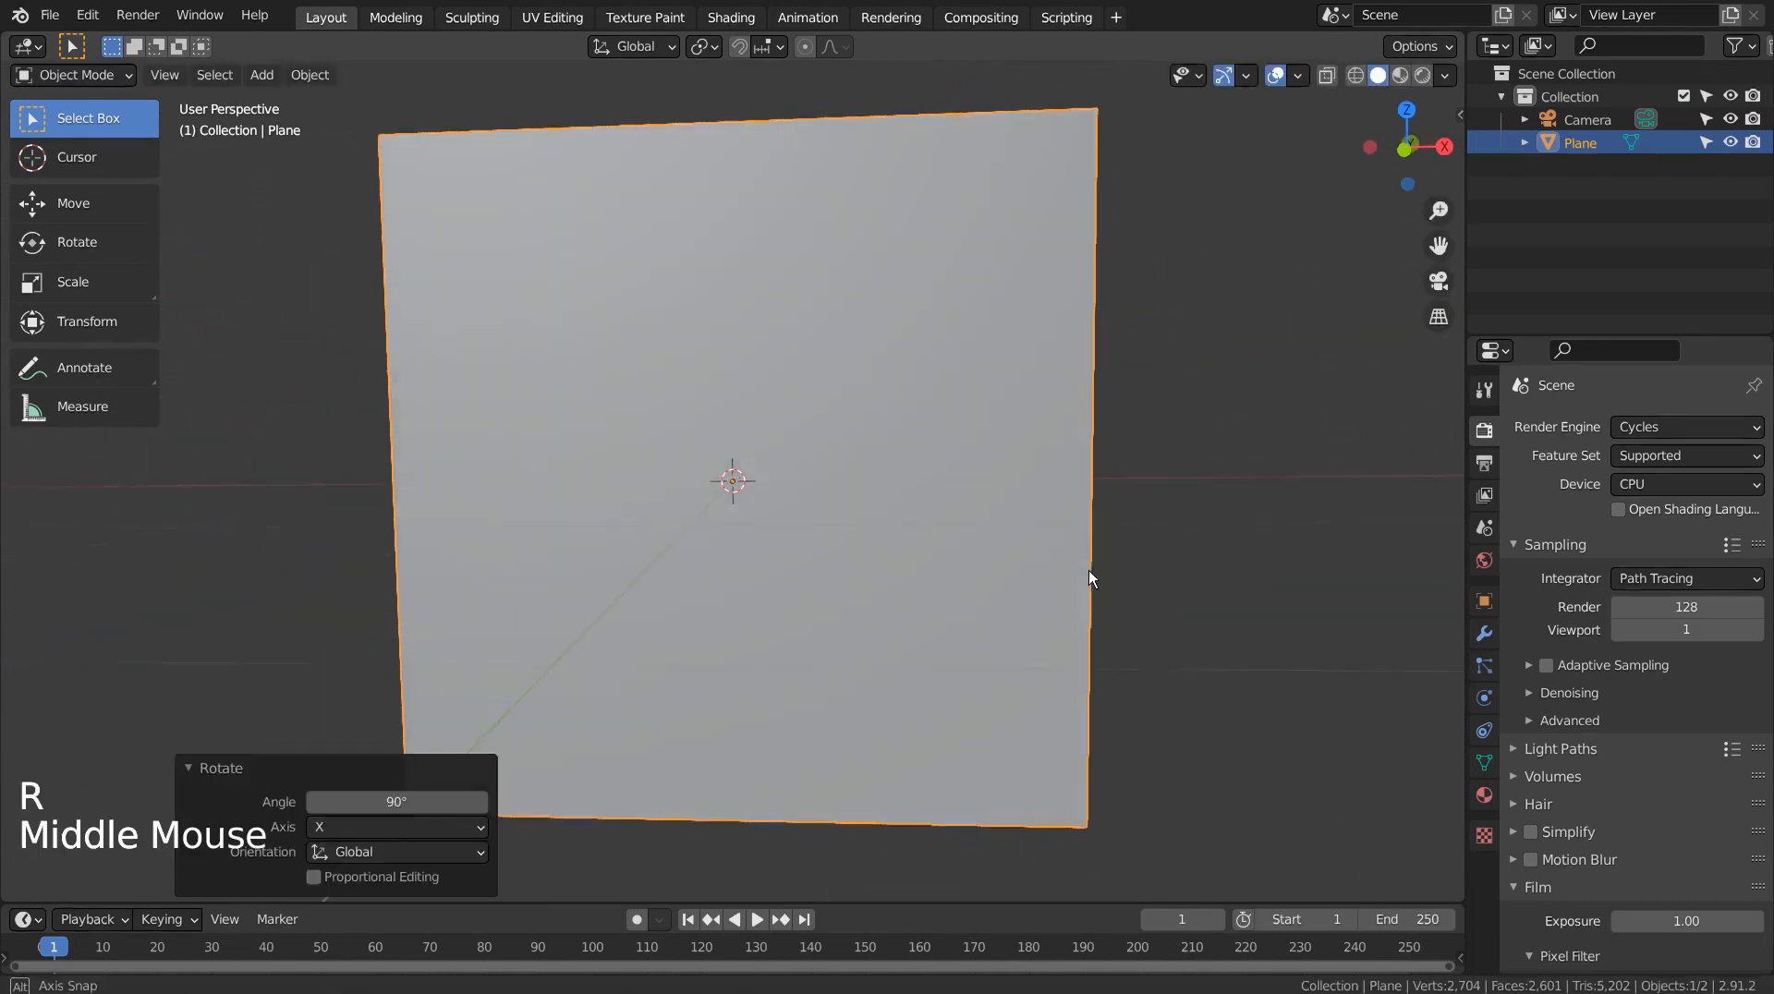
{"action": "key", "text": "KP_1"}
{"action": "scroll", "coordinate": [1089, 578], "scroll_direction": "down", "scroll_amount": 2}
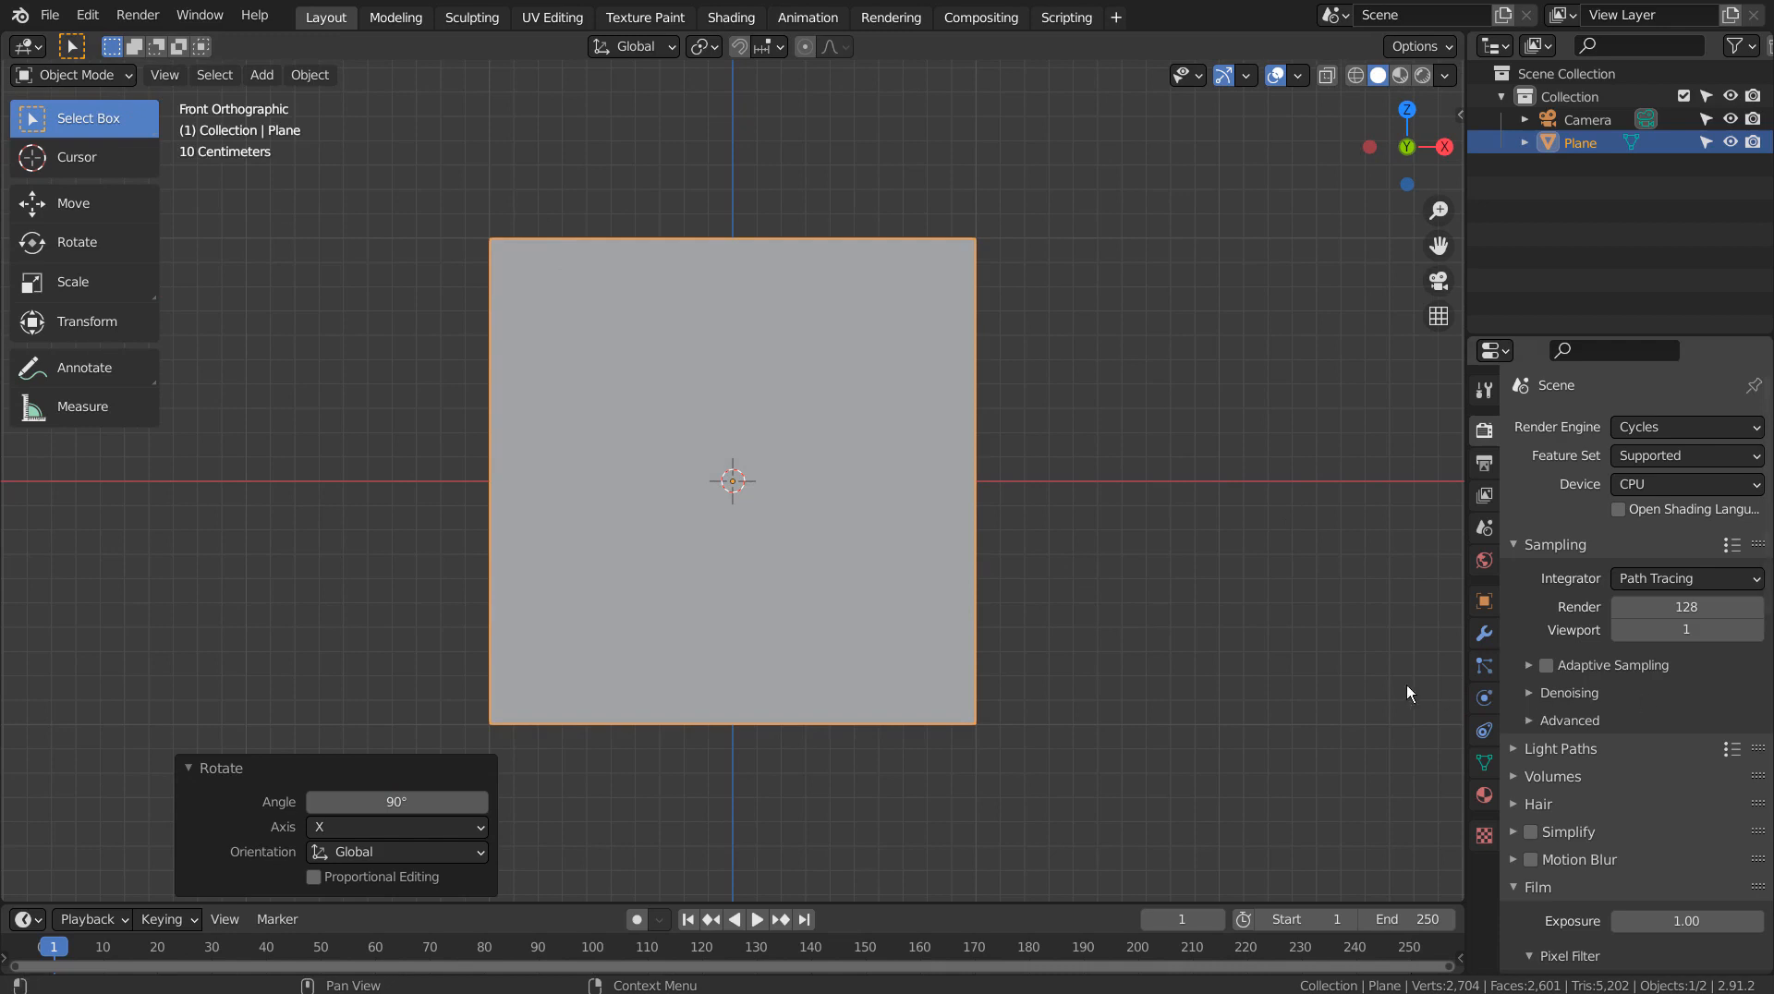
{"action": "key", "text": "shift+a"}
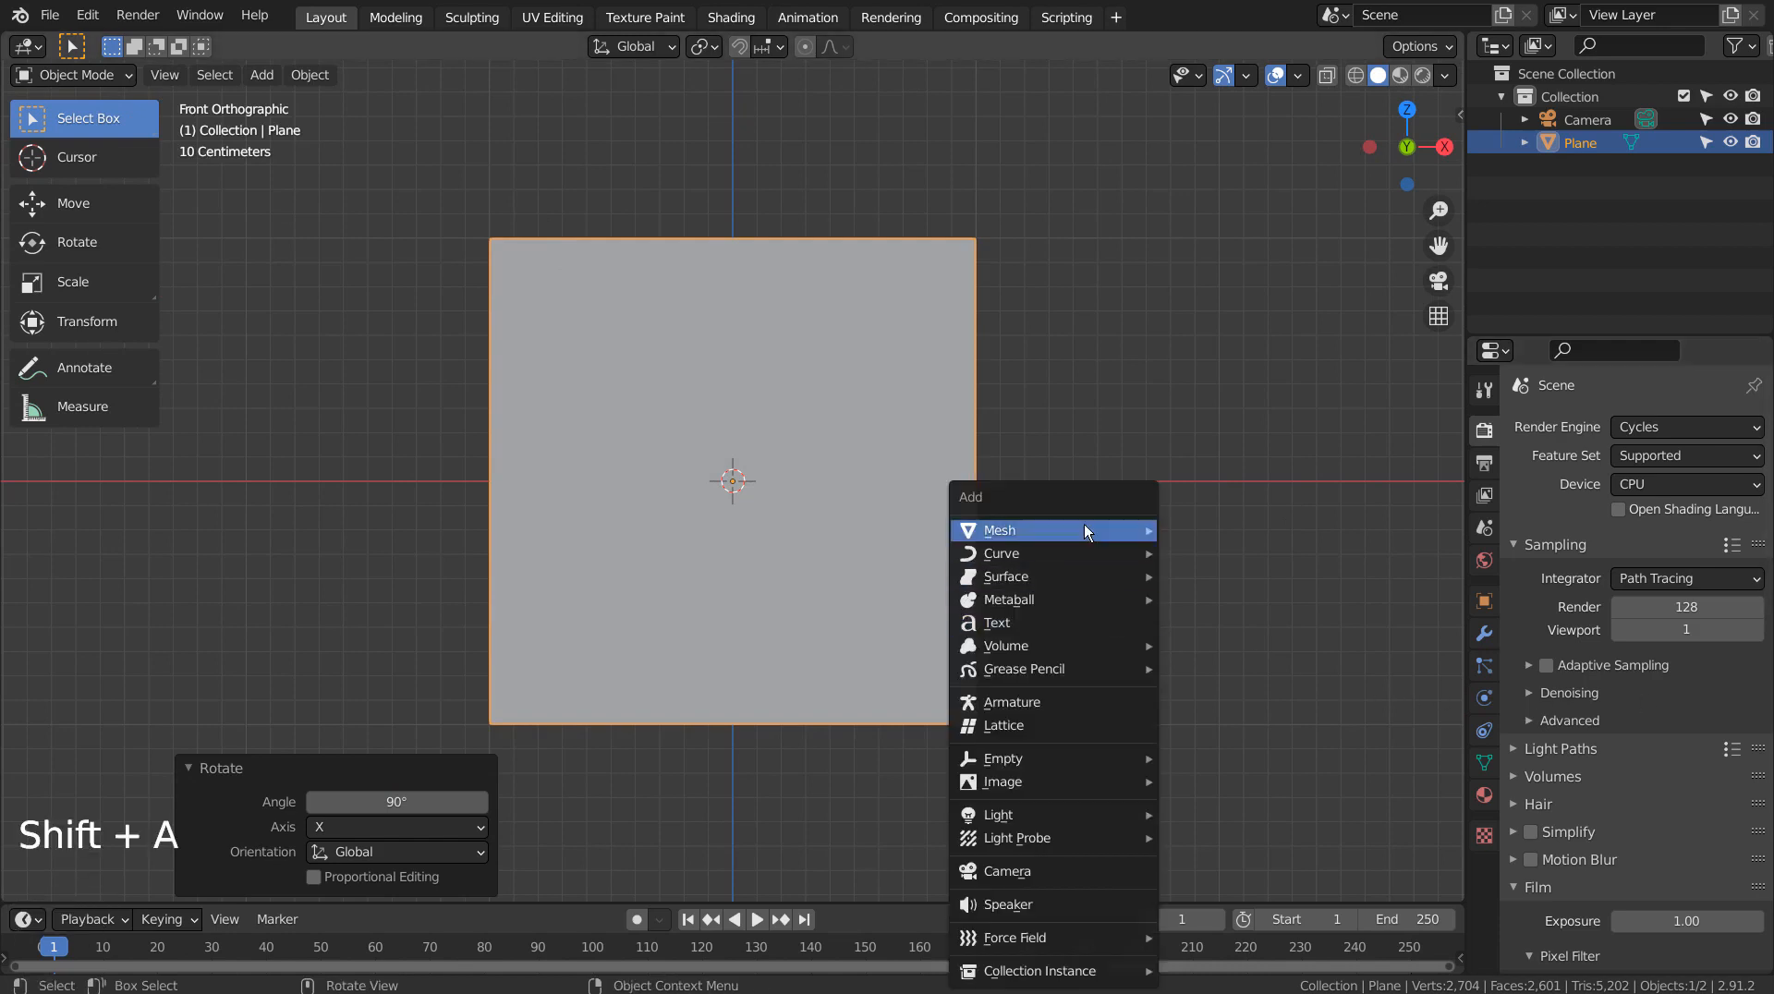
{"action": "mouse_move", "coordinate": [1085, 530]}
{"action": "left_click", "coordinate": [1181, 74]}
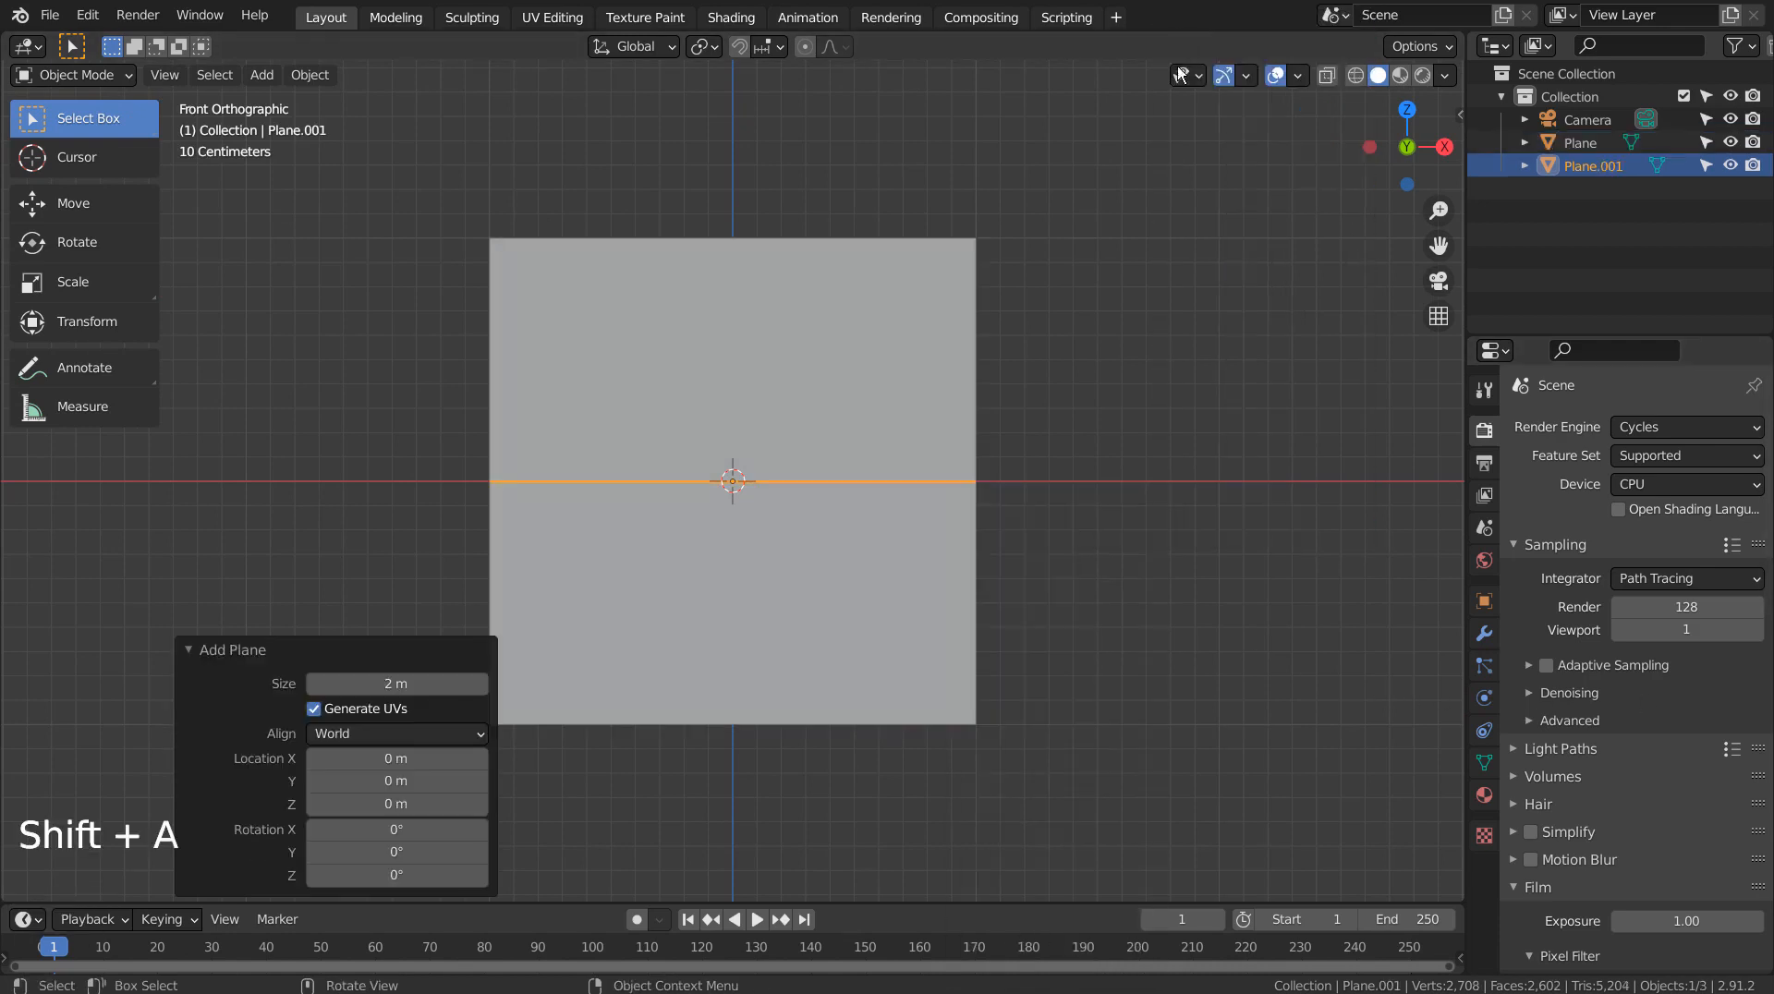
{"action": "key", "text": "r"}
{"action": "key", "text": "x"}
{"action": "key", "text": "9"}
{"action": "key", "text": "0"}
{"action": "key", "text": "Return"}
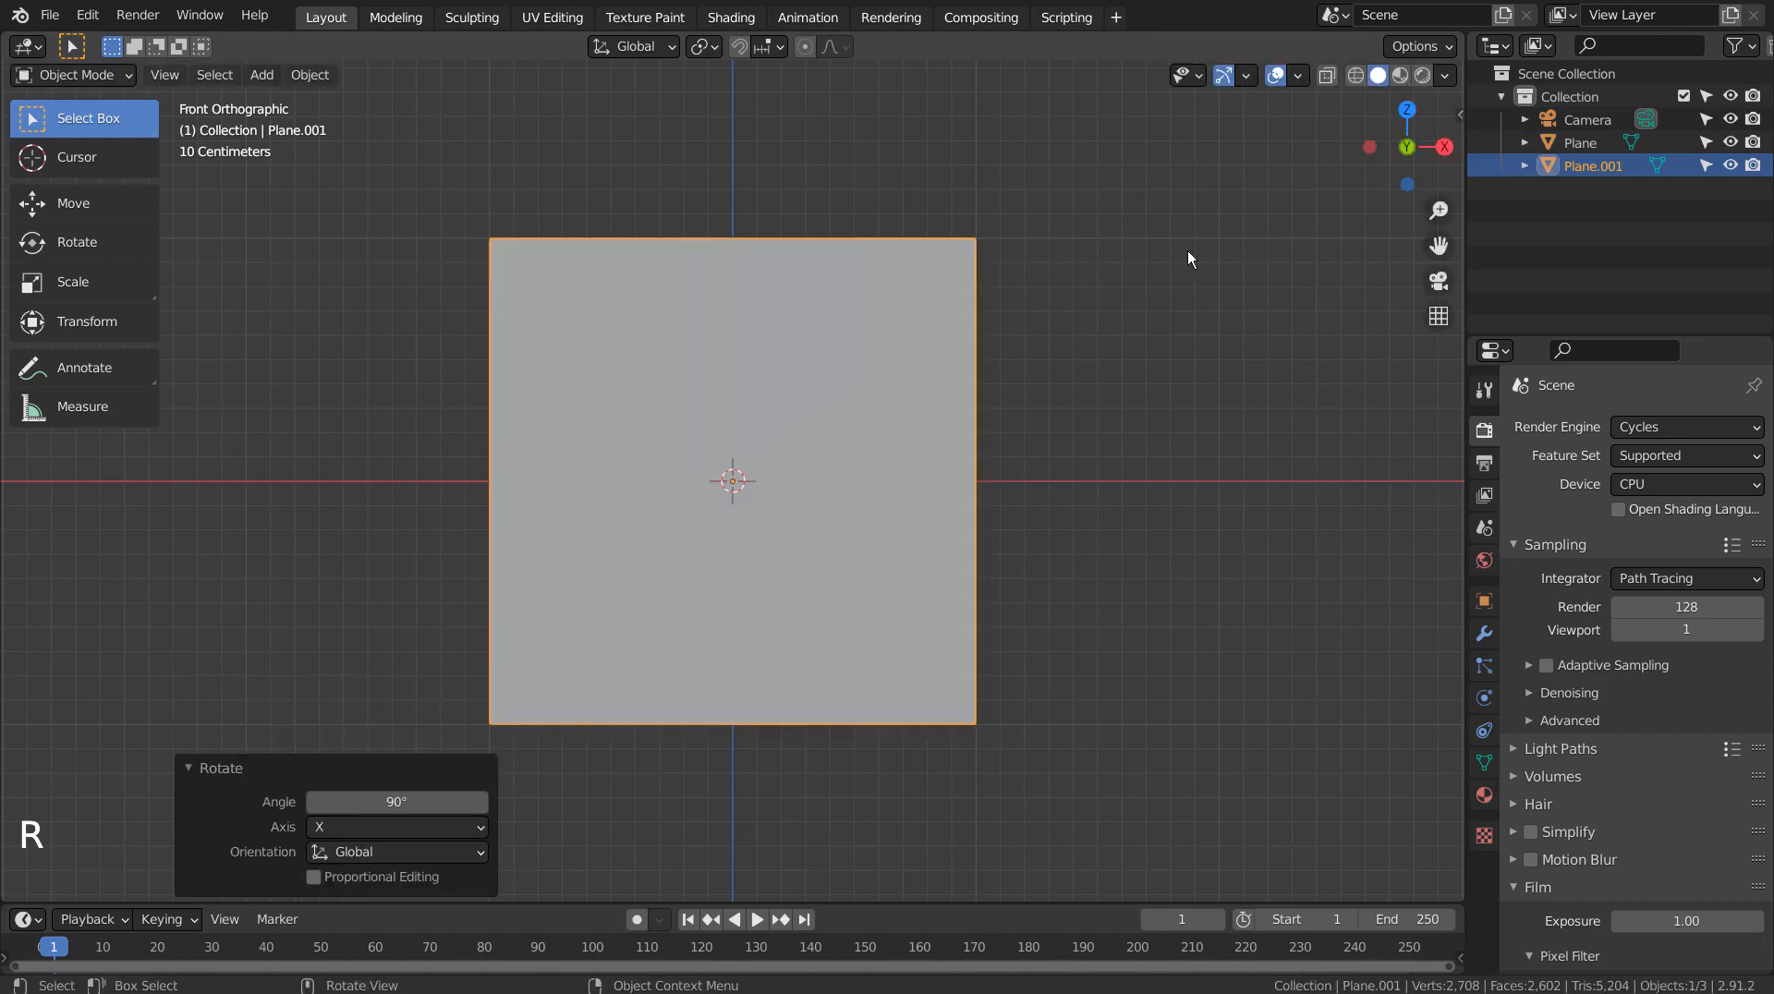
Scale the new plane up uniformly to about 7.558
{"action": "scroll", "coordinate": [1184, 401], "scroll_direction": "down", "scroll_amount": 9}
{"action": "key", "text": "s"}
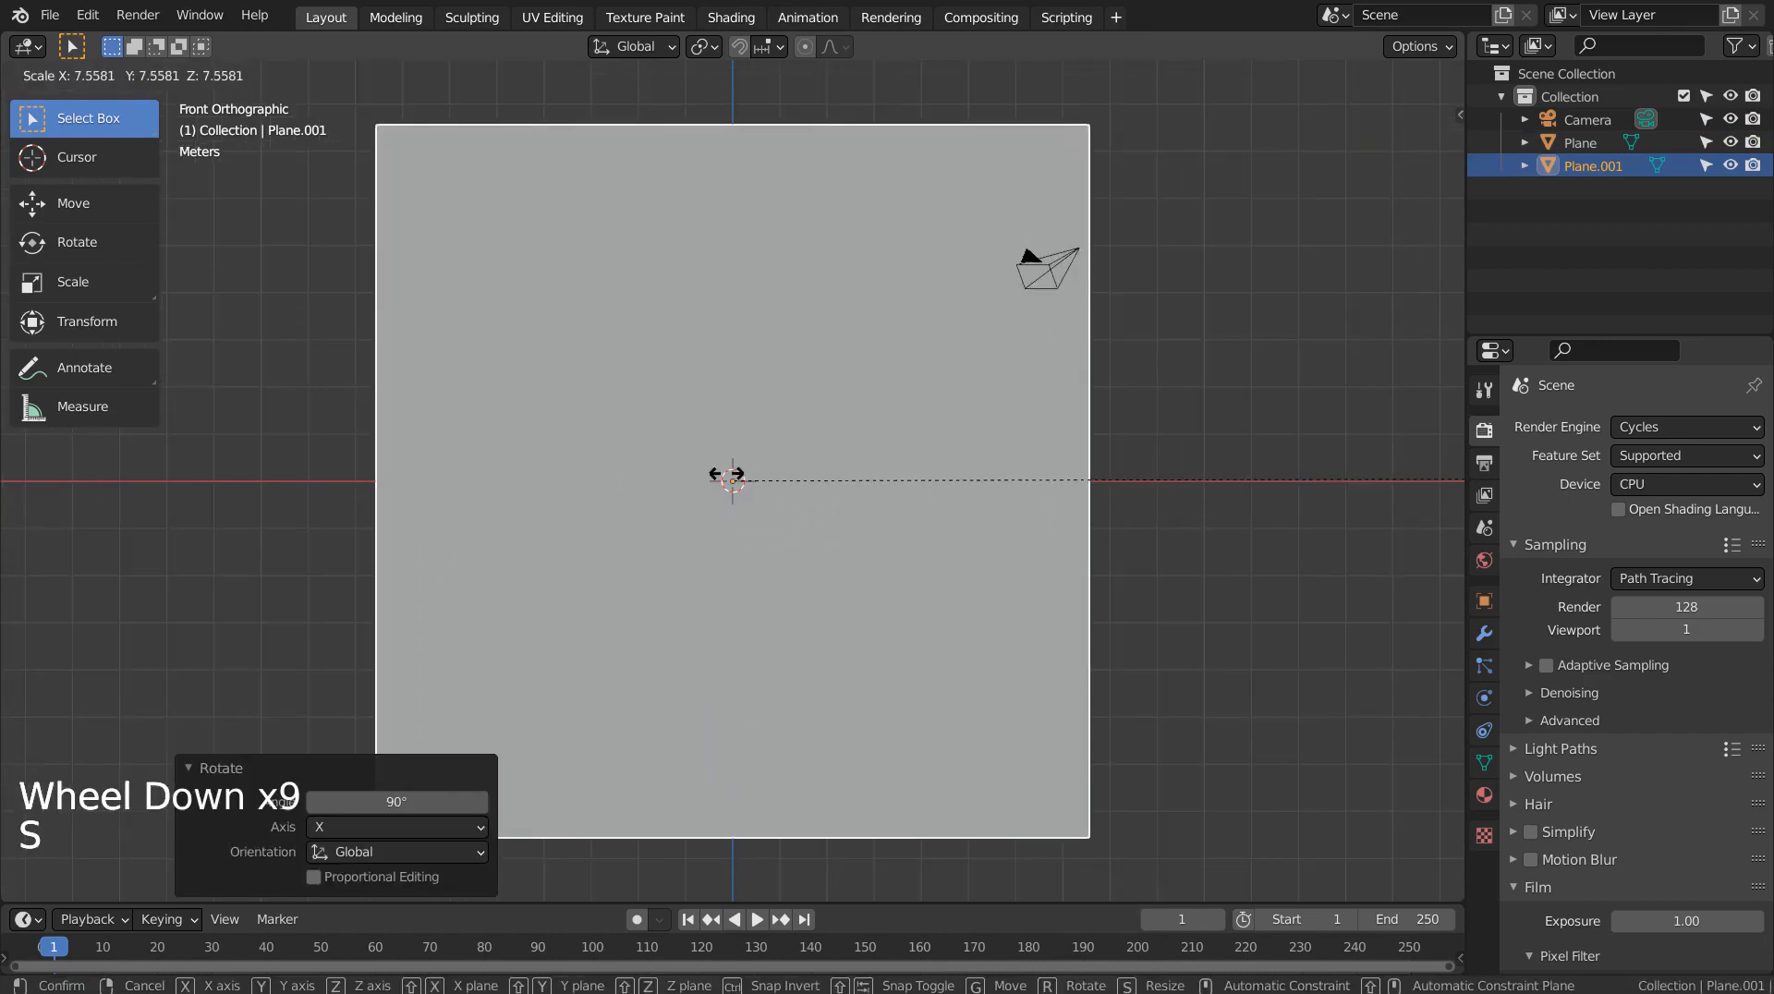
{"action": "left_click", "coordinate": [733, 474]}
Move the enlarged plane slightly along the global Y axis so it sits just behind the subdivided plane
{"action": "middle_click_drag", "start_coordinate": [731, 481], "coordinate": [830, 569]}
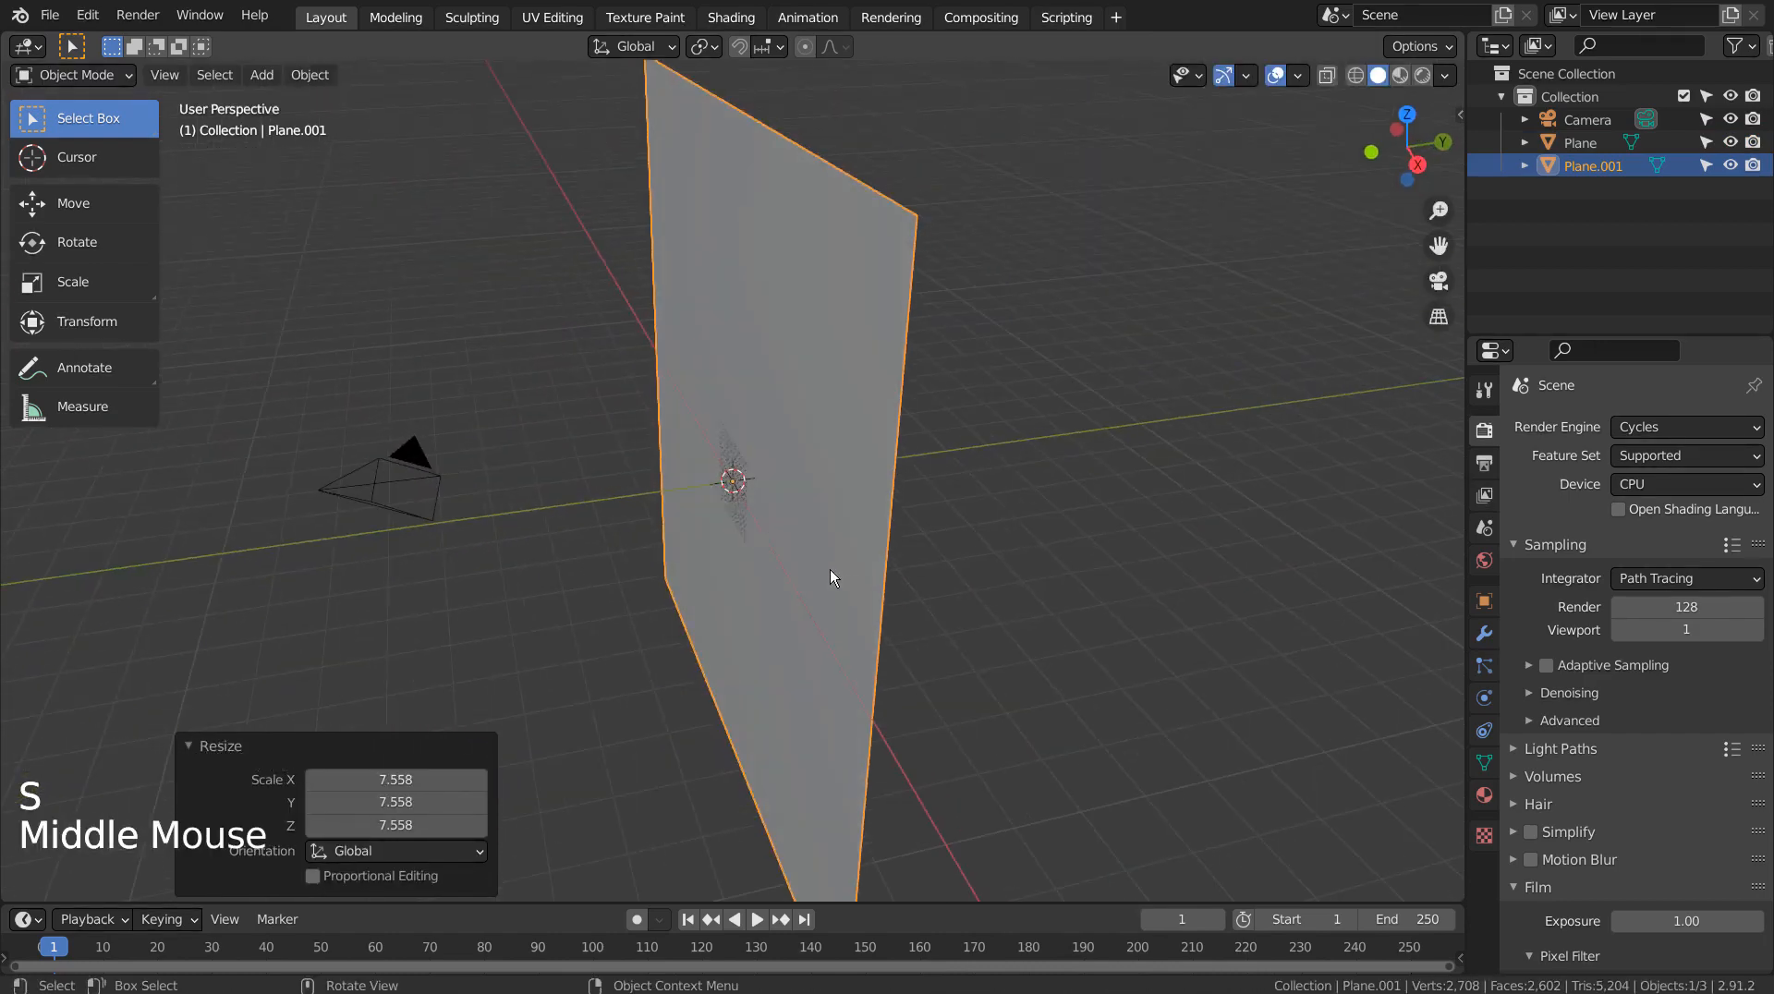
{"action": "scroll", "coordinate": [830, 569], "scroll_direction": "up", "scroll_amount": 5}
{"action": "key", "text": "g"}
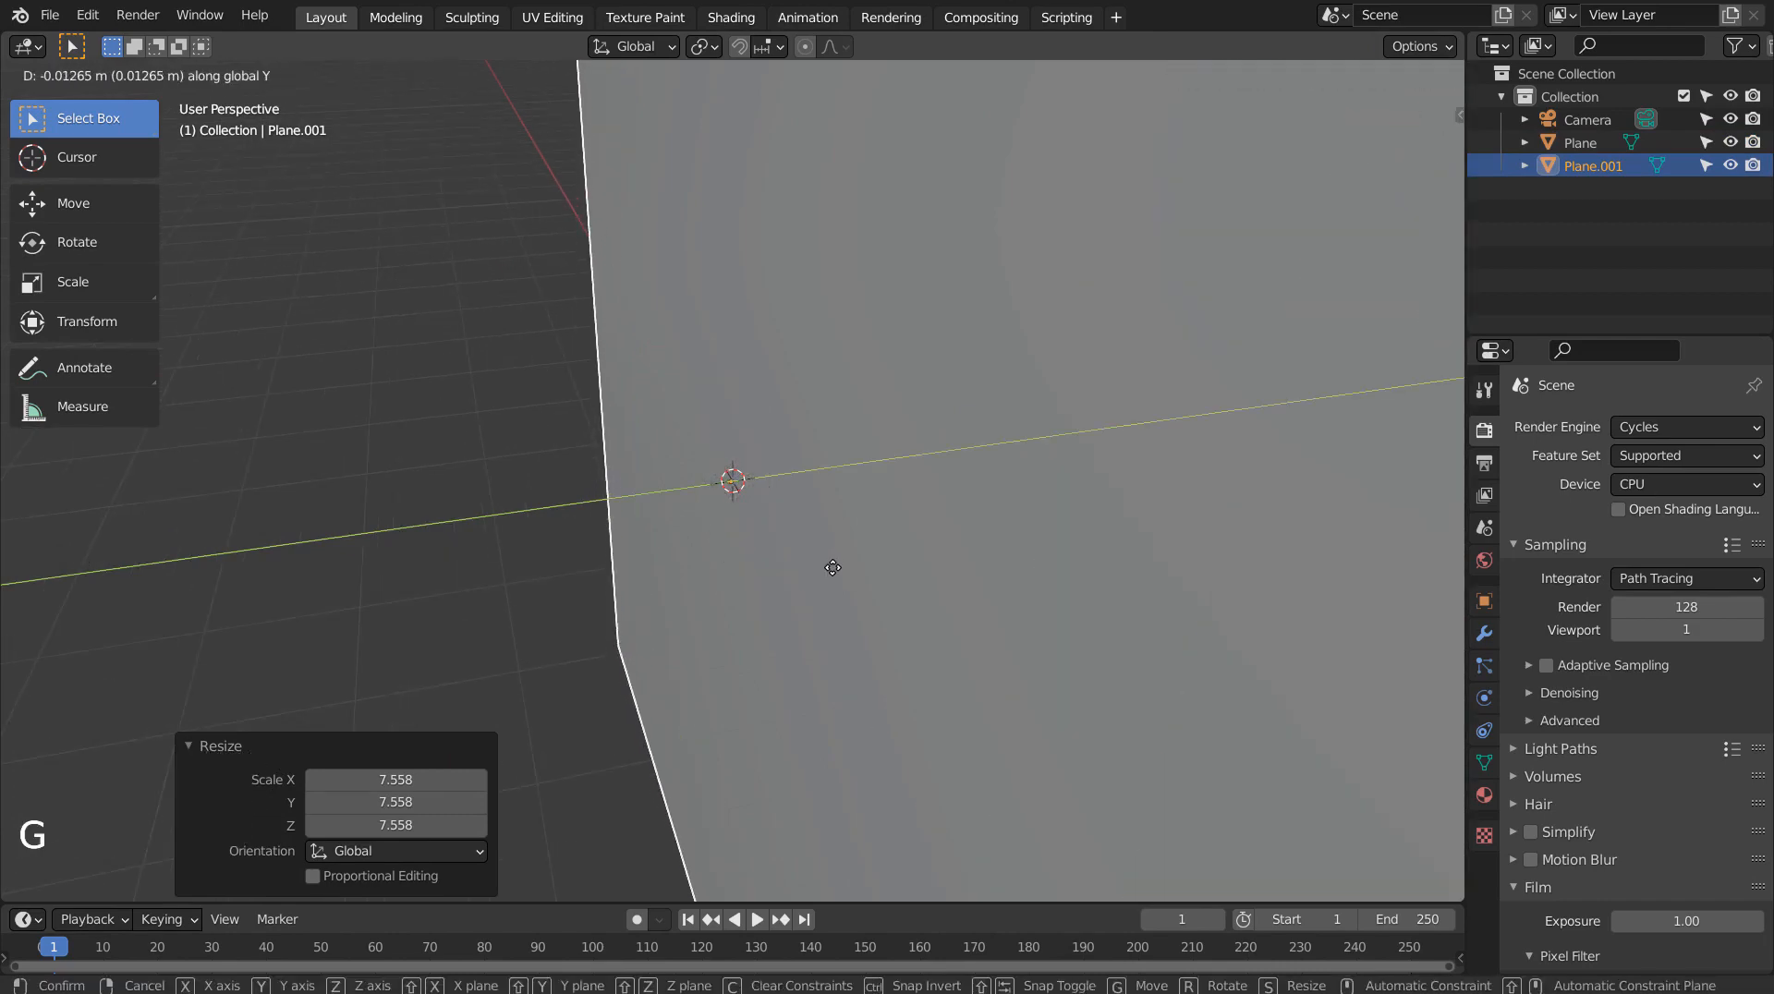
{"action": "left_click", "coordinate": [833, 568]}
Give the small subdivided plane a new material with a yellow base color
{"action": "middle_click_drag", "start_coordinate": [835, 567], "coordinate": [991, 561]}
{"action": "left_click", "coordinate": [756, 543]}
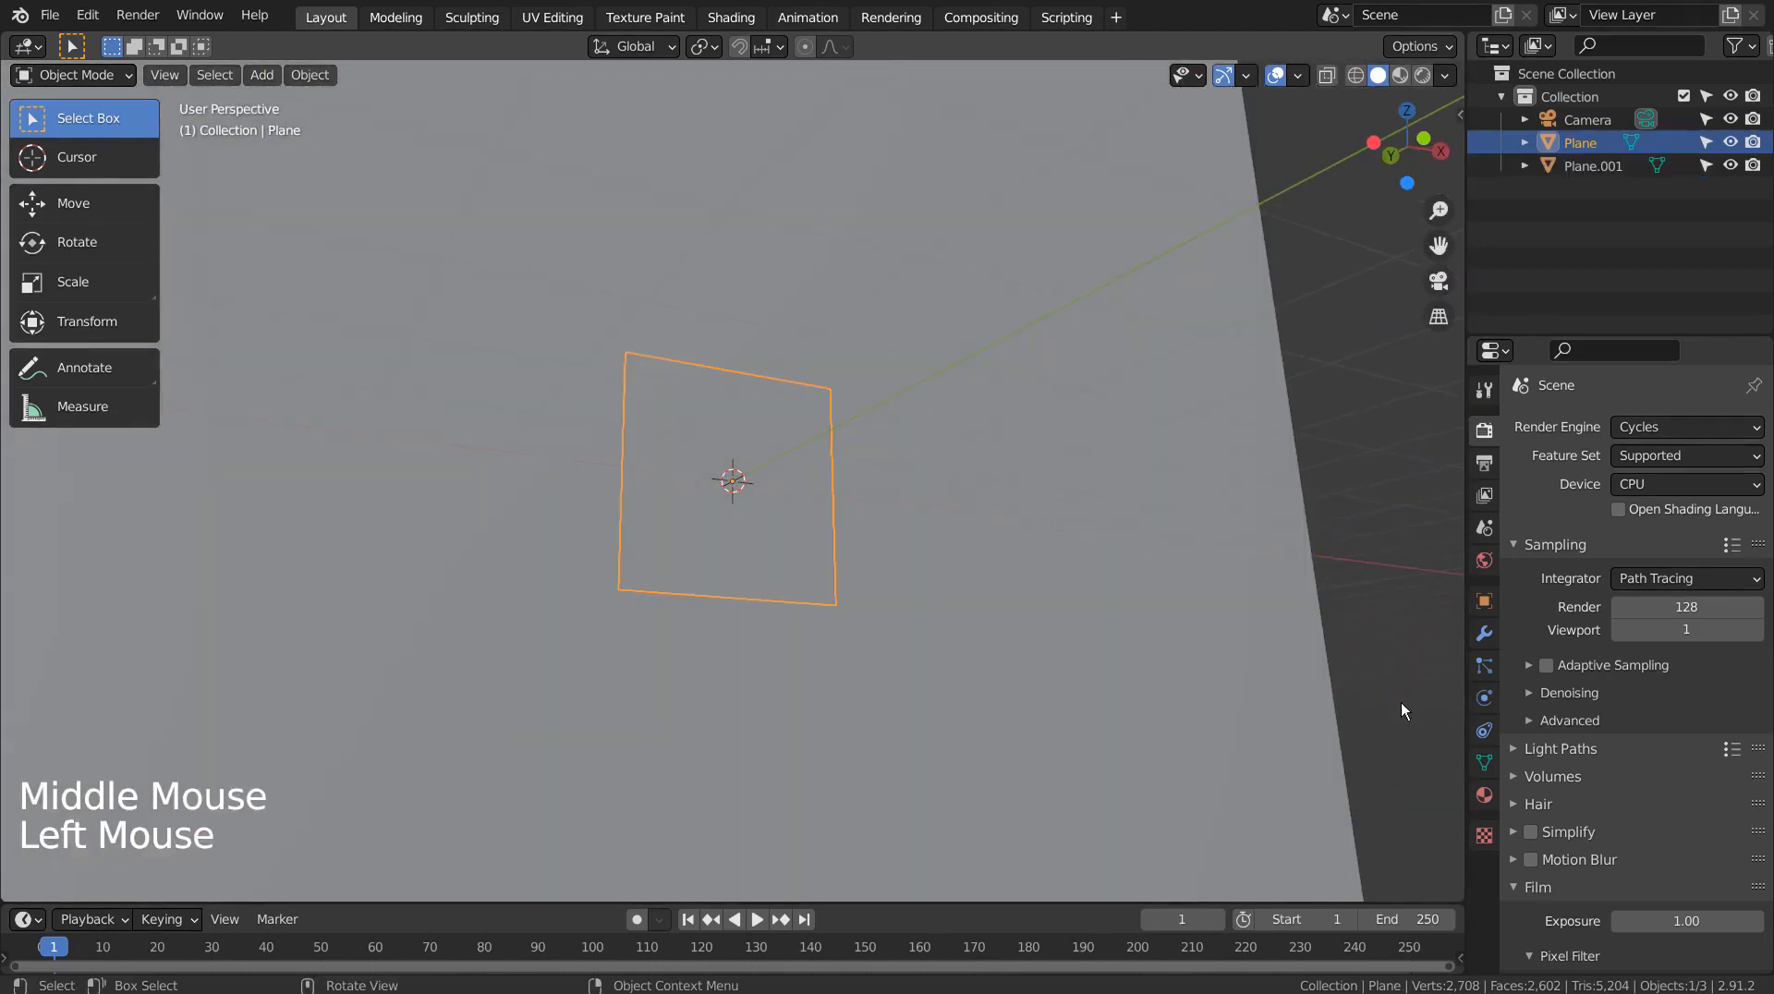
{"action": "left_click", "coordinate": [1485, 795]}
{"action": "left_click", "coordinate": [1643, 504]}
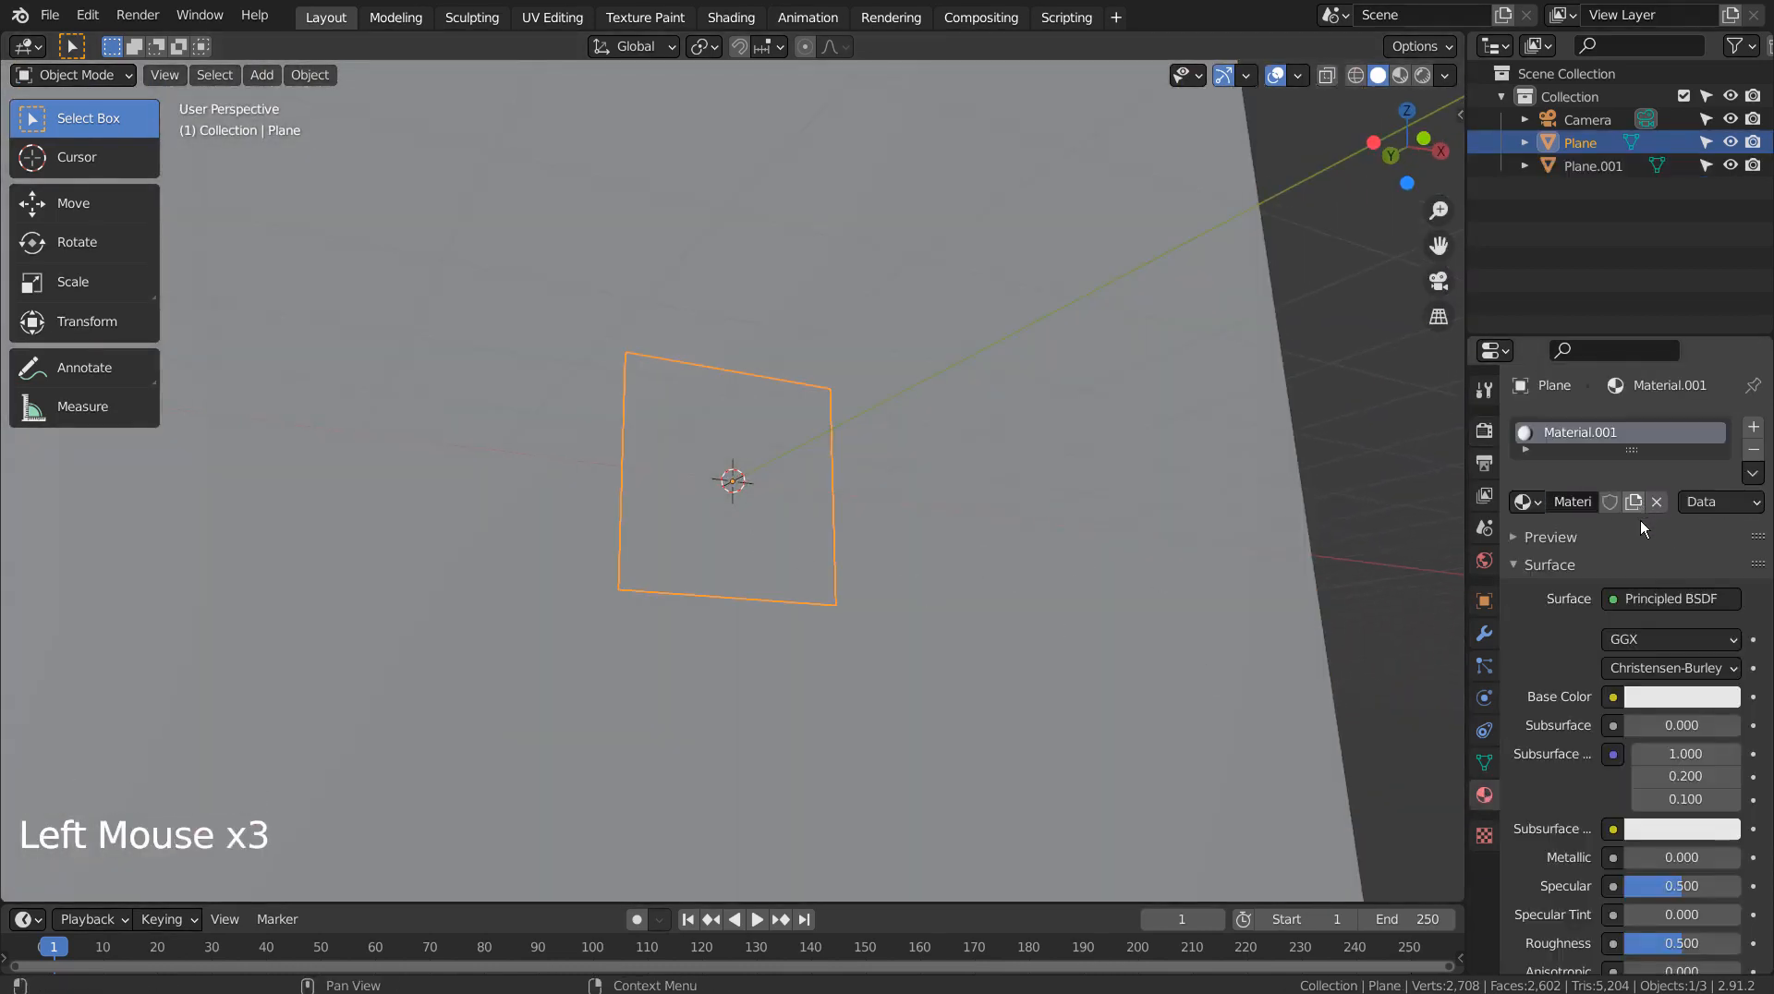
{"action": "left_click", "coordinate": [1689, 698]}
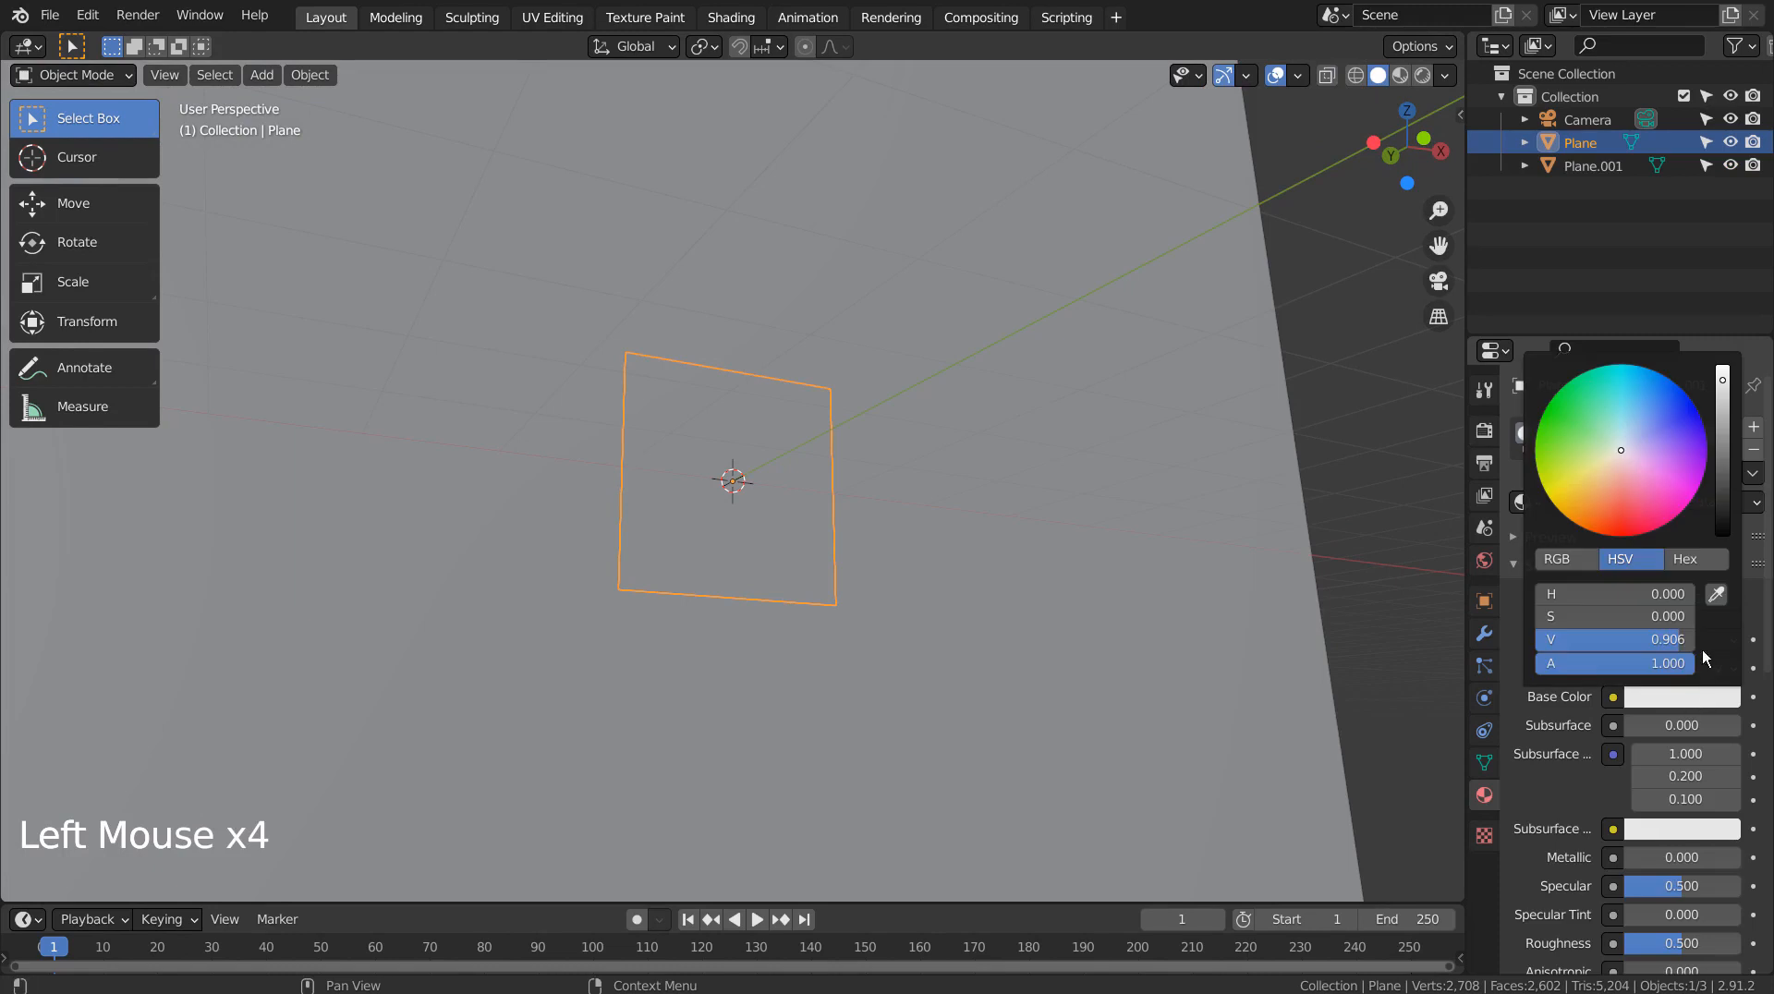
{"action": "left_click", "coordinate": [1568, 500]}
Add a new material to the large background plane and switch the viewport to Material Preview shading
{"action": "left_click", "coordinate": [1198, 397]}
{"action": "left_click", "coordinate": [1616, 506]}
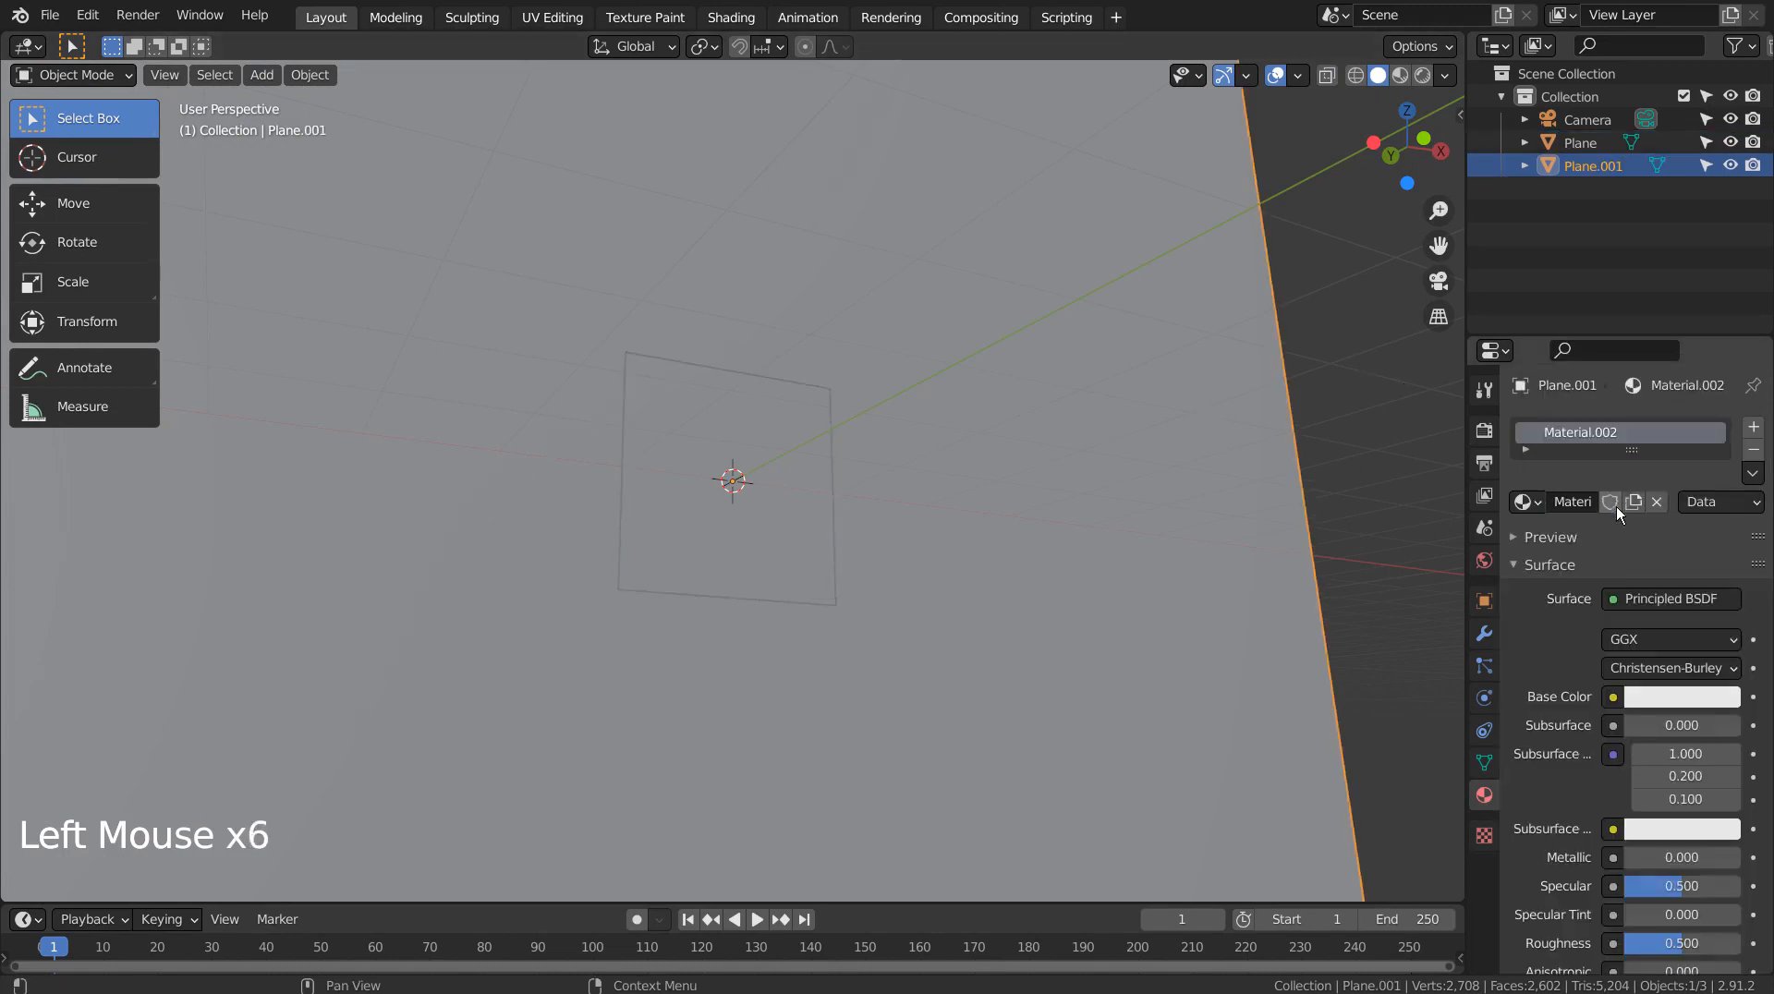
{"action": "left_click", "coordinate": [1400, 75]}
{"action": "mouse_move", "coordinate": [1373, 427]}
{"action": "middle_mouse_down"}
{"action": "mouse_move", "coordinate": [1045, 453]}
{"action": "mouse_move", "coordinate": [1319, 463]}
{"action": "mouse_move", "coordinate": [1216, 467]}
{"action": "mouse_move", "coordinate": [1172, 500]}
{"action": "middle_mouse_up"}
Select the small yellow plane and show it in the front orthographic view
{"action": "left_click", "coordinate": [737, 483]}
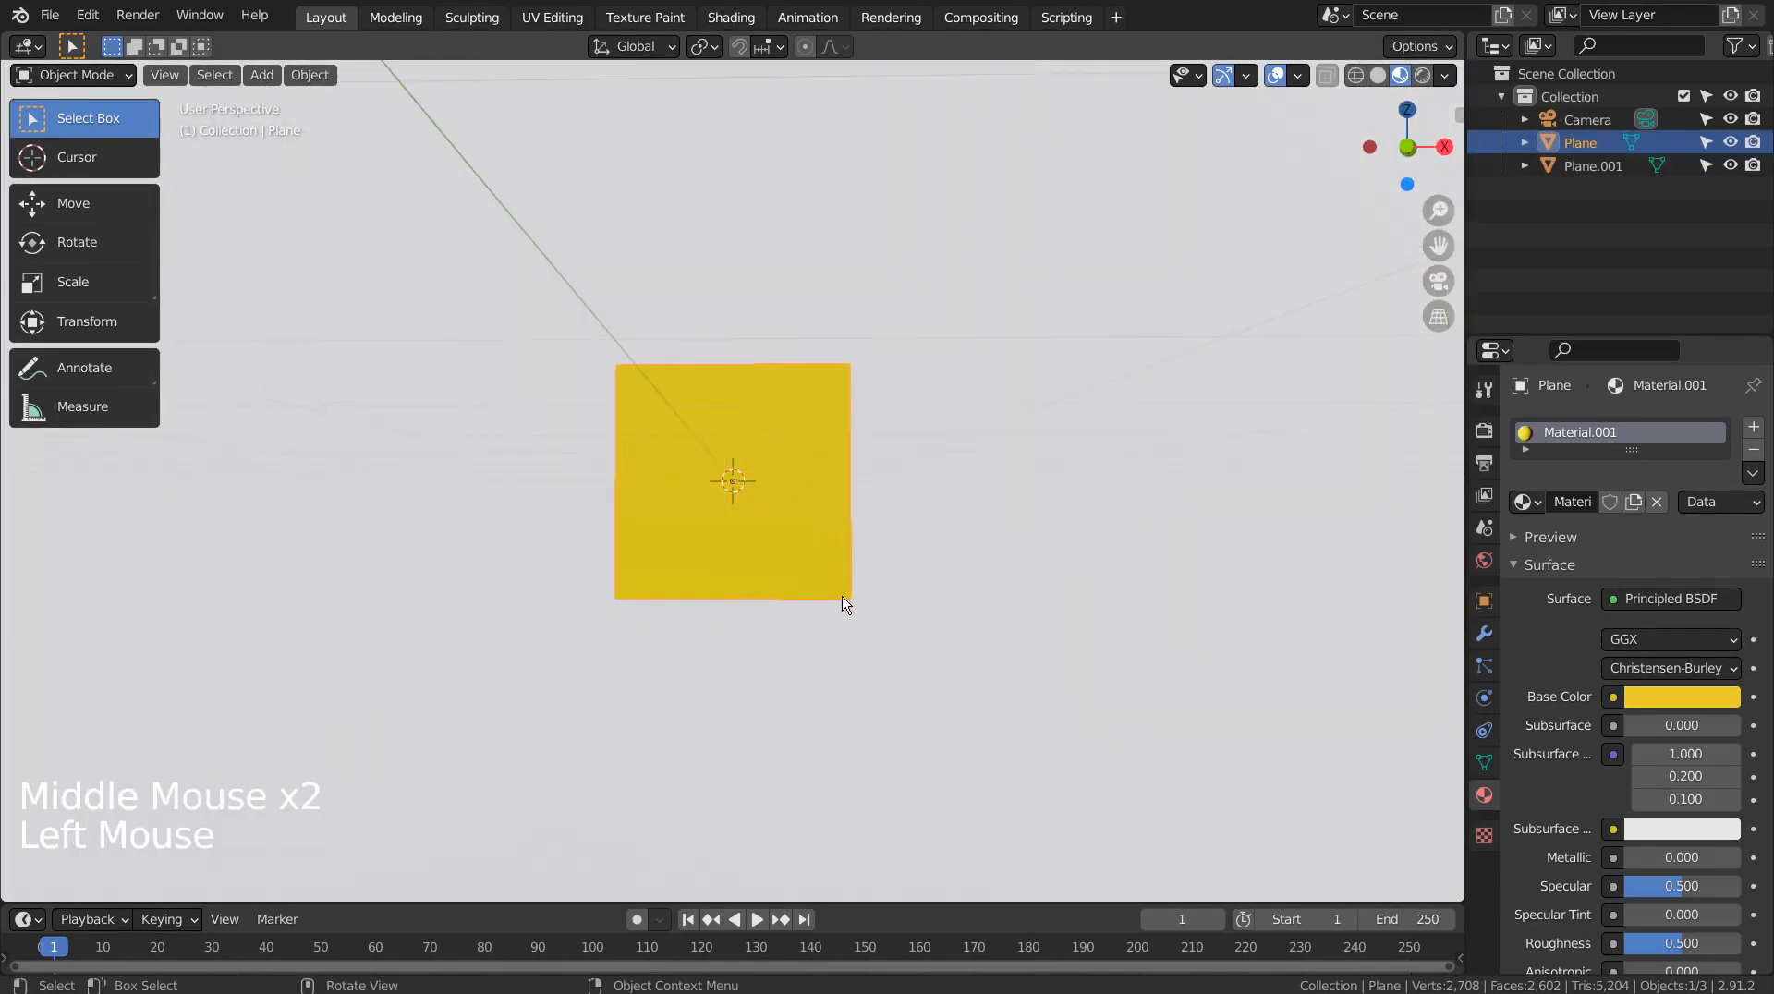
{"action": "middle_click_drag", "start_coordinate": [840, 602], "coordinate": [974, 640]}
{"action": "key", "text": "KP_1"}
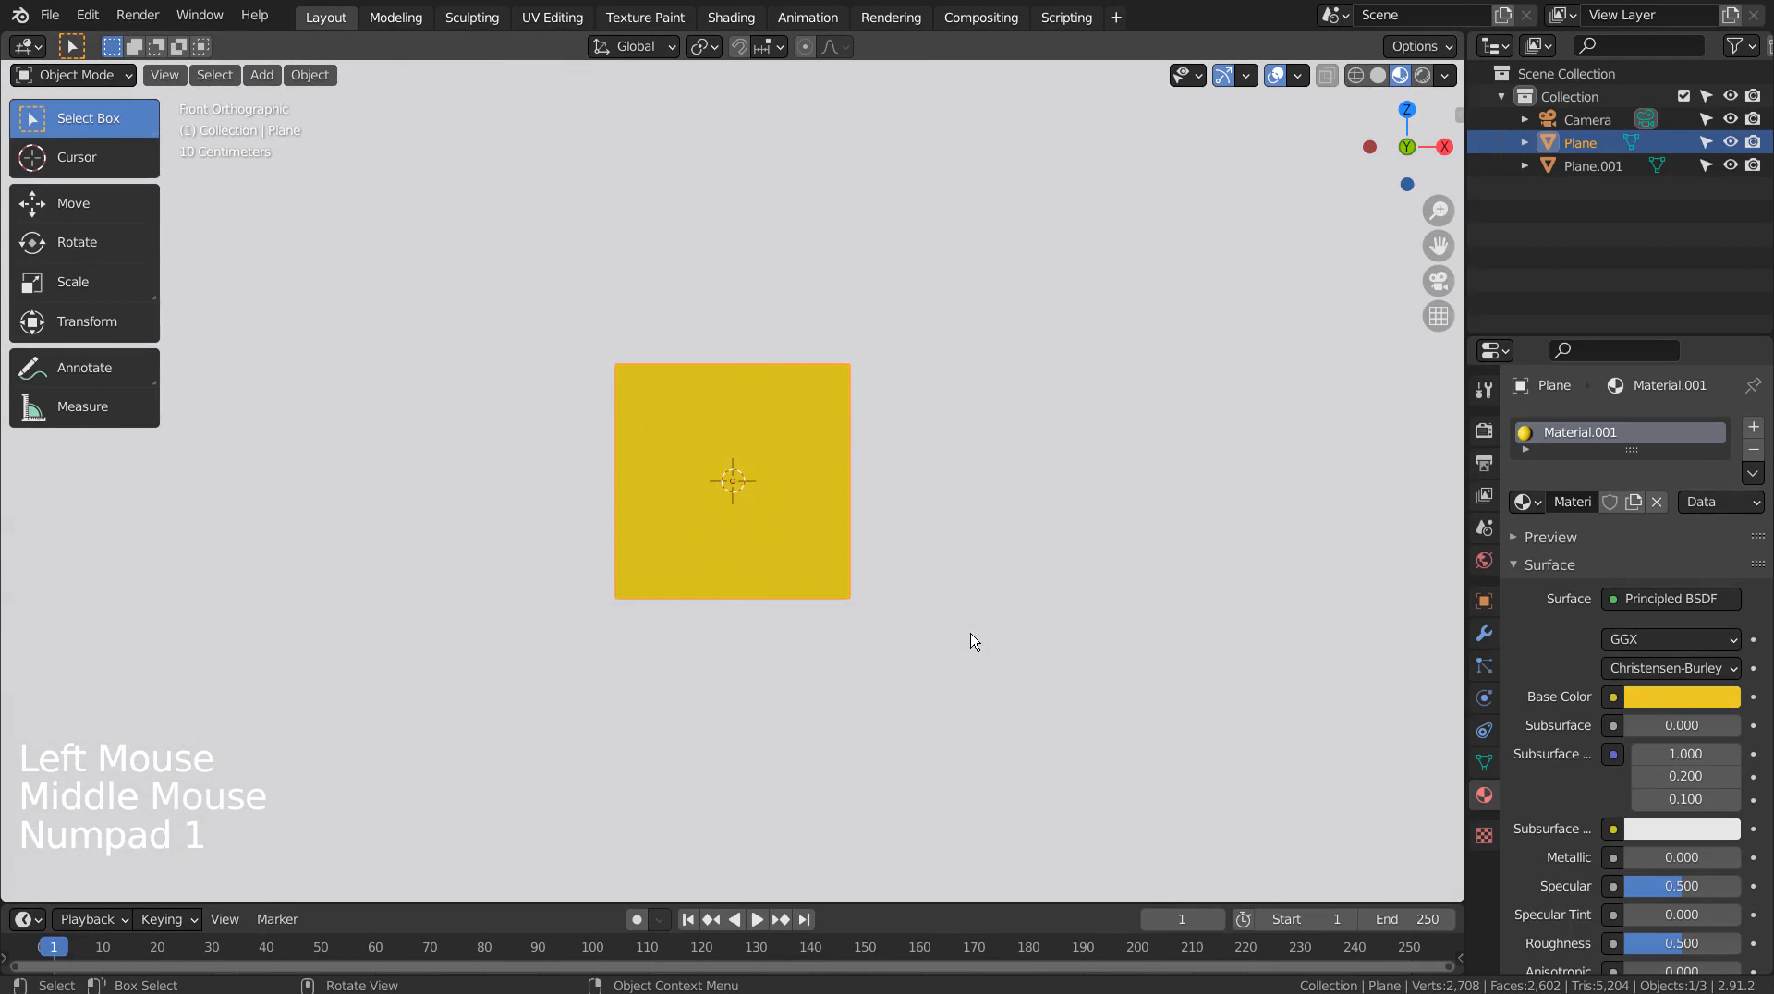
{"action": "scroll", "coordinate": [895, 495], "scroll_direction": "up", "scroll_amount": 3}
{"action": "left_click", "coordinate": [72, 65]}
{"action": "left_click", "coordinate": [83, 71]}
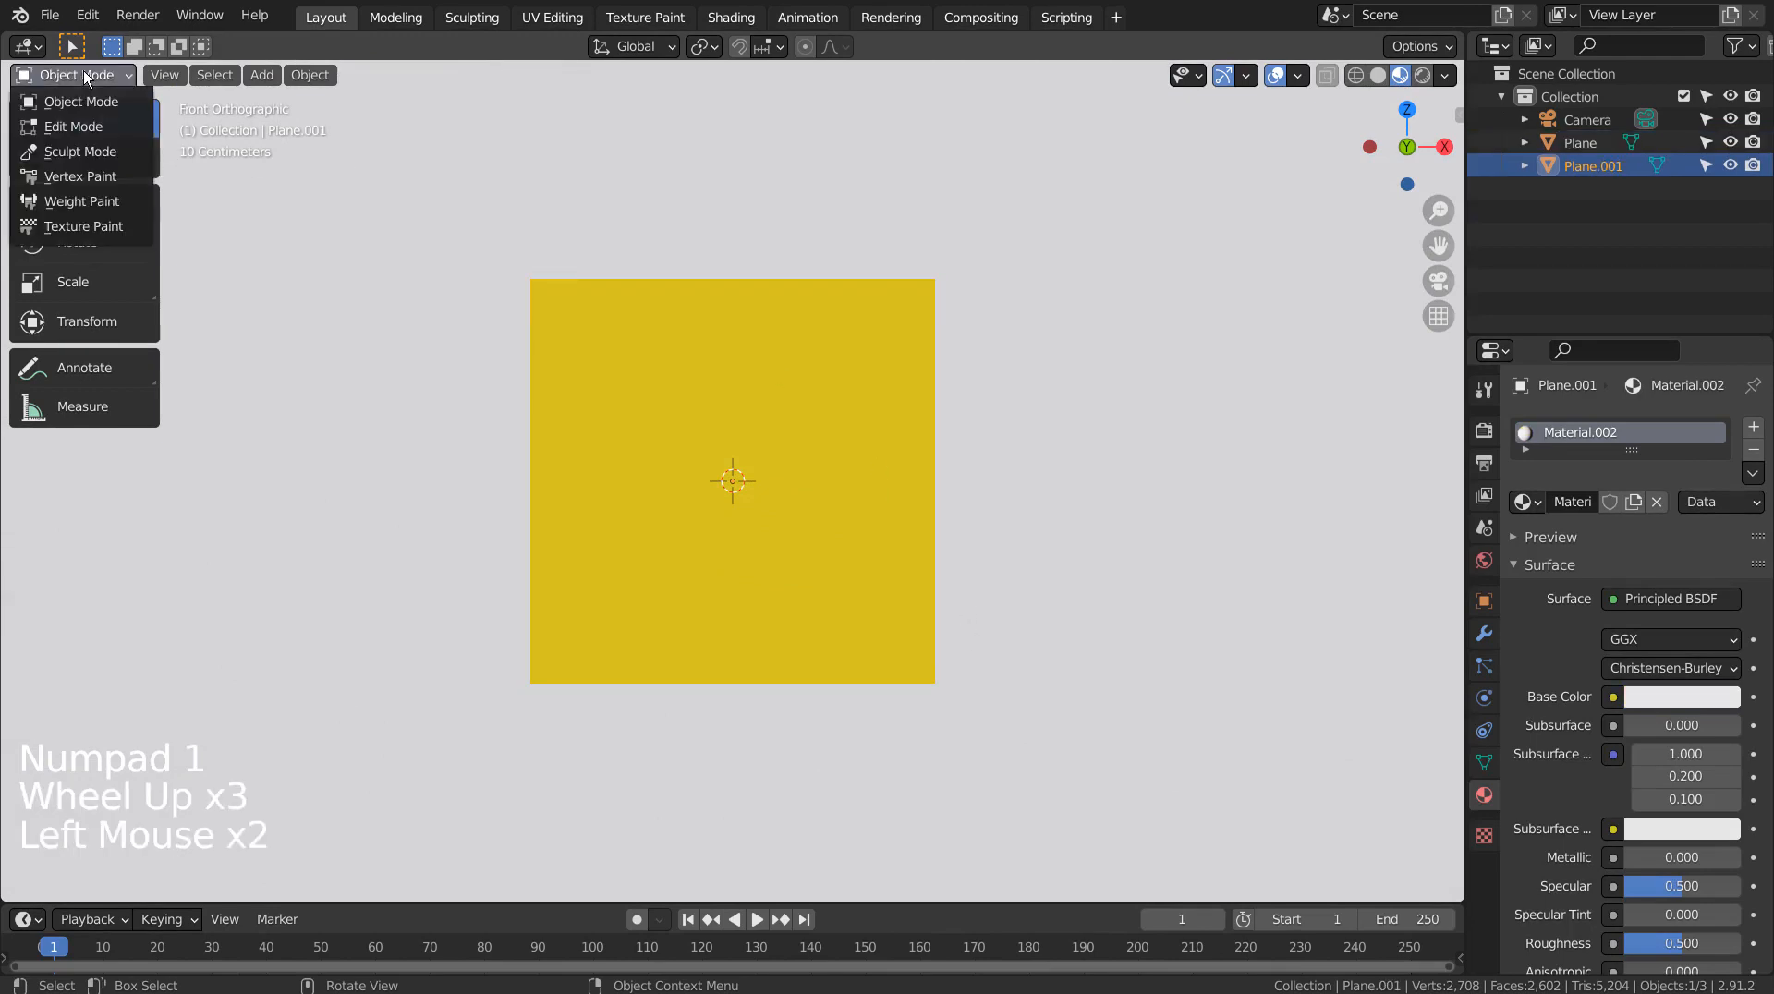
{"action": "left_click", "coordinate": [93, 200]}
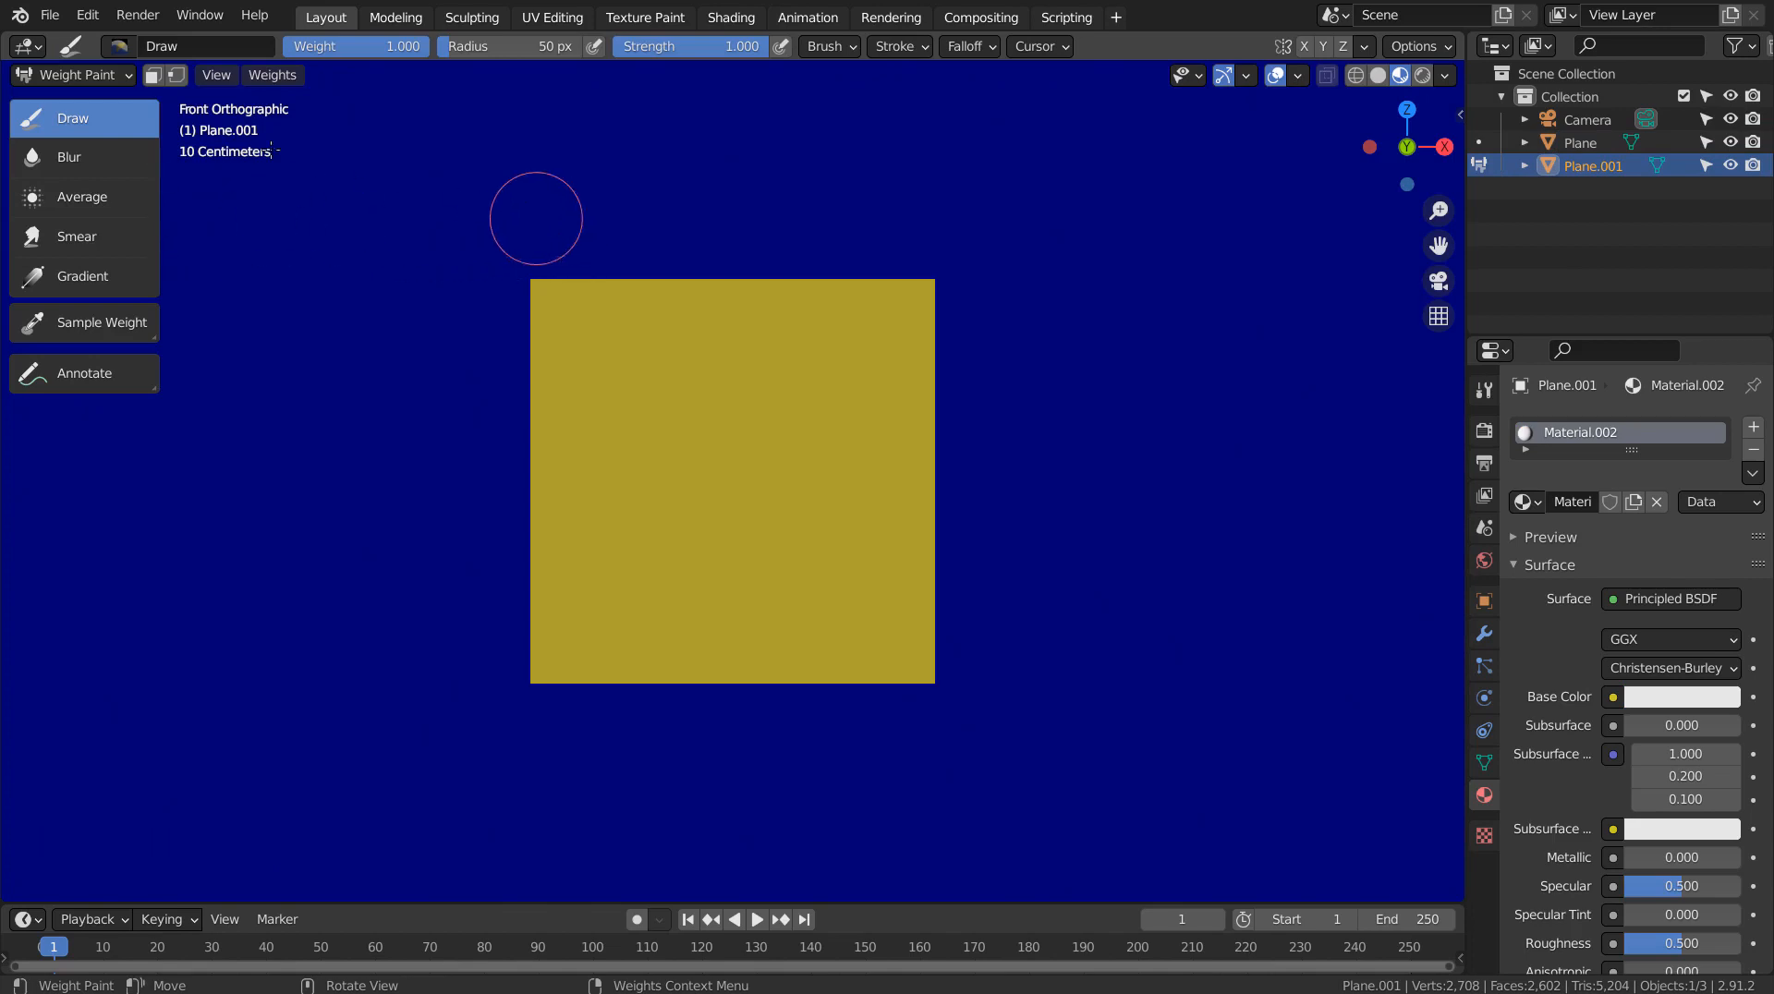
{"action": "left_click", "coordinate": [110, 82]}
{"action": "left_click", "coordinate": [74, 97]}
Select the small yellow plane and switch it to Weight Paint mode
{"action": "left_click", "coordinate": [672, 399]}
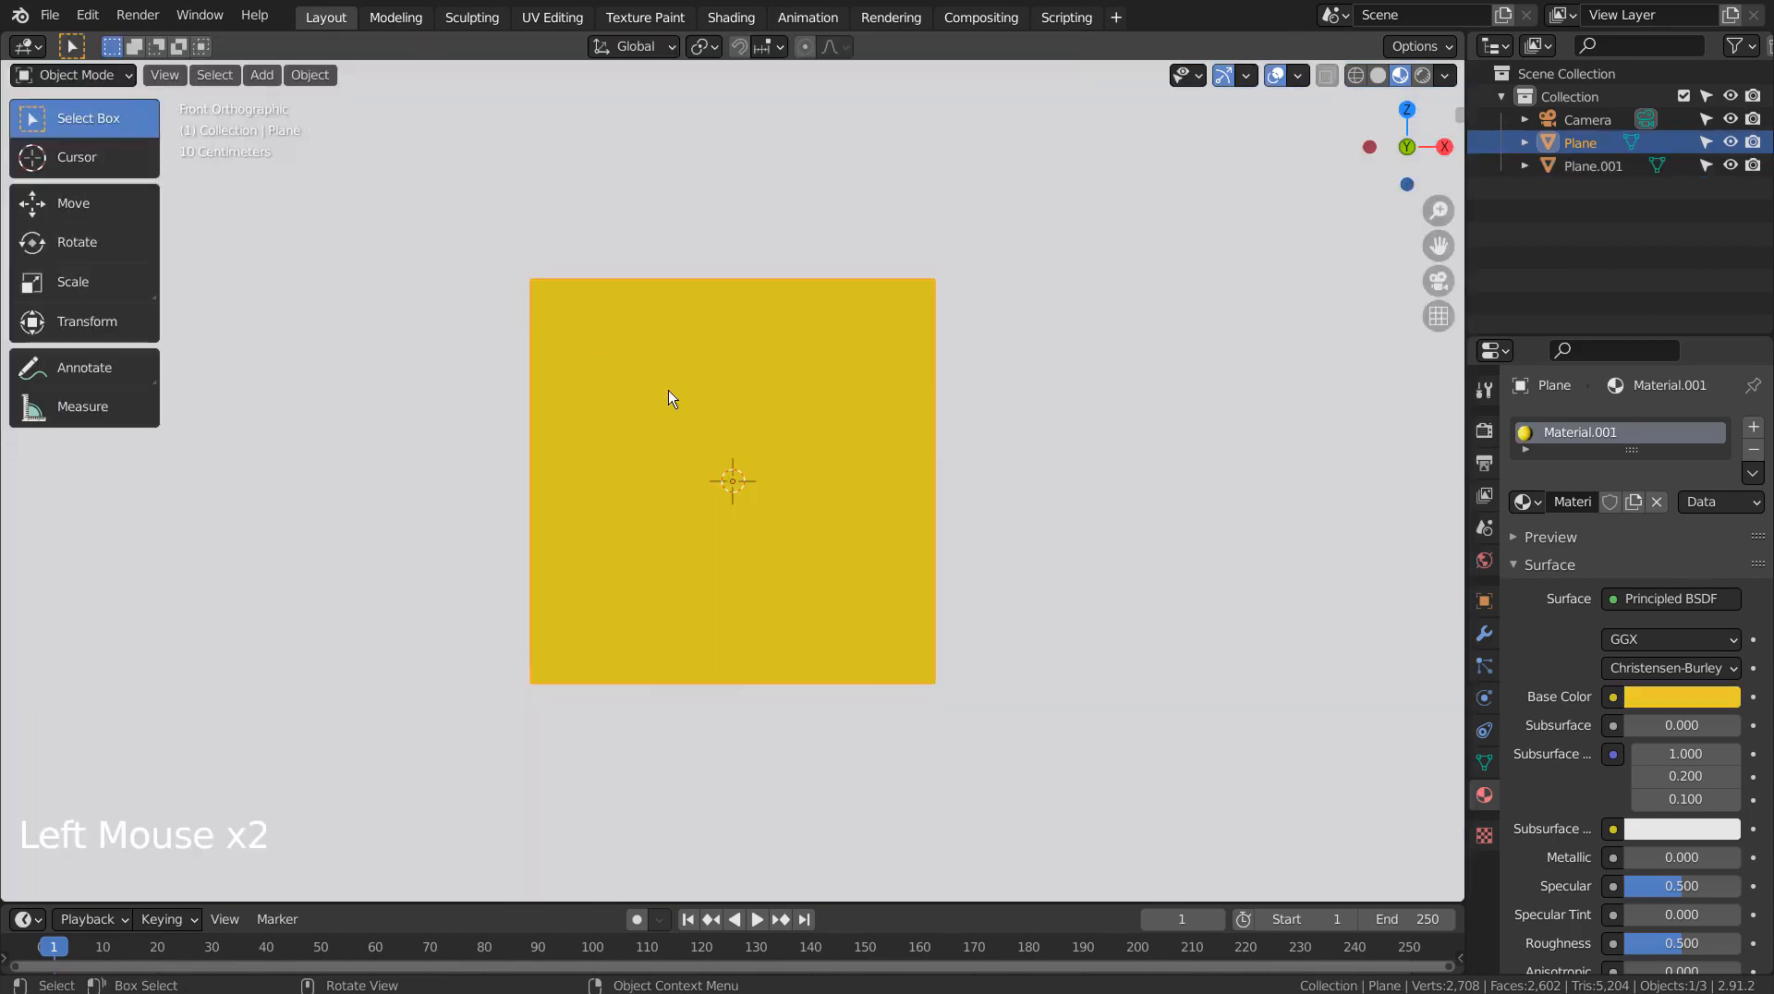
{"action": "left_click", "coordinate": [92, 76]}
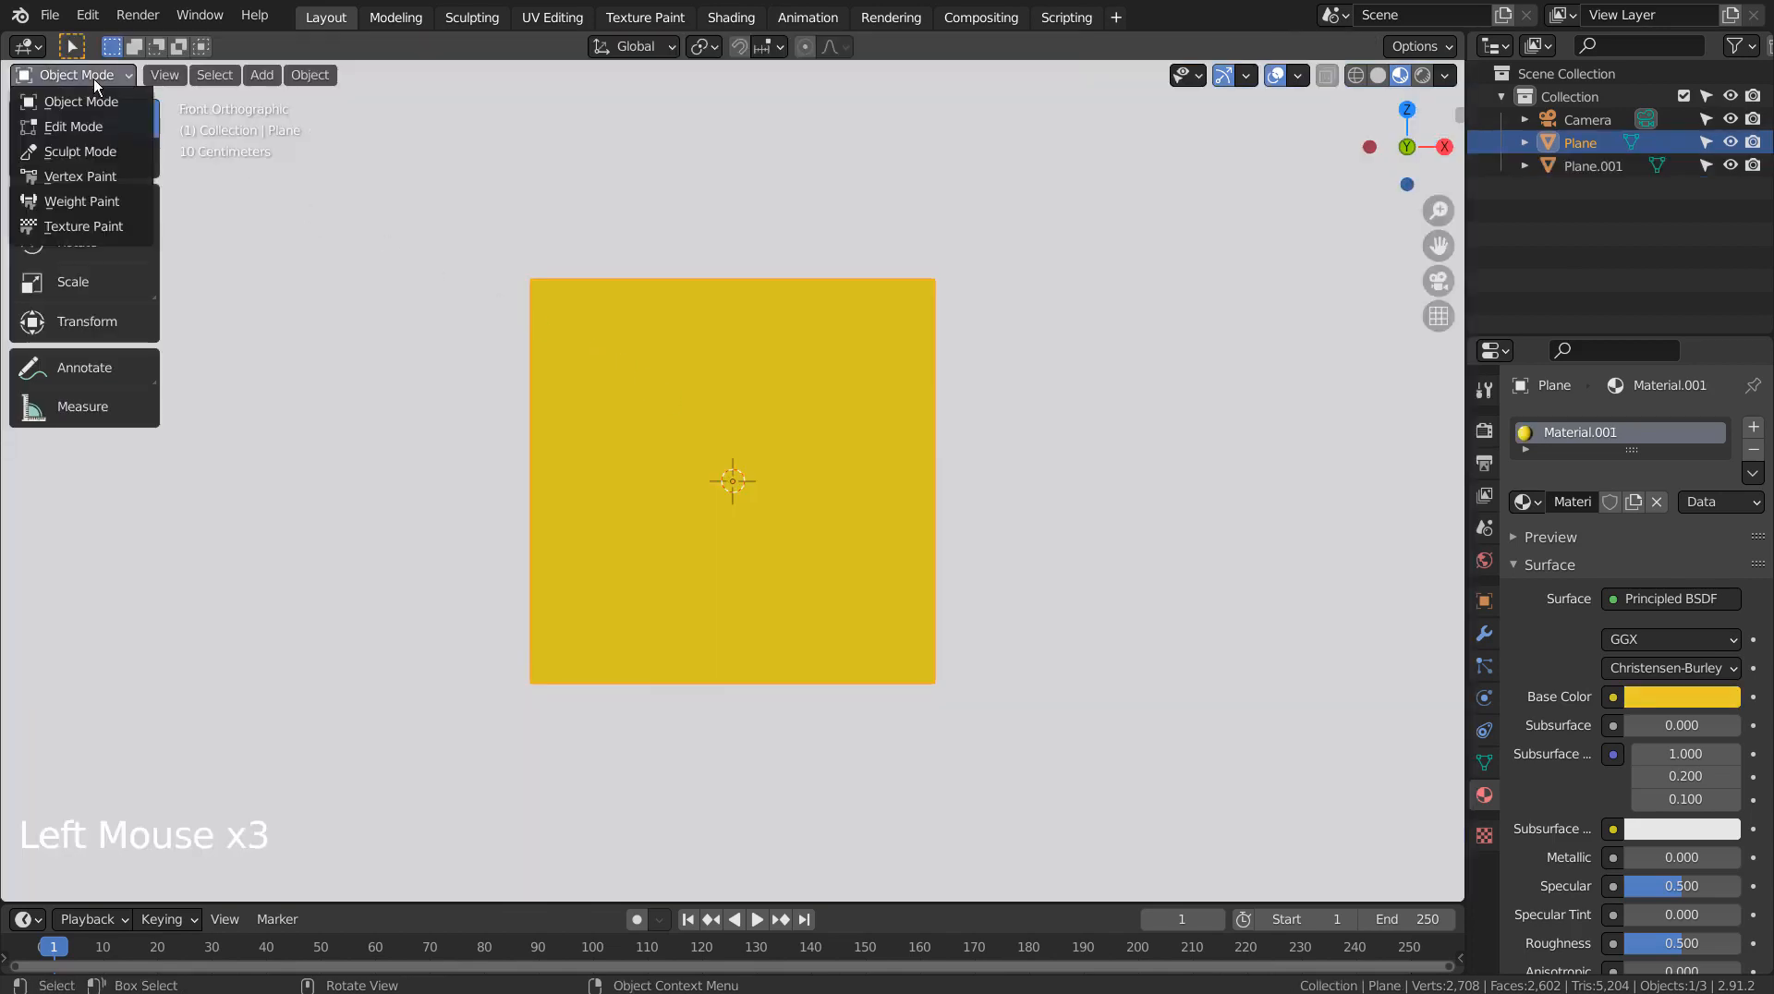
{"action": "left_click", "coordinate": [89, 203]}
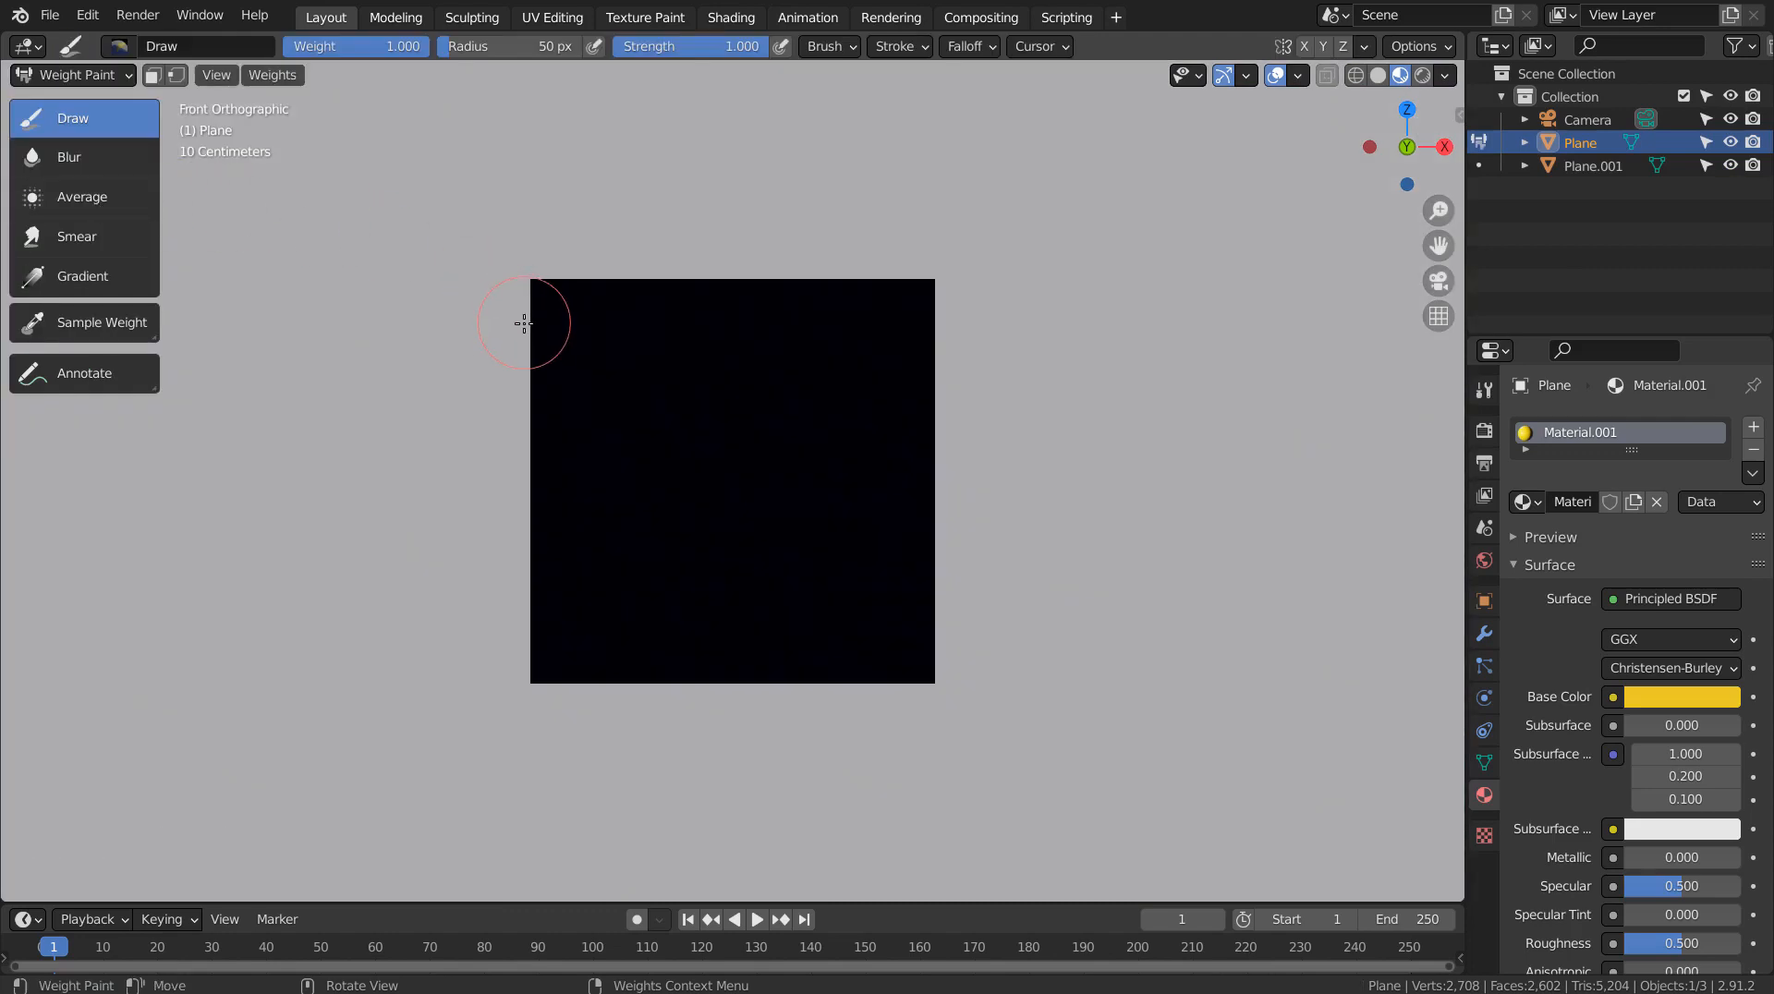
Paint a trial ring on the small plane at weight 1.000 and undo the stroke
{"action": "mouse_move", "coordinate": [644, 430]}
{"action": "left_mouse_down"}
{"action": "mouse_move", "coordinate": [653, 388]}
{"action": "mouse_move", "coordinate": [863, 527]}
{"action": "mouse_move", "coordinate": [634, 515]}
{"action": "mouse_move", "coordinate": [646, 418]}
{"action": "left_mouse_up"}
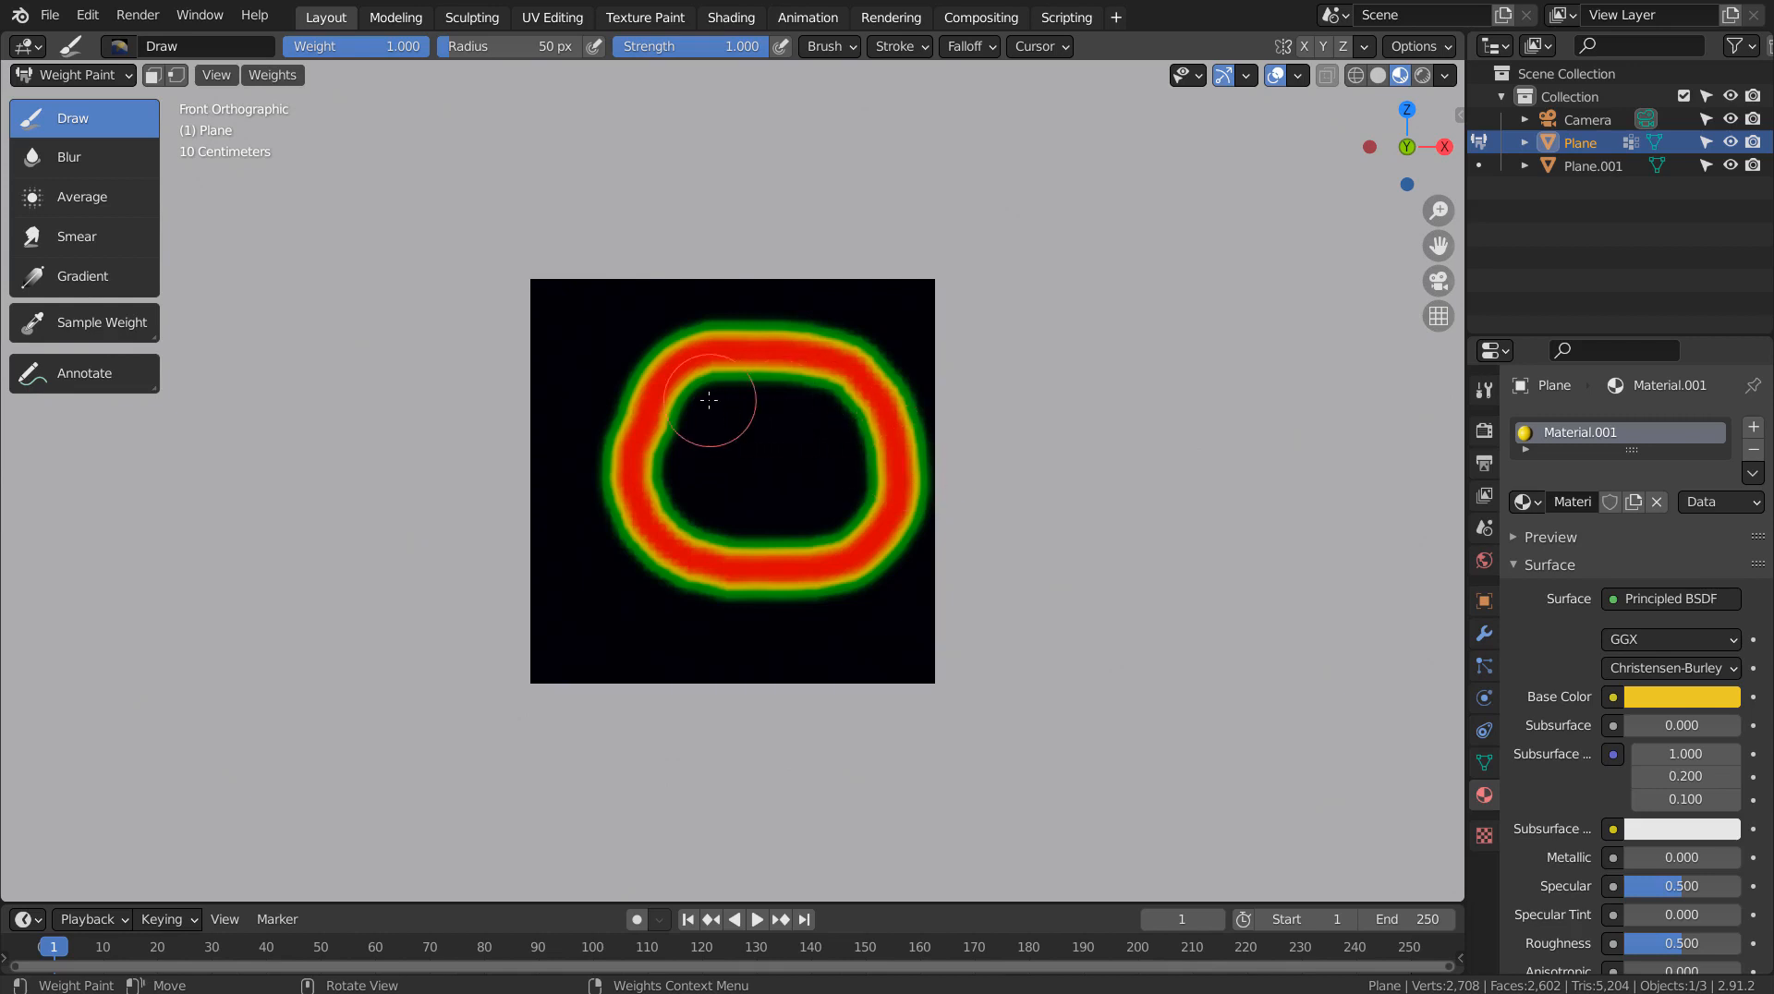
{"action": "key", "text": "ctrl+z"}
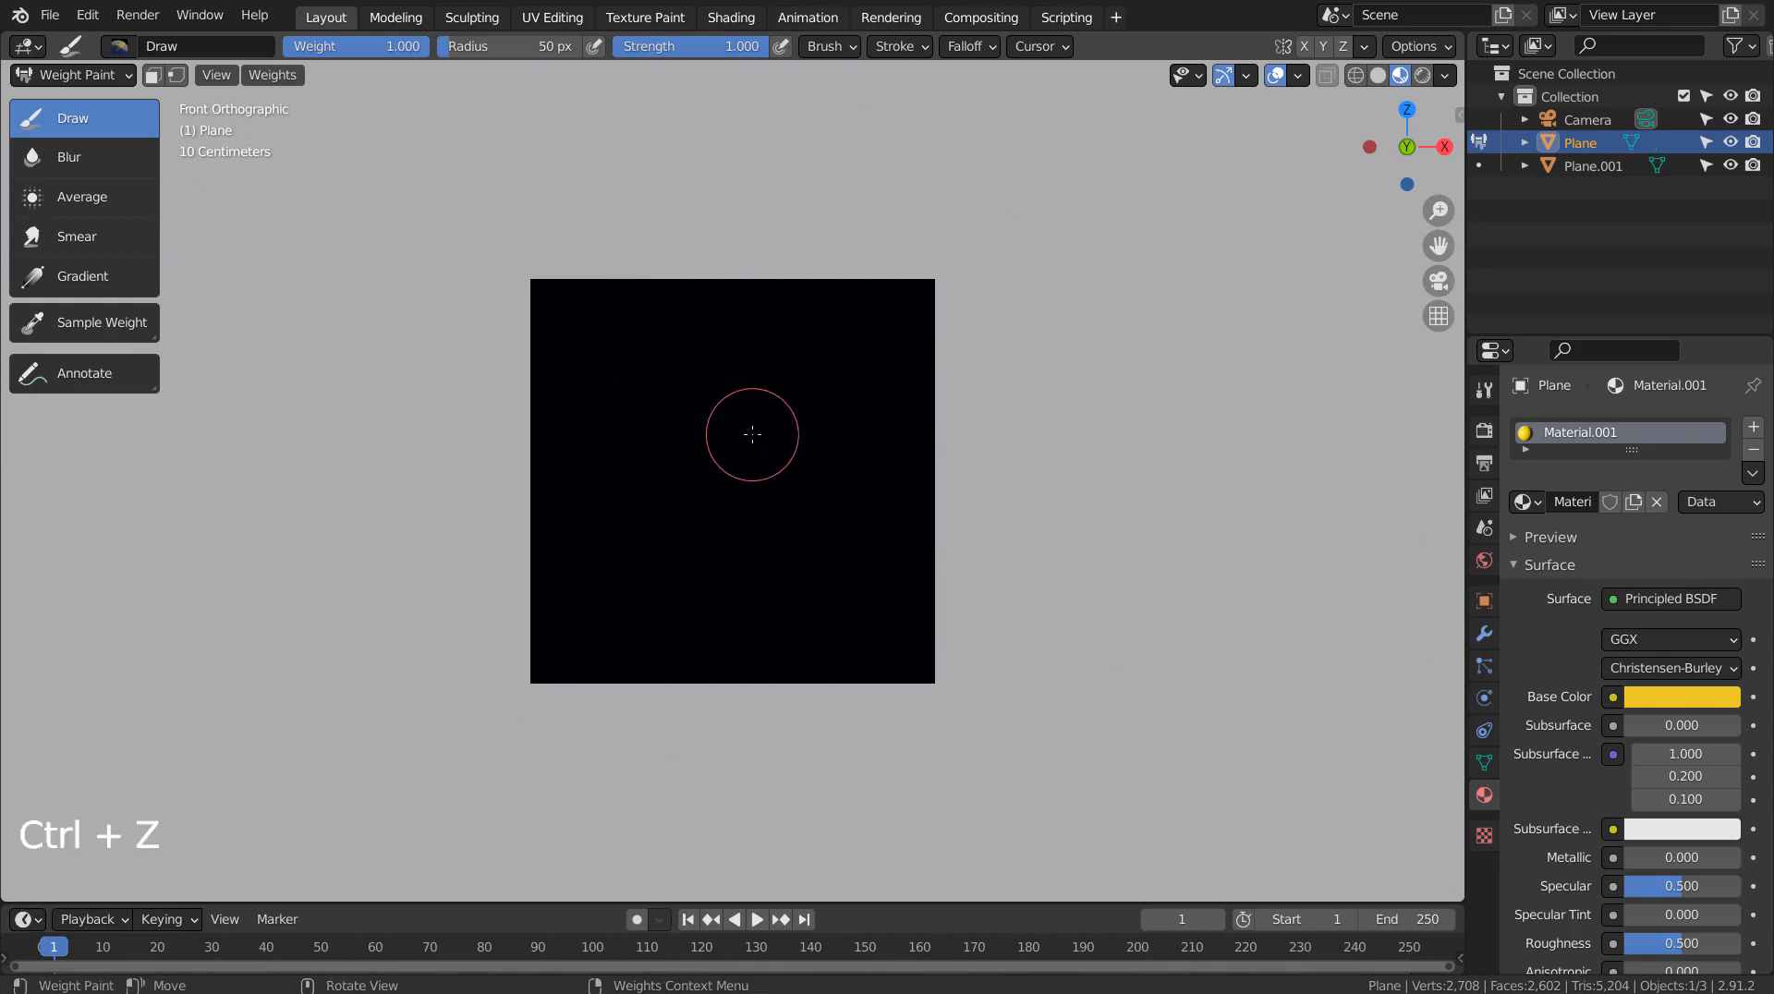
Set the brush radius to 175 px and paint weight 1.000 in a horizontal band along the small plane's upper edge
{"action": "key", "text": "f"}
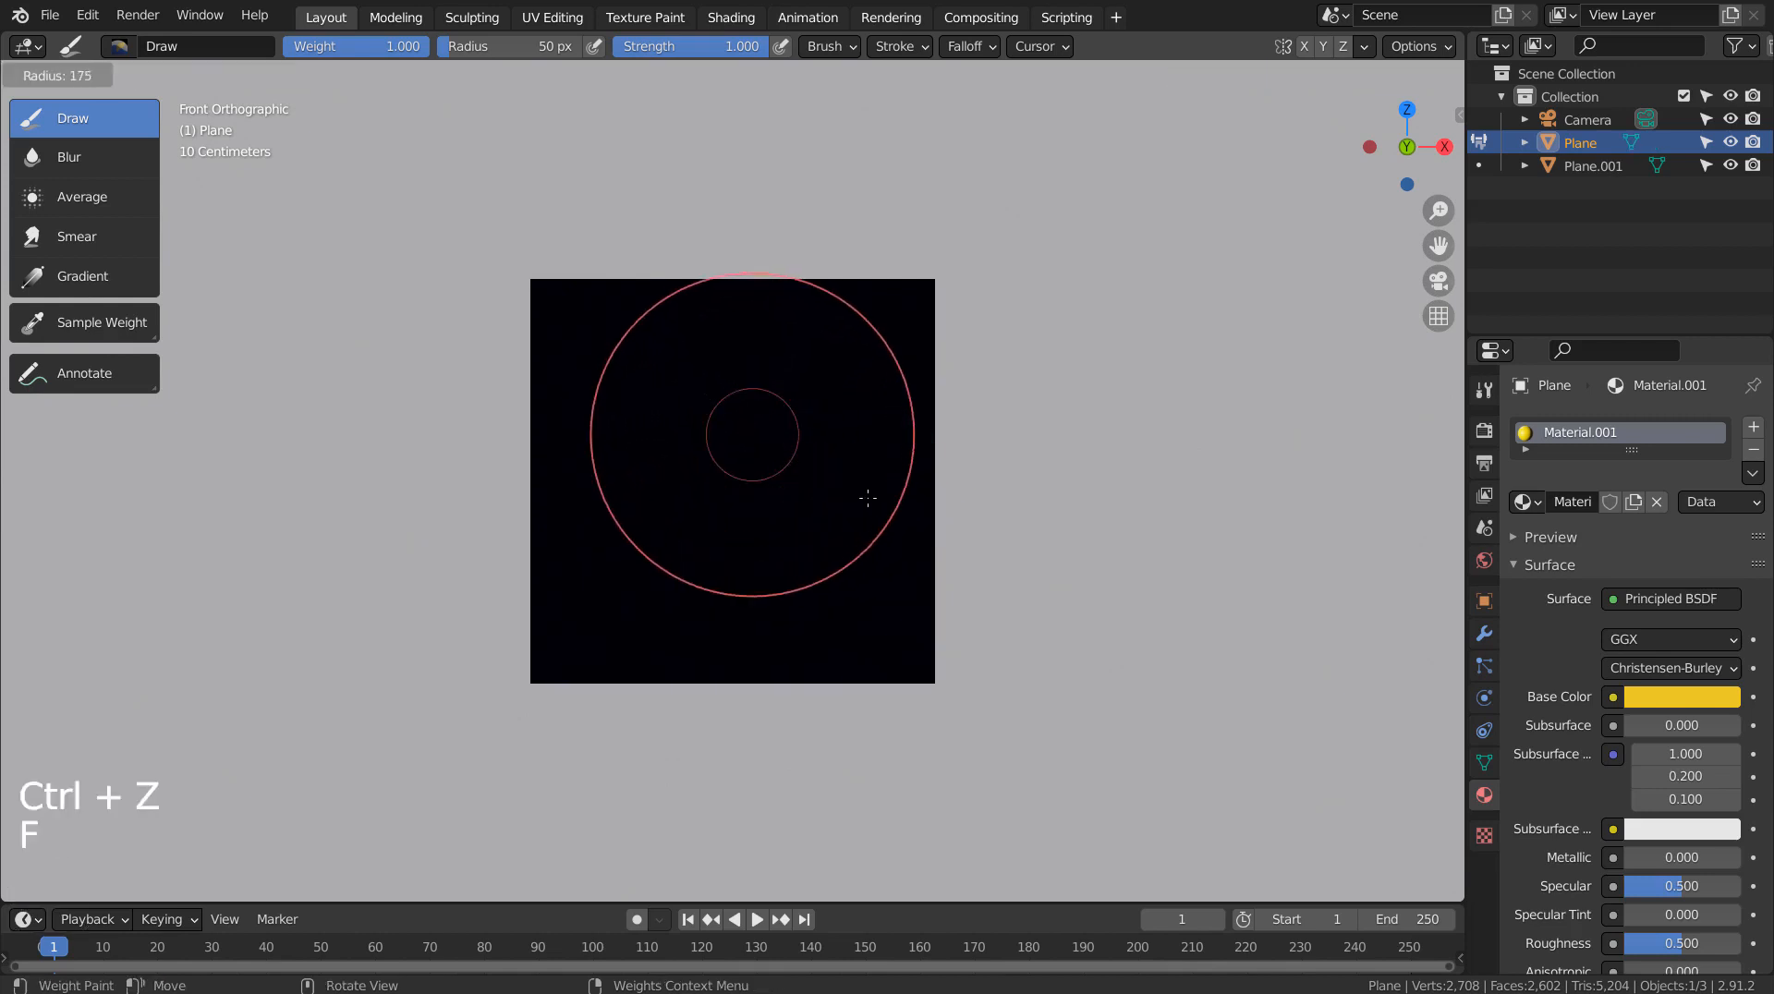
{"action": "left_click", "coordinate": [866, 494]}
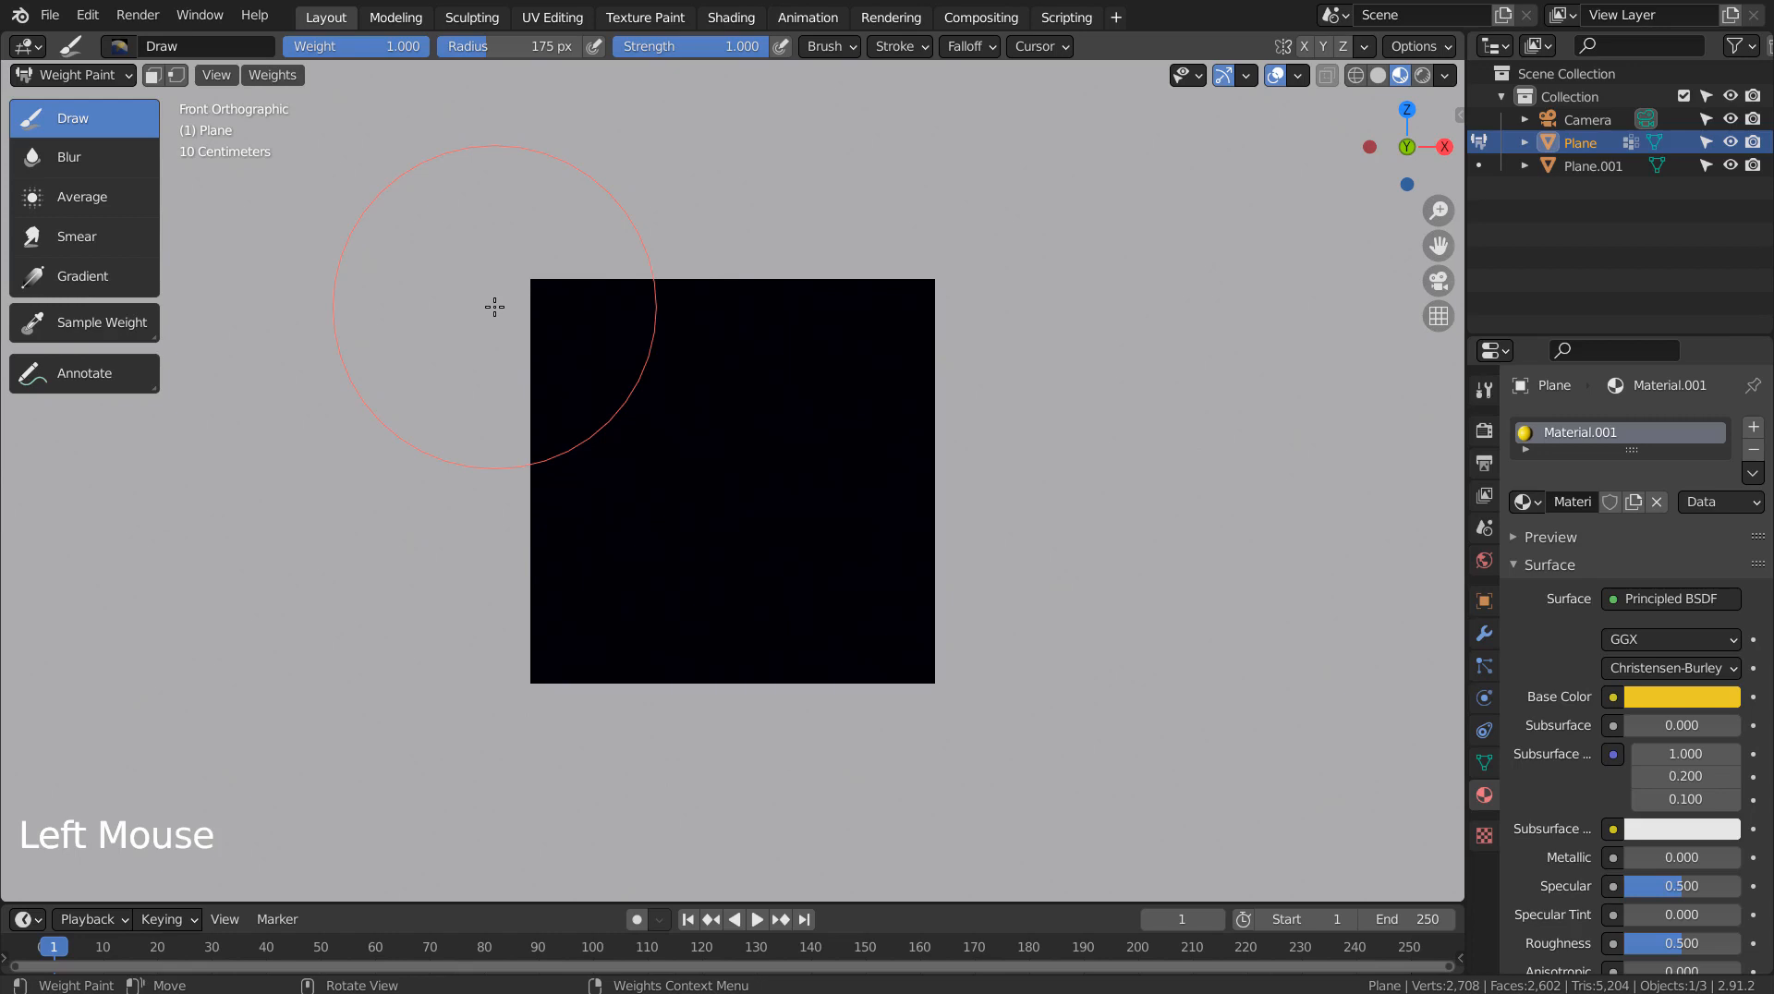
{"action": "key", "text": "shift"}
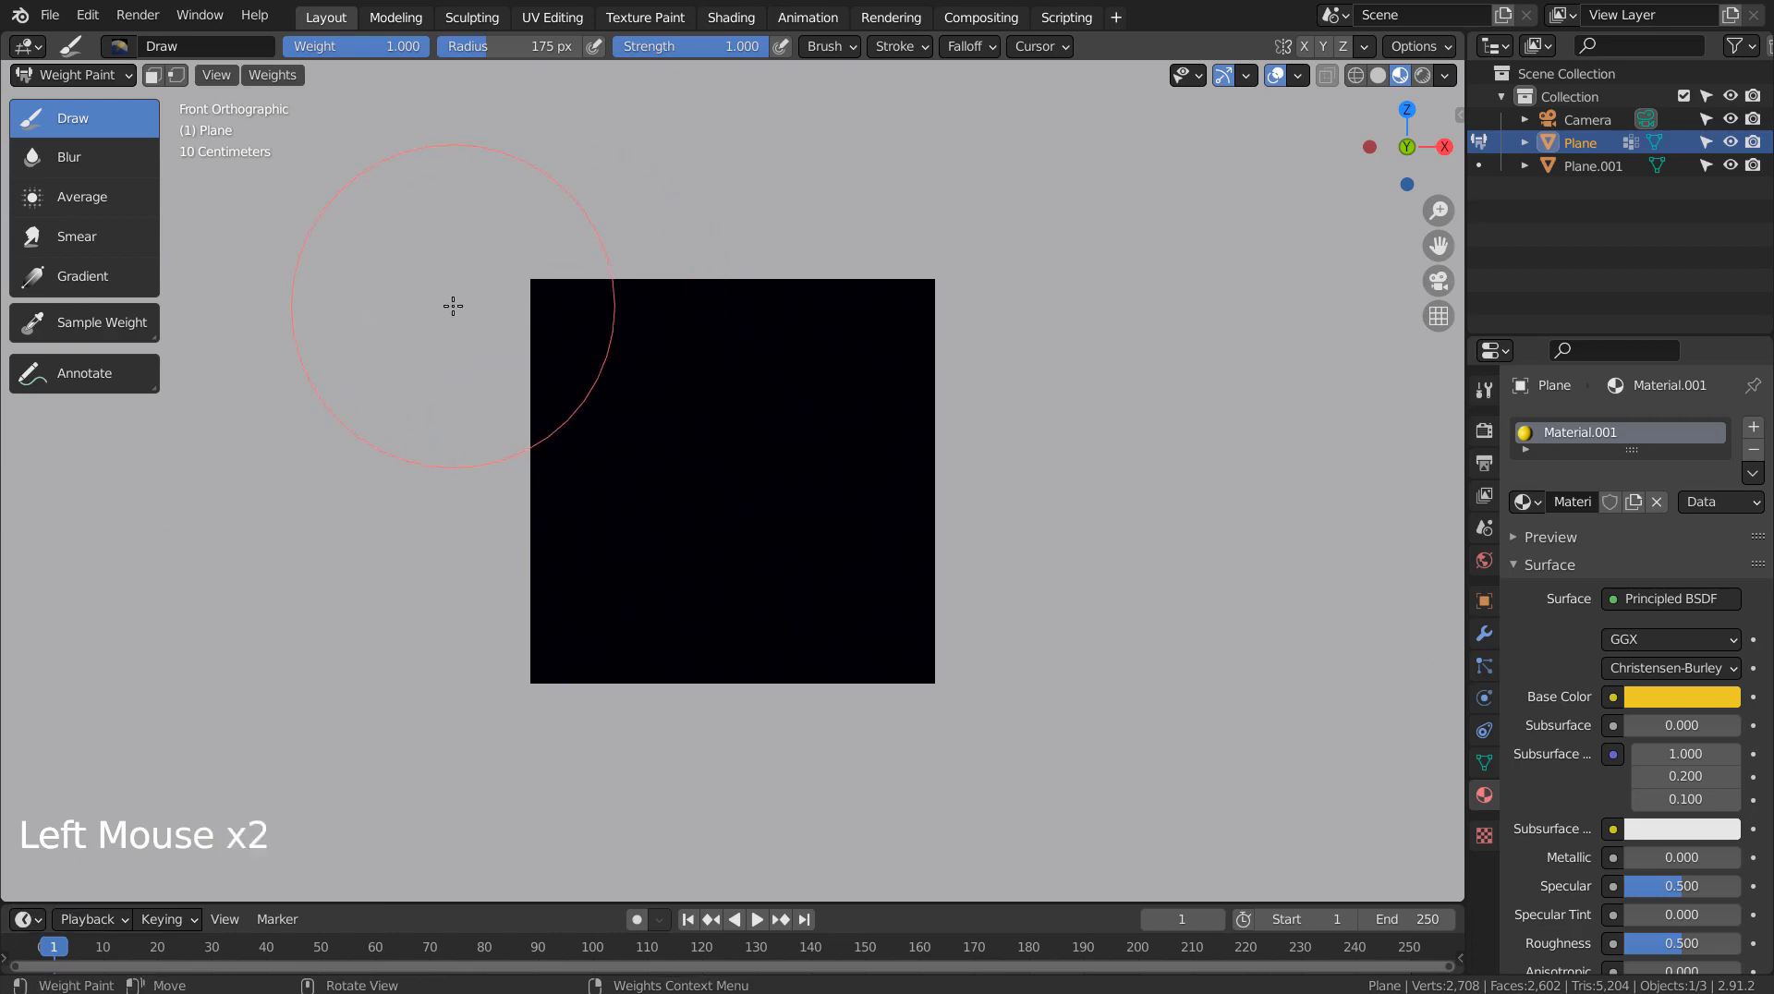
{"action": "left_click_drag", "start_coordinate": [471, 305], "coordinate": [945, 309]}
{"action": "key", "text": "shift"}
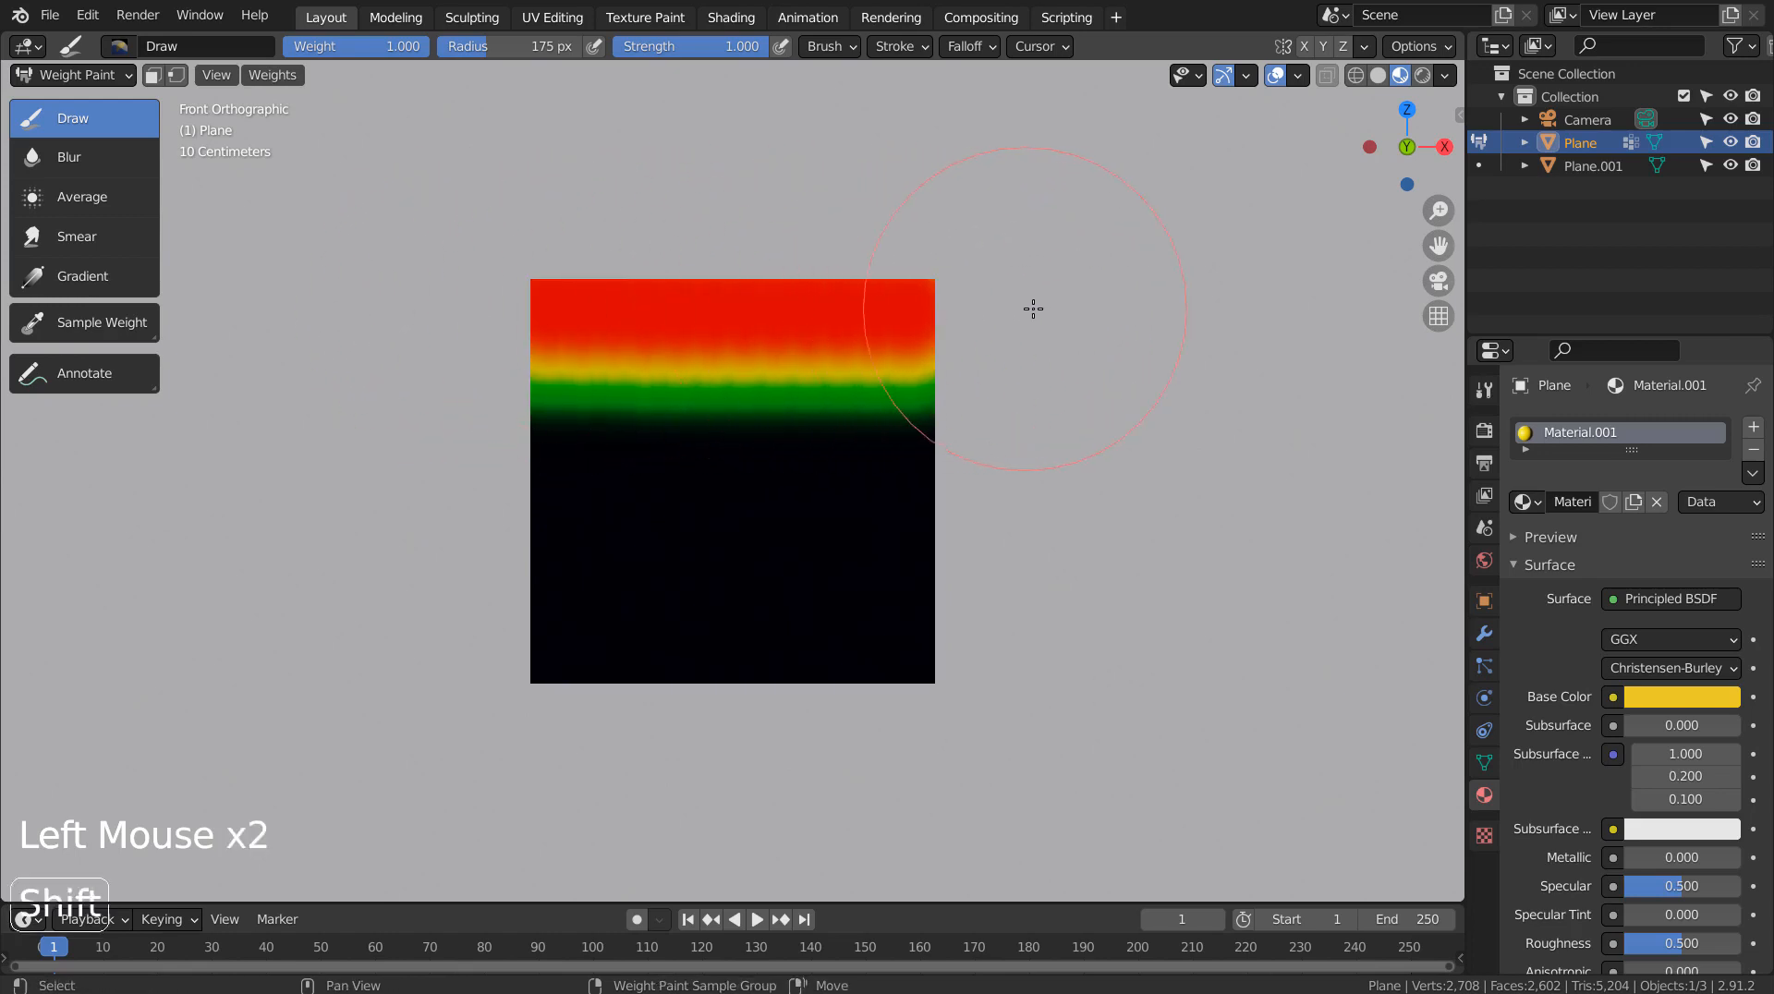
Leave Weight Paint mode and return the small plane to Object Mode
{"action": "mouse_move", "coordinate": [661, 584]}
{"action": "middle_mouse_down"}
{"action": "mouse_move", "coordinate": [646, 586]}
{"action": "mouse_move", "coordinate": [927, 566]}
{"action": "mouse_move", "coordinate": [918, 634]}
{"action": "mouse_move", "coordinate": [691, 638]}
{"action": "mouse_move", "coordinate": [586, 603]}
{"action": "mouse_move", "coordinate": [604, 580]}
{"action": "middle_mouse_up"}
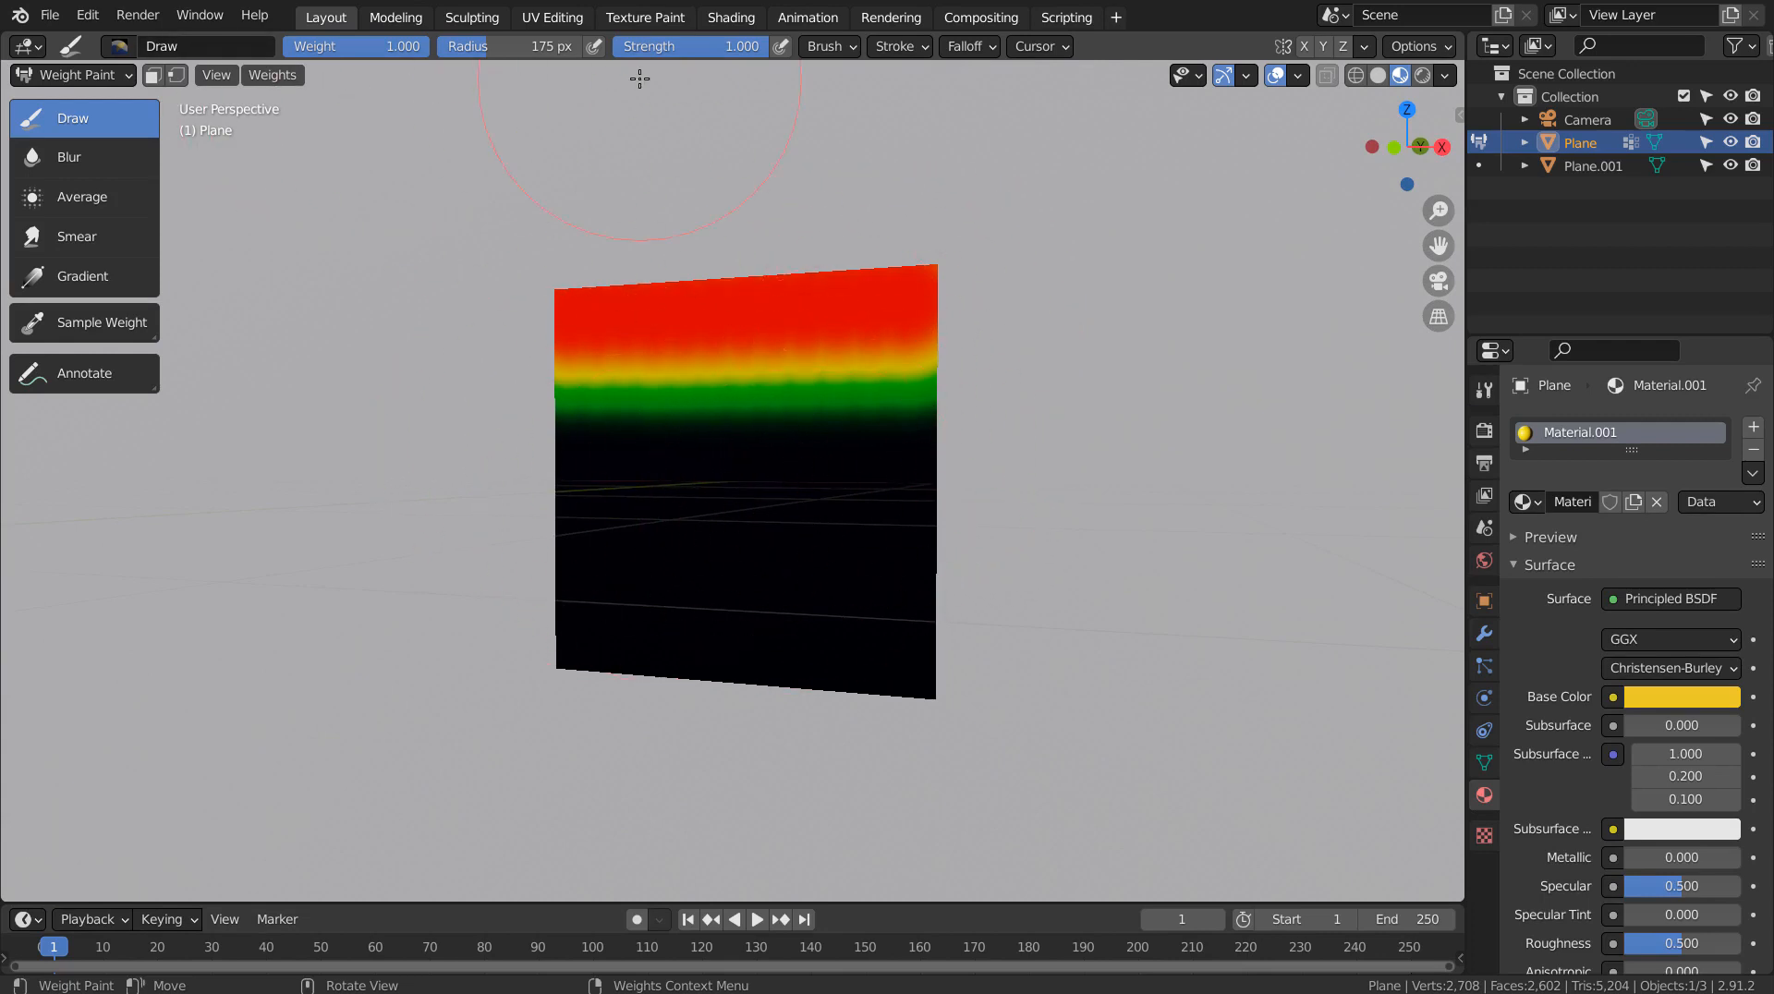
{"action": "left_click", "coordinate": [61, 74]}
{"action": "left_click", "coordinate": [70, 98]}
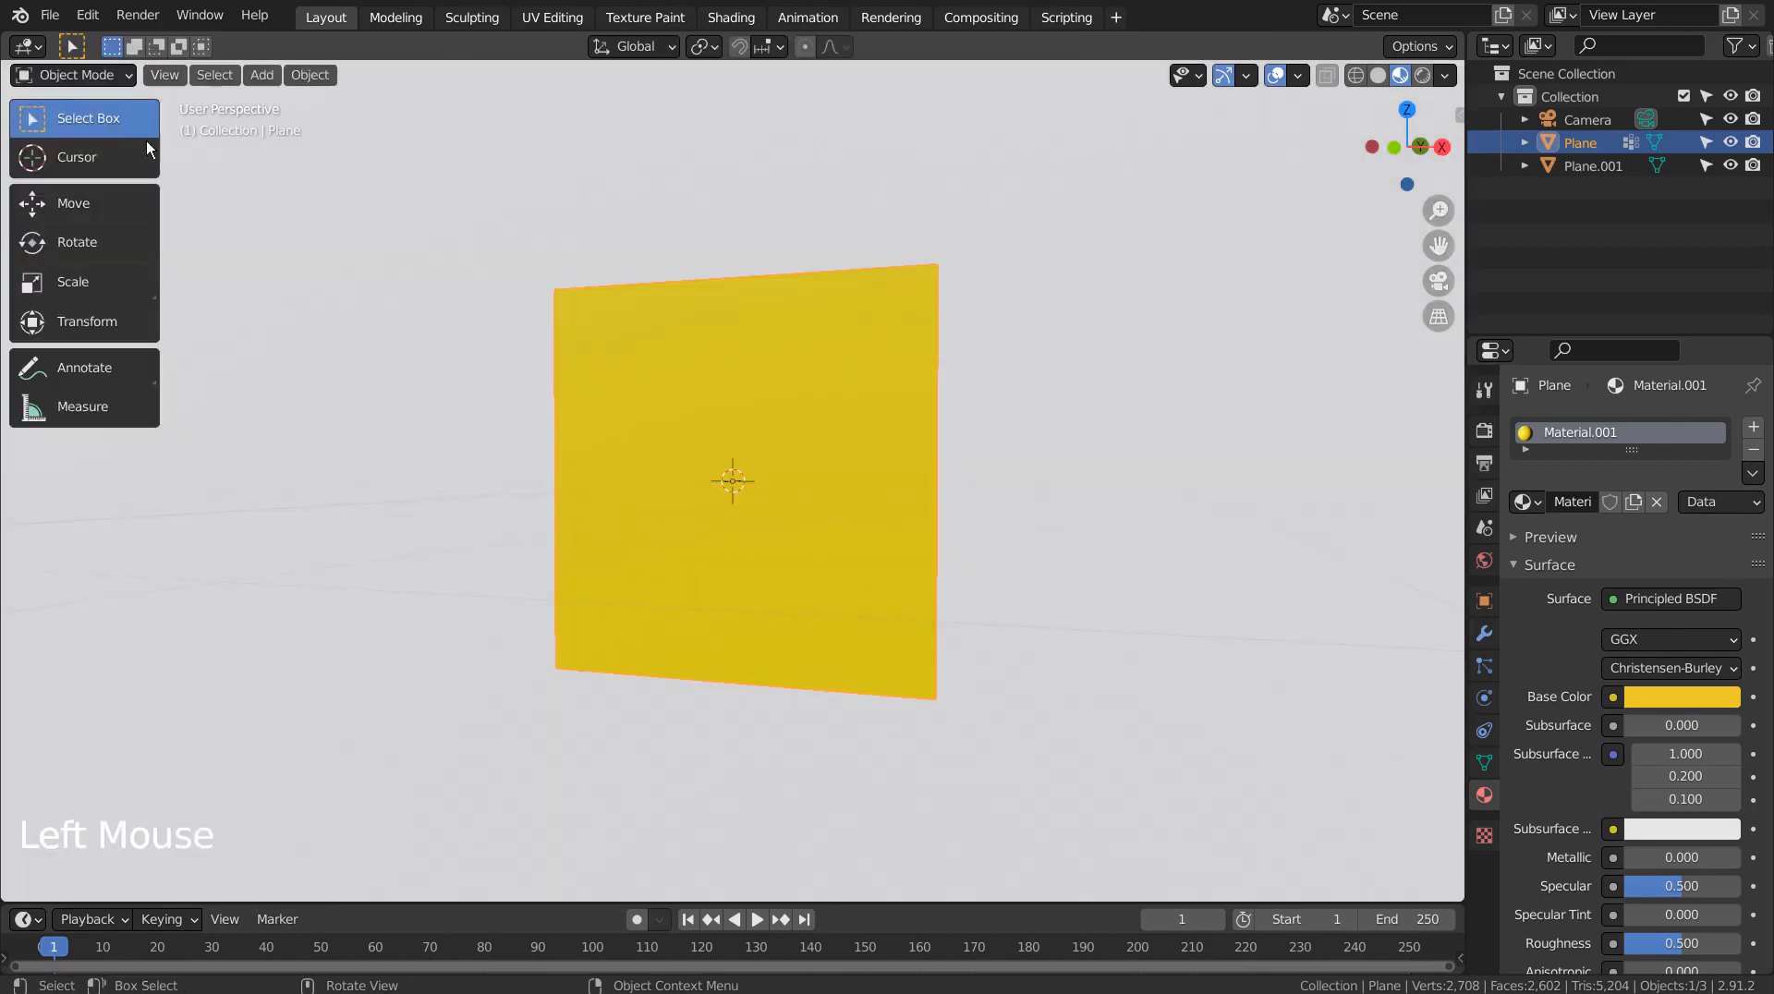
Select the large background plane and enable Cloth physics on it
{"action": "middle_click_drag", "start_coordinate": [873, 574], "coordinate": [953, 533]}
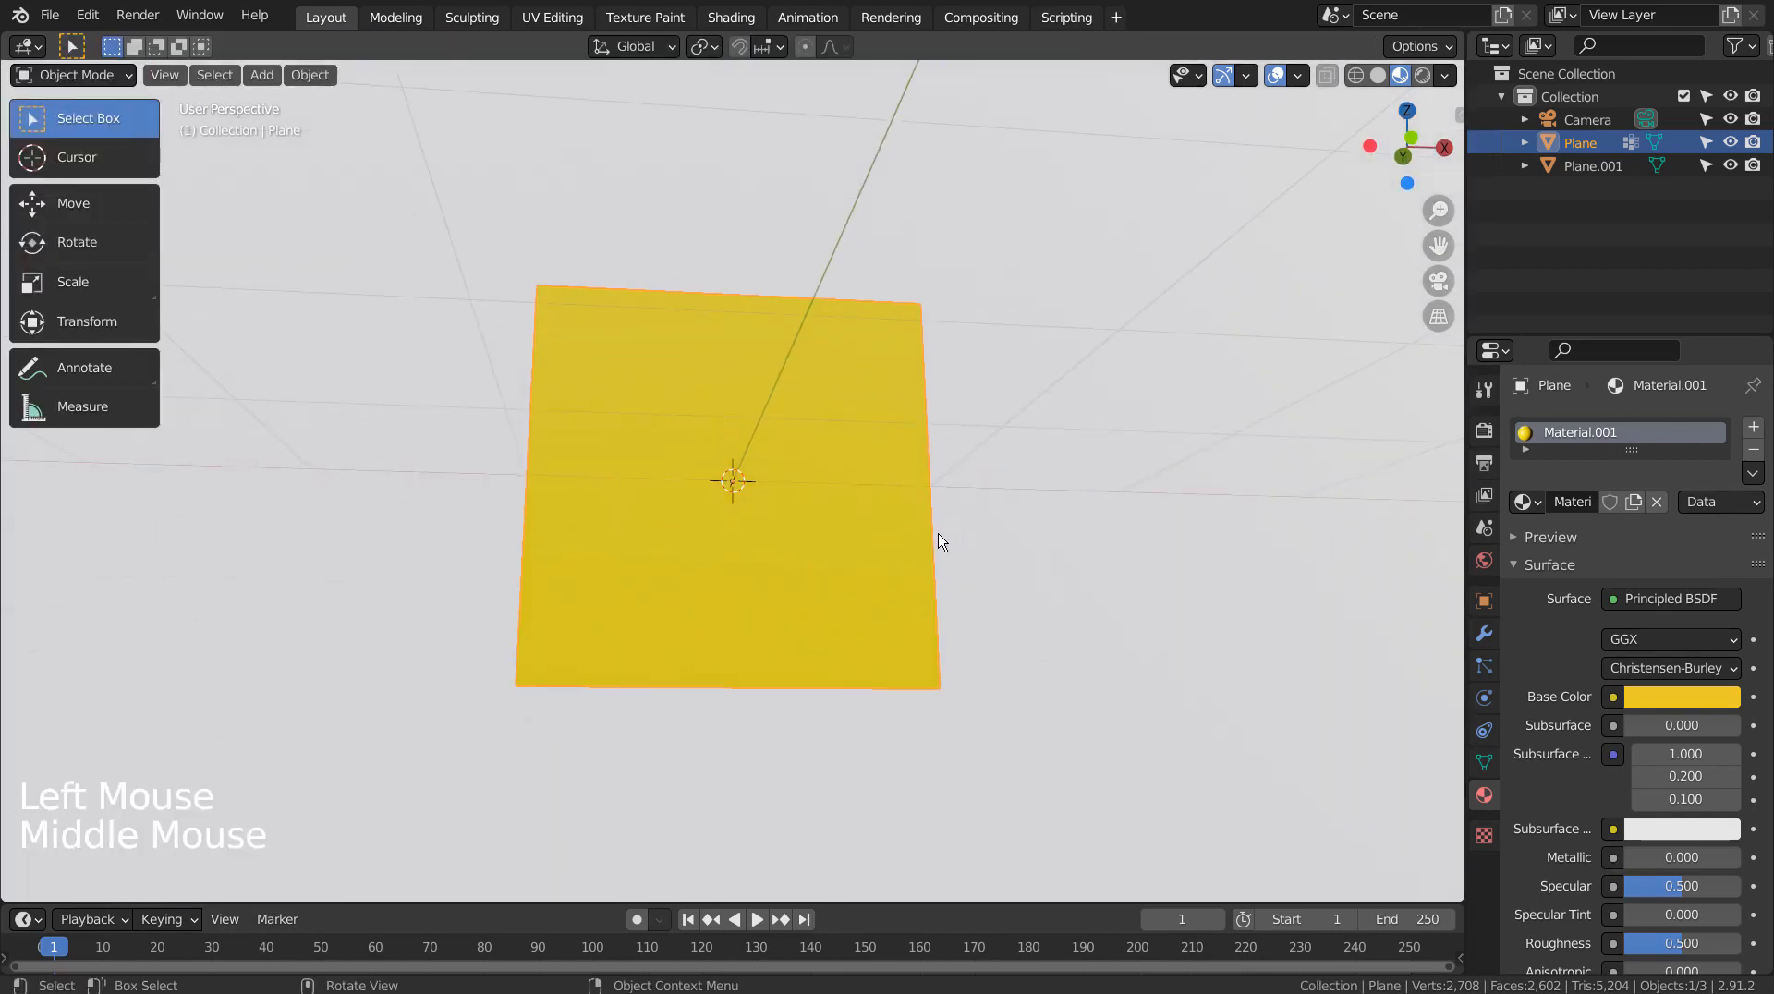
{"action": "key", "text": "shift+a"}
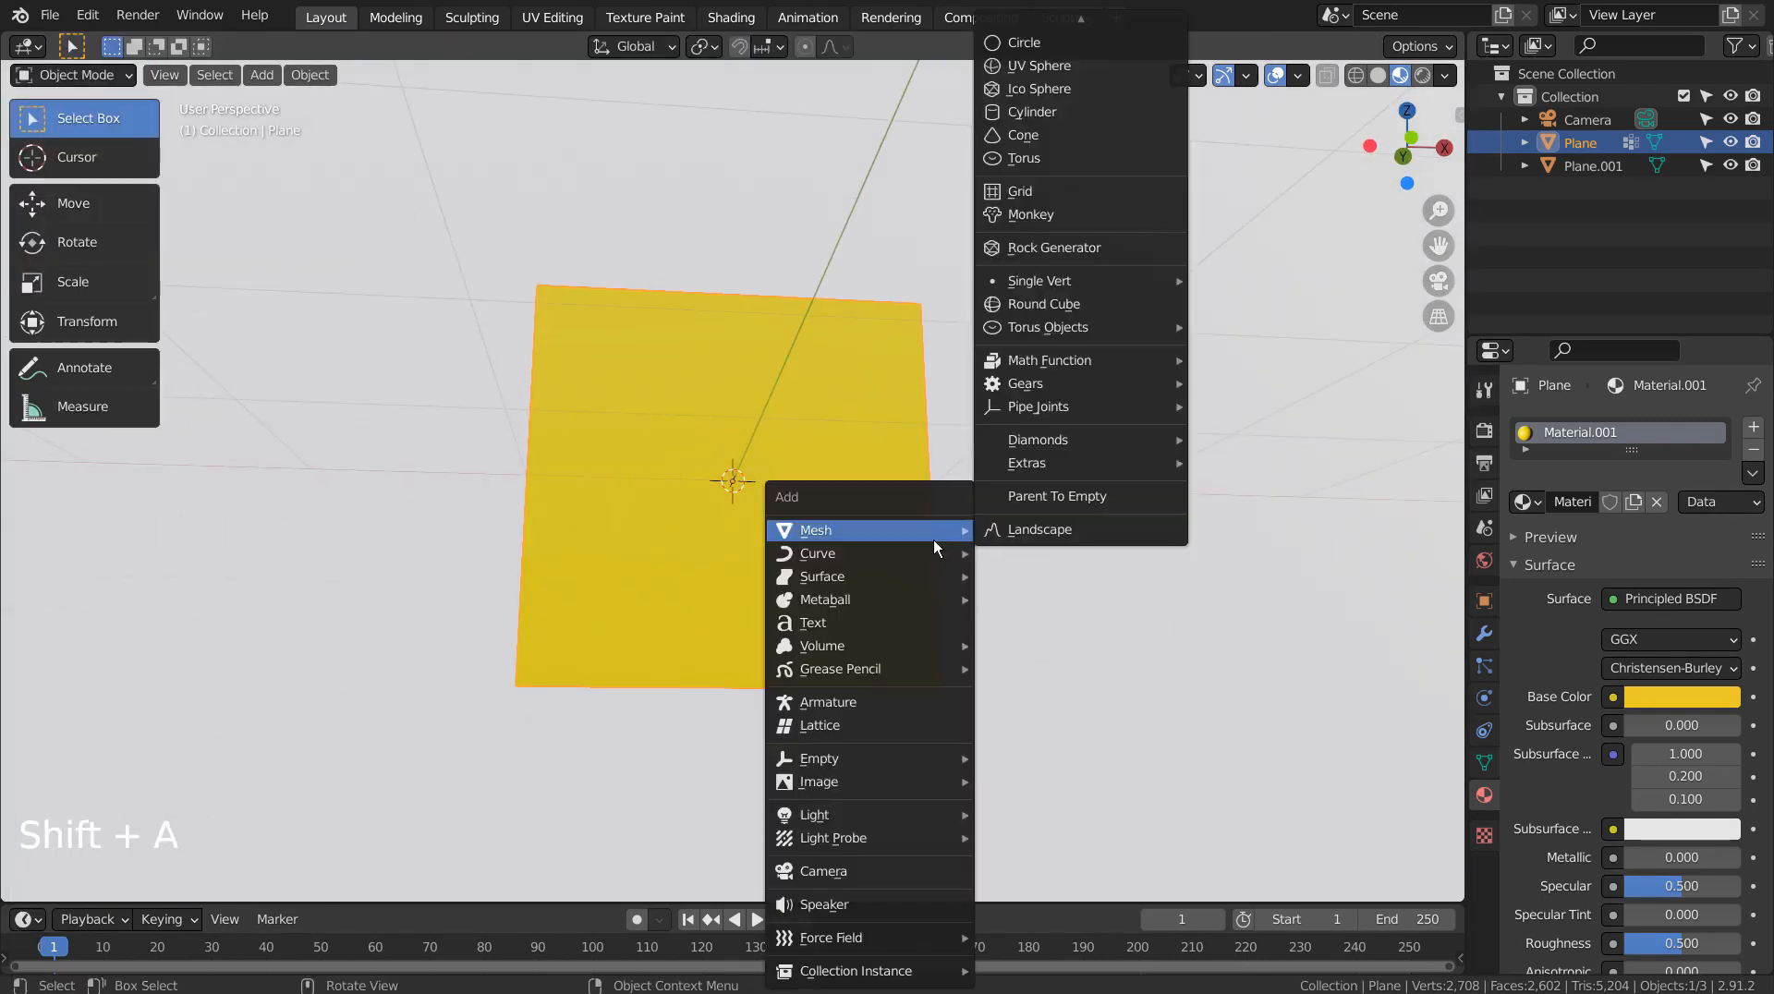
{"action": "left_click", "coordinate": [653, 436]}
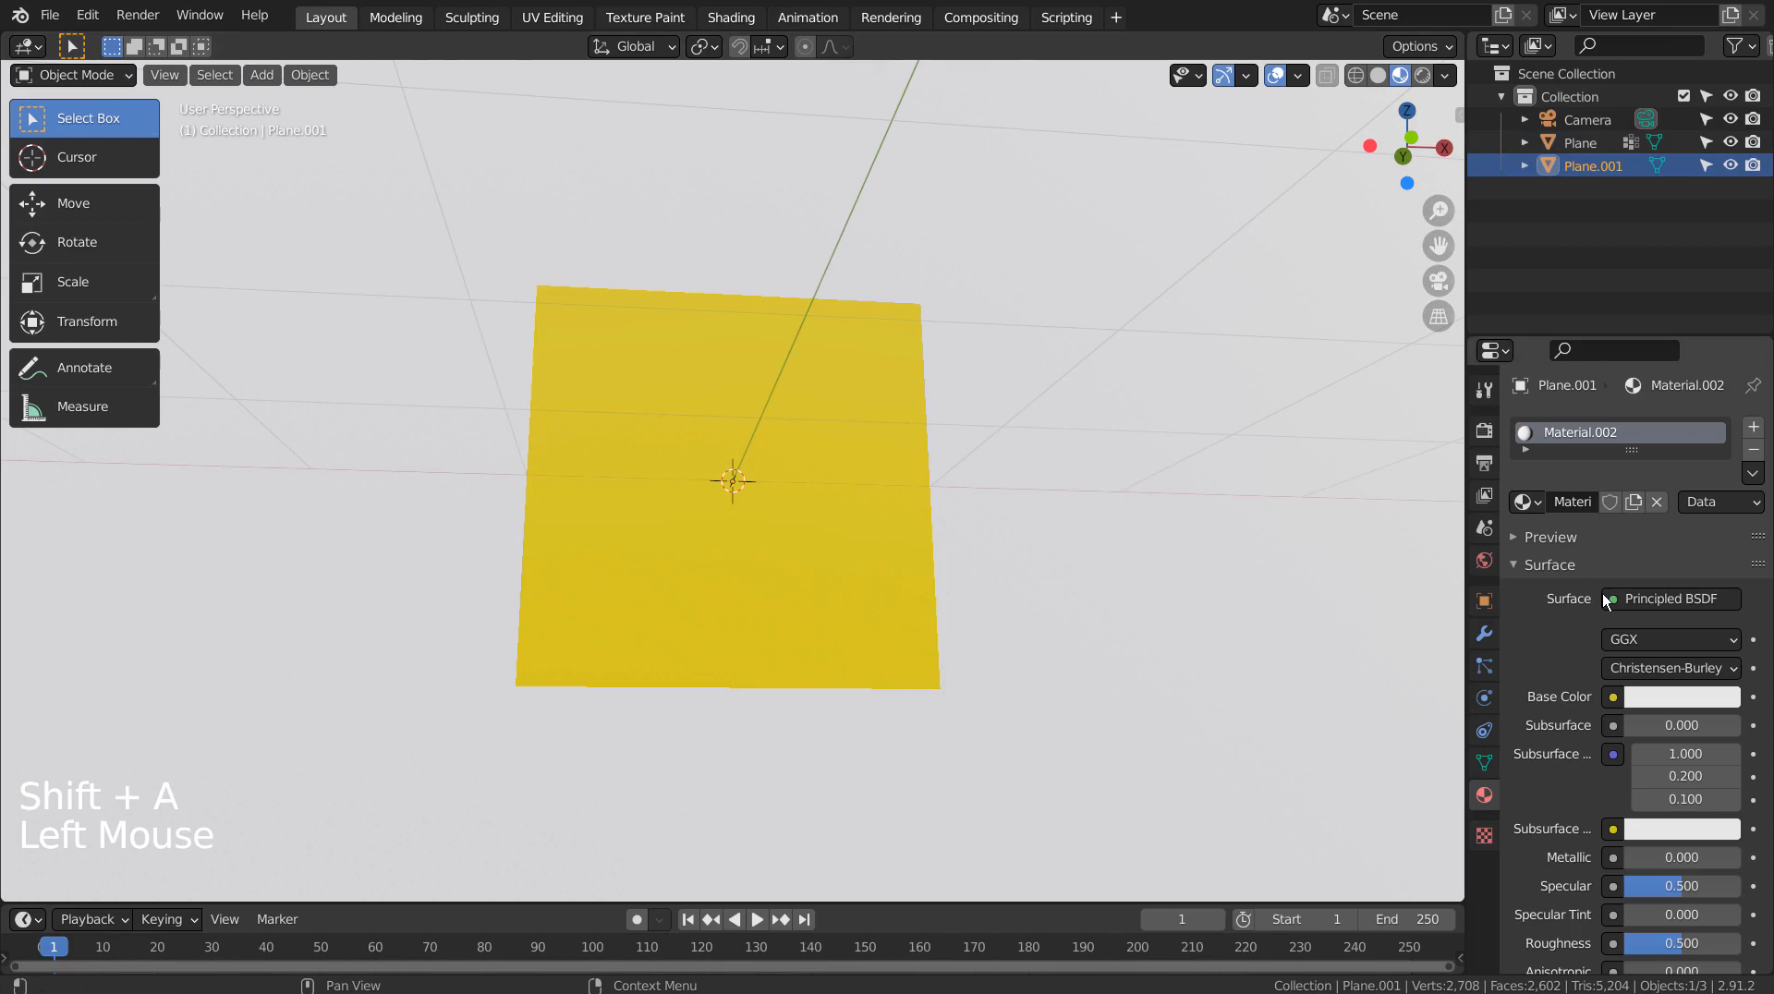
{"action": "left_click", "coordinate": [1485, 698]}
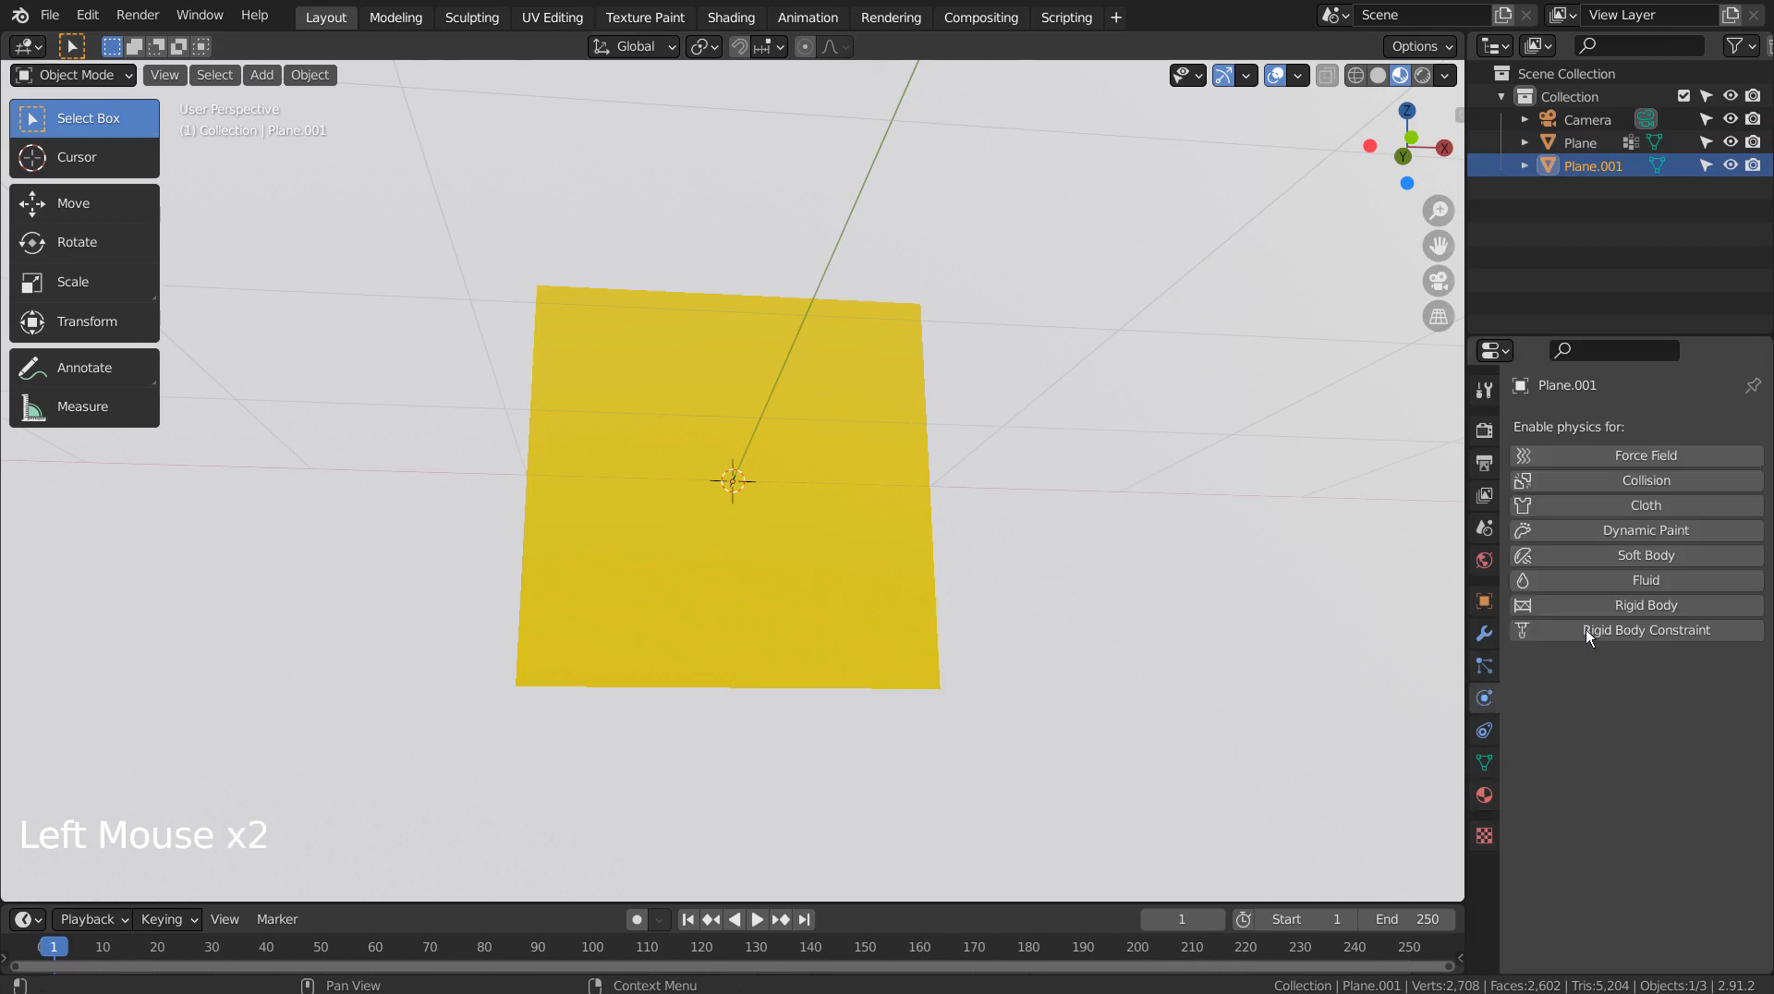
{"action": "left_click", "coordinate": [1619, 515]}
Expand the background plane's cloth Cache and Shape settings and try to assign a pin group
{"action": "scroll", "coordinate": [1611, 734], "scroll_direction": "down", "scroll_amount": 8}
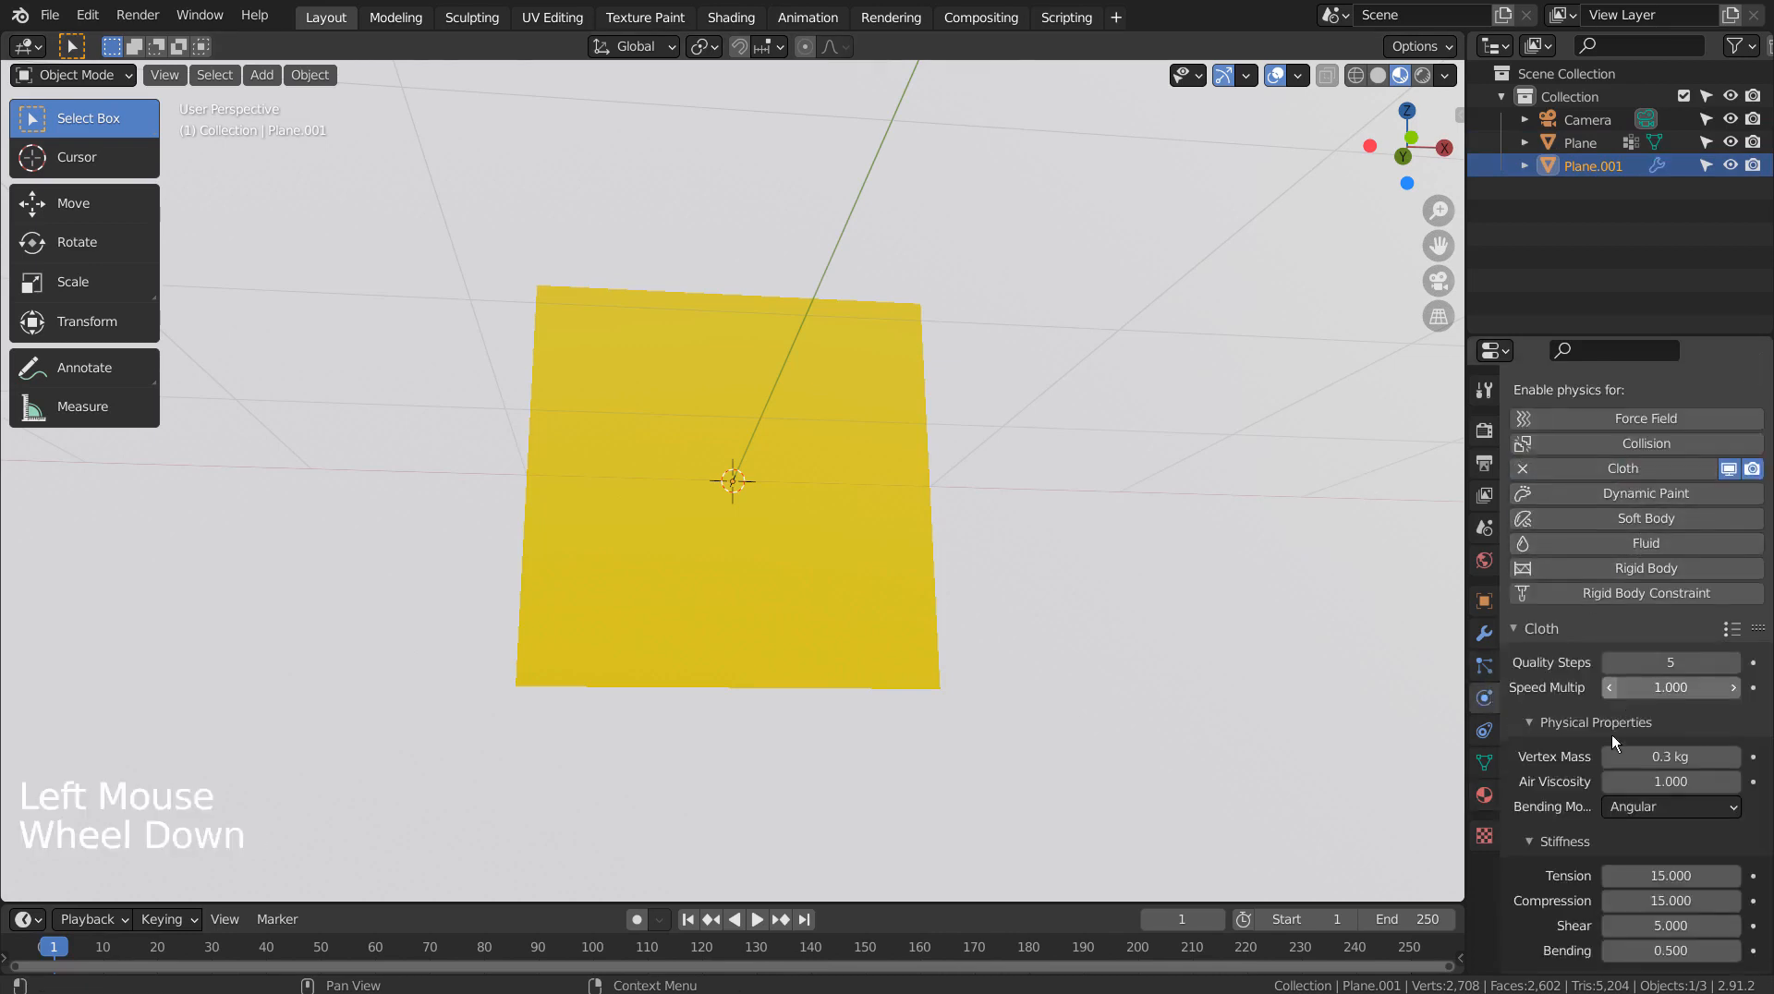
{"action": "scroll", "coordinate": [1611, 732], "scroll_direction": "down", "scroll_amount": 19}
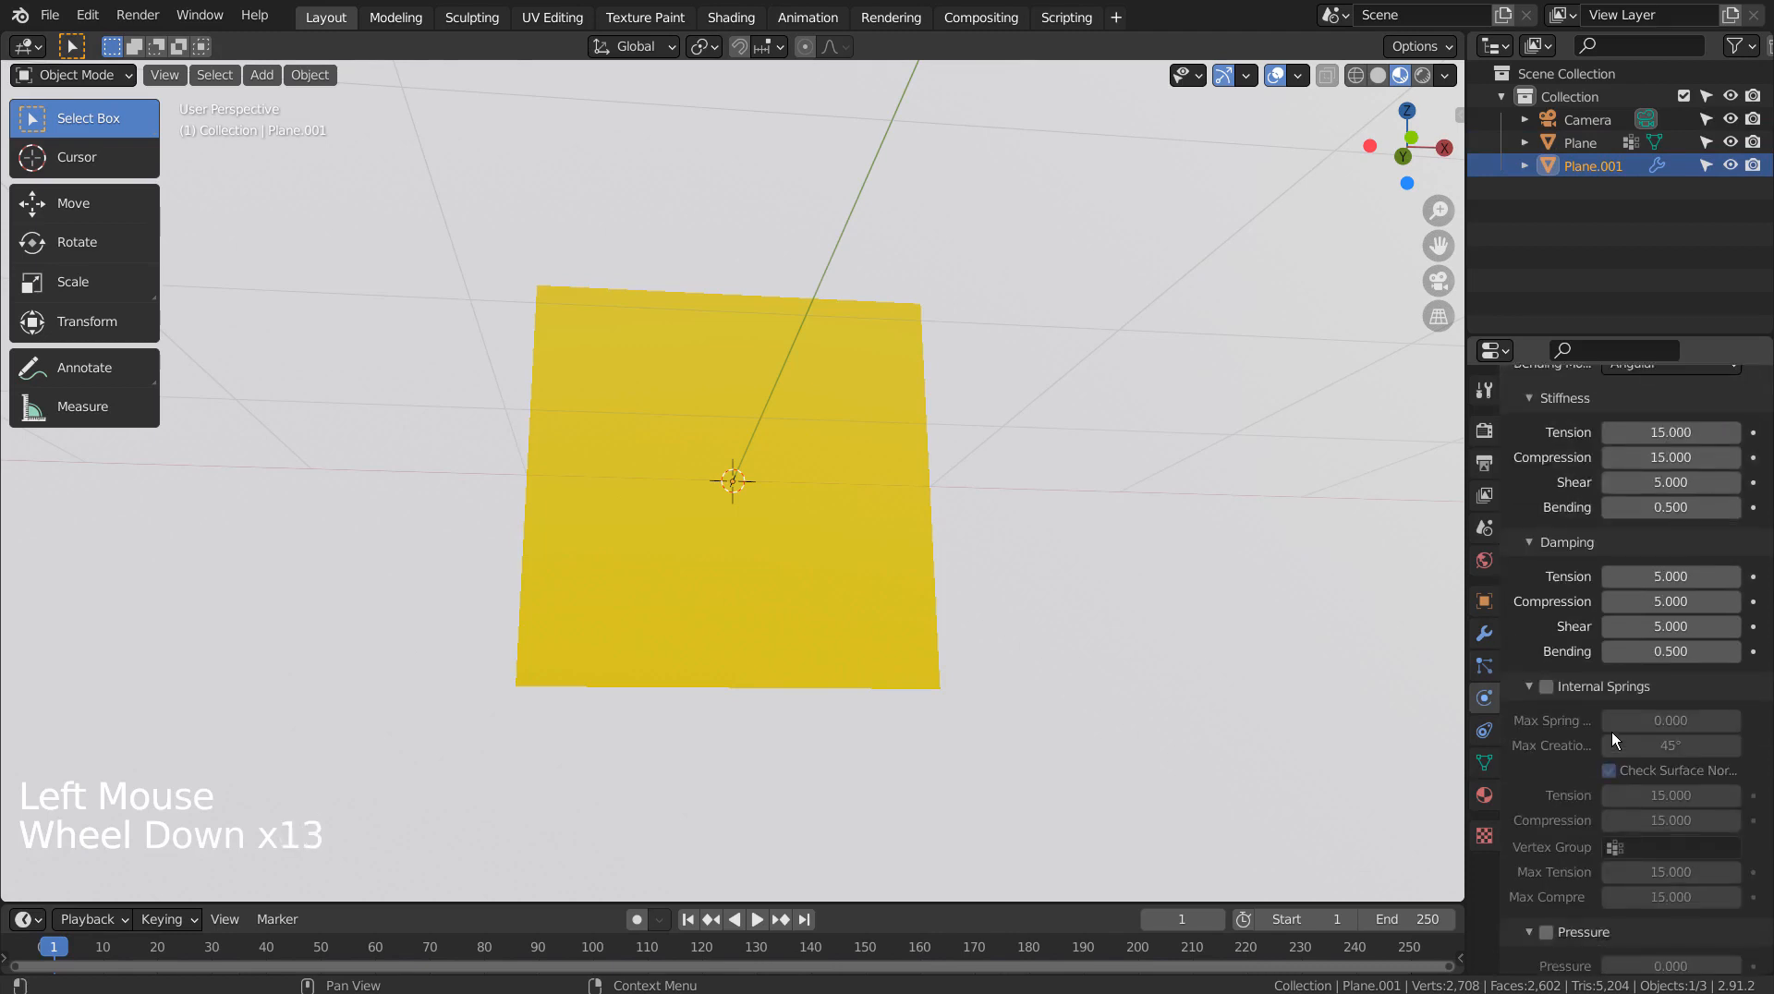
{"action": "left_click", "coordinate": [1533, 849]}
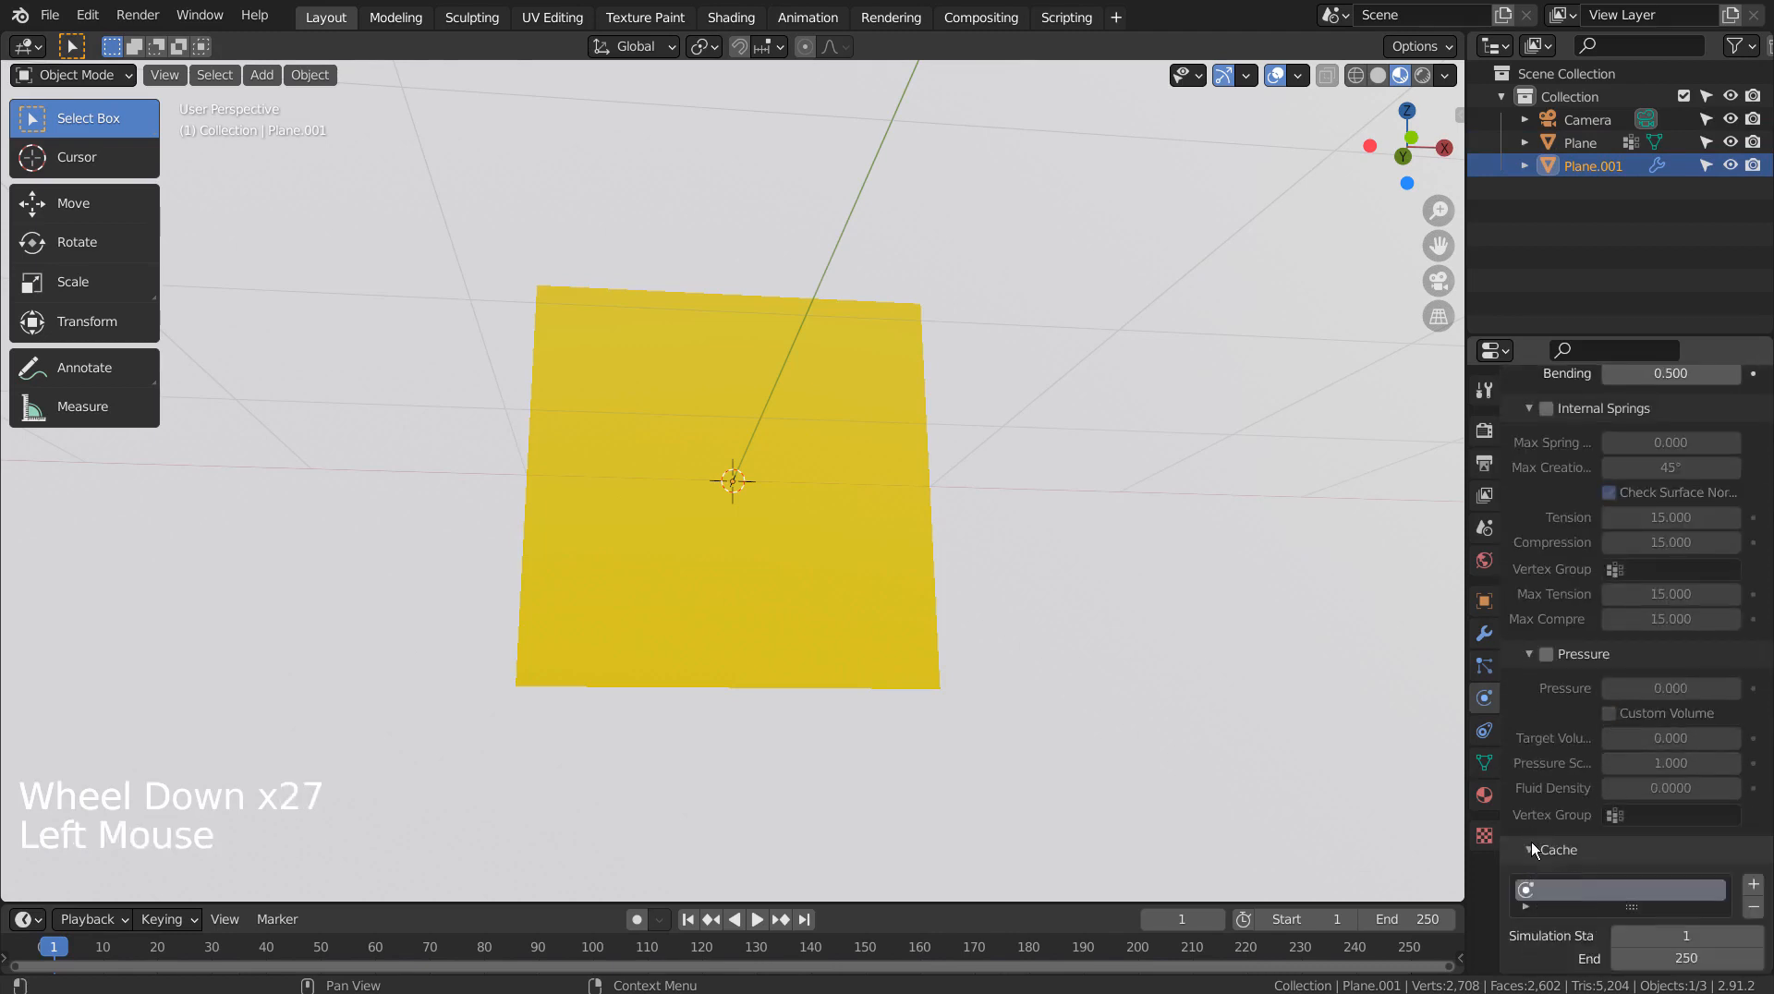
{"action": "scroll", "coordinate": [1535, 845], "scroll_direction": "down", "scroll_amount": 11}
{"action": "scroll", "coordinate": [1543, 845], "scroll_direction": "down", "scroll_amount": 5}
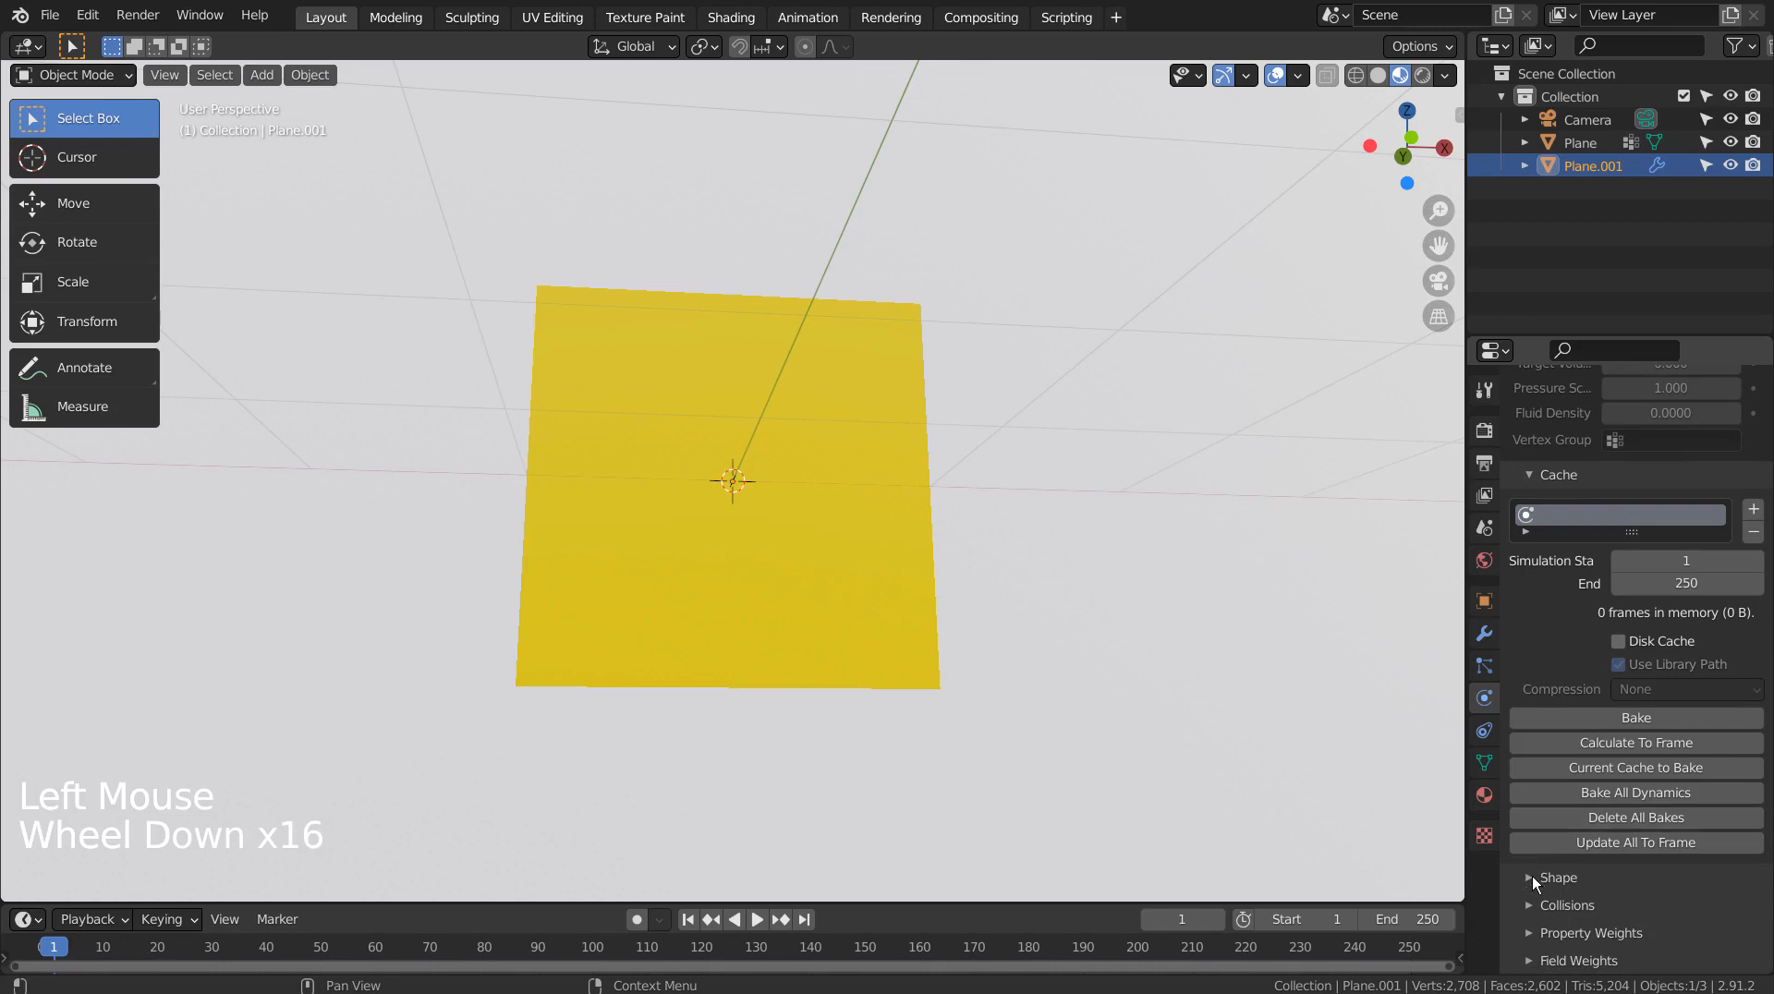
{"action": "left_click", "coordinate": [1533, 876]}
{"action": "scroll", "coordinate": [1600, 810], "scroll_direction": "down", "scroll_amount": 5}
{"action": "left_click", "coordinate": [1622, 744]}
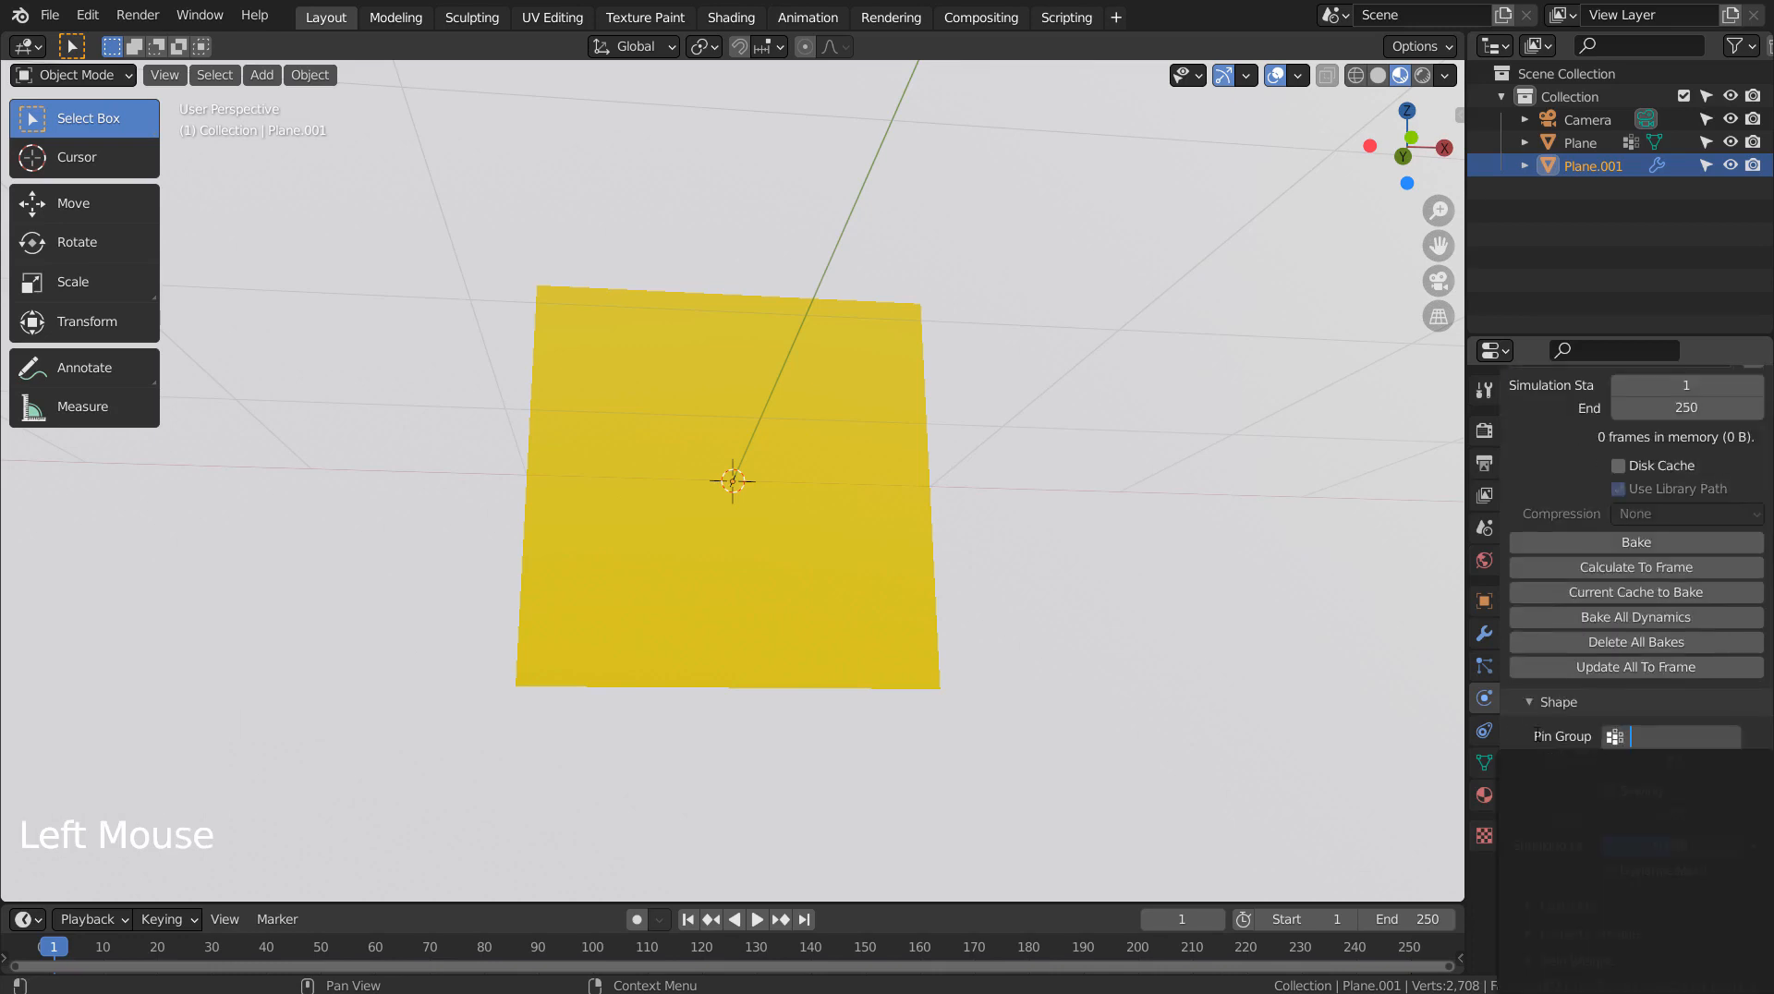
{"action": "left_click", "coordinate": [1538, 737]}
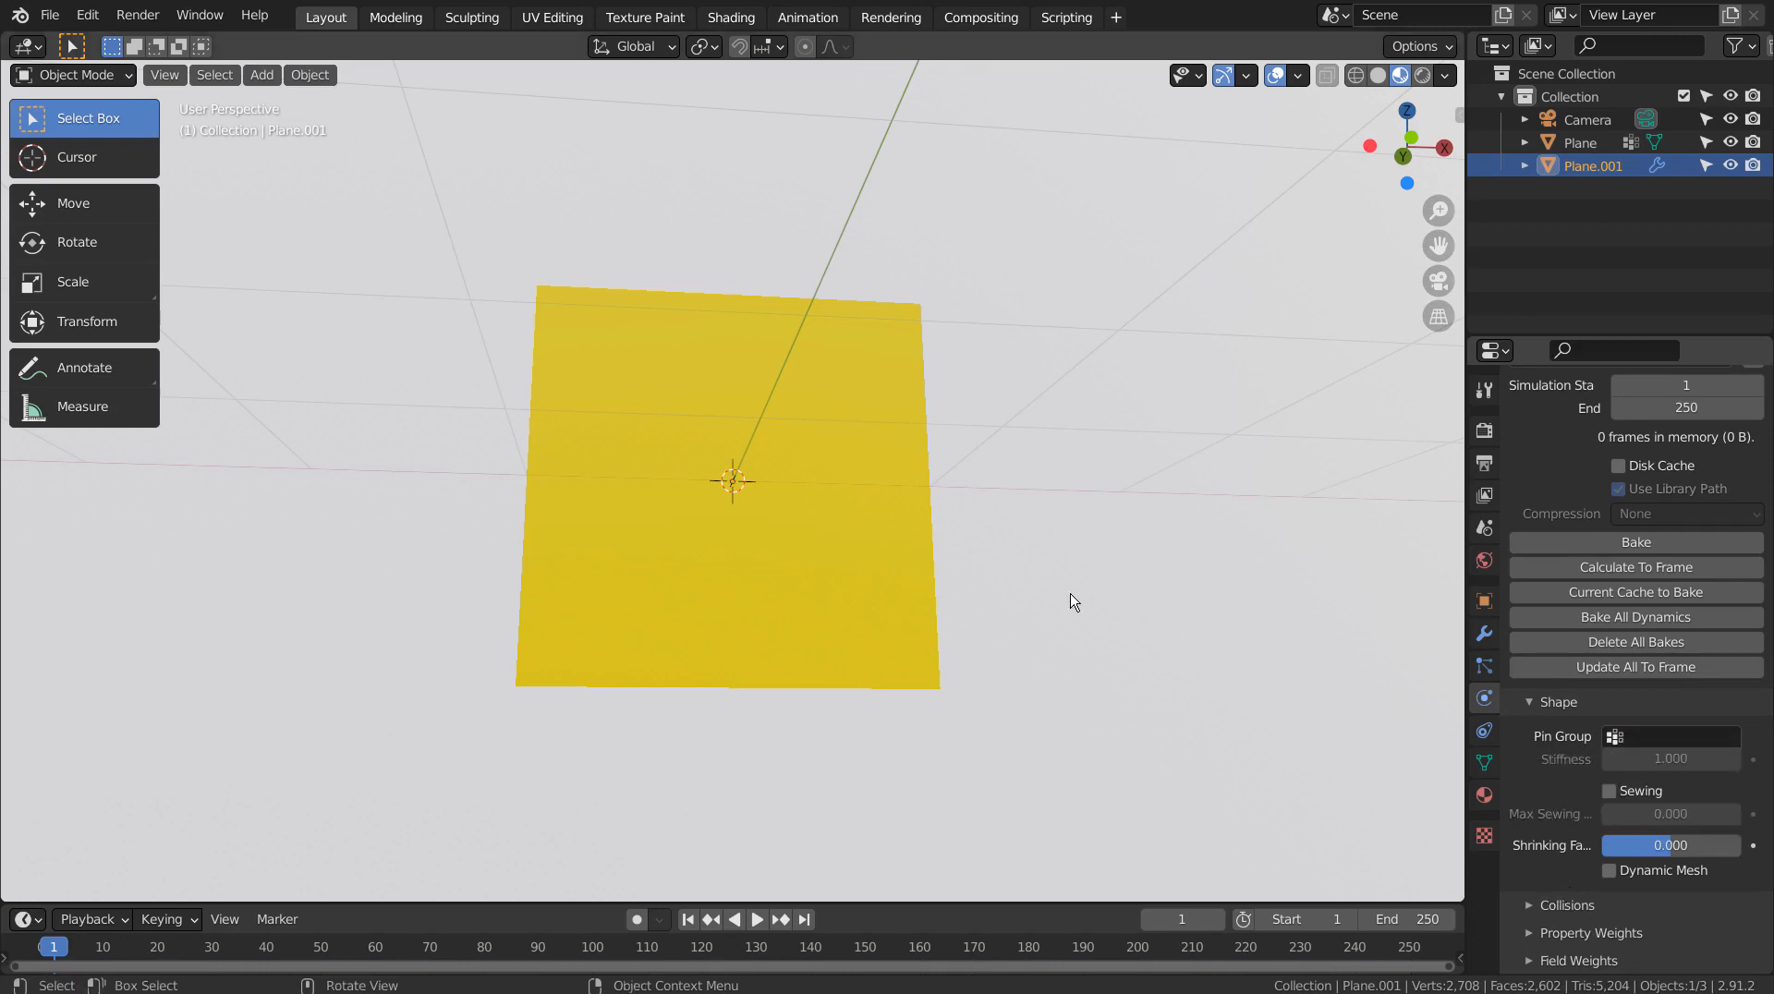
Remove the Cloth physics from the large background plane
{"action": "left_click", "coordinate": [929, 547]}
{"action": "left_click", "coordinate": [1593, 165]}
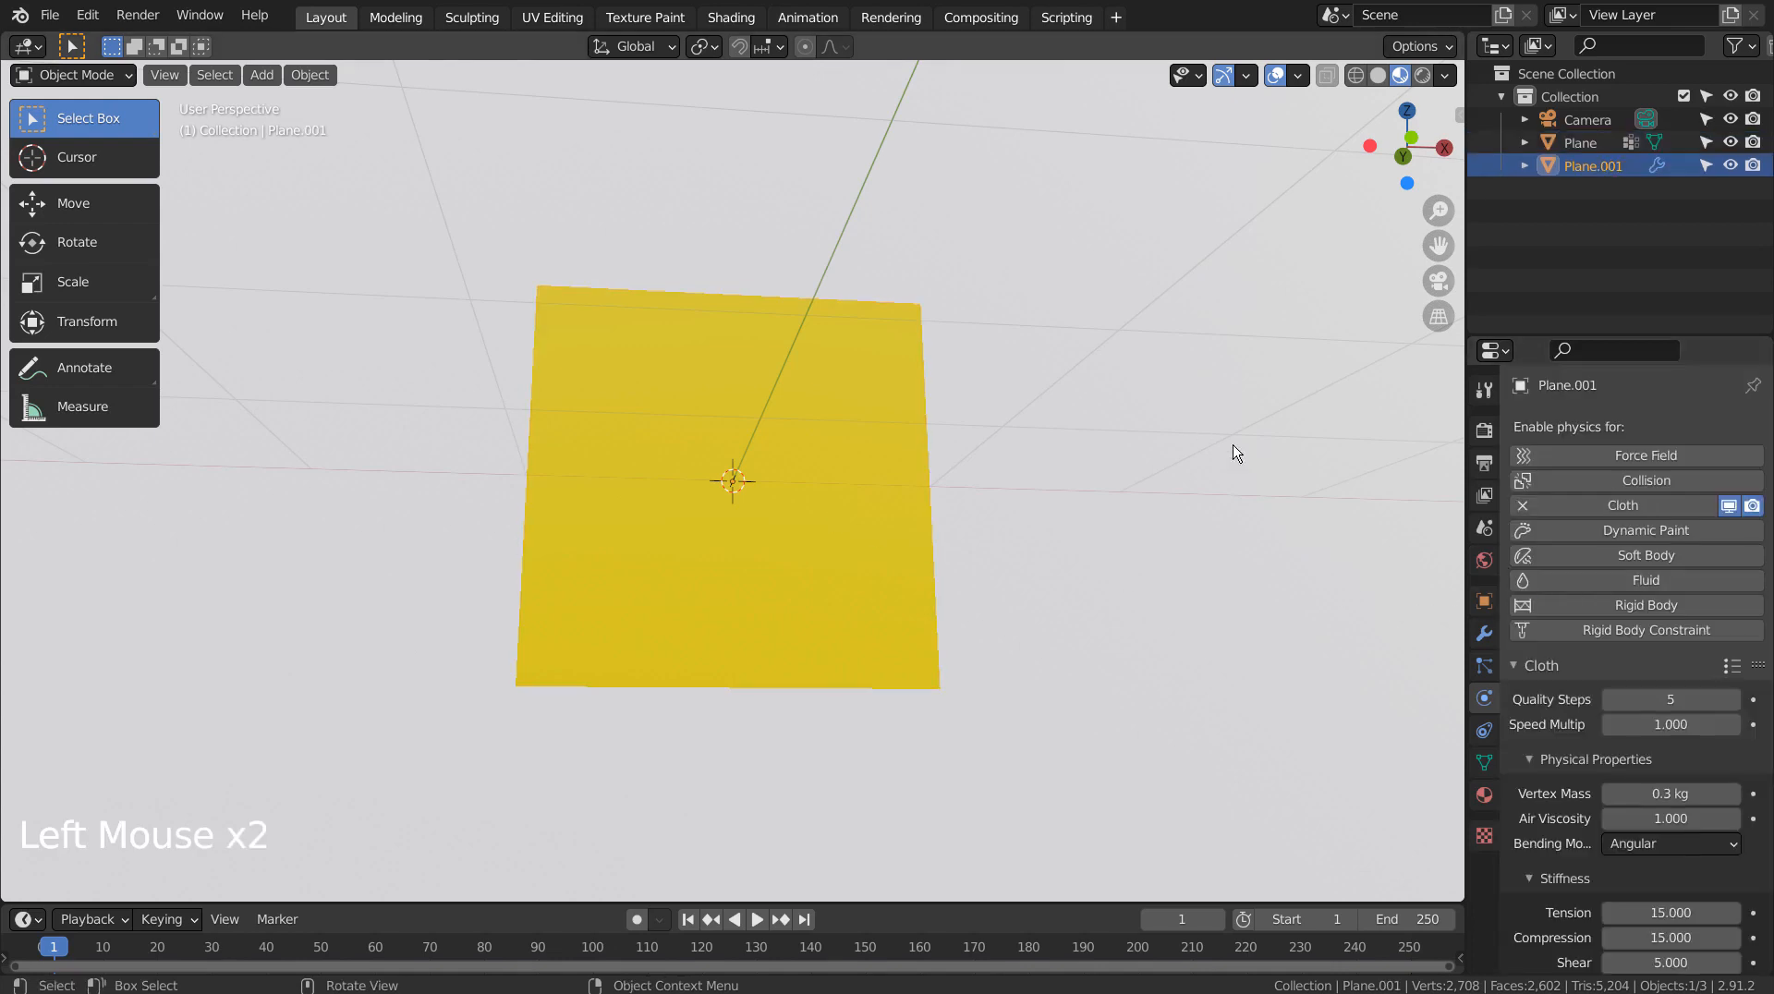
{"action": "left_click", "coordinate": [1523, 506]}
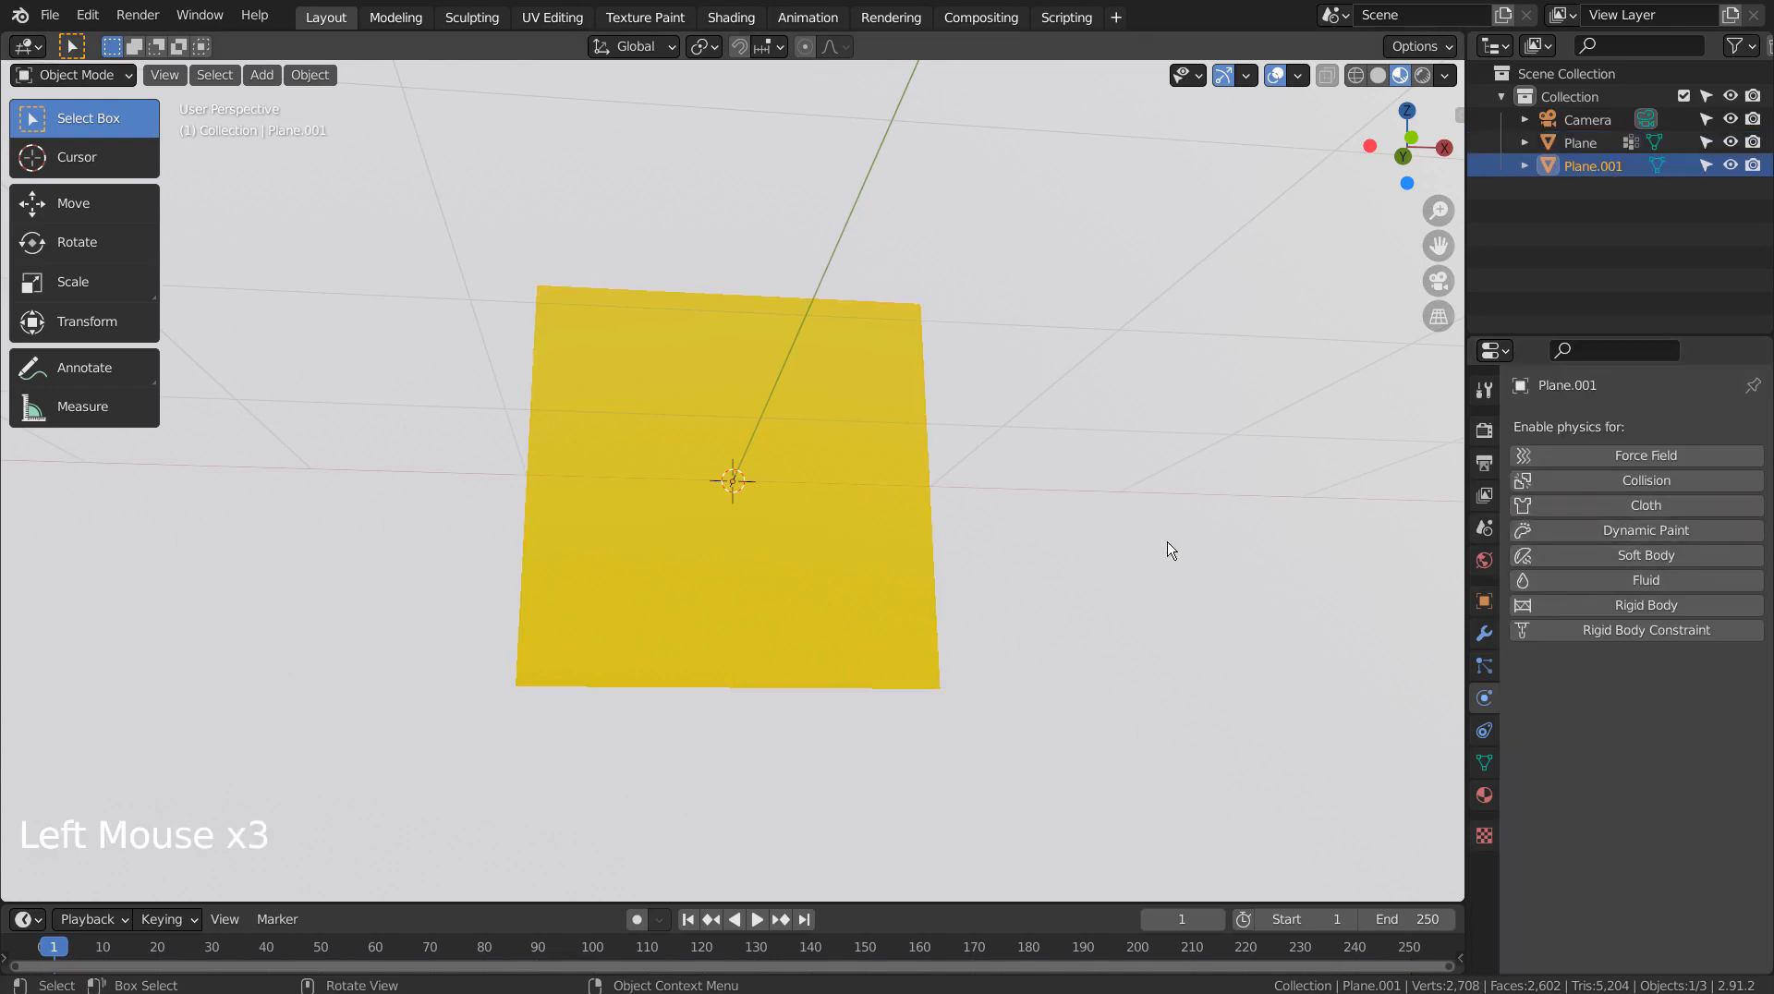
Enable Cloth physics on the small yellow plane and set its pin group to the vertex group Group
{"action": "left_click", "coordinate": [911, 551]}
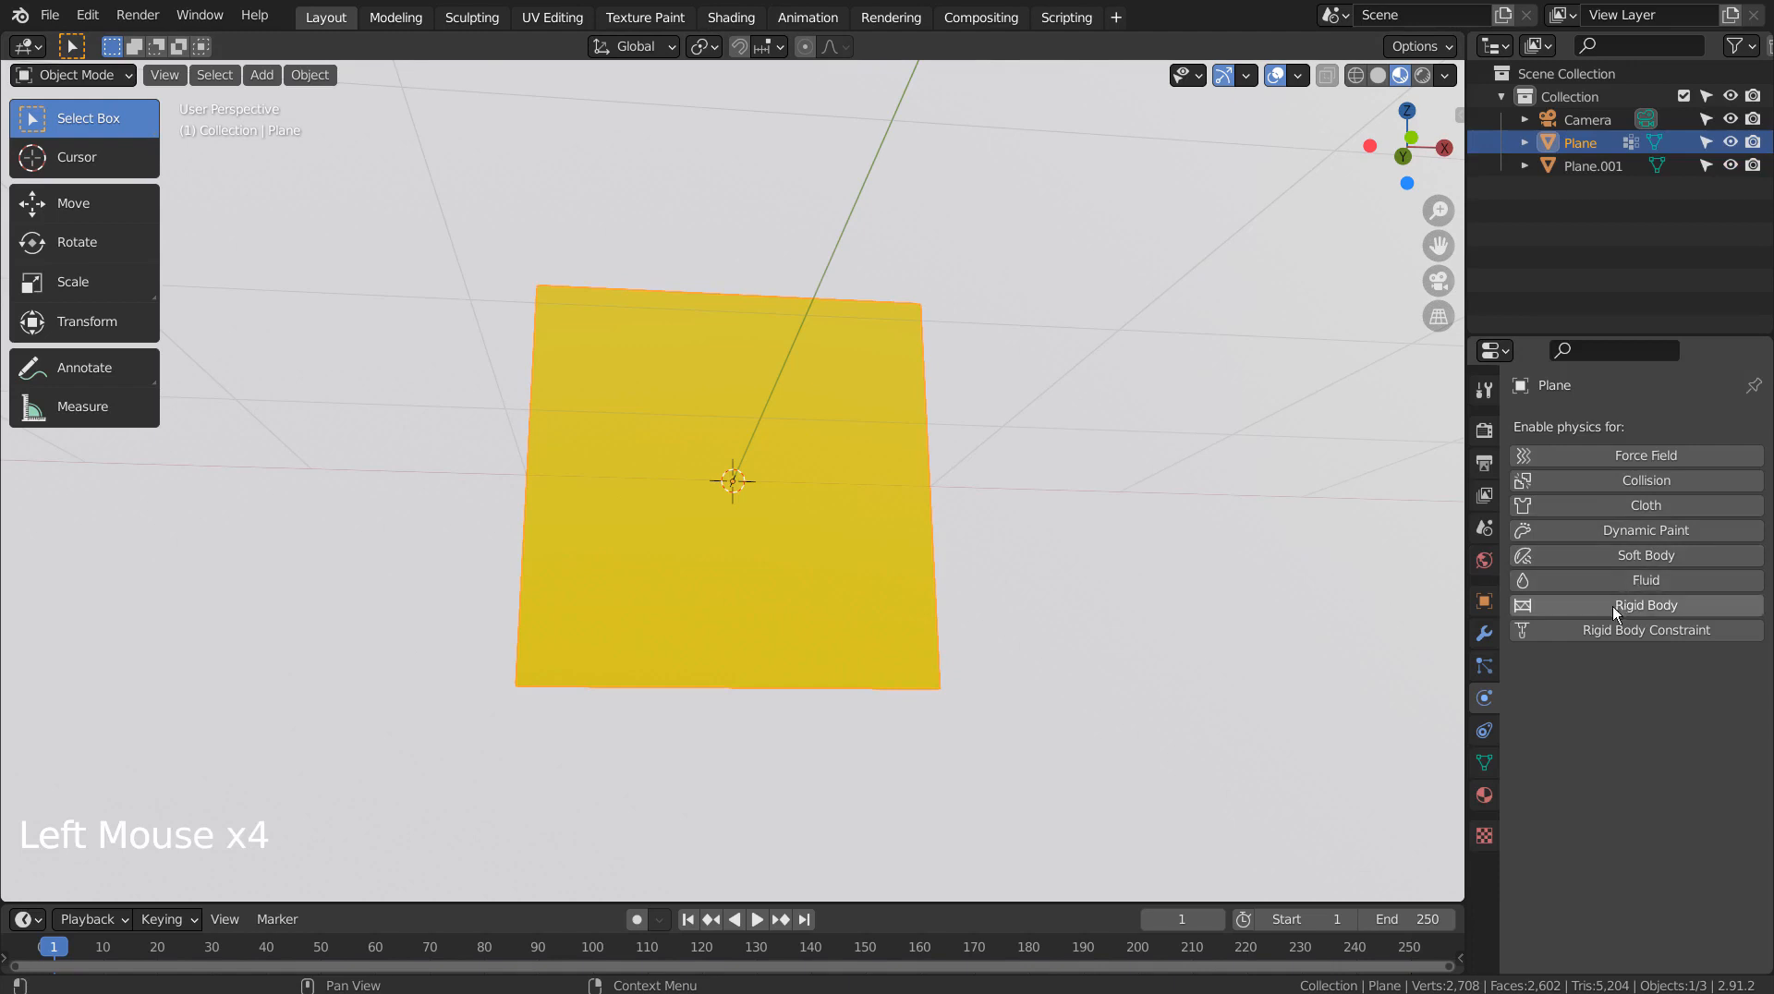
{"action": "left_click", "coordinate": [1605, 507]}
{"action": "scroll", "coordinate": [1597, 750], "scroll_direction": "down", "scroll_amount": 20}
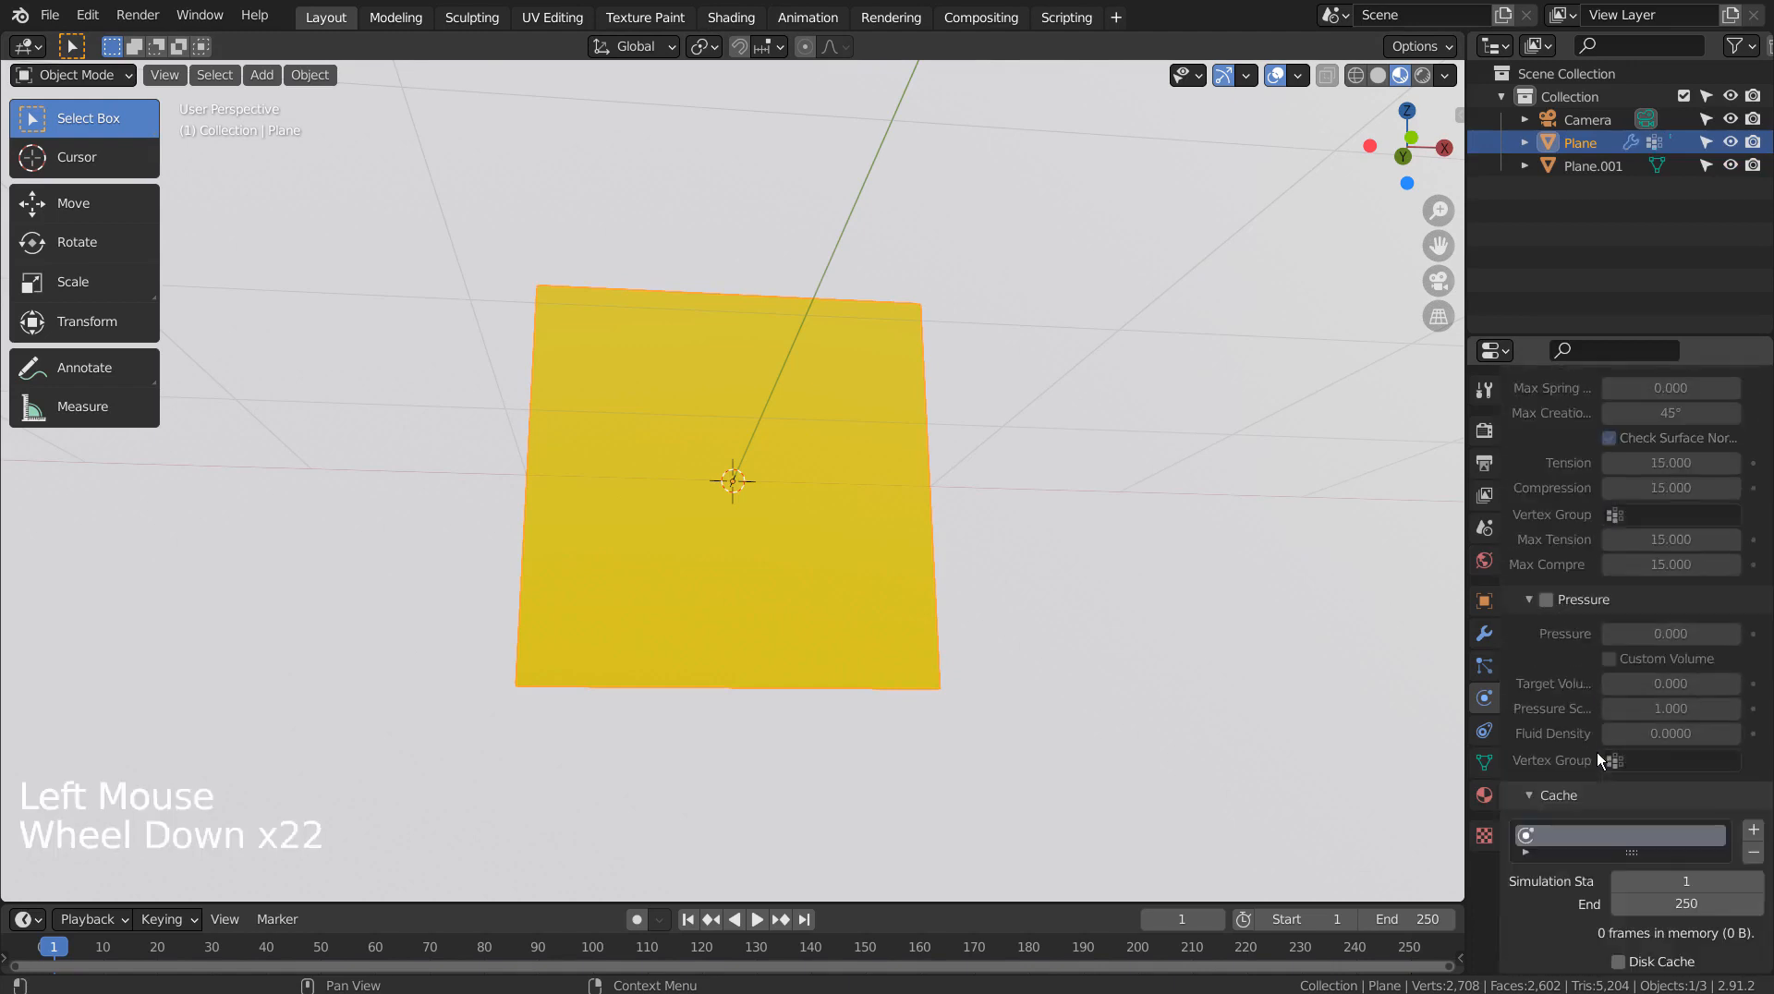
{"action": "scroll", "coordinate": [1597, 752], "scroll_direction": "down", "scroll_amount": 10}
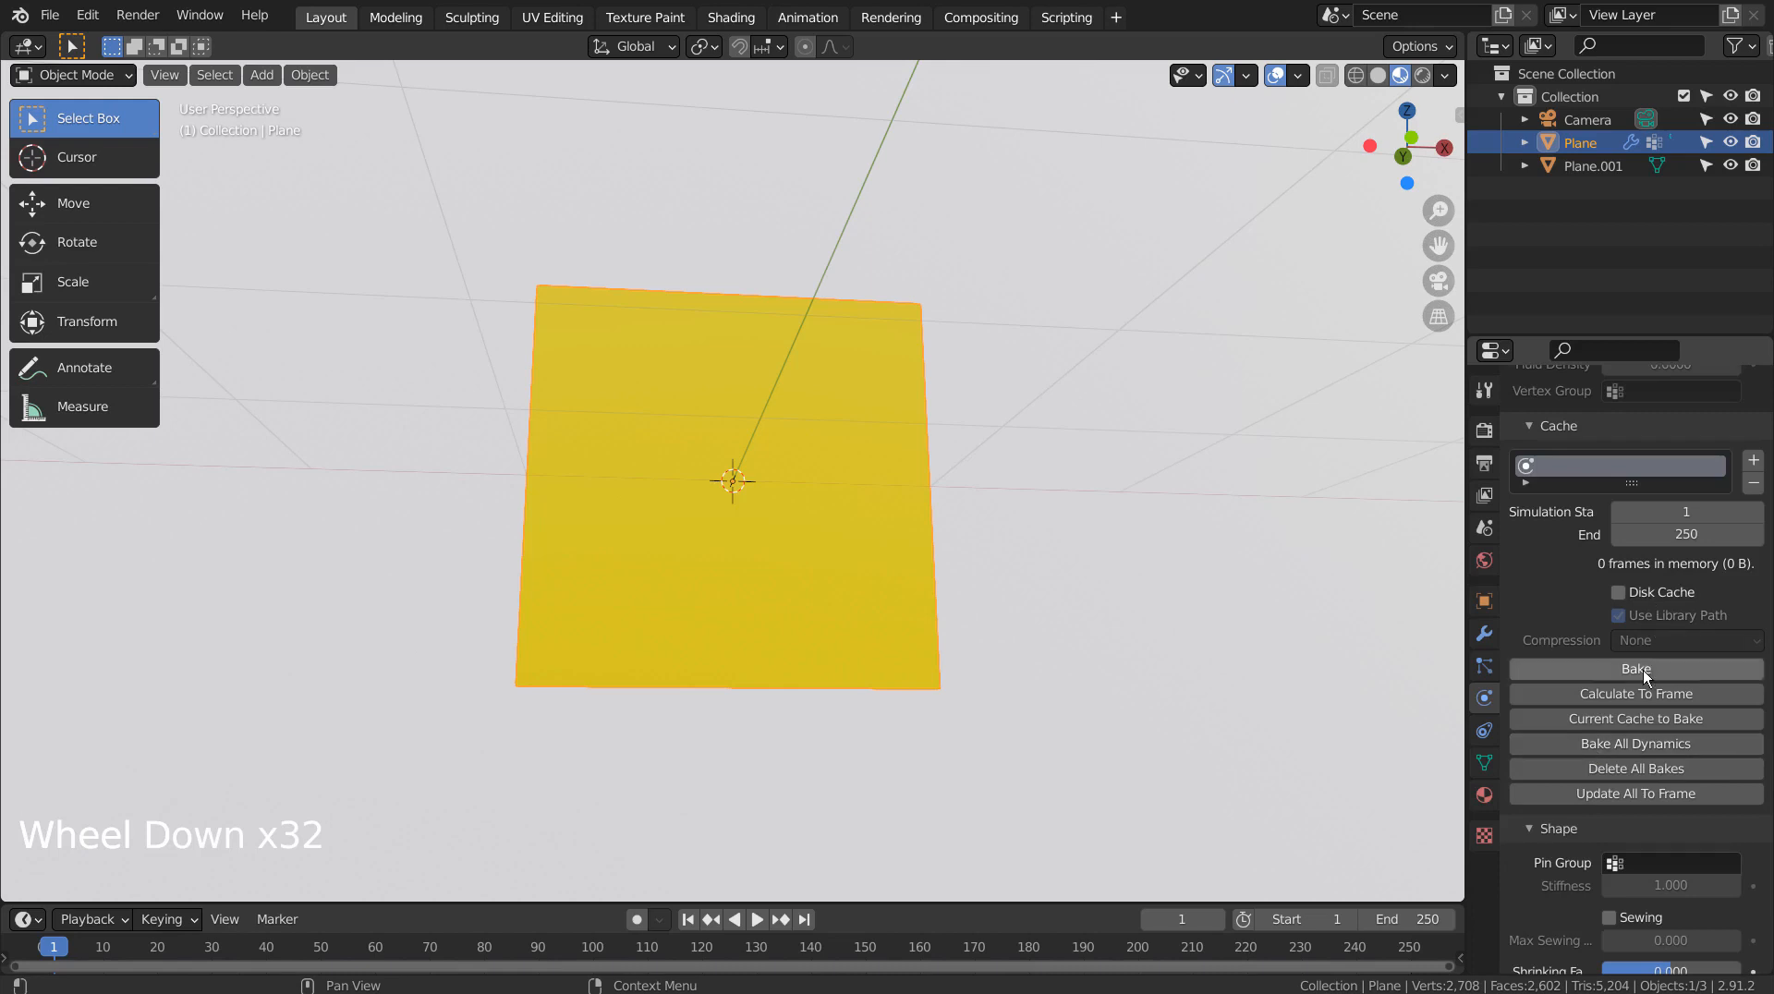
{"action": "scroll", "coordinate": [1644, 669], "scroll_direction": "down", "scroll_amount": 4}
{"action": "left_click", "coordinate": [1629, 740]}
{"action": "left_click", "coordinate": [1631, 768]}
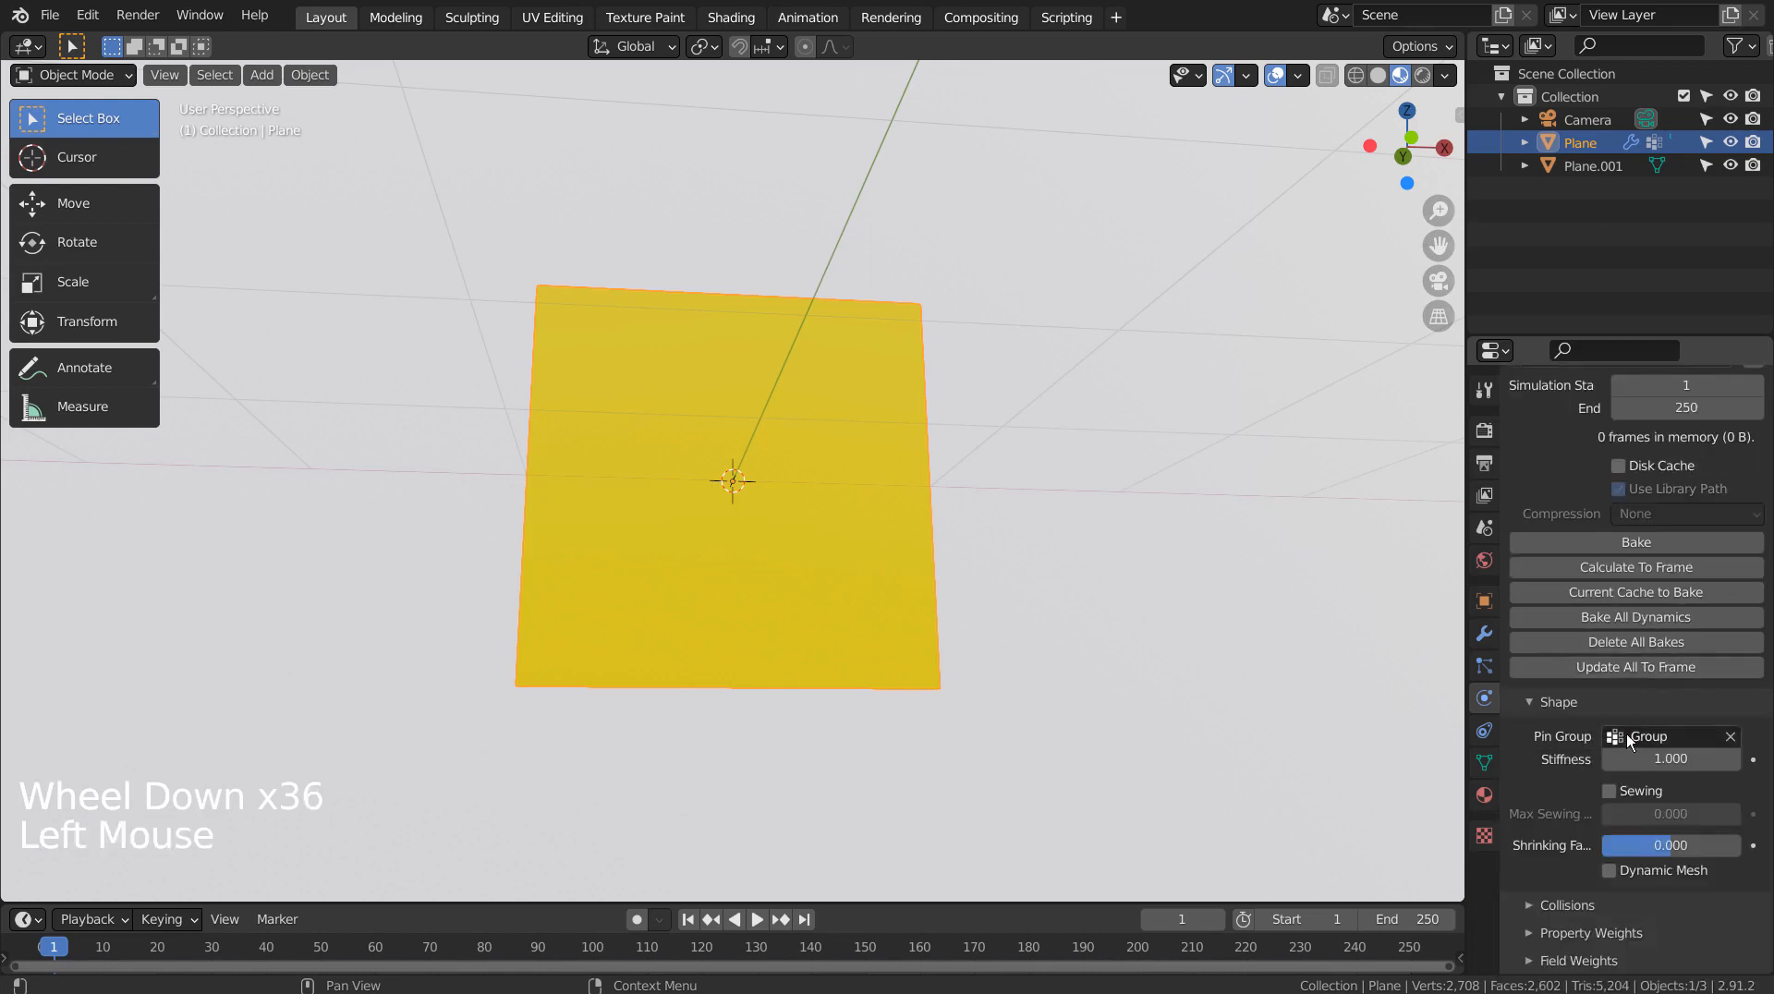
Check the small plane's painted weights in Weight Paint mode and return to Object Mode
{"action": "left_click", "coordinate": [74, 76]}
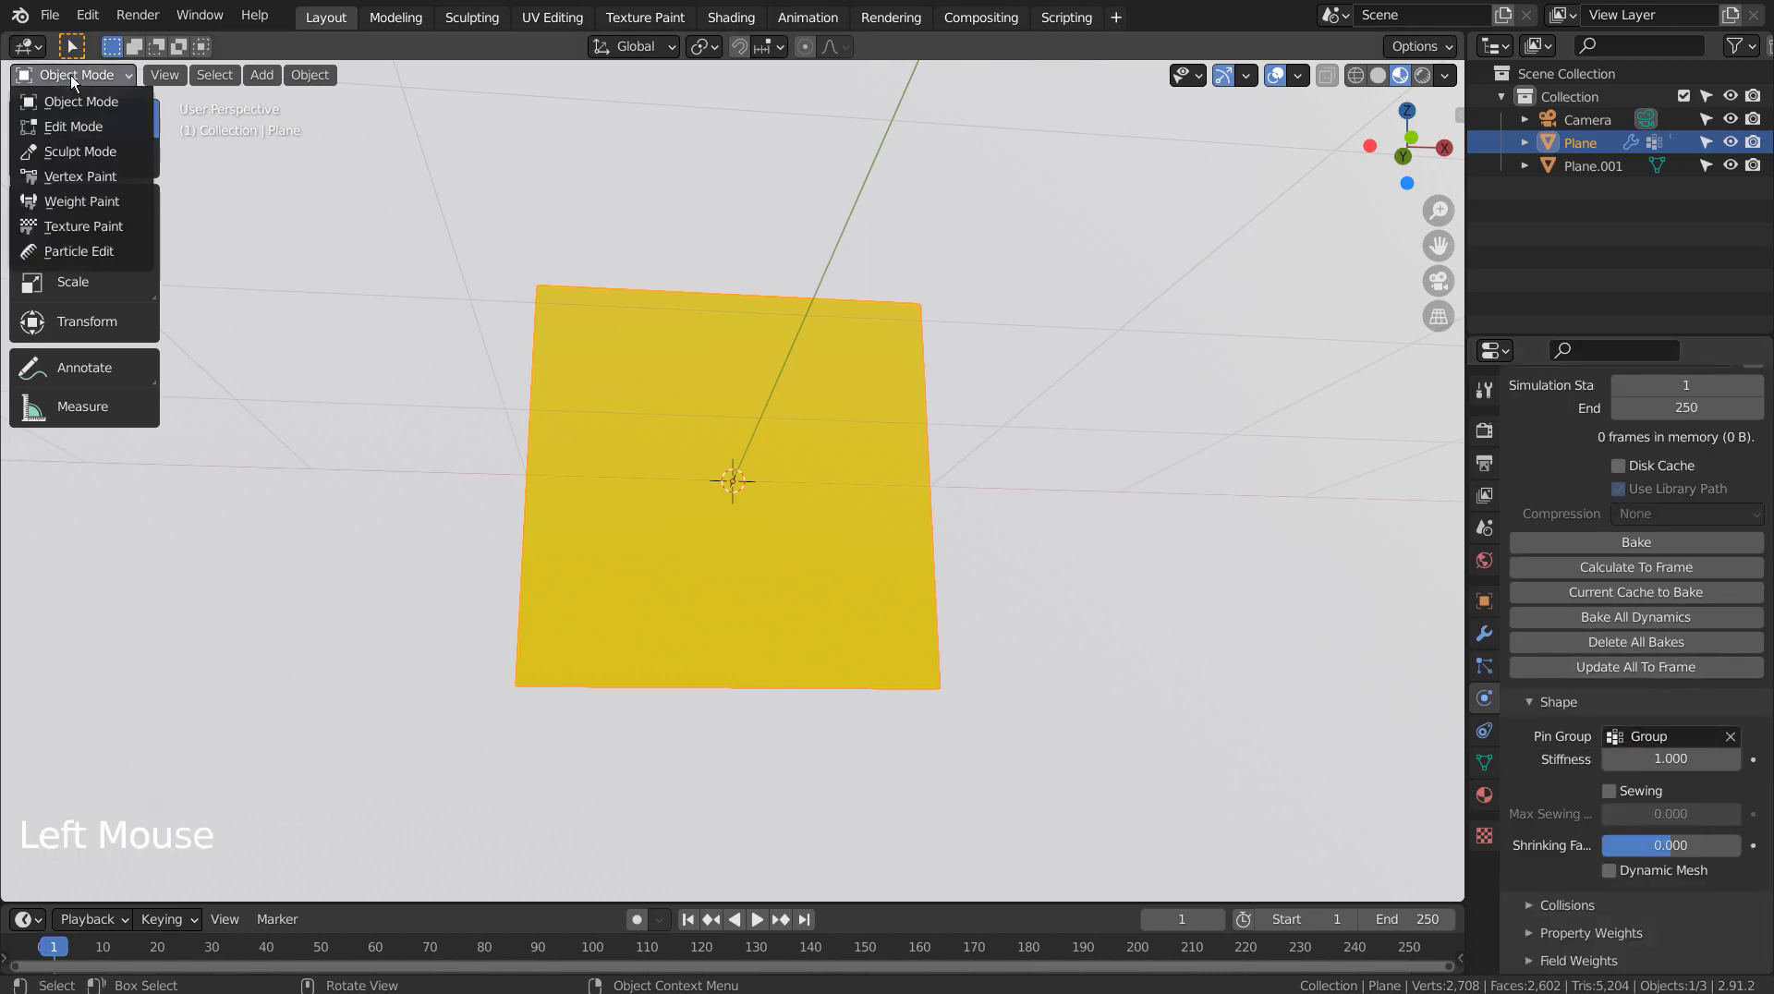
{"action": "left_click", "coordinate": [92, 201]}
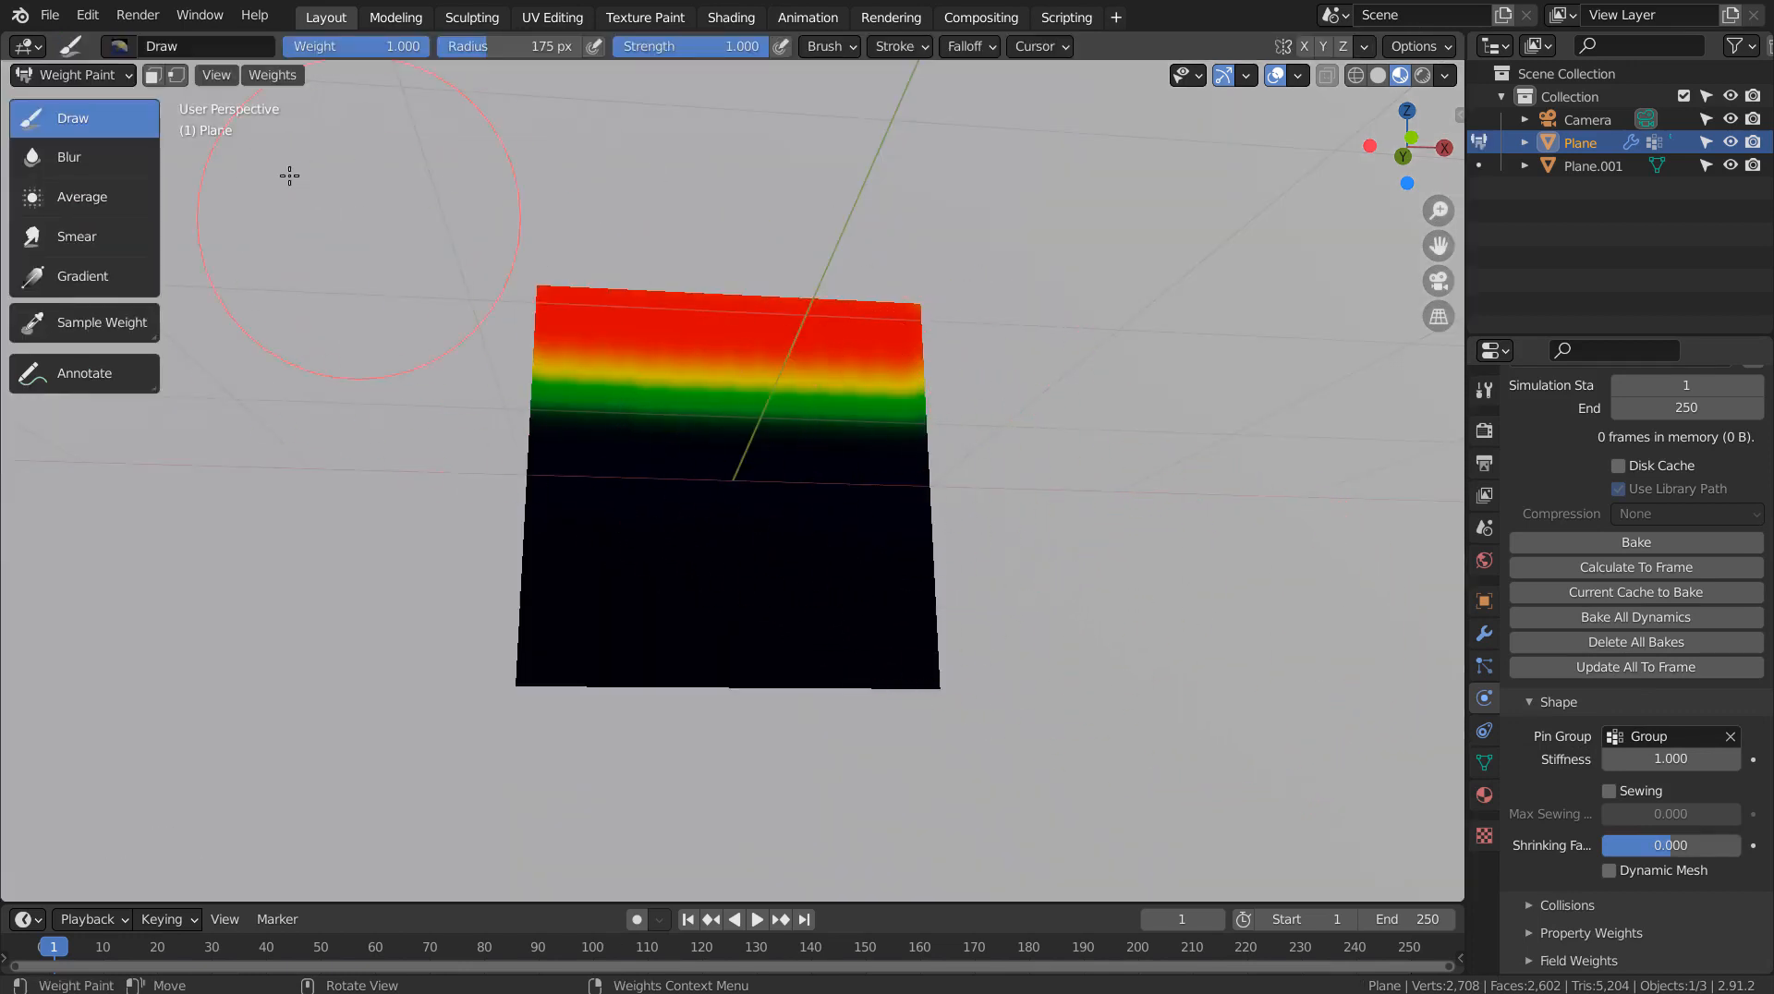
{"action": "left_click", "coordinate": [110, 77]}
{"action": "left_click", "coordinate": [64, 104]}
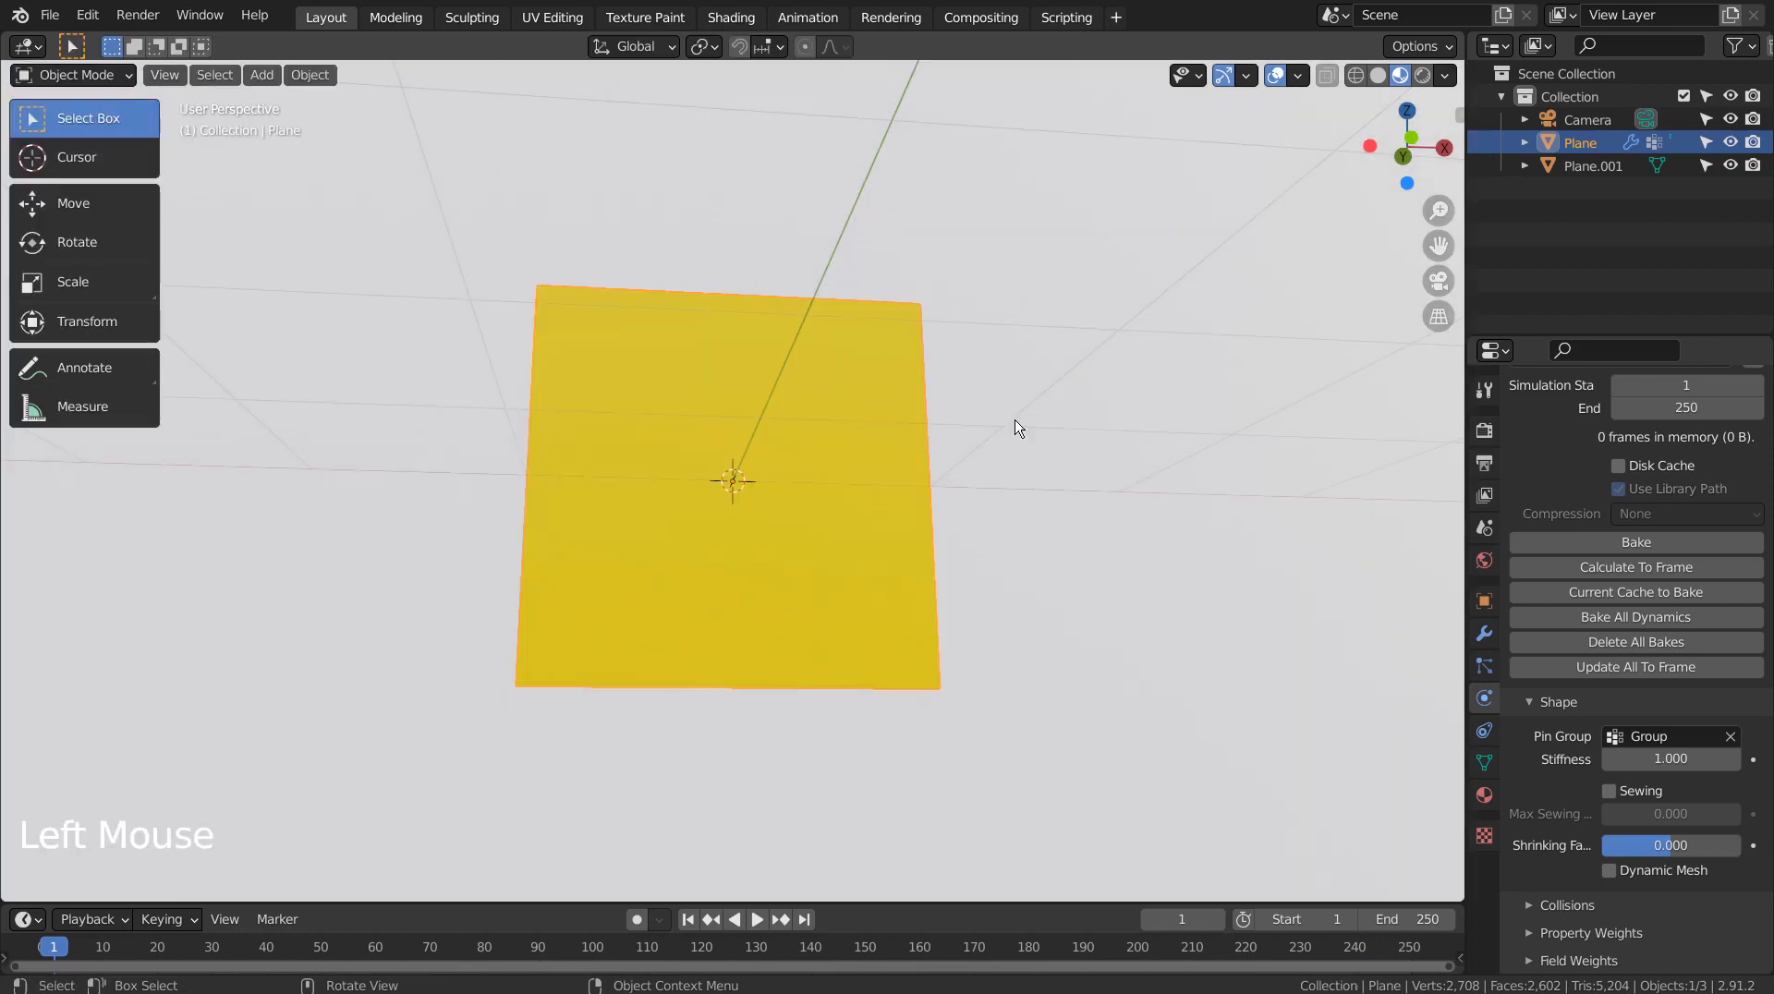
Add a Turbulence force field at the world origin
{"action": "middle_click_drag", "start_coordinate": [1395, 677], "coordinate": [1328, 674]}
{"action": "scroll", "coordinate": [1312, 661], "scroll_direction": "down", "scroll_amount": 8}
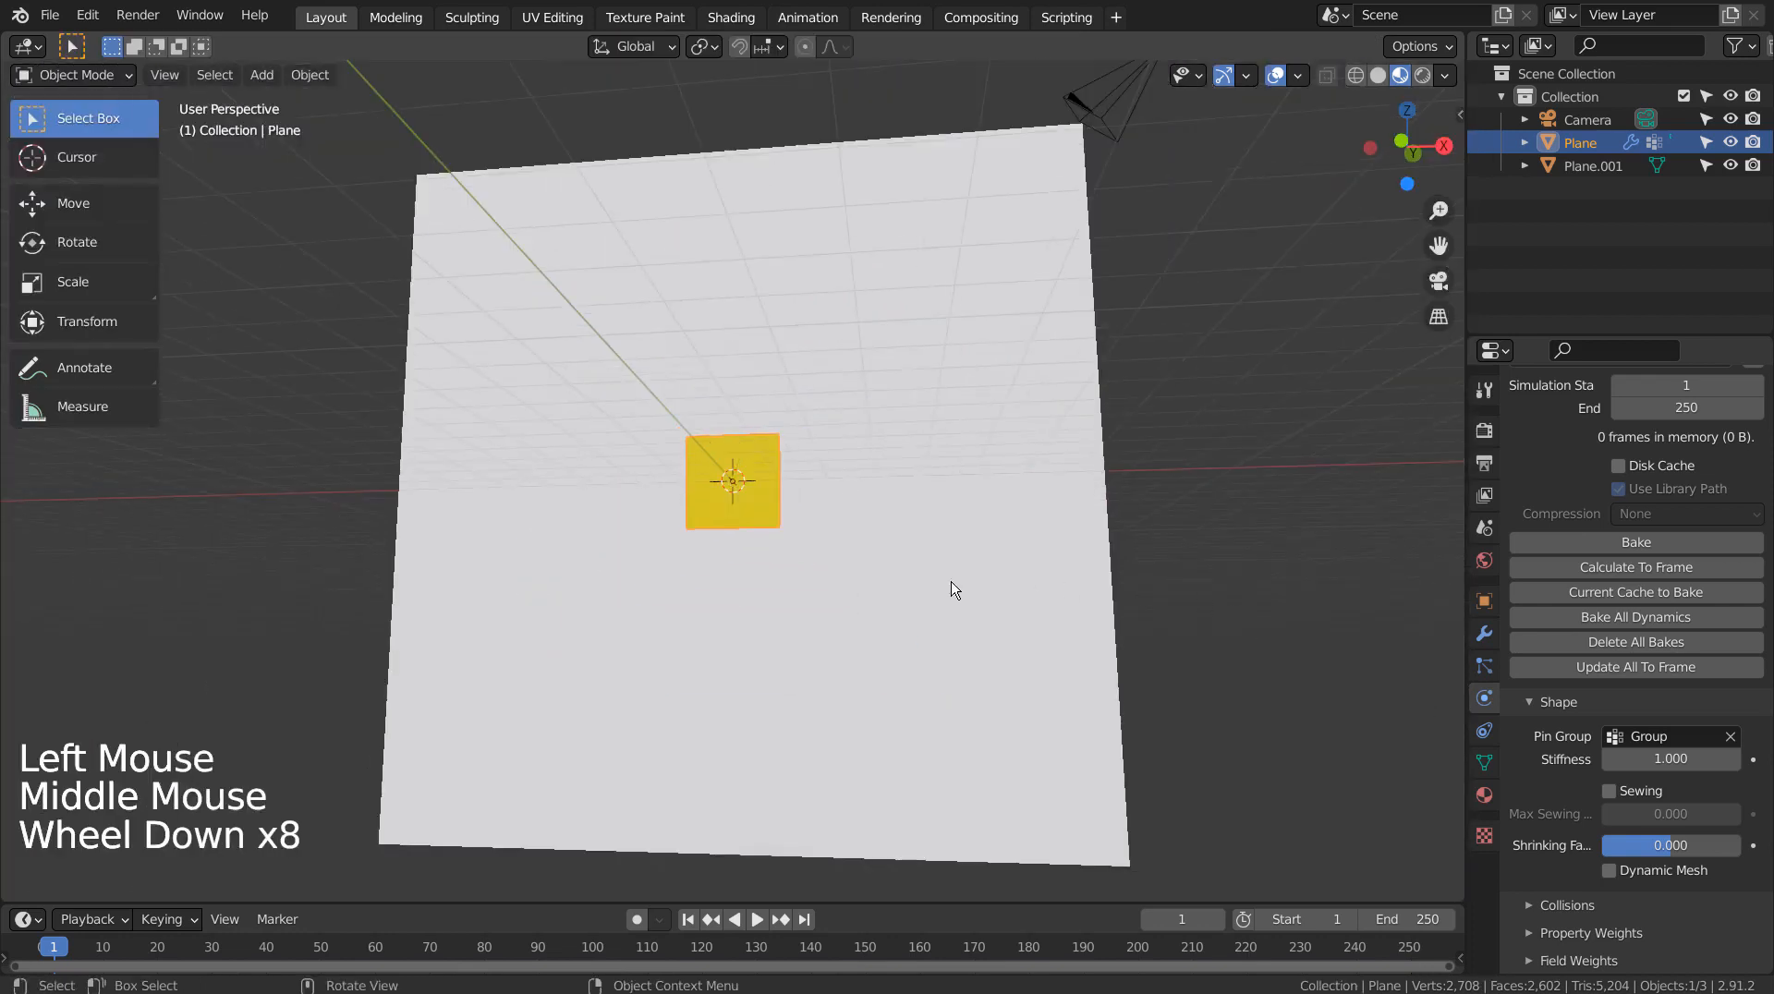
{"action": "key", "text": "shift+a"}
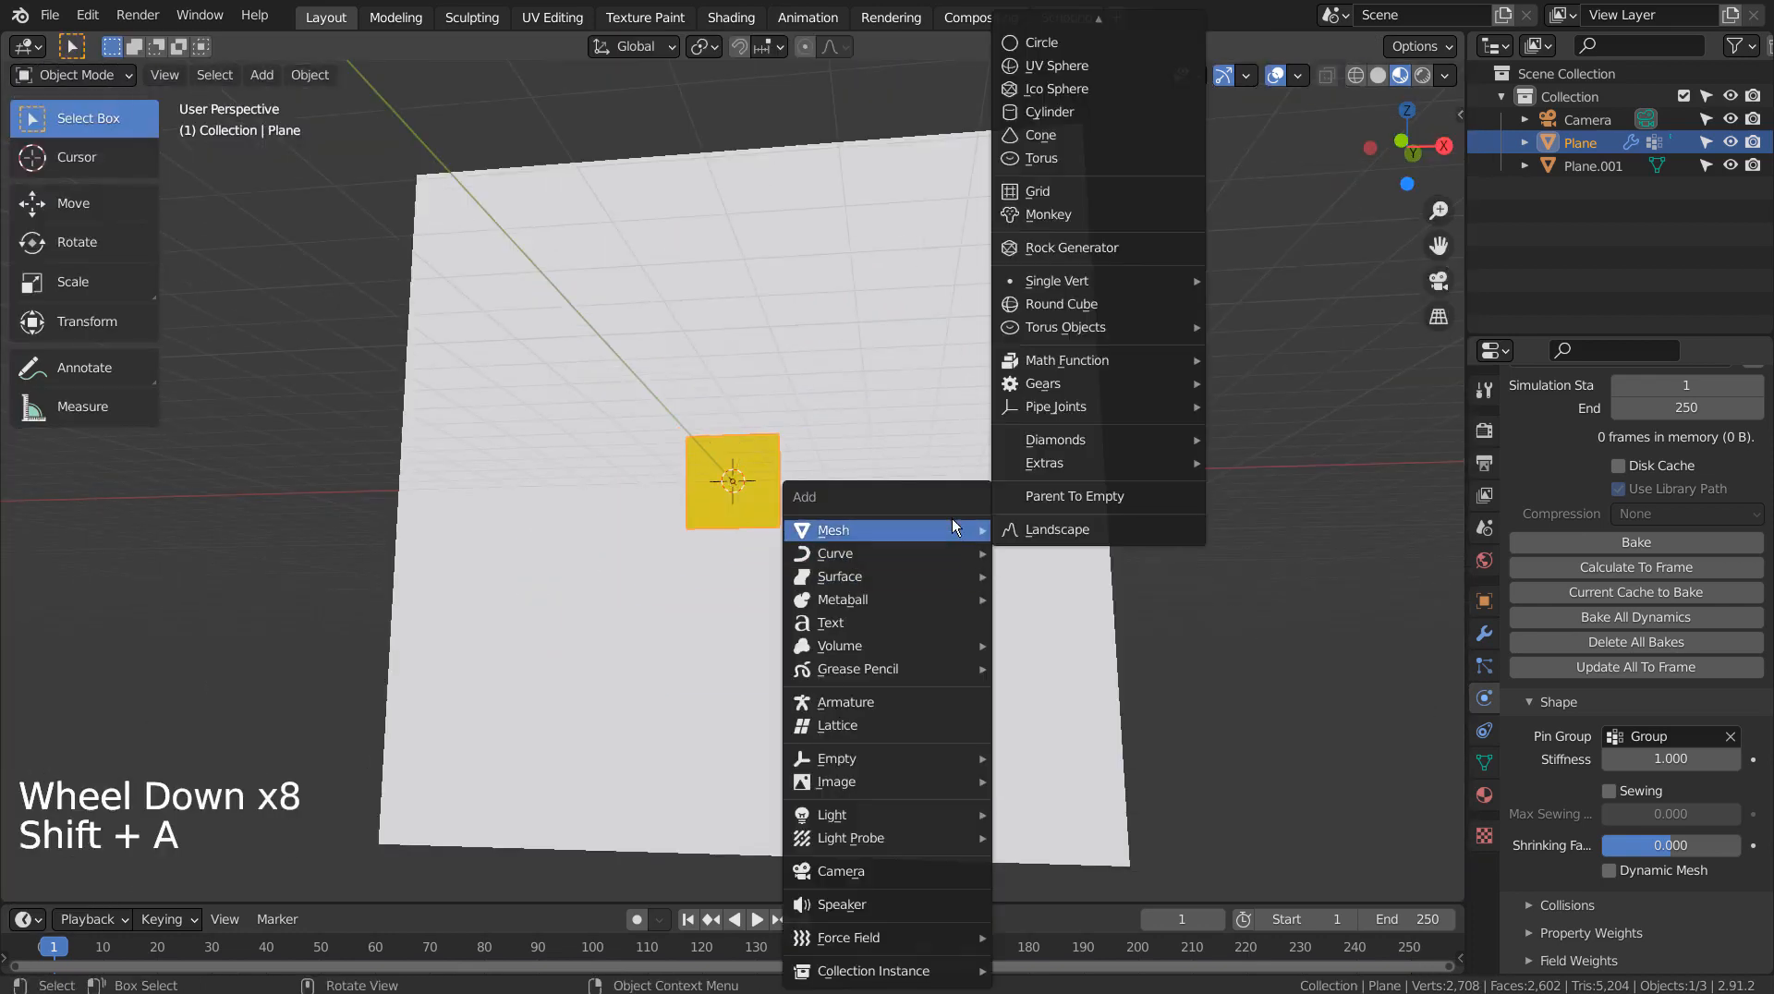
{"action": "mouse_move", "coordinate": [924, 938]}
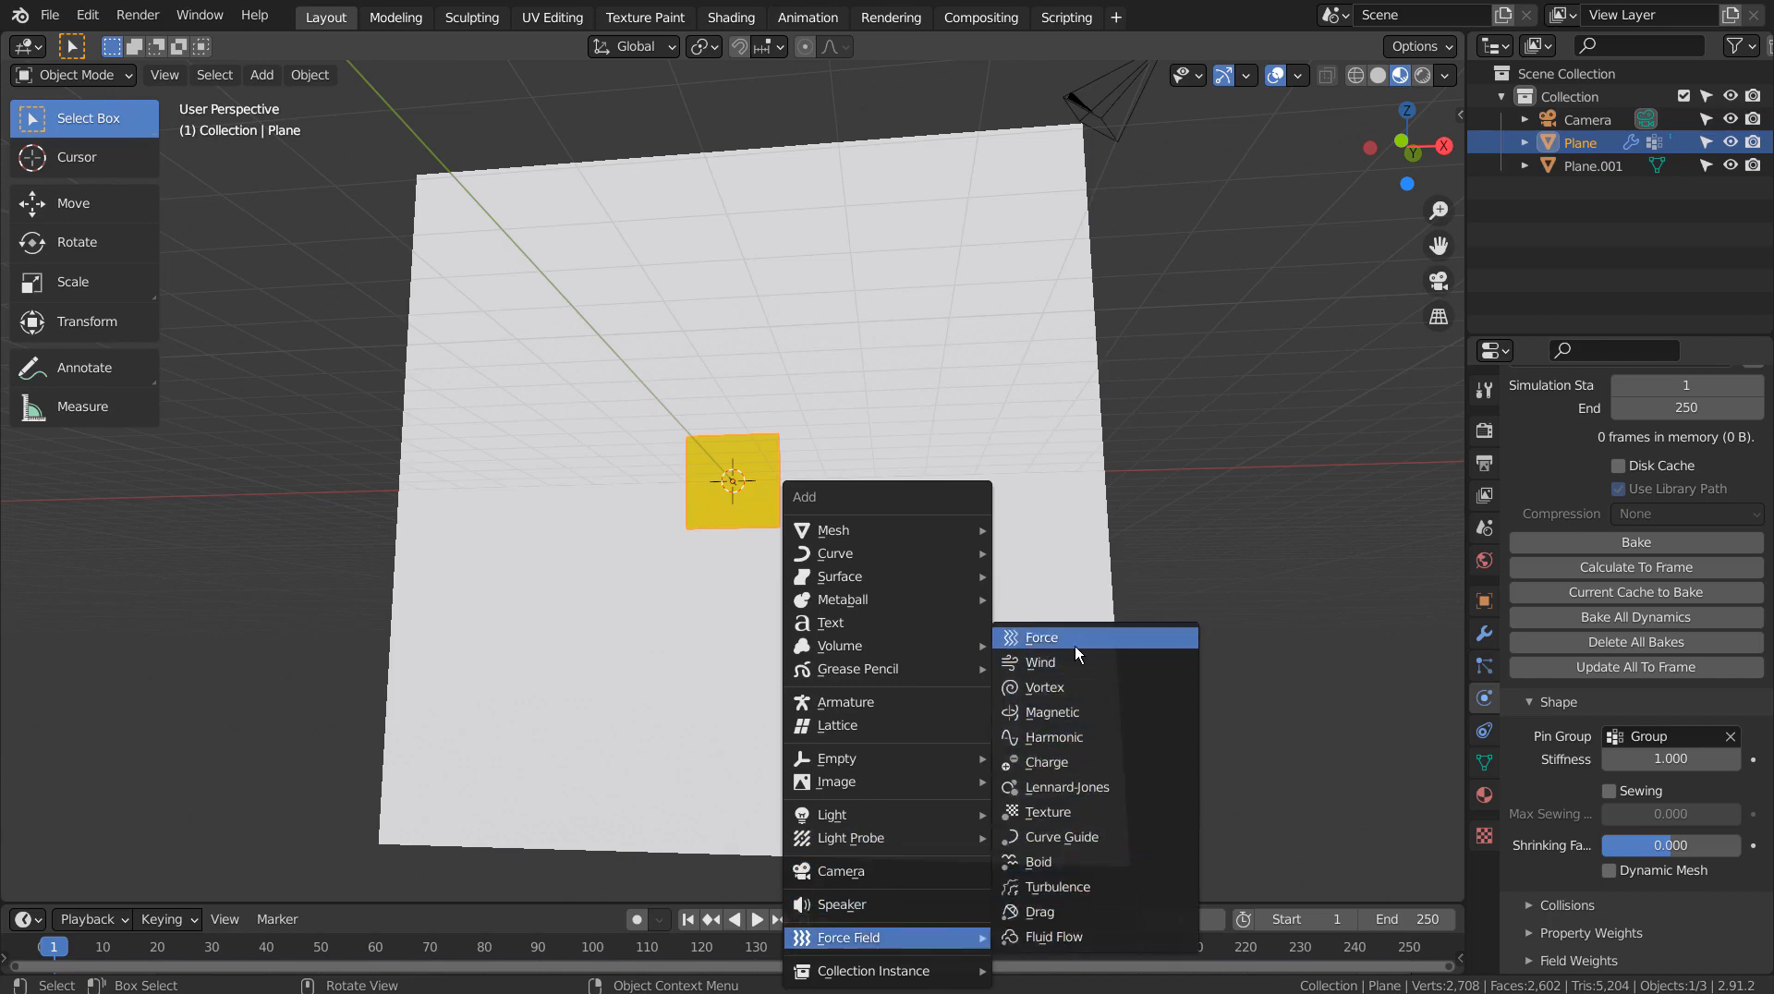
{"action": "left_click", "coordinate": [1059, 887]}
Move the turbulence field about -2.18 m along the global X axis, beside the yellow plane
{"action": "scroll", "coordinate": [844, 550], "scroll_direction": "up", "scroll_amount": 4}
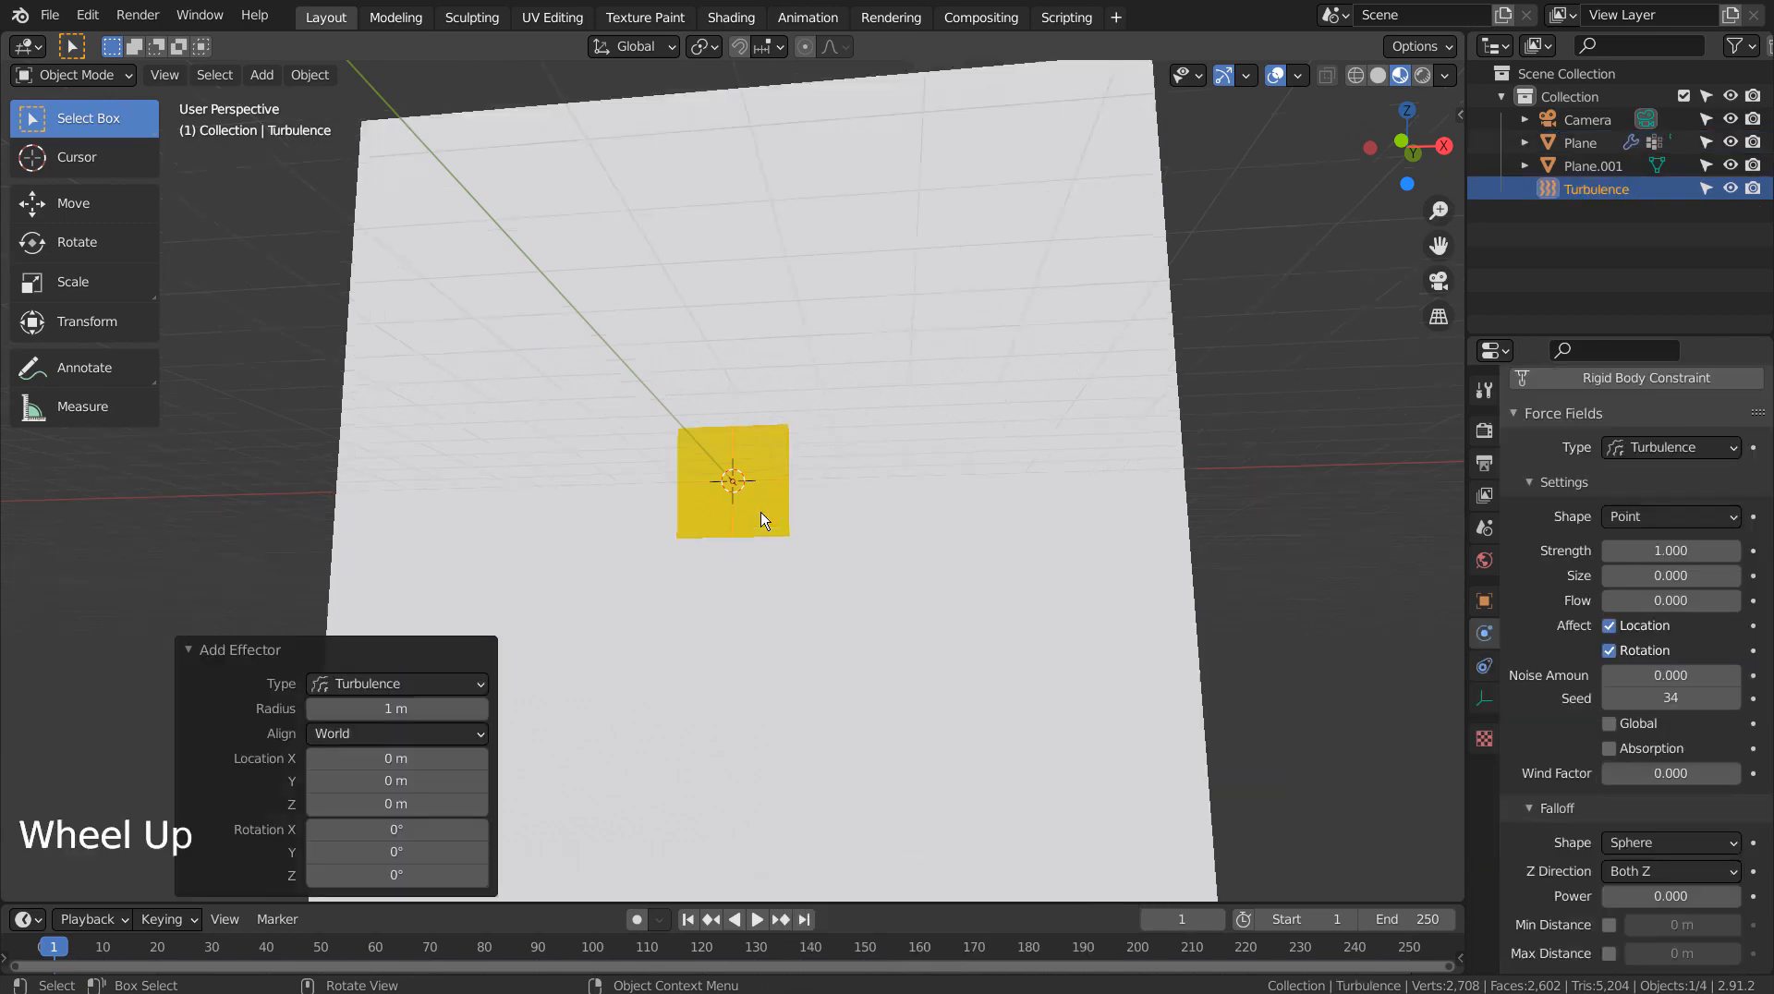
{"action": "key", "text": "g"}
{"action": "key", "text": "x"}
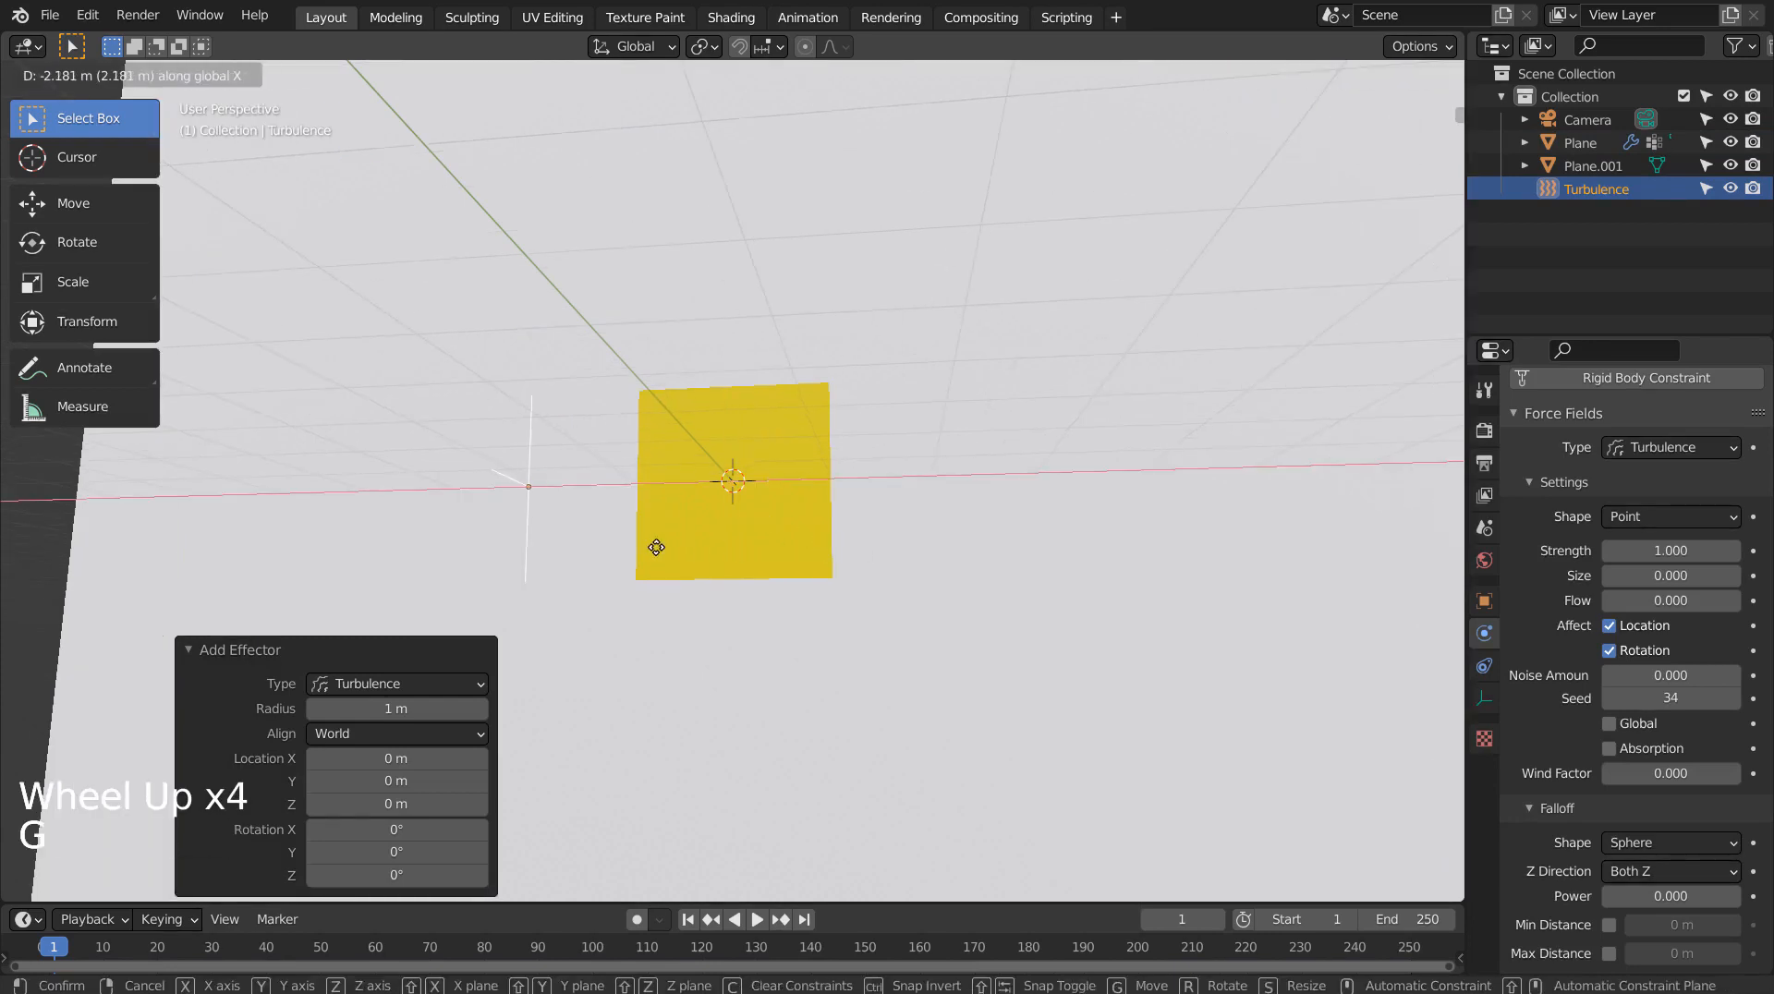
{"action": "left_click", "coordinate": [656, 547]}
Set the turbulence field's strength to 222 and its size to 5
{"action": "left_click", "coordinate": [1671, 551]}
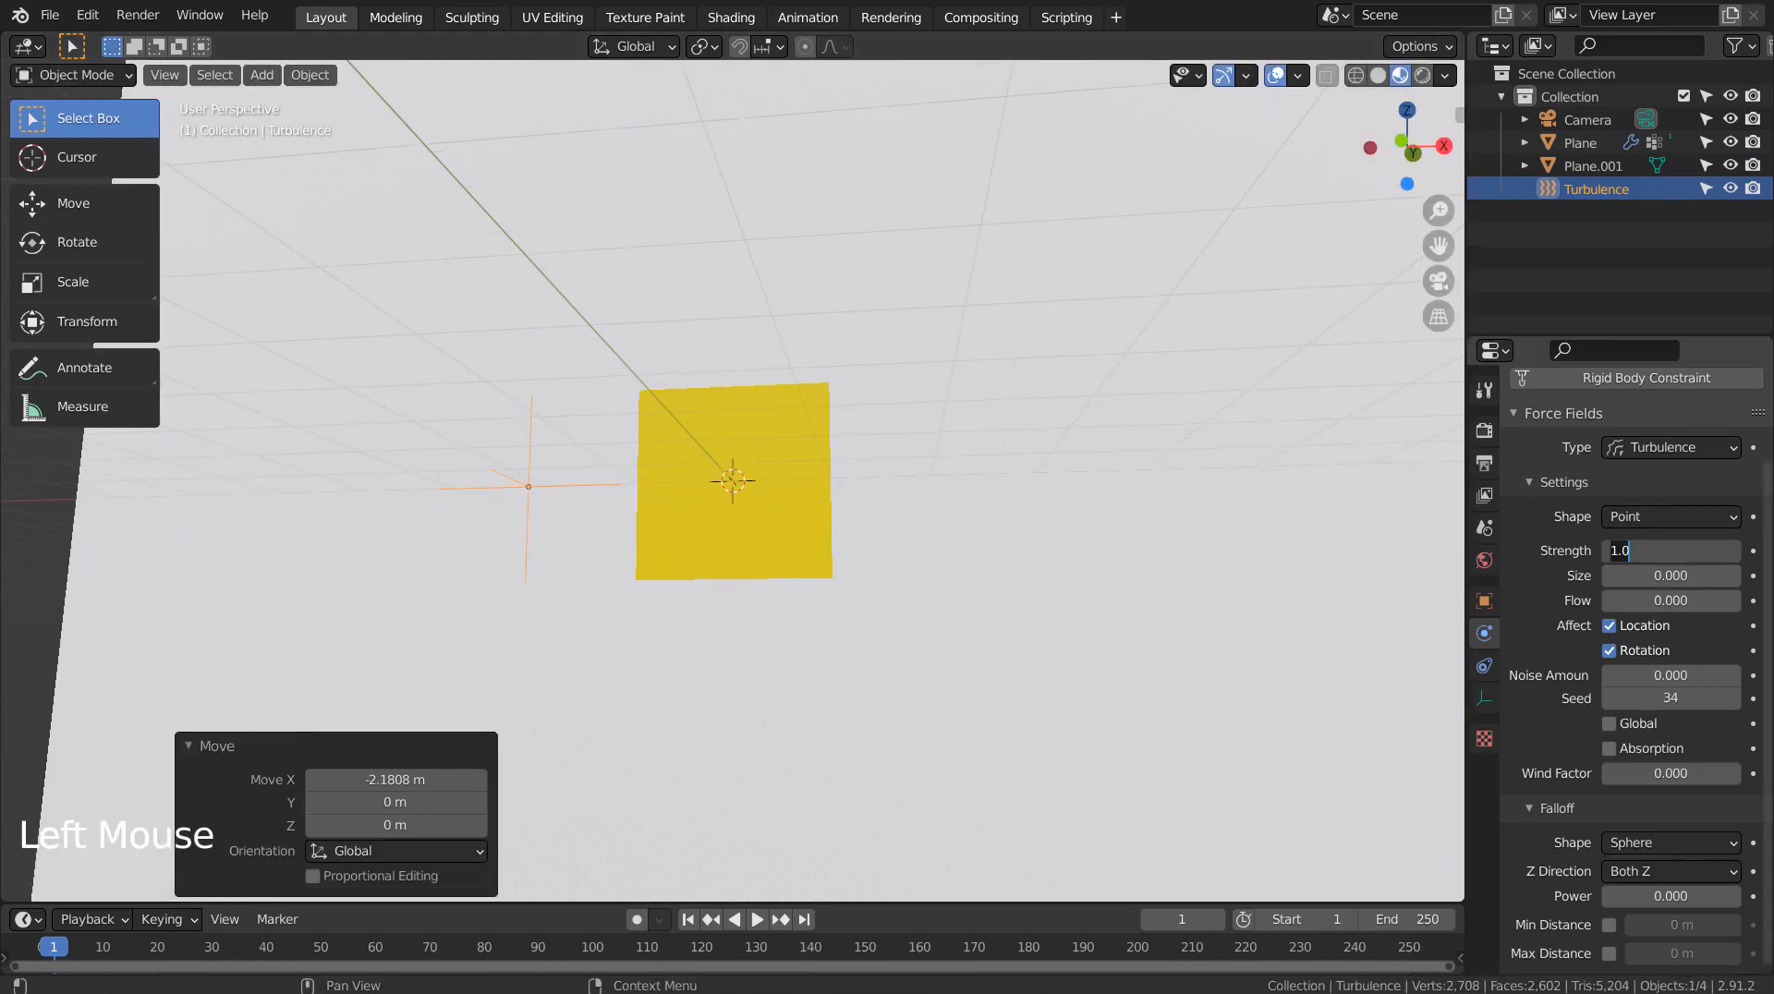
{"action": "type", "text": "222"}
{"action": "left_click", "coordinate": [1682, 564]}
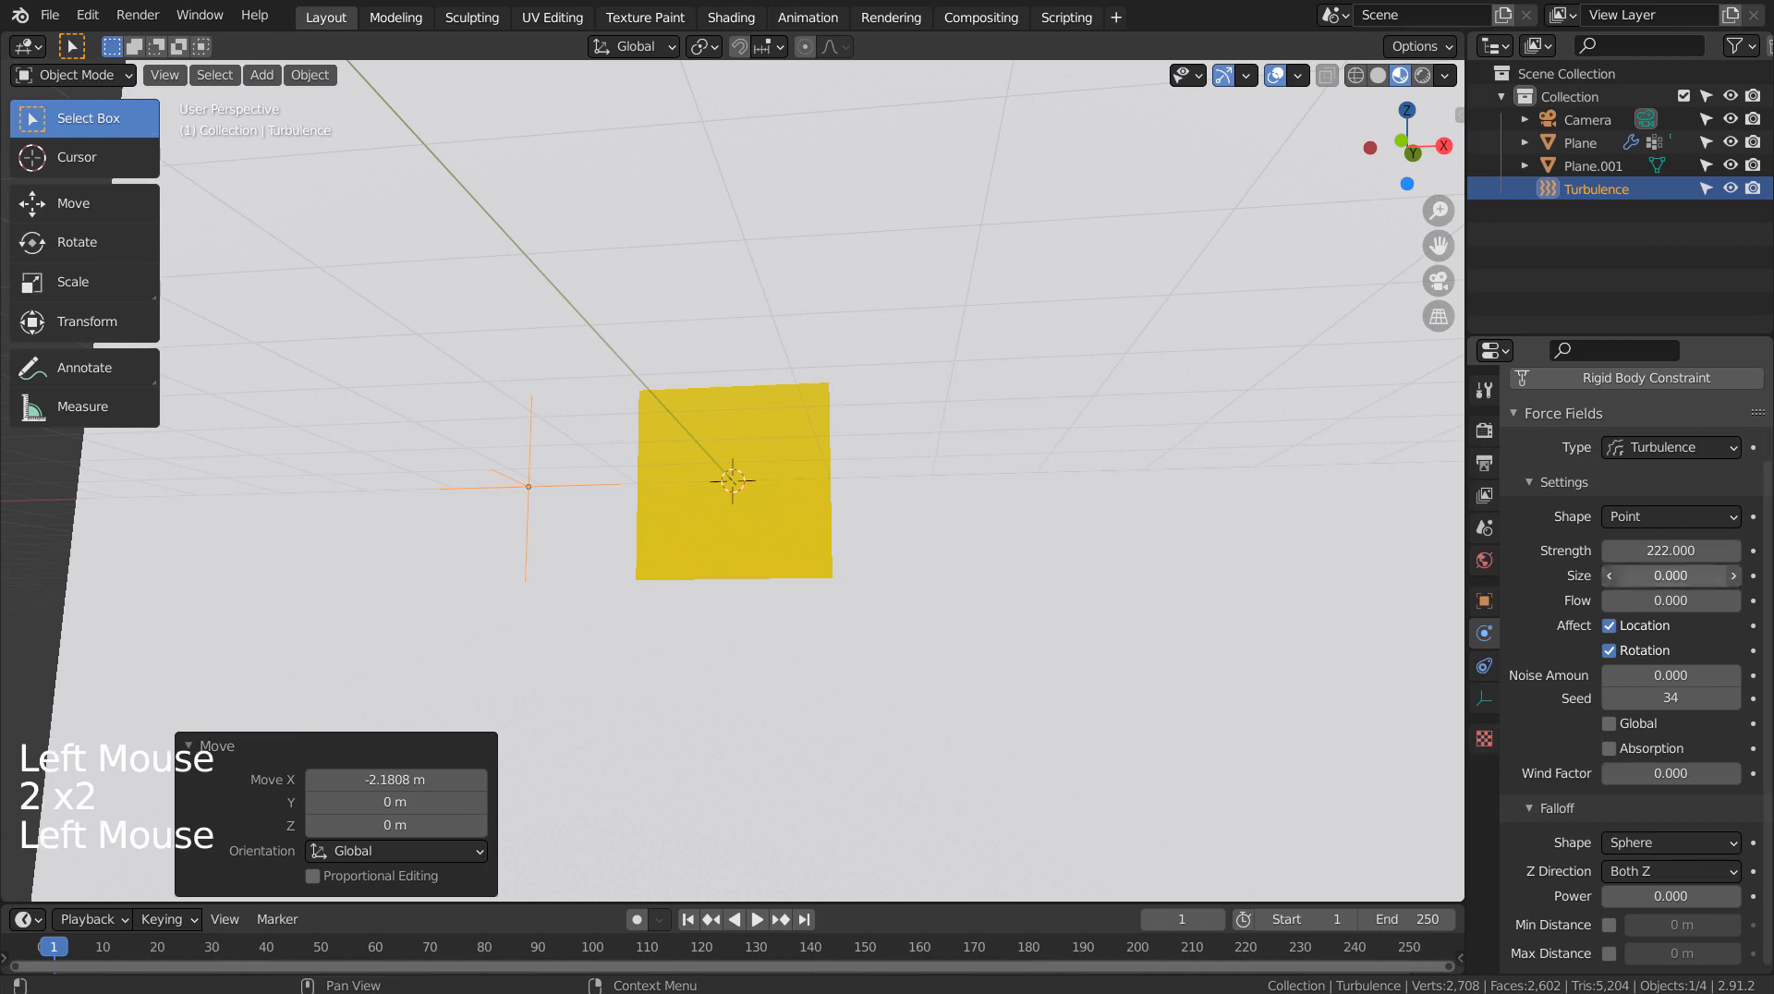
Play the cloth simulation from the first frame and examine the yellow plane's movement from the side and edge-on
{"action": "left_click", "coordinate": [685, 922]}
{"action": "left_click", "coordinate": [757, 920]}
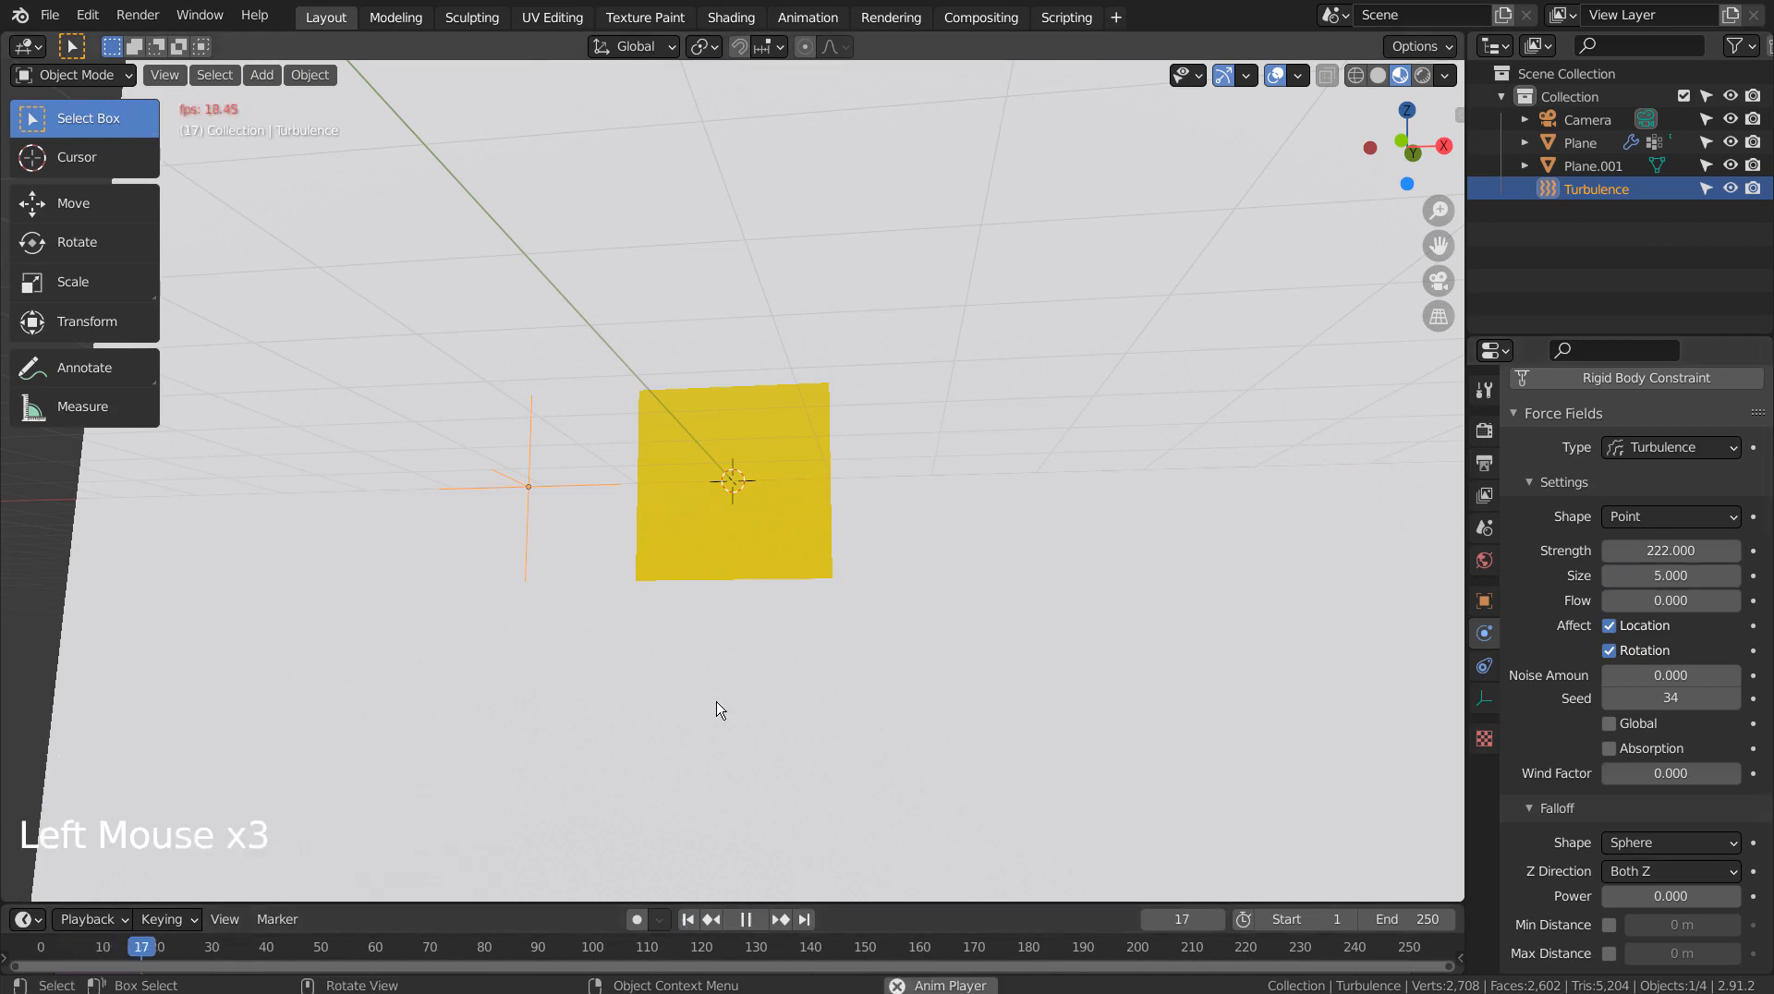
{"action": "middle_click_drag", "start_coordinate": [721, 713], "coordinate": [704, 668]}
{"action": "scroll", "coordinate": [851, 685], "scroll_direction": "up", "scroll_amount": 5}
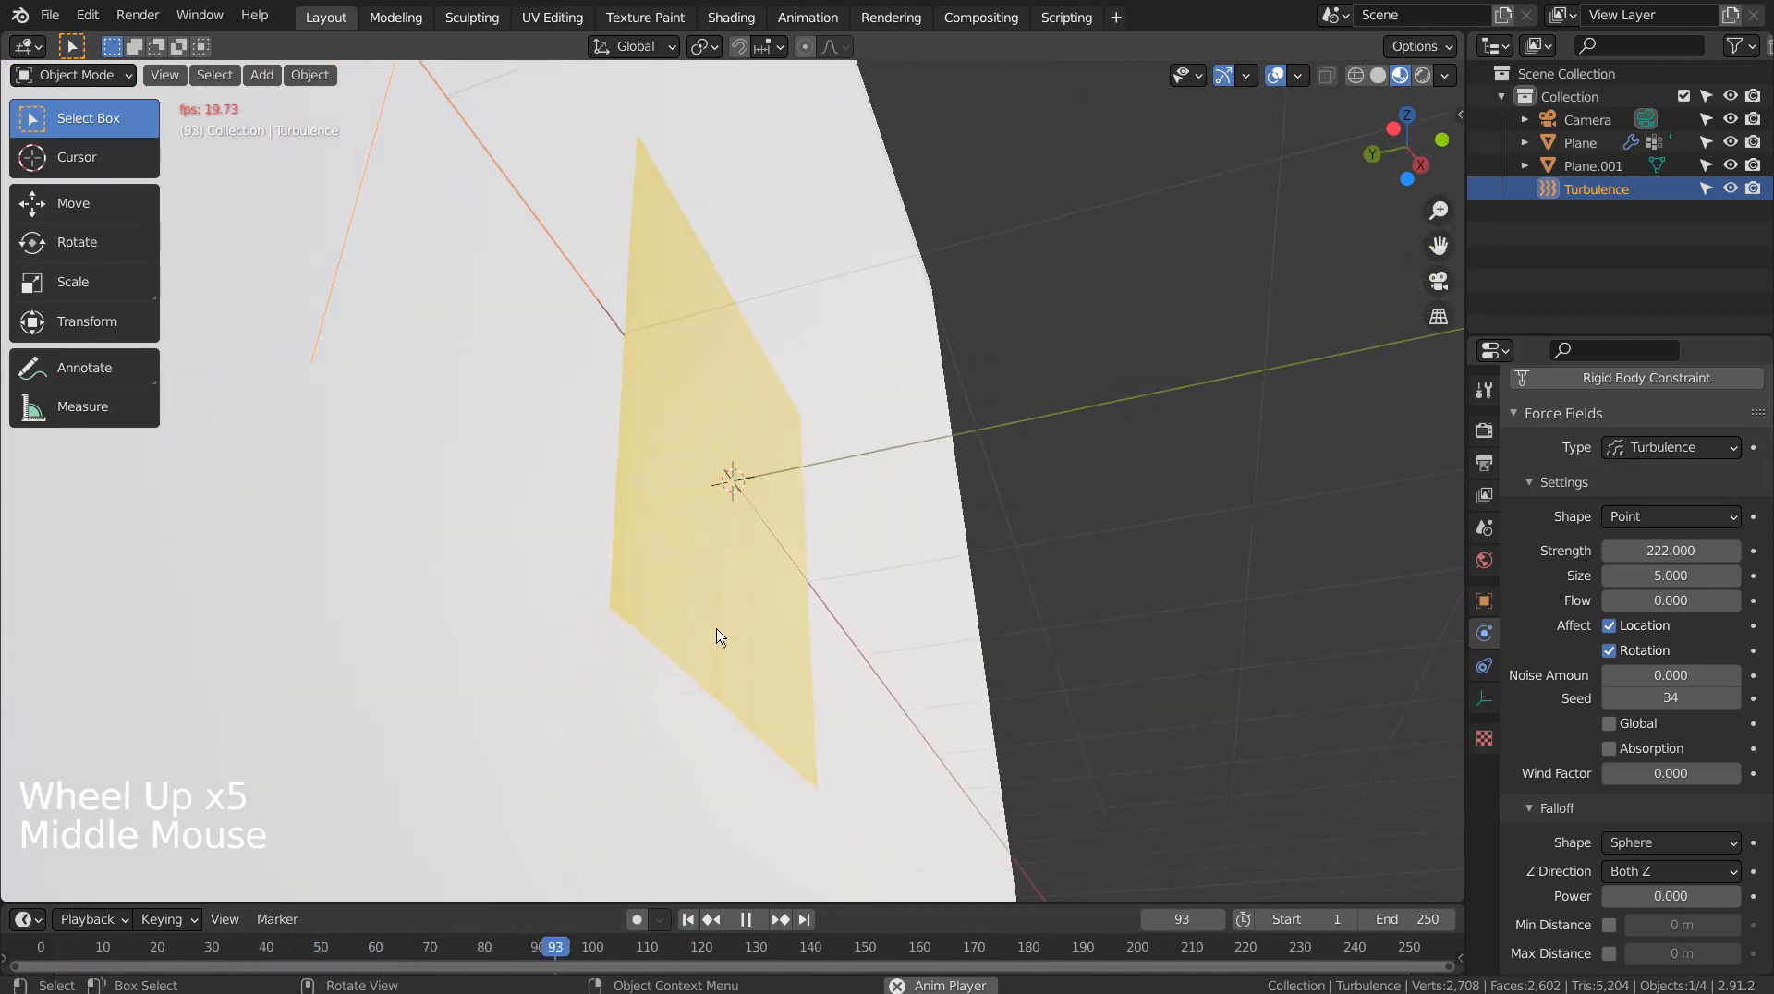
{"action": "left_click", "coordinate": [724, 622]}
{"action": "right_click", "coordinate": [728, 621]}
{"action": "middle_click_drag", "start_coordinate": [711, 601], "coordinate": [832, 543]}
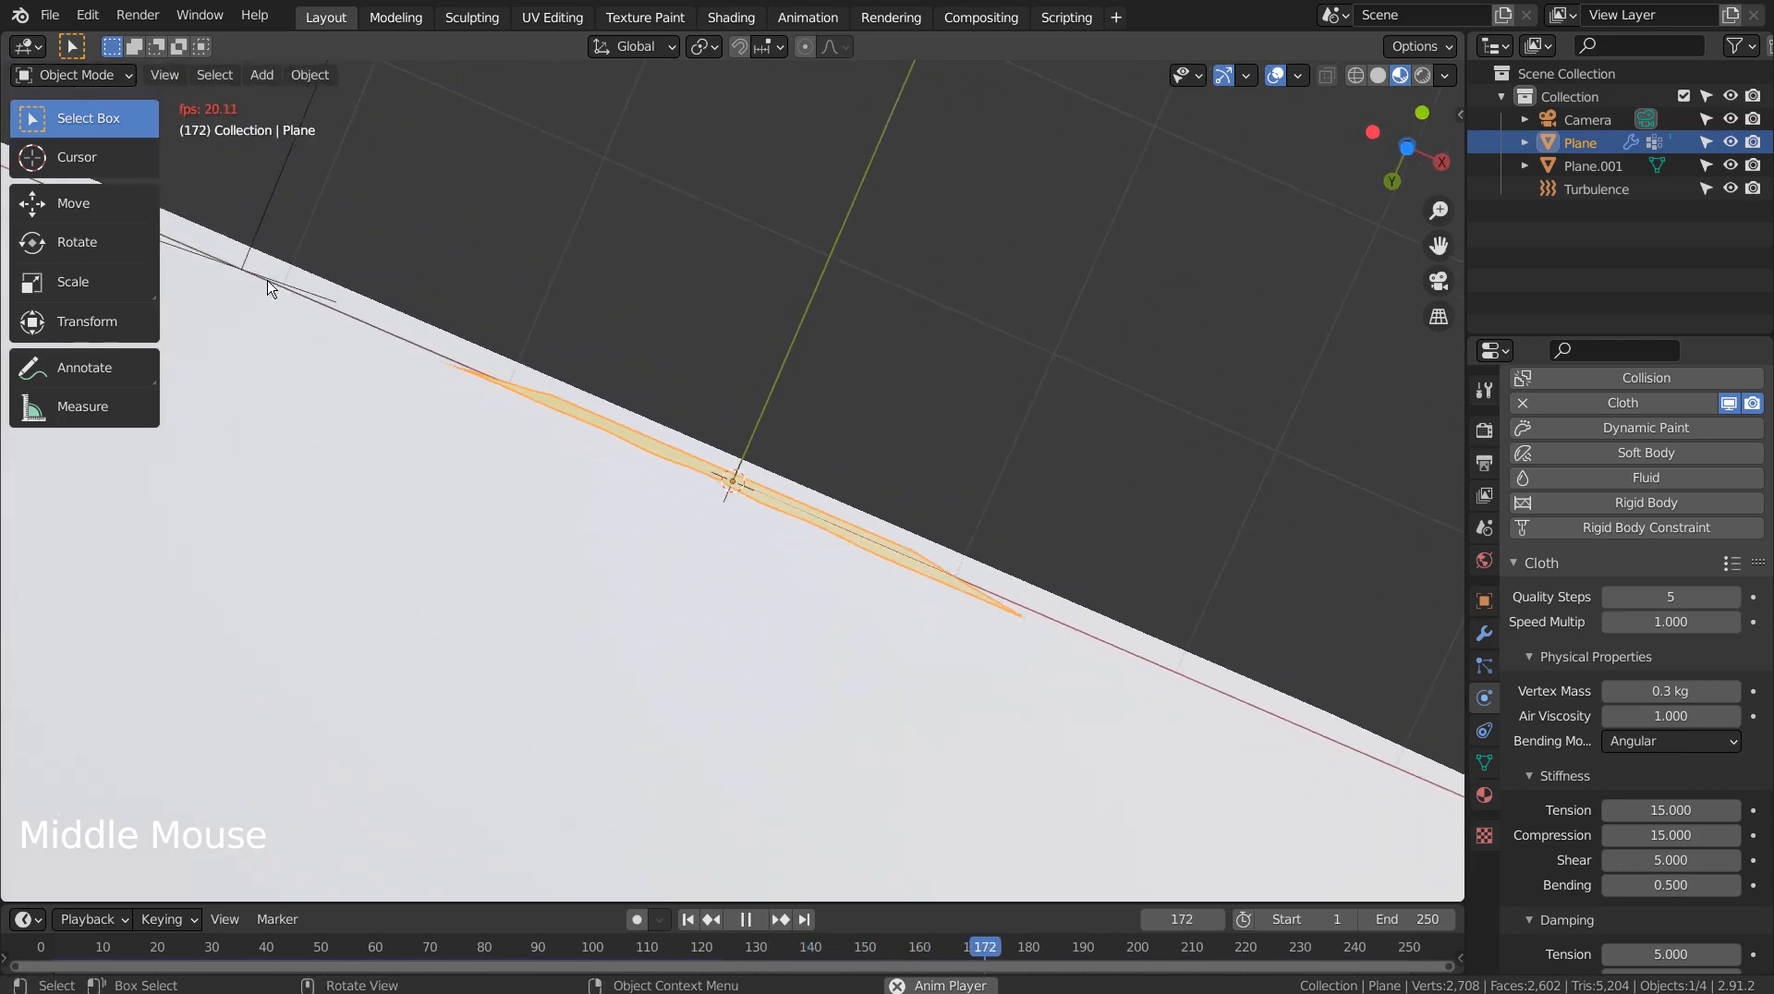
Move the turbulence field about 0.46 m along the global X axis, closer to the yellow plane
{"action": "left_click", "coordinate": [247, 229]}
{"action": "key", "text": "g"}
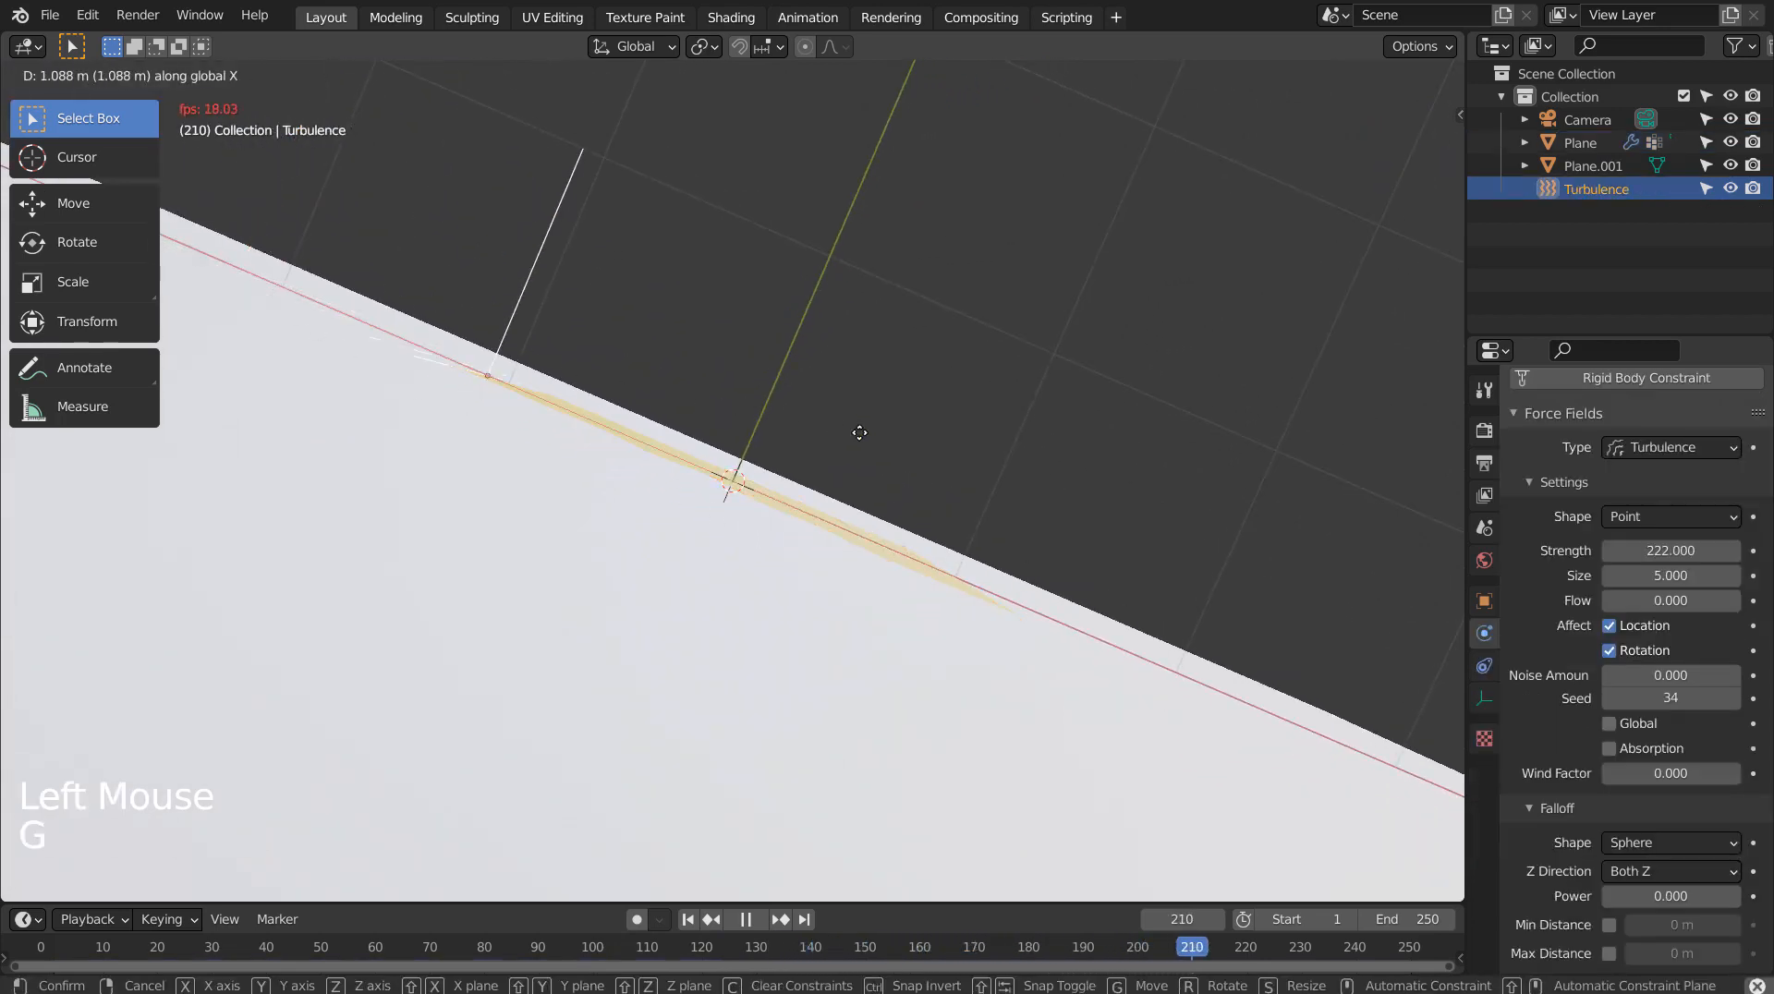
{"action": "left_click", "coordinate": [600, 476]}
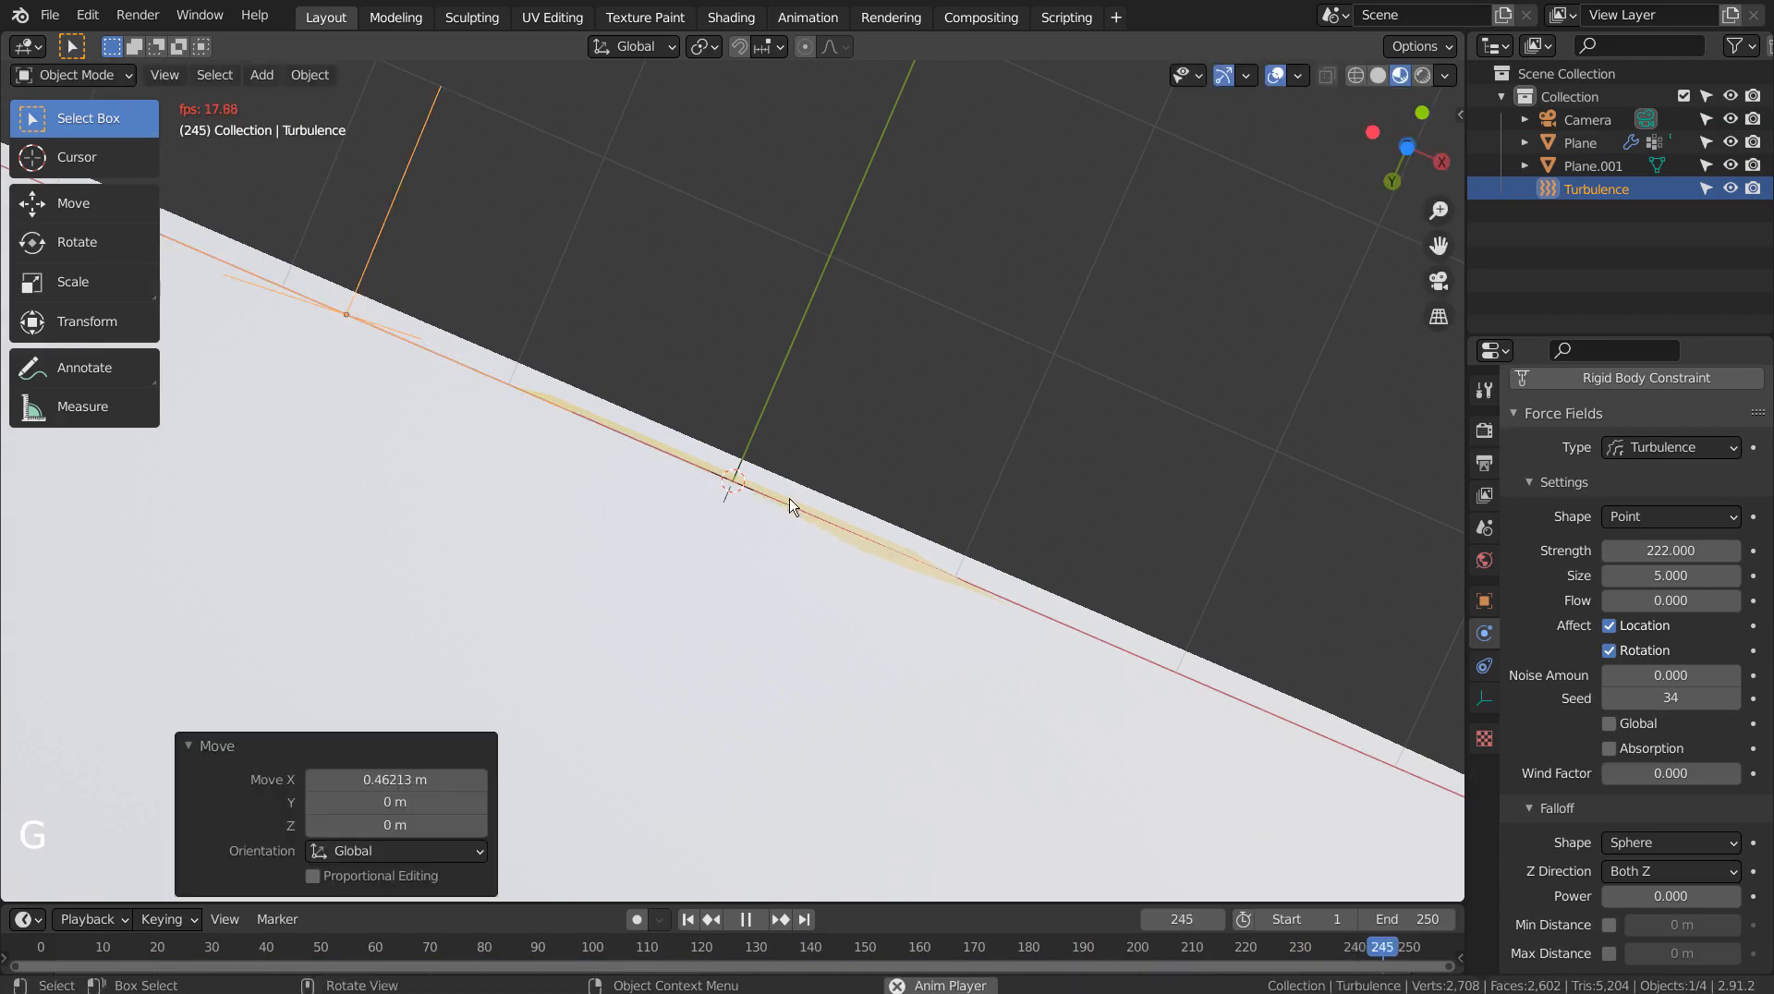
Set the turbulence field's strength to 1111 while the simulation plays
{"action": "left_click", "coordinate": [1671, 551]}
{"action": "type", "text": "1111"}
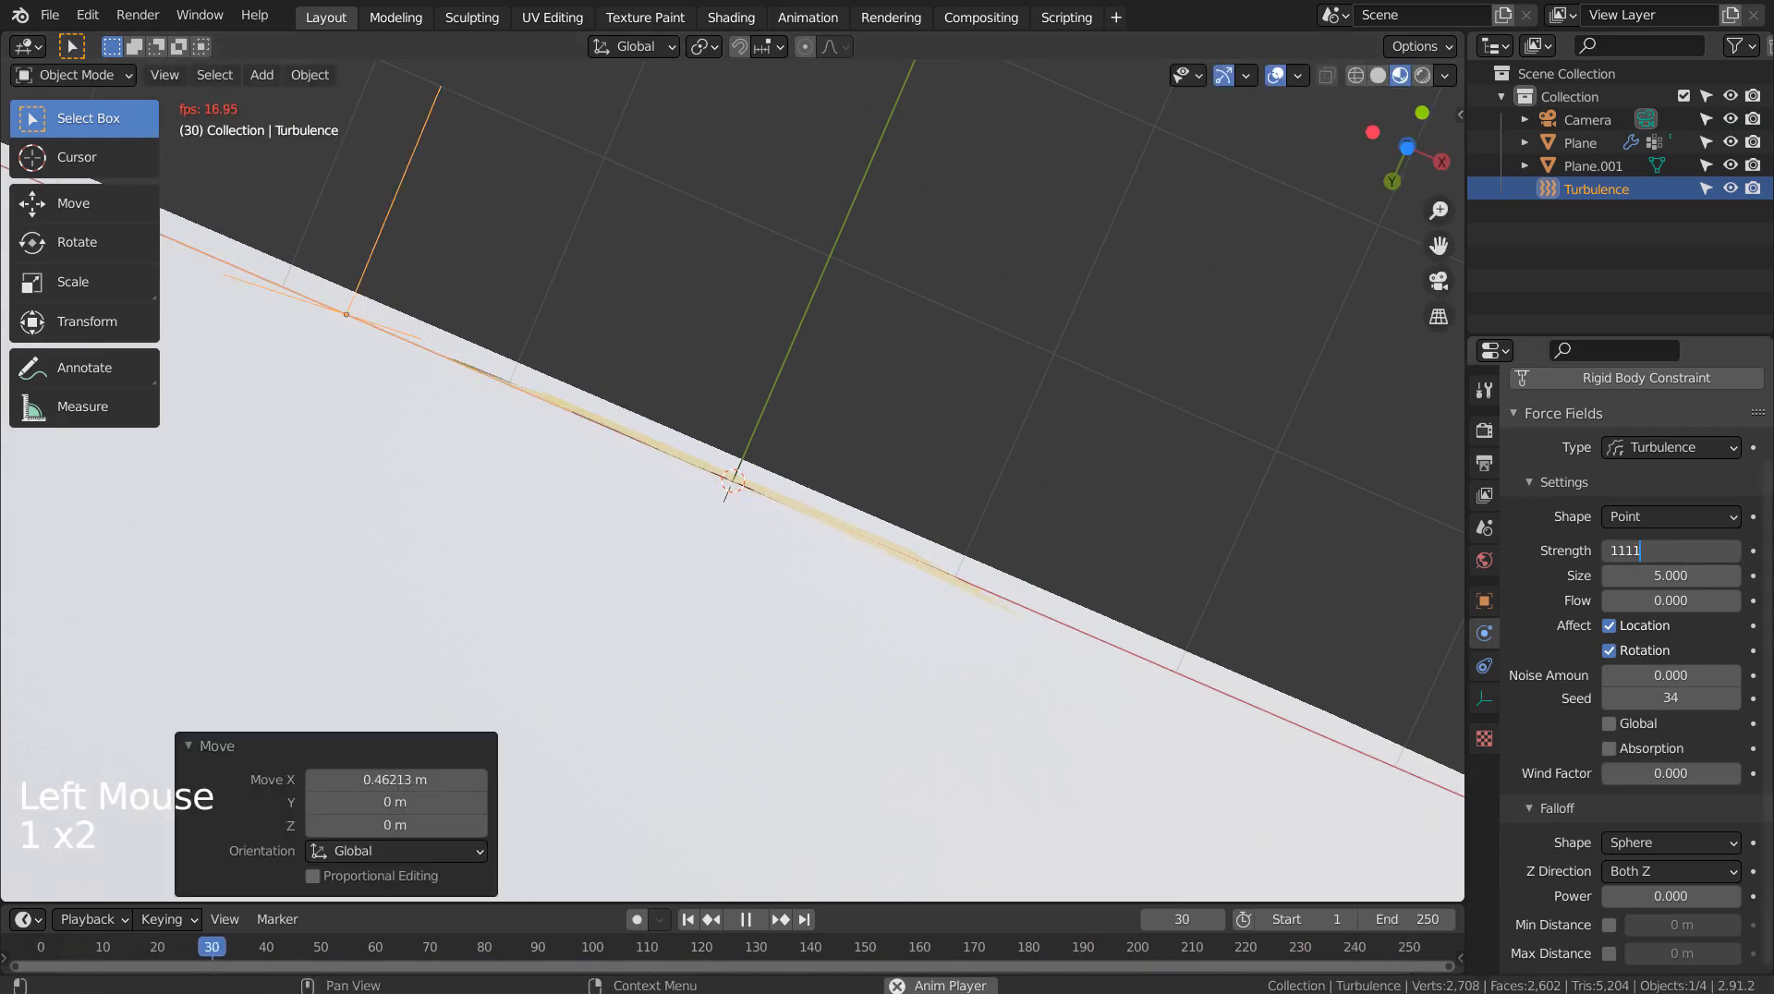
{"action": "key", "text": "Return"}
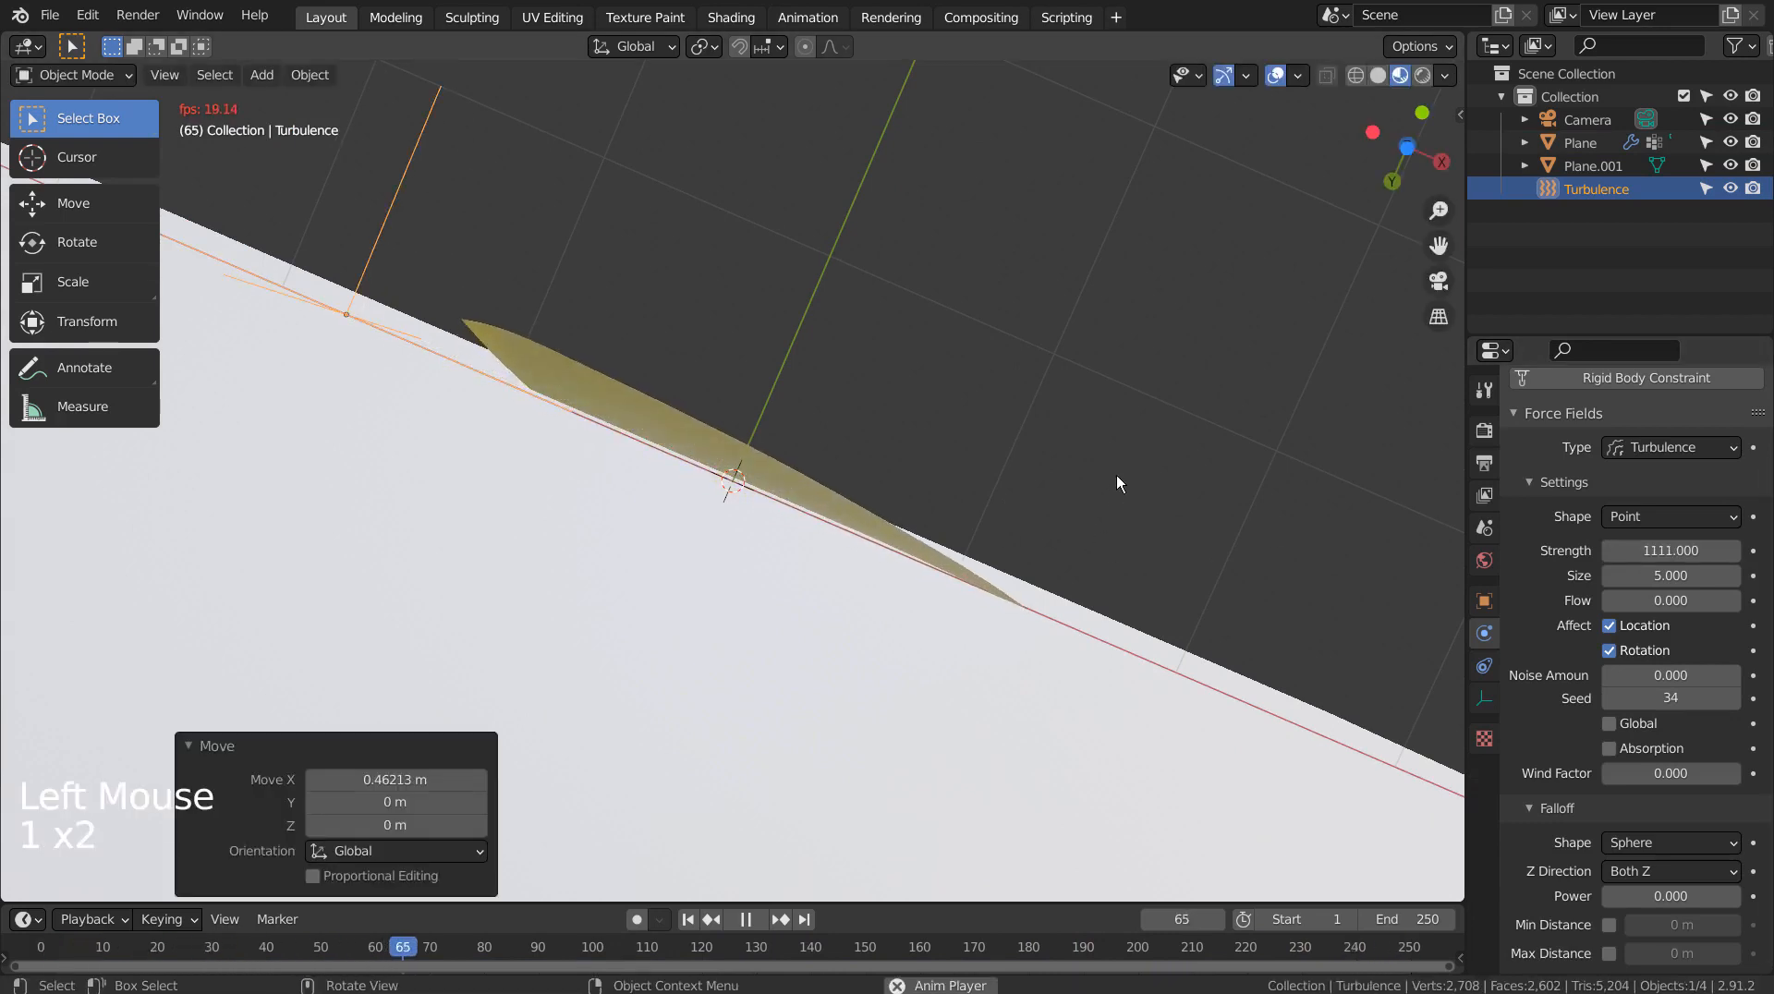
Move the turbulence field slightly away from the yellow plane along the global X axis
{"action": "middle_click_drag", "start_coordinate": [1116, 475], "coordinate": [1086, 594]}
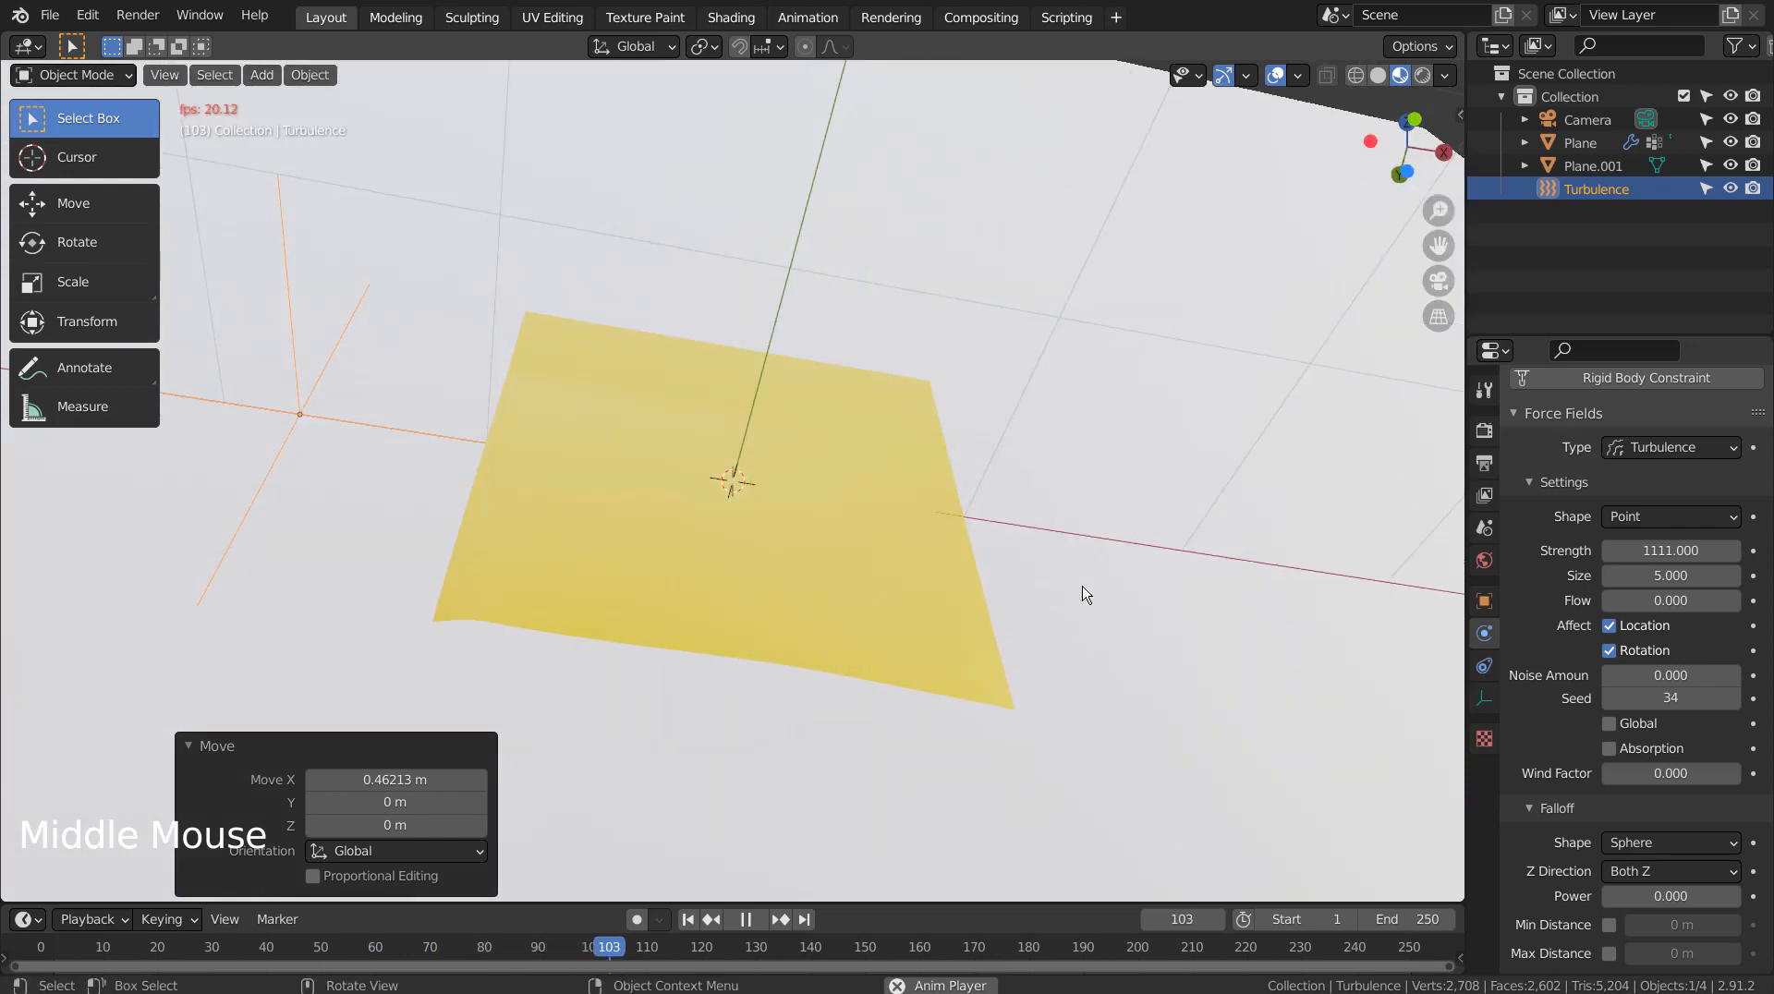
{"action": "key", "text": "g"}
{"action": "key", "text": "x"}
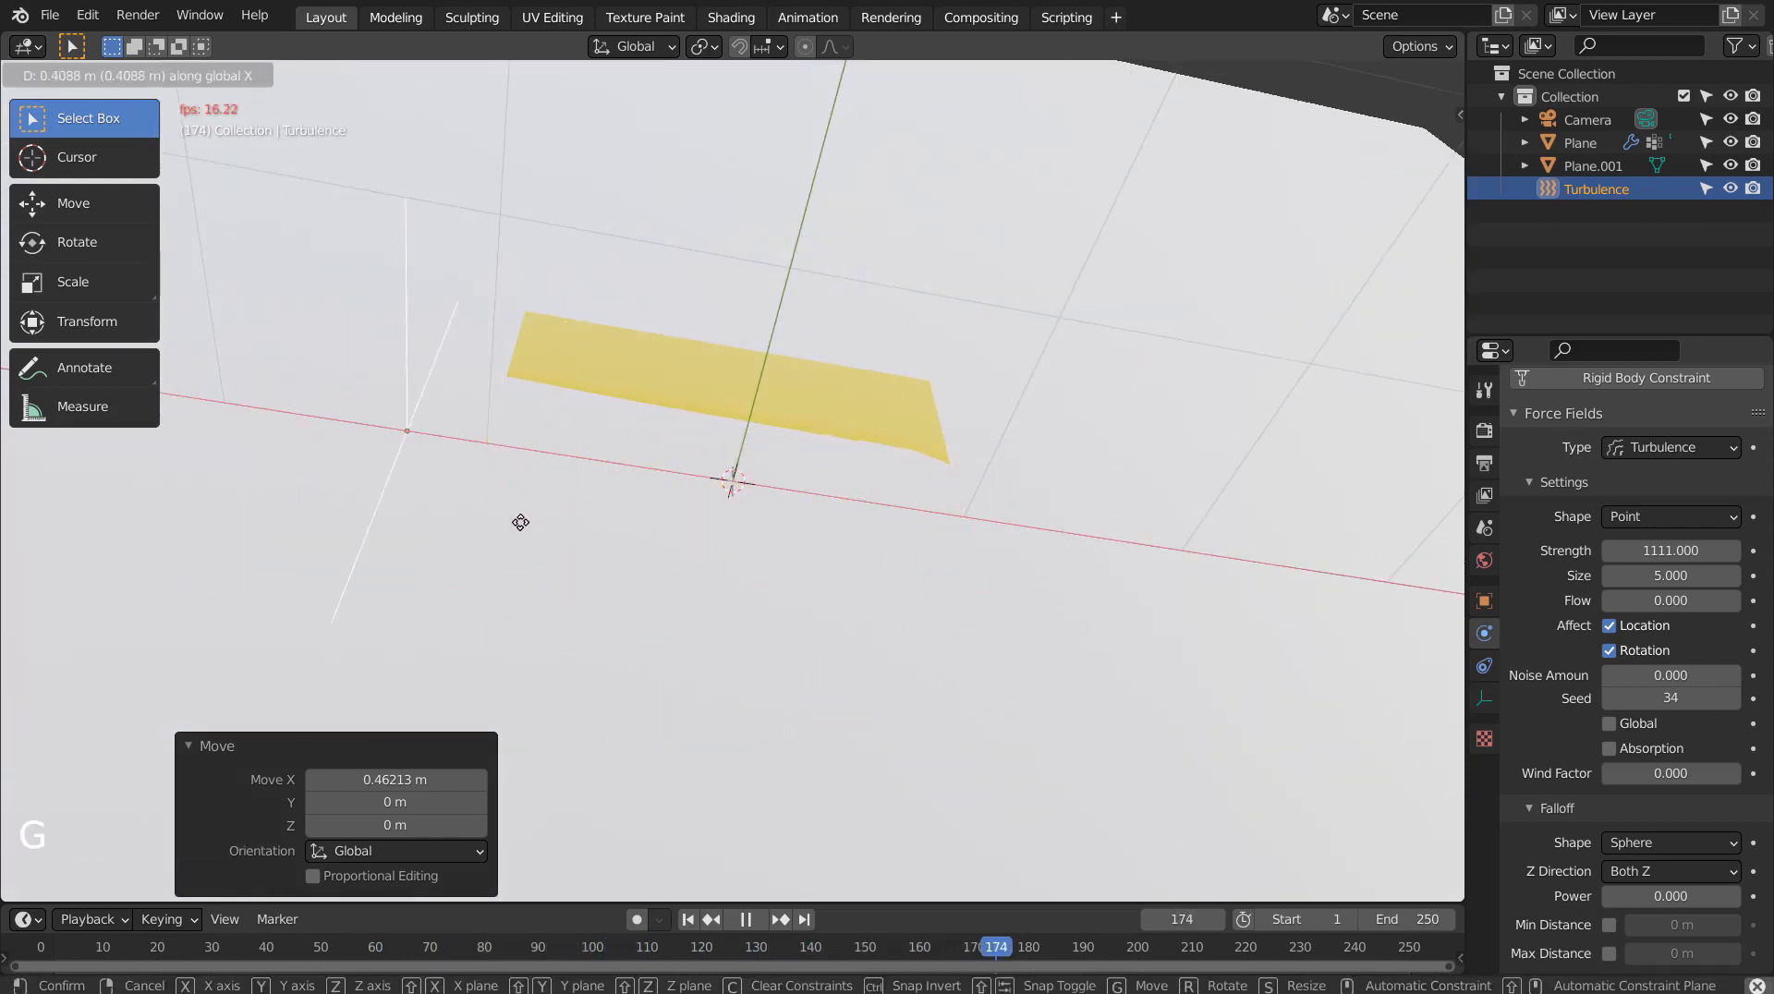
{"action": "left_click", "coordinate": [380, 518]}
Enable Collision physics on the large background plane and move it about 0.05 m along the global Y axis
{"action": "left_click", "coordinate": [1164, 443]}
{"action": "left_click", "coordinate": [1661, 480]}
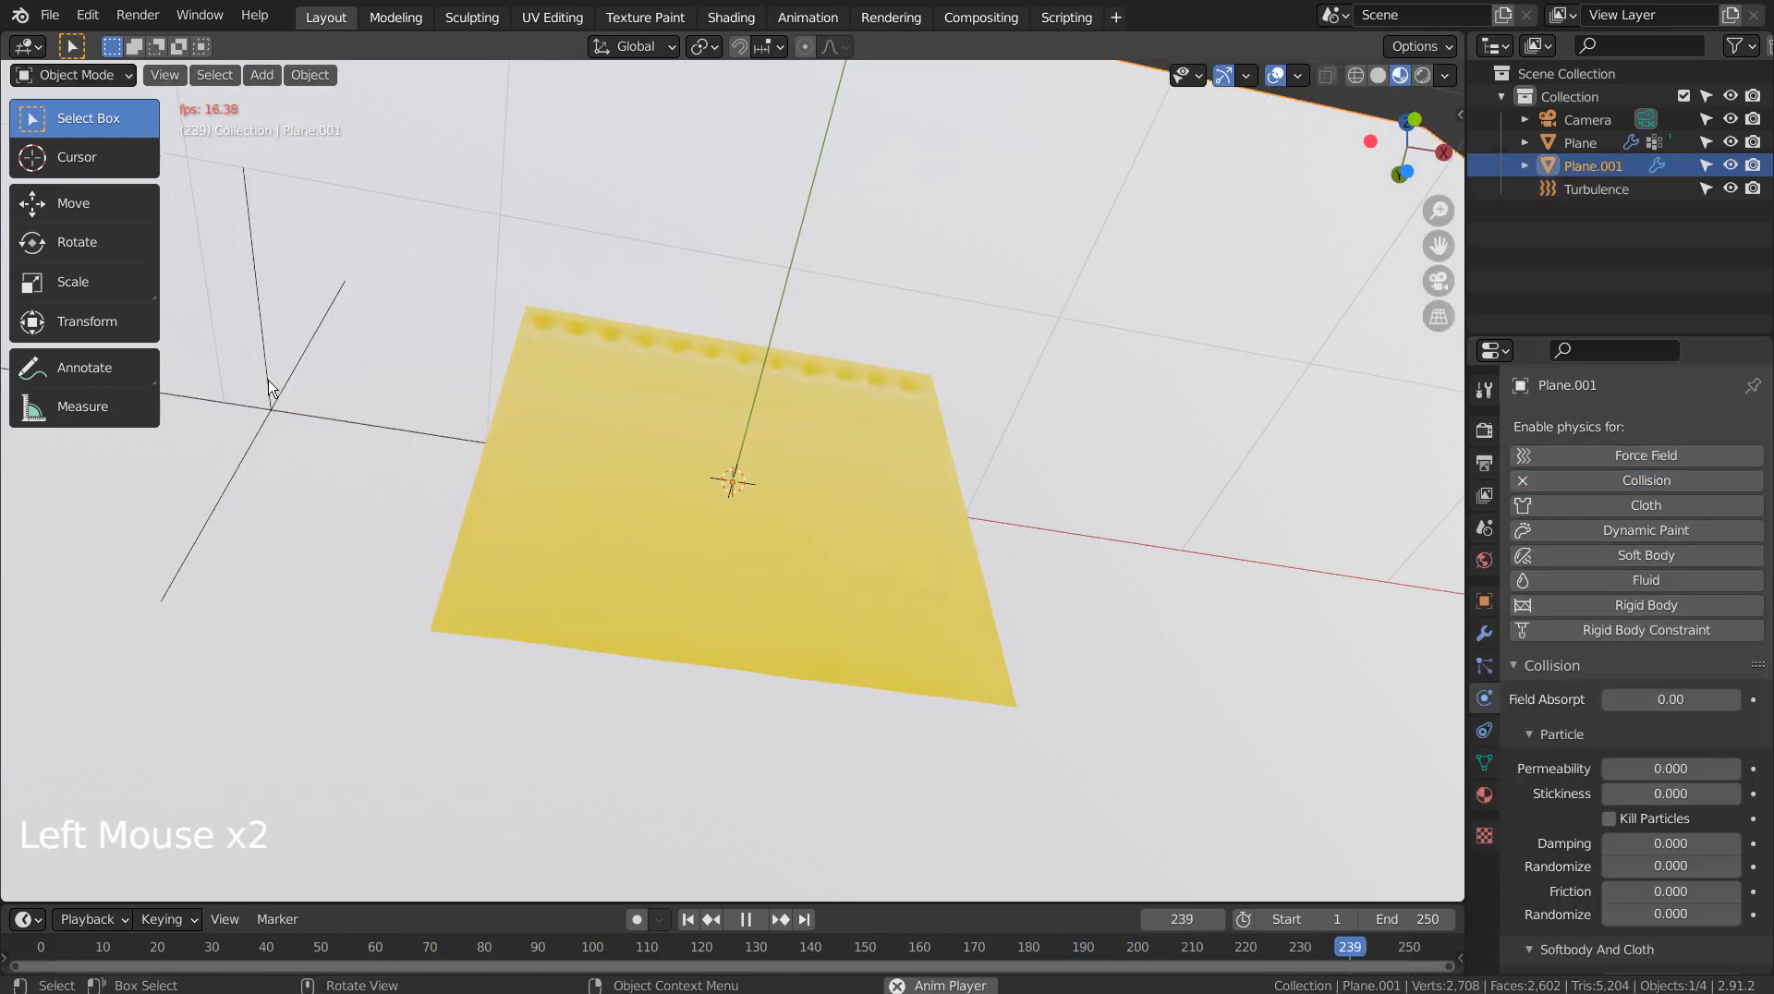
{"action": "middle_click_drag", "start_coordinate": [1177, 583], "coordinate": [1100, 499]}
{"action": "left_click", "coordinate": [1121, 471]}
{"action": "key", "text": "g"}
{"action": "key", "text": "y"}
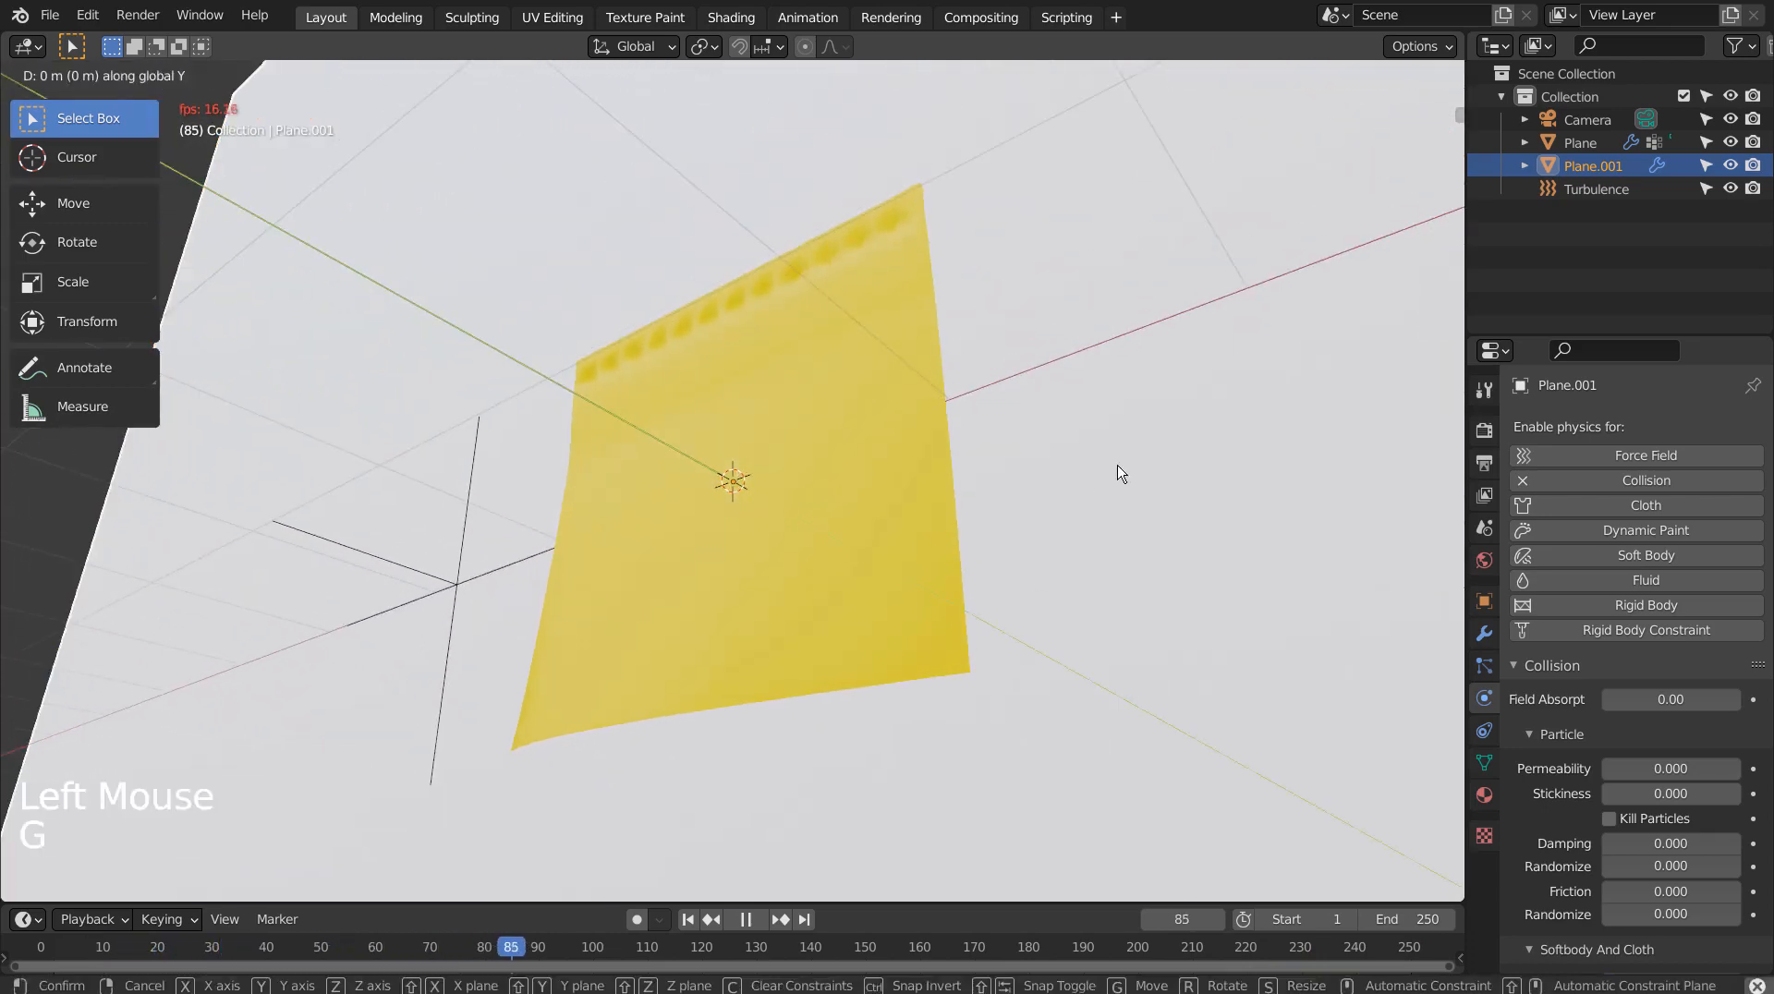
{"action": "left_click", "coordinate": [1126, 465]}
Move the turbulence field about 0.31 m along the global X axis, closer to the yellow plane
{"action": "middle_click_drag", "start_coordinate": [1126, 465], "coordinate": [1155, 432]}
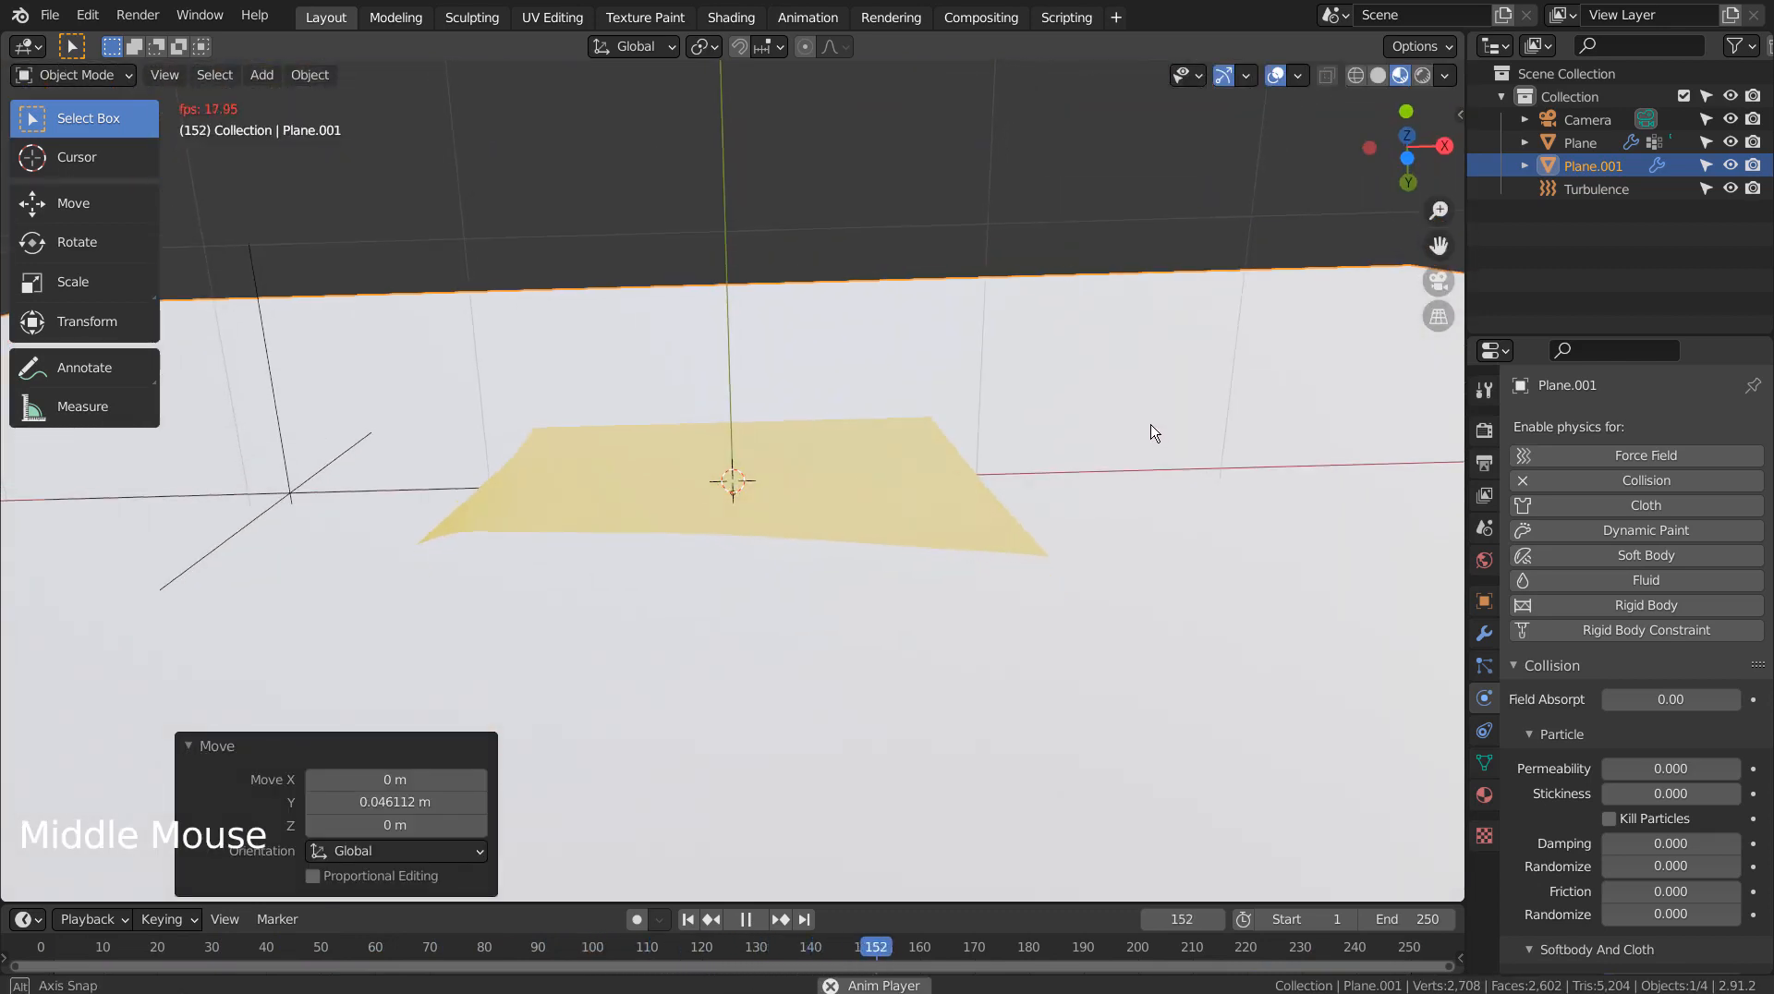
{"action": "middle_click_drag", "start_coordinate": [1153, 433], "coordinate": [1007, 432]}
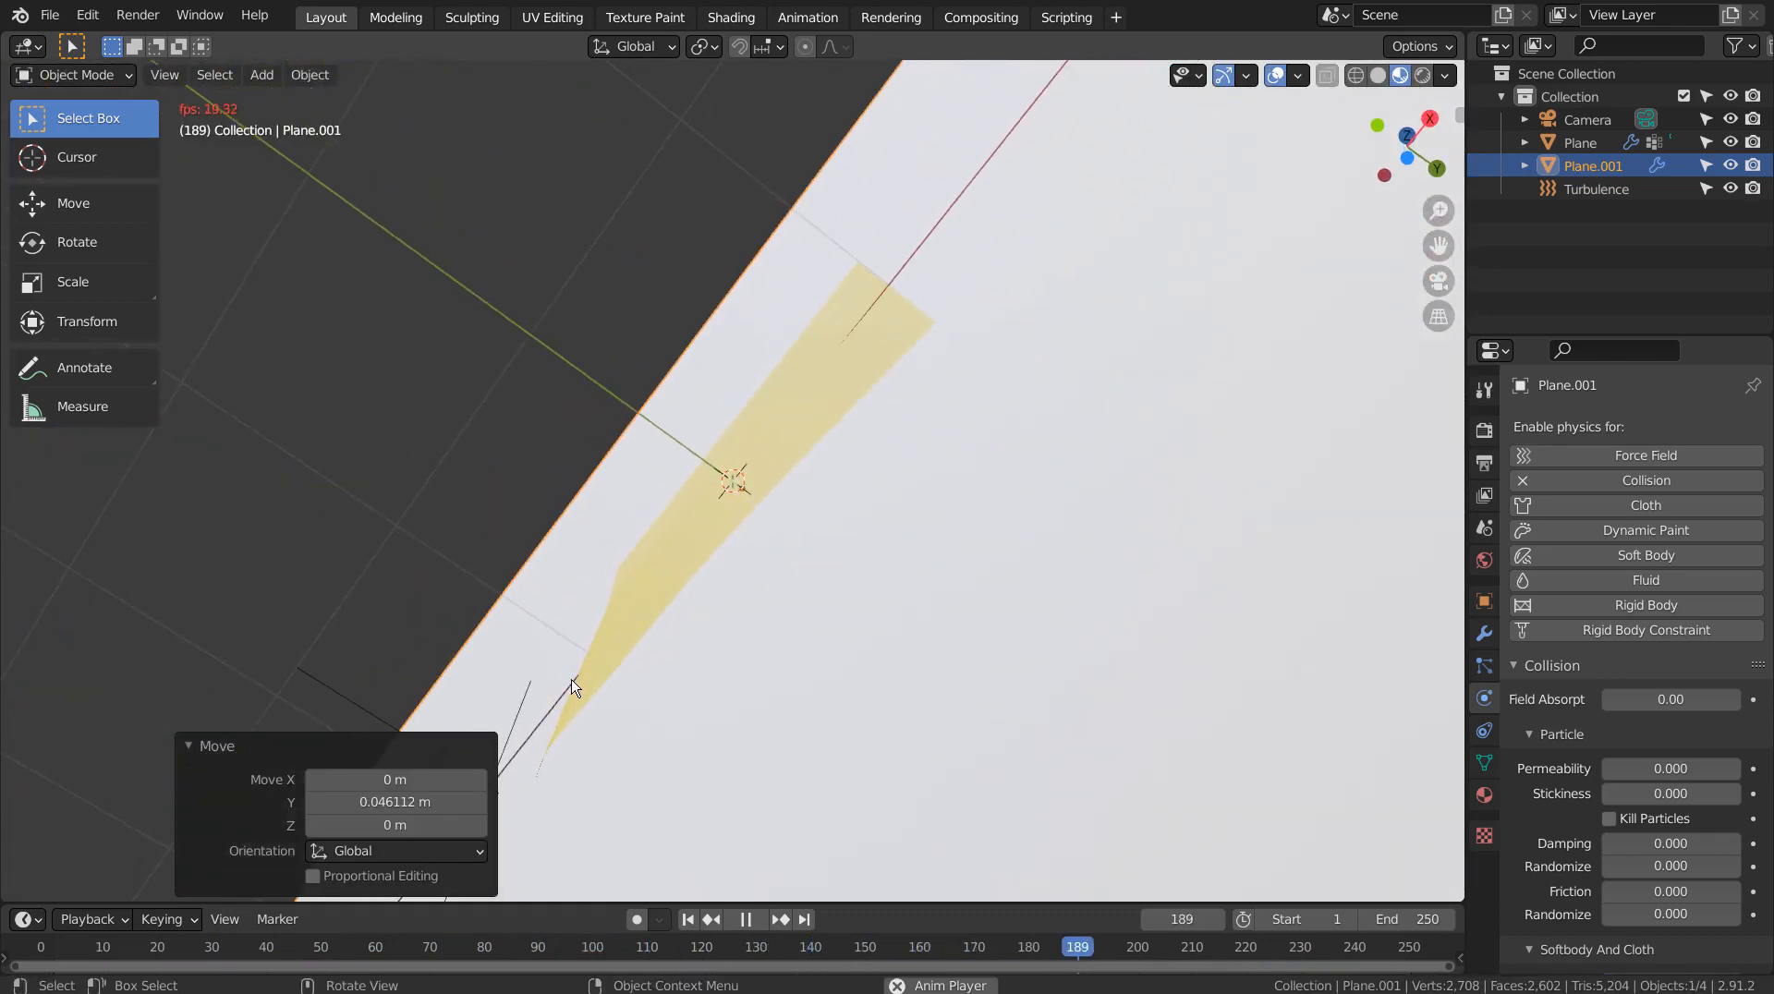
{"action": "middle_click_drag", "start_coordinate": [573, 686], "coordinate": [308, 555]}
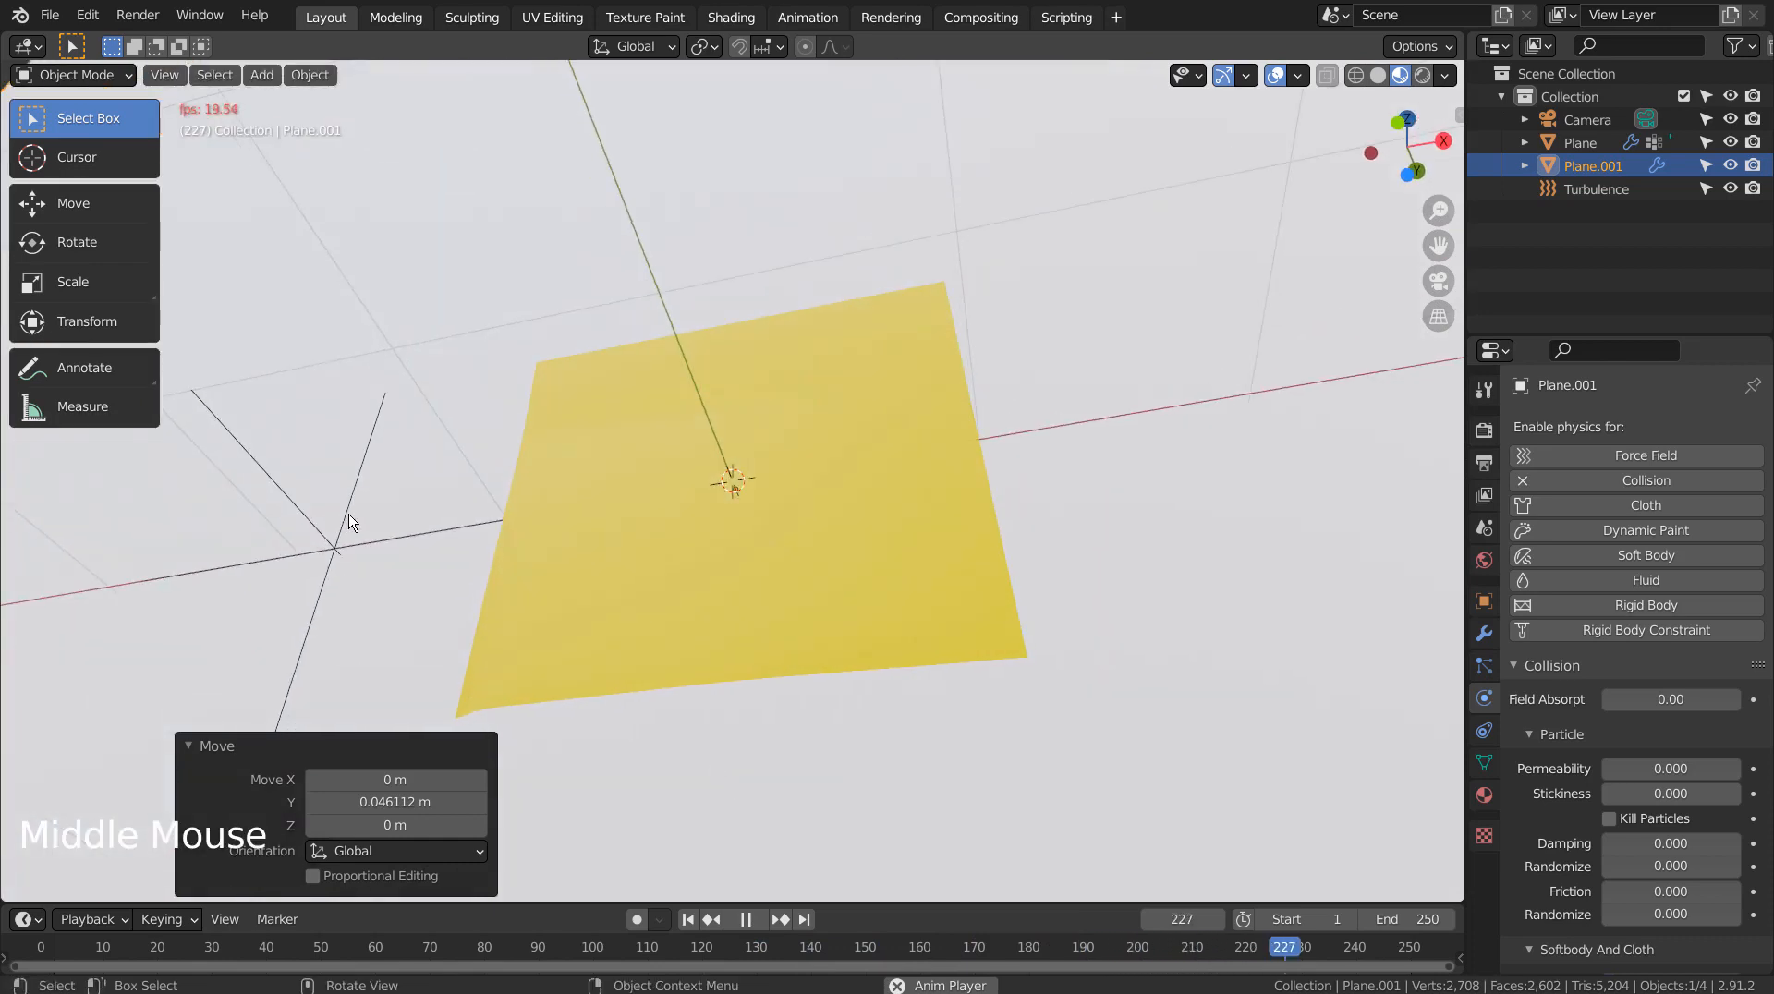
{"action": "left_click", "coordinate": [350, 522]}
{"action": "key", "text": "g"}
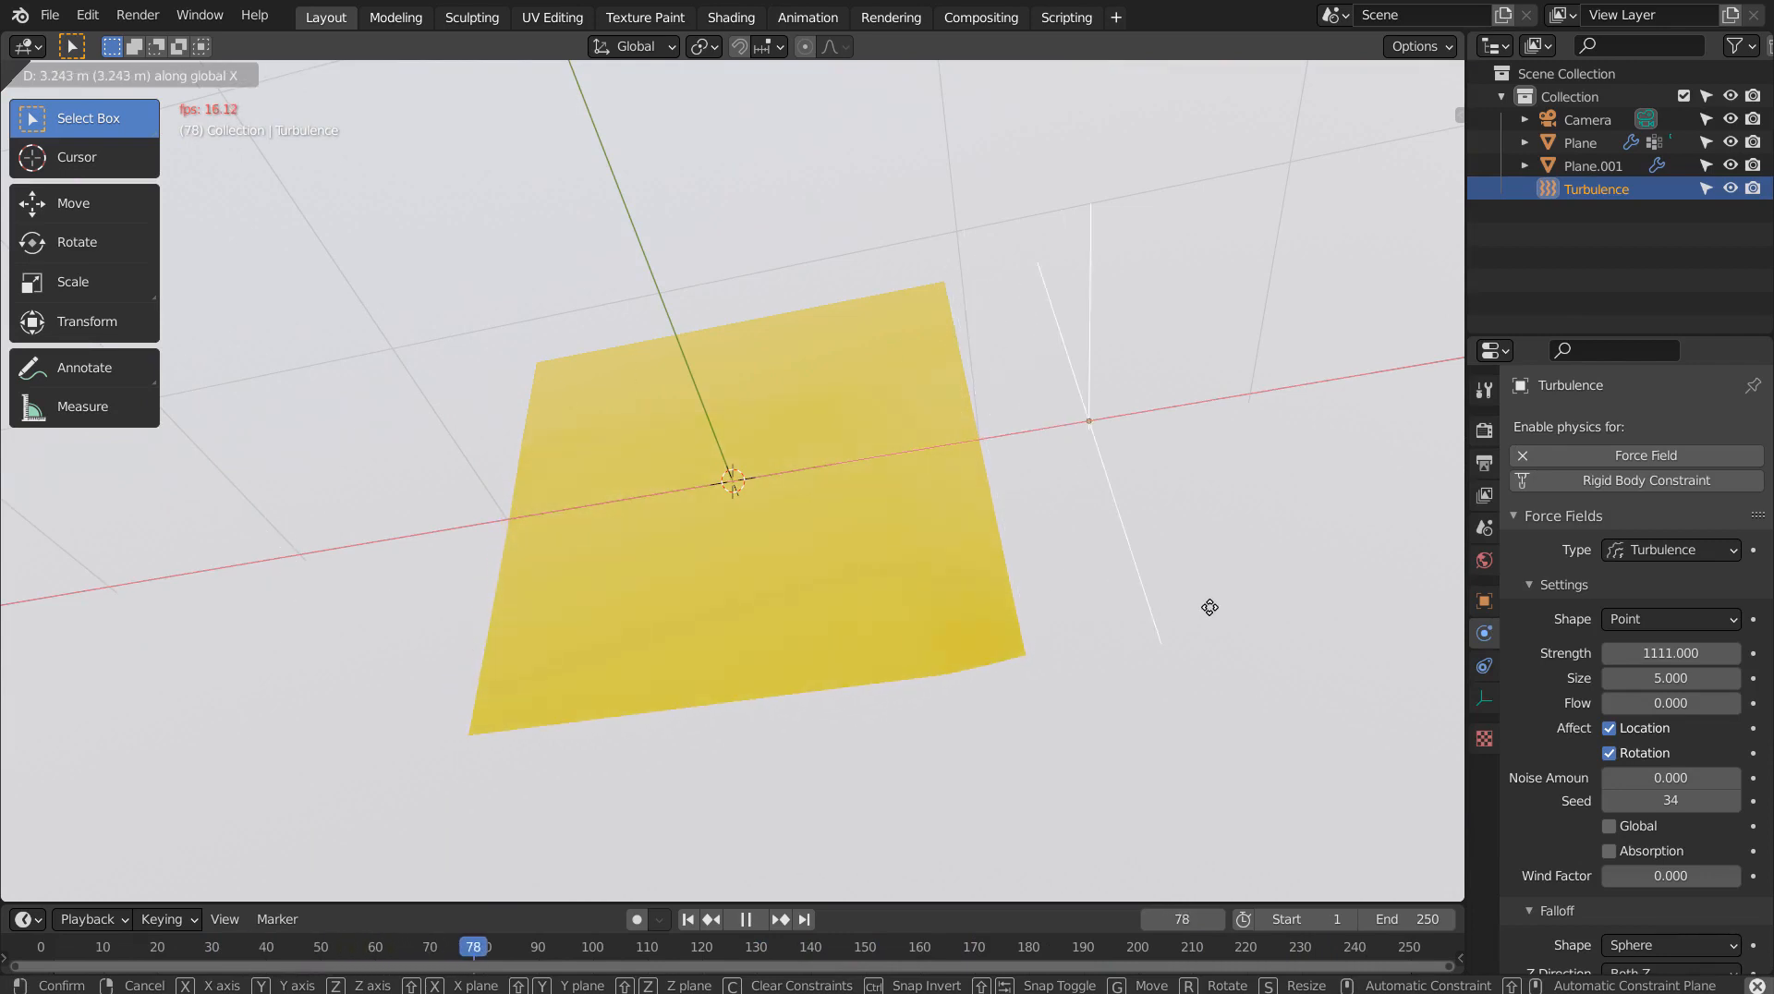
{"action": "left_click", "coordinate": [500, 616]}
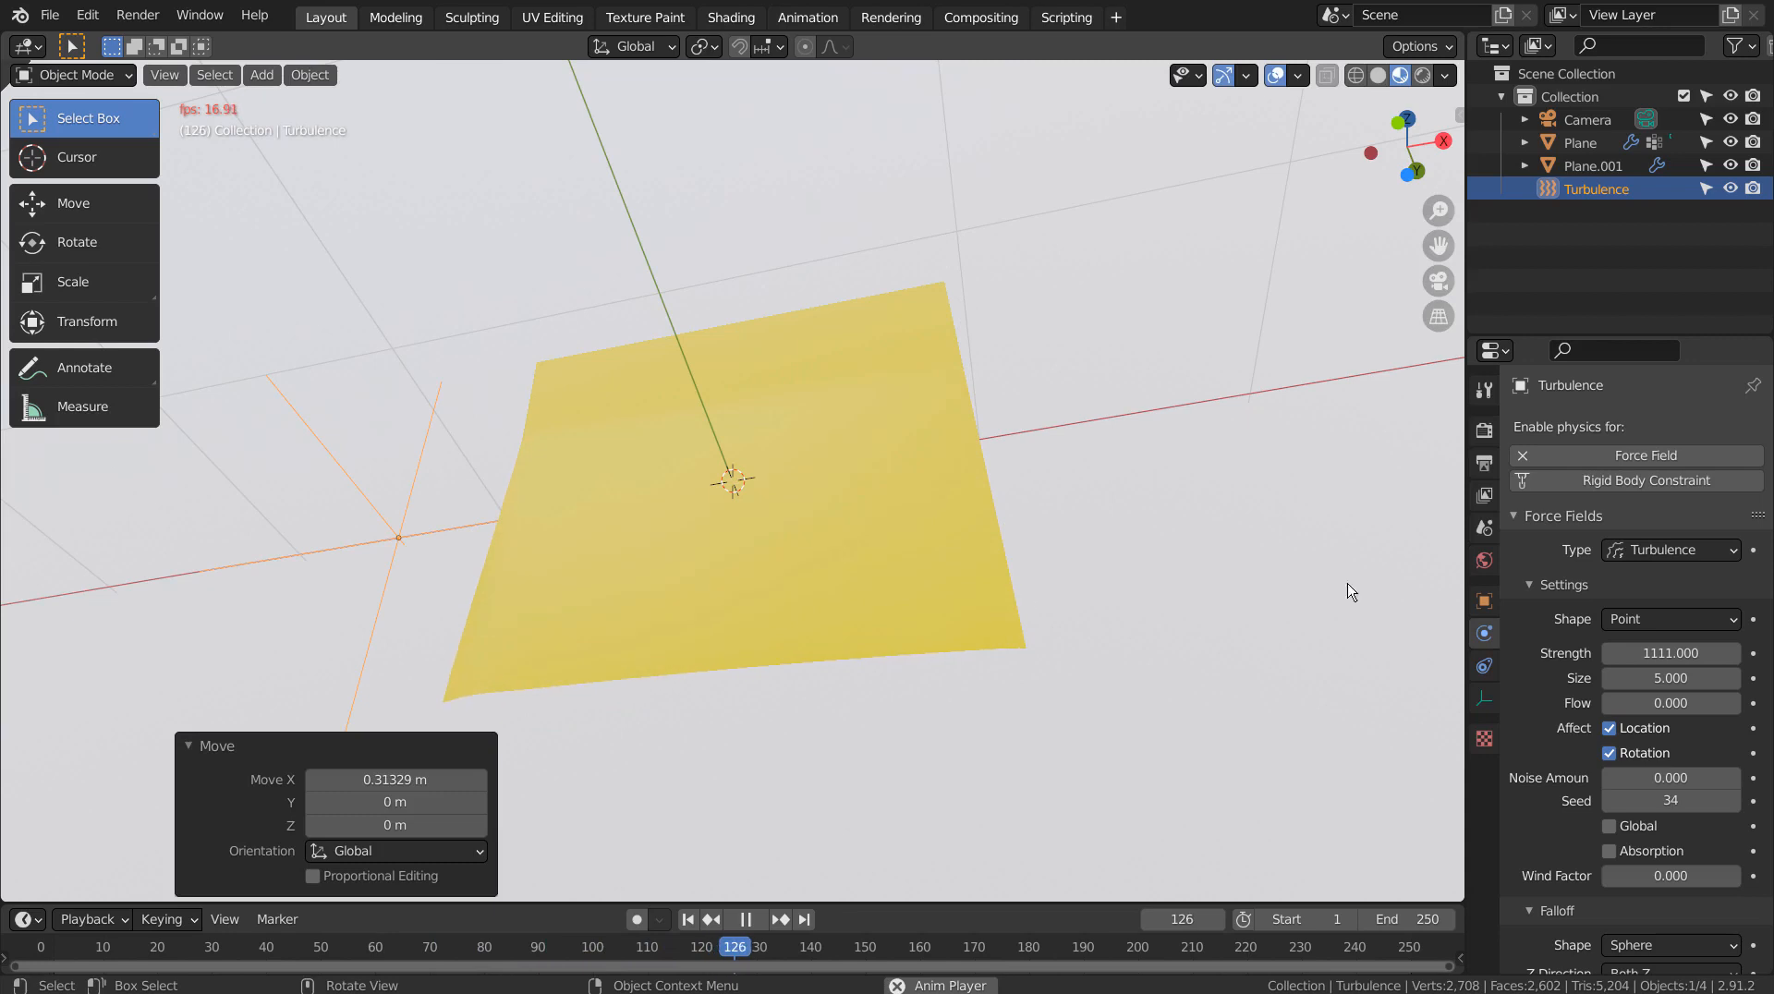
Set the turbulence field's strength to 2222 and restart the simulation from the first frame
{"action": "double_click", "coordinate": [1695, 660]}
{"action": "type", "text": "2222"}
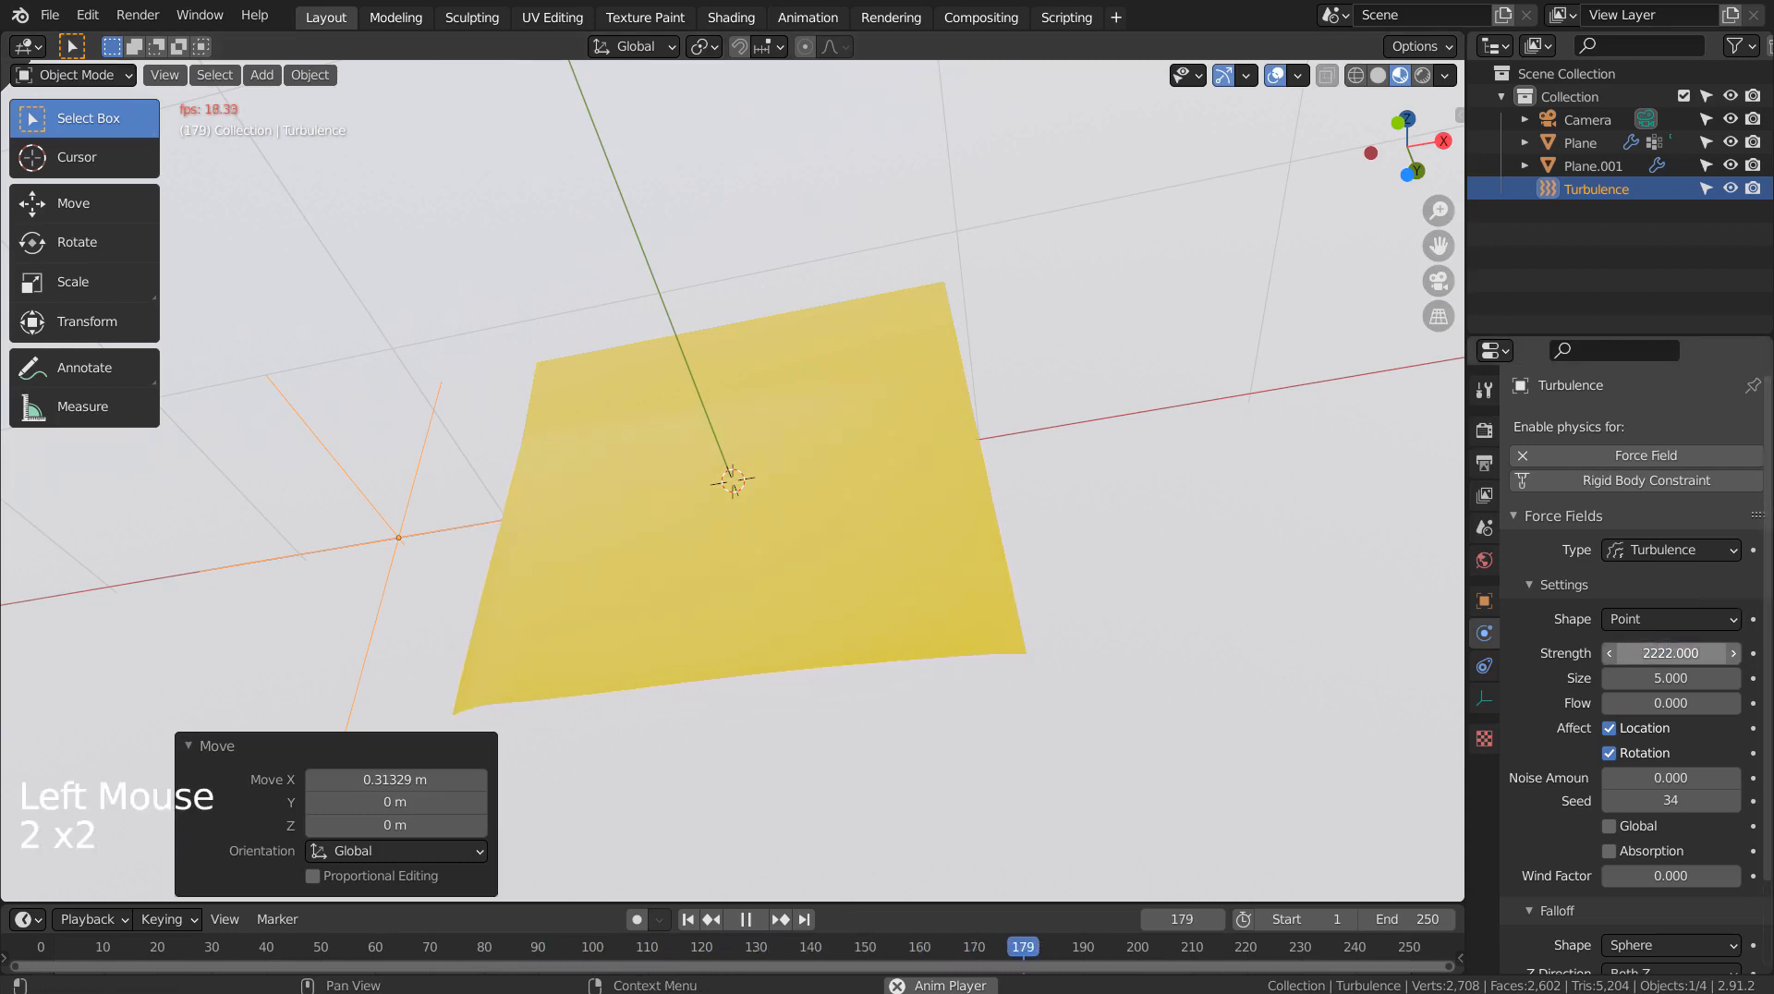
{"action": "left_click", "coordinate": [746, 922]}
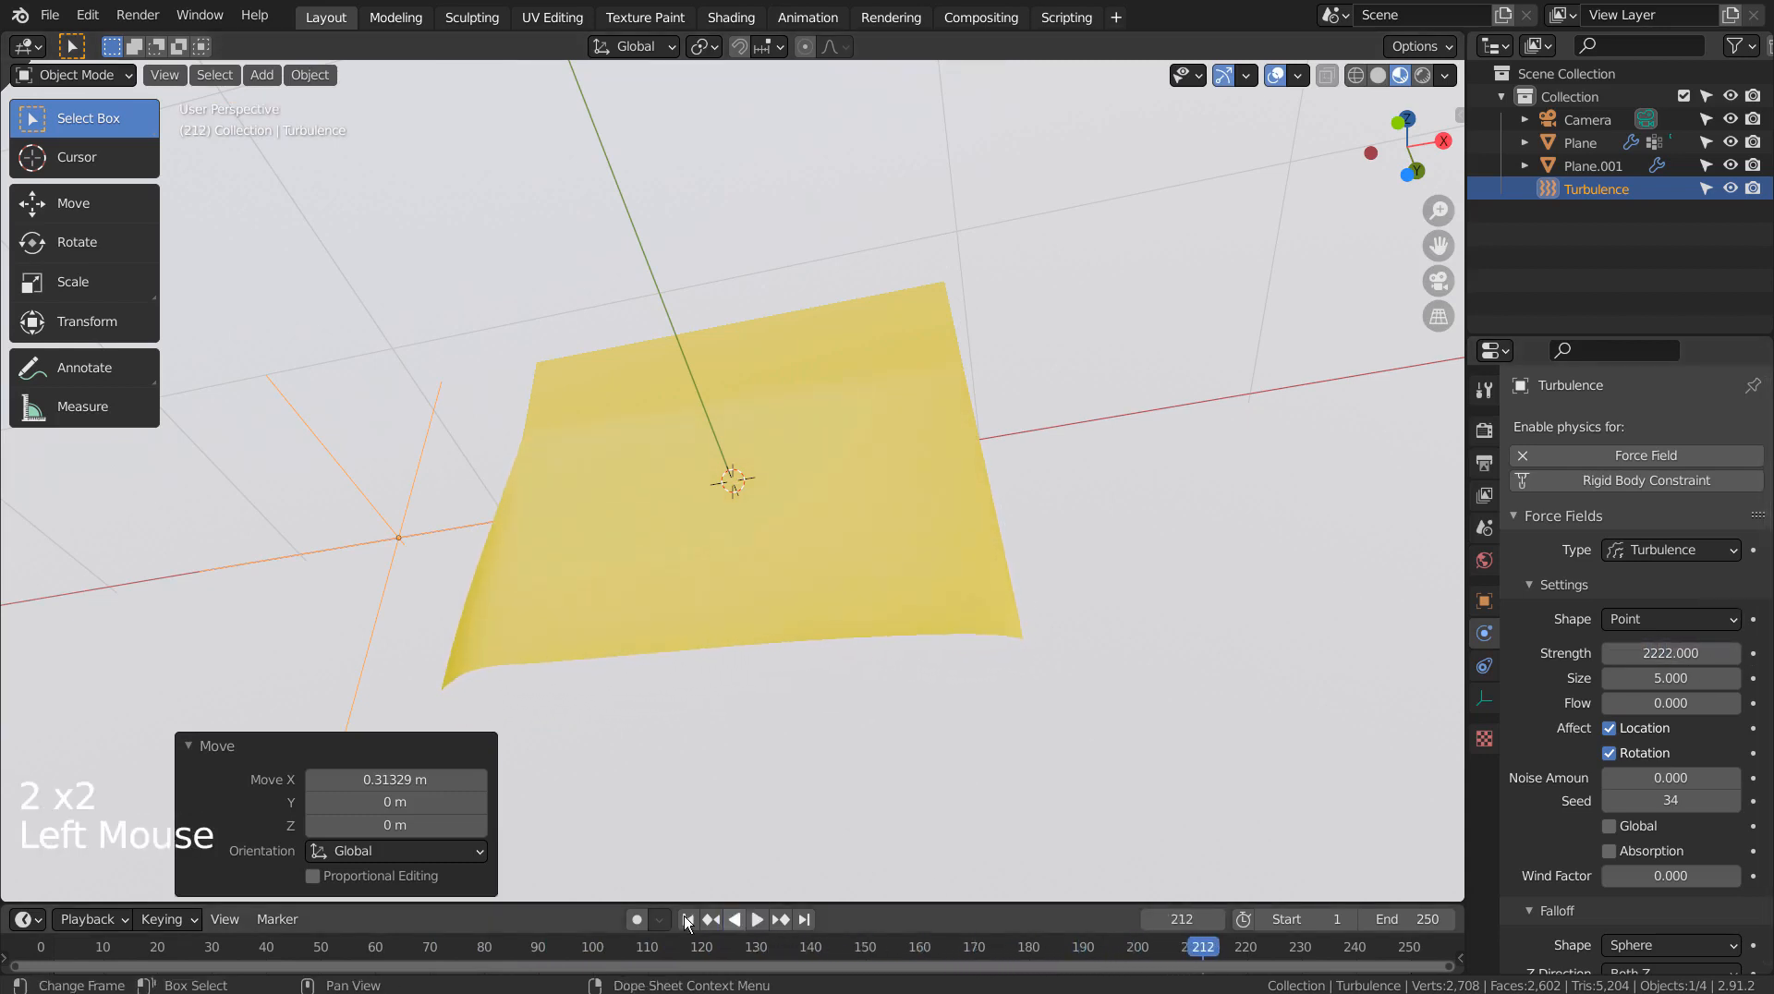
{"action": "left_click", "coordinate": [688, 920]}
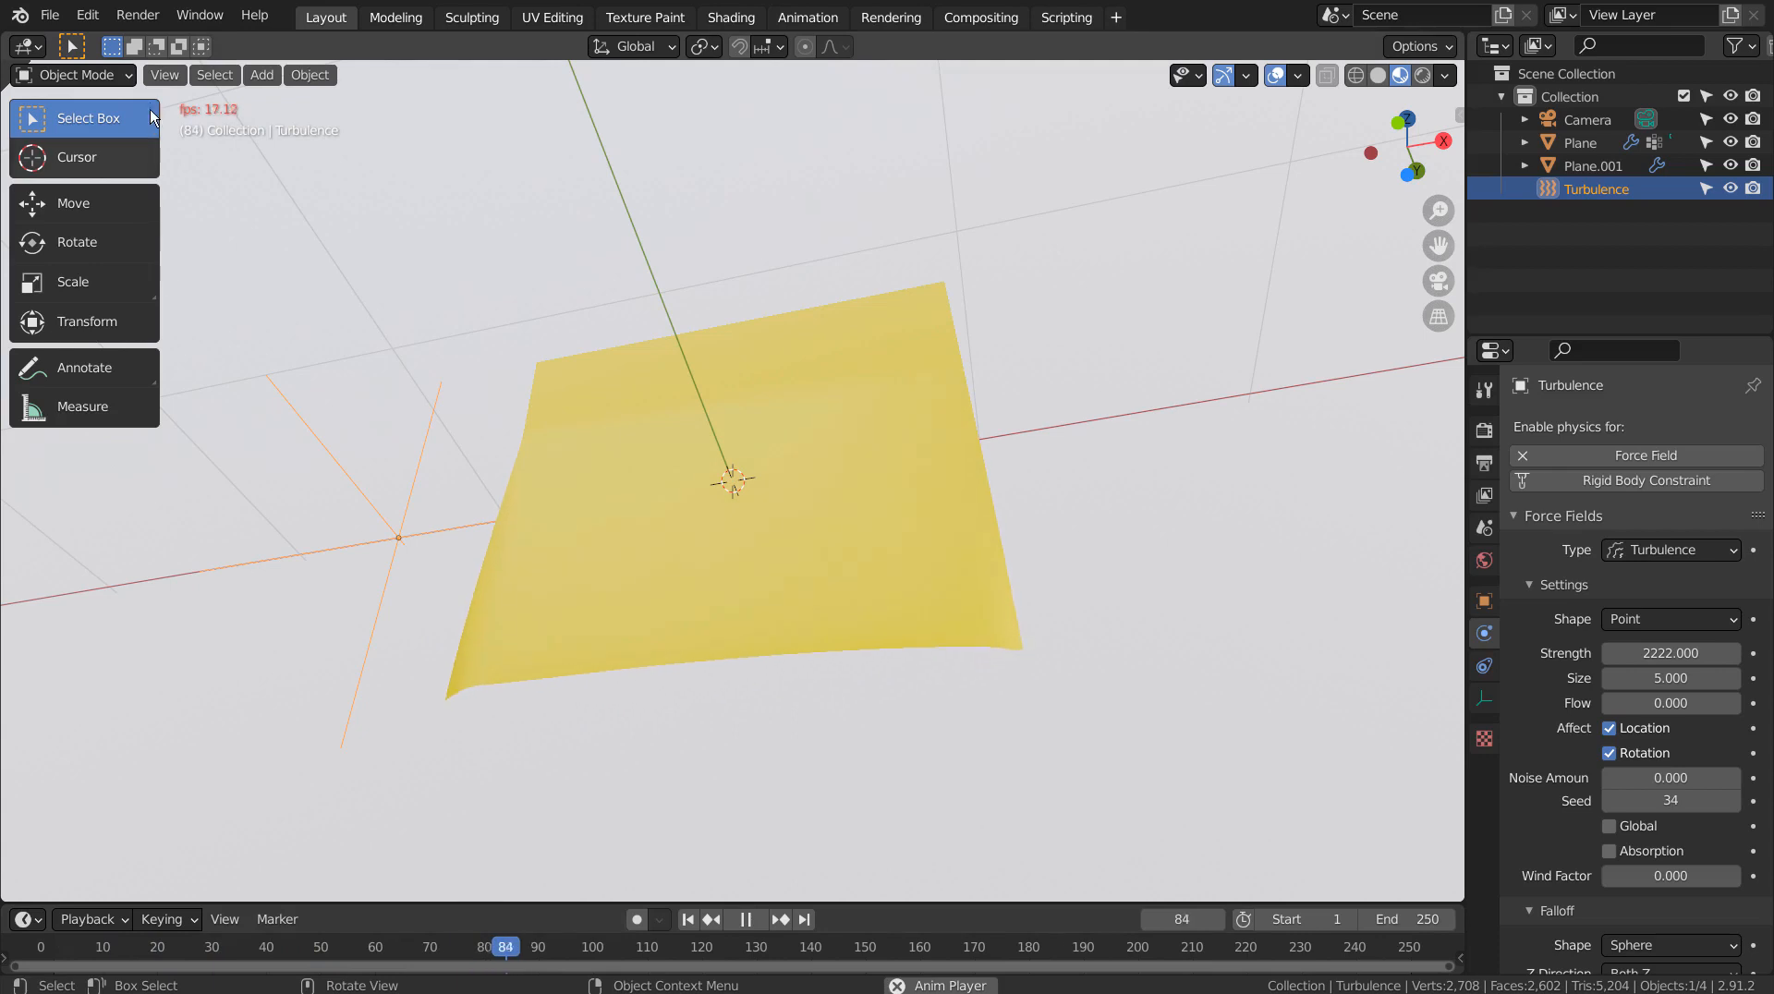
Put the yellow plane into Weight Paint mode and view its painted weights from the front
{"action": "left_click", "coordinate": [74, 74]}
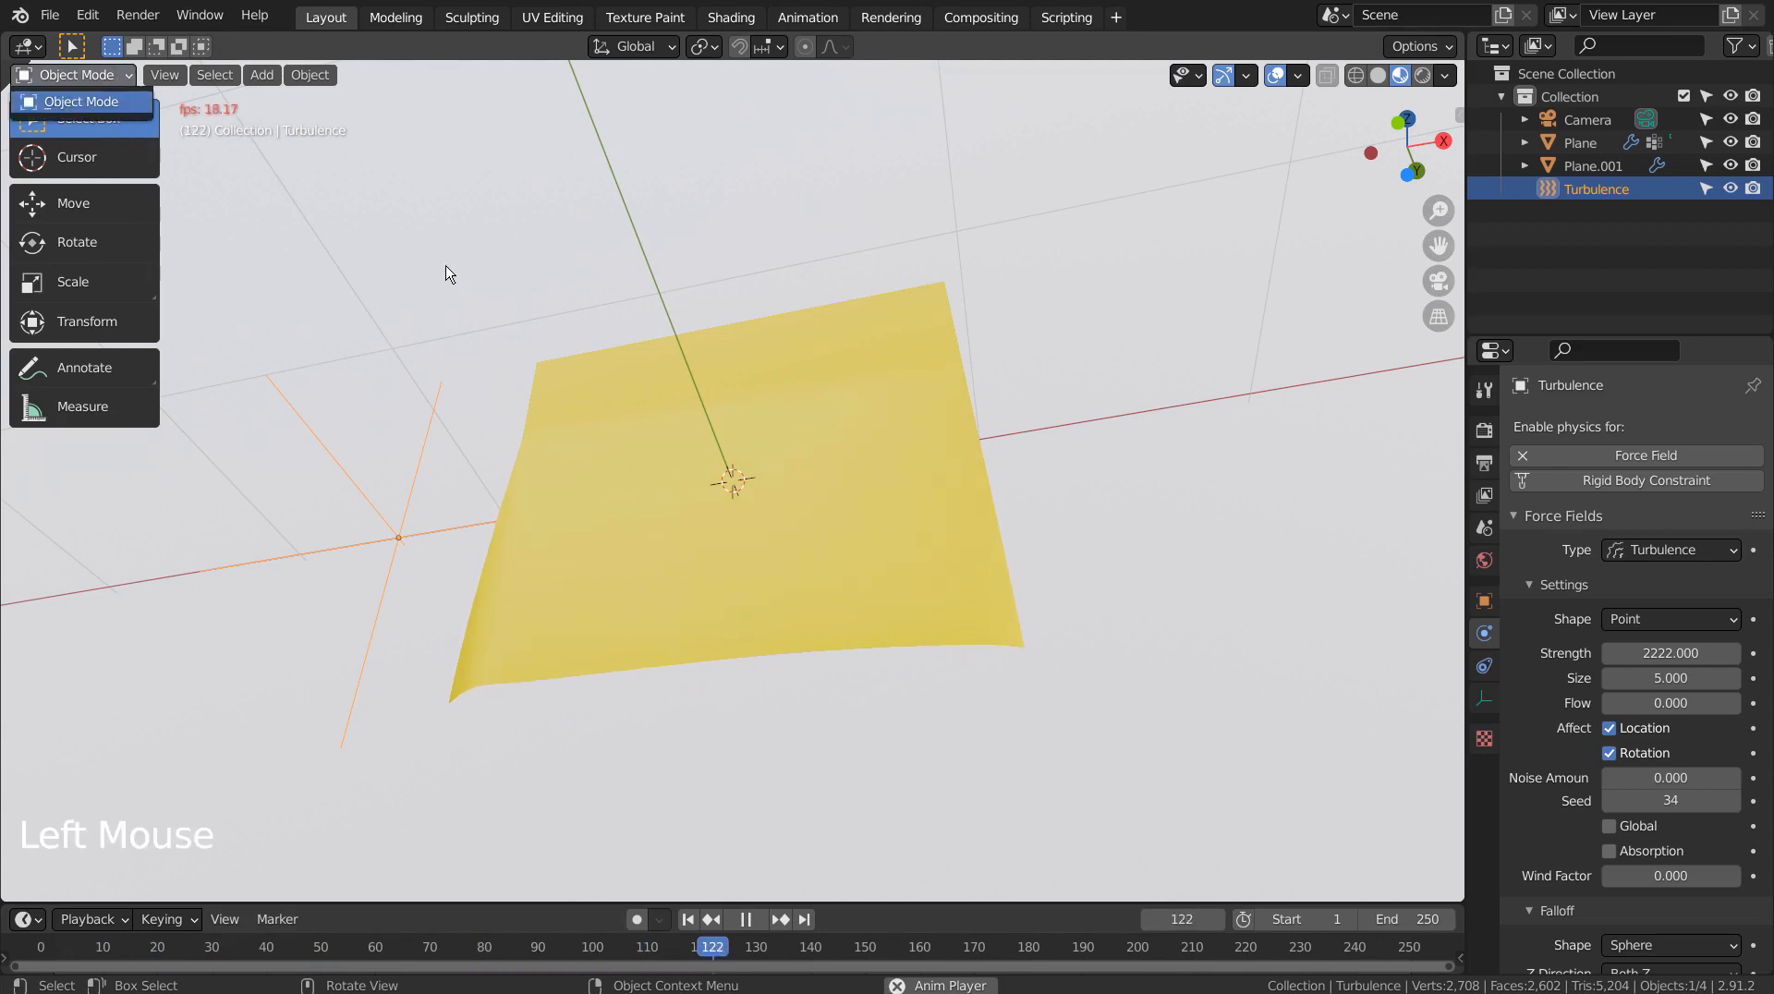
{"action": "left_click", "coordinate": [610, 393]}
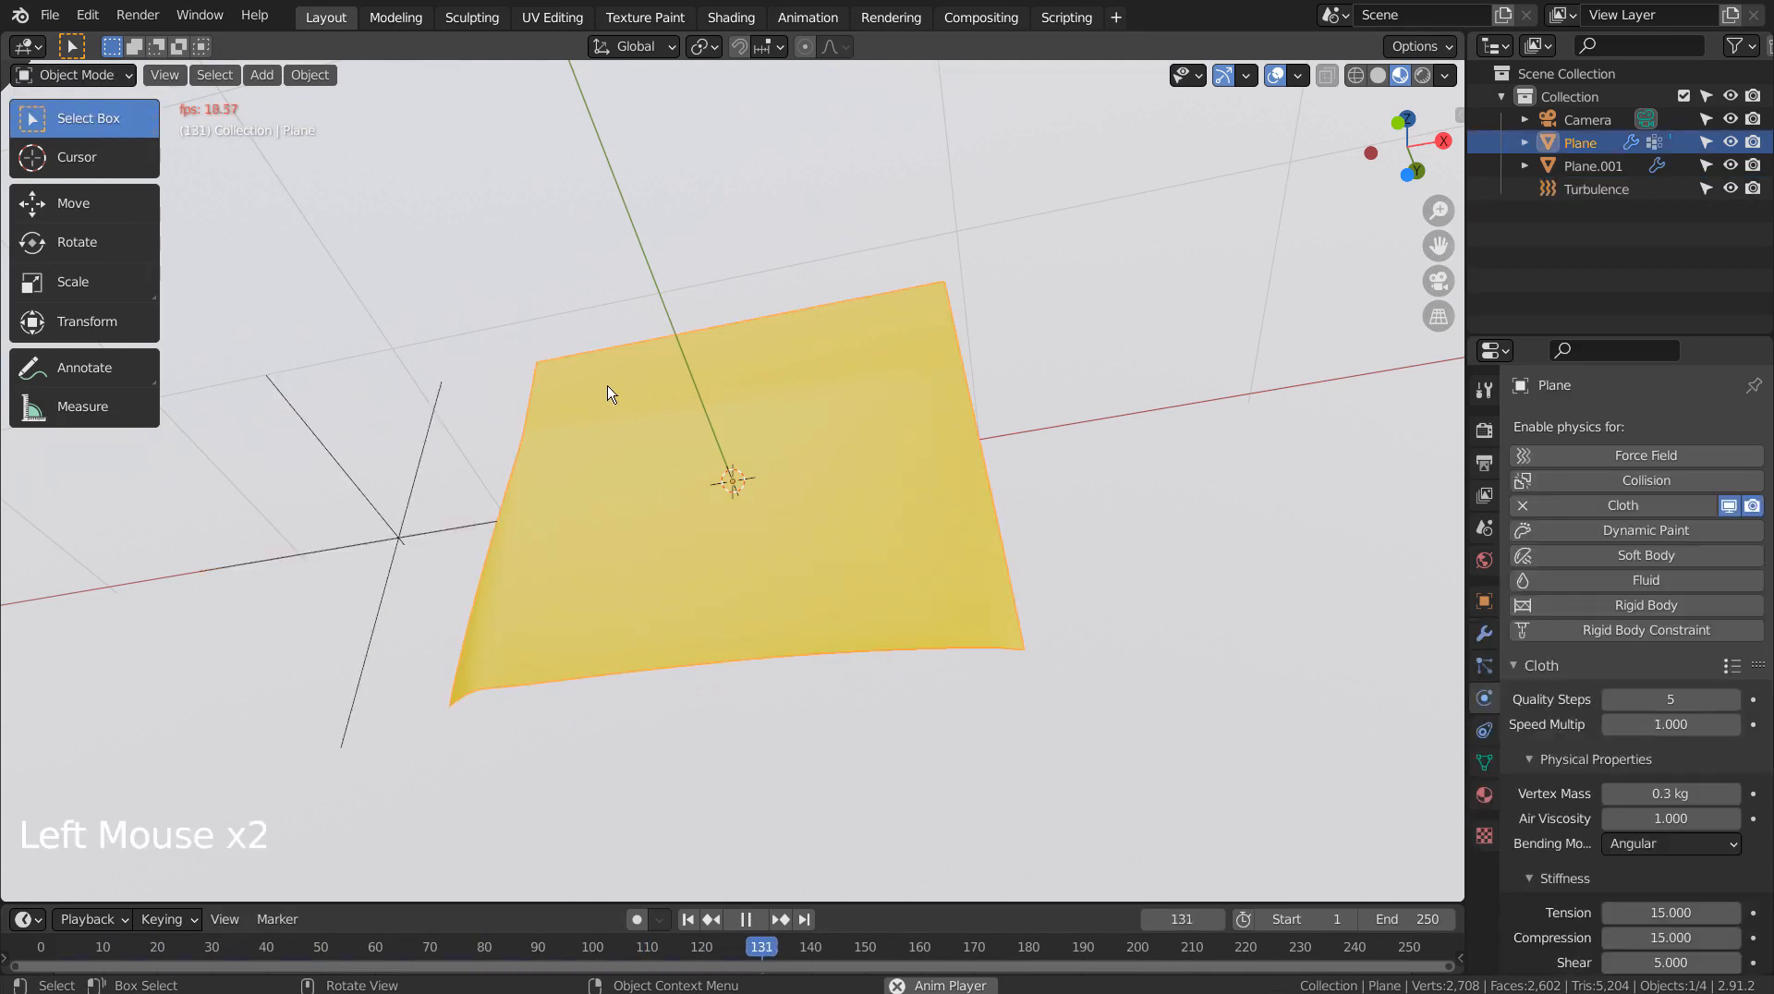
{"action": "left_click", "coordinate": [123, 80]}
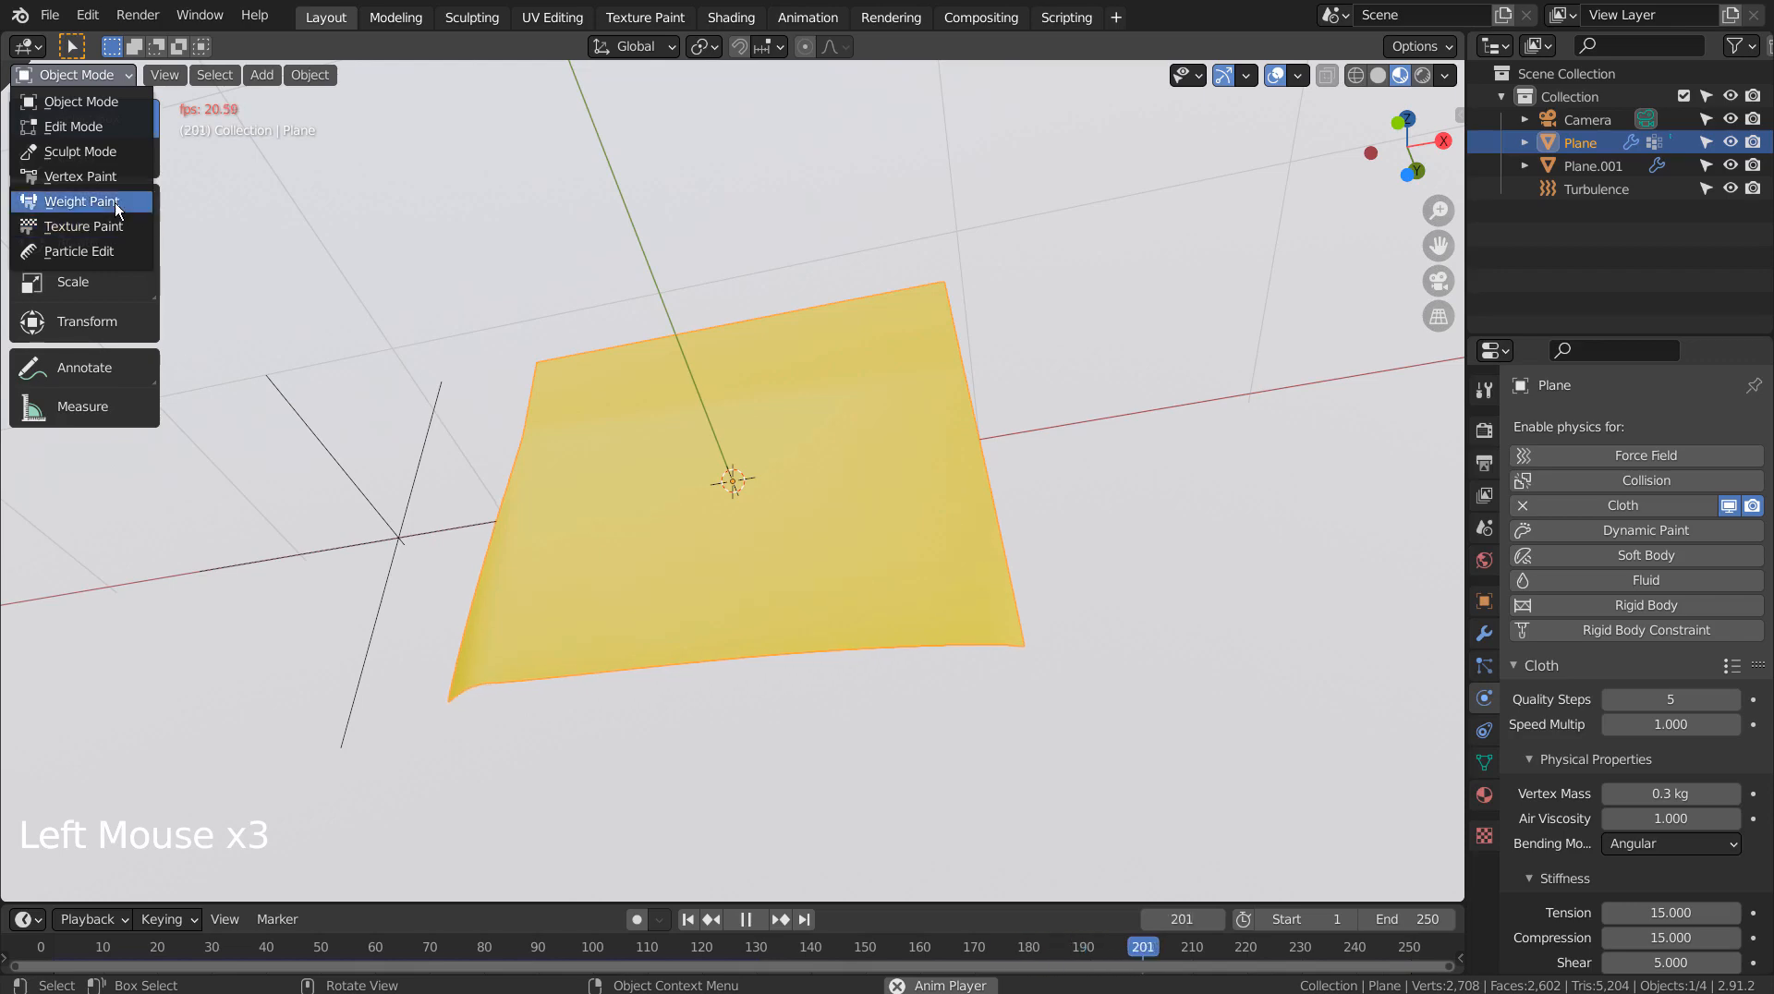
{"action": "left_click", "coordinate": [117, 203]}
{"action": "mouse_move", "coordinate": [702, 536]}
{"action": "middle_mouse_down"}
{"action": "mouse_move", "coordinate": [804, 597]}
{"action": "mouse_move", "coordinate": [772, 622]}
{"action": "mouse_move", "coordinate": [840, 630]}
{"action": "mouse_move", "coordinate": [844, 554]}
{"action": "mouse_move", "coordinate": [1009, 650]}
{"action": "middle_mouse_up"}
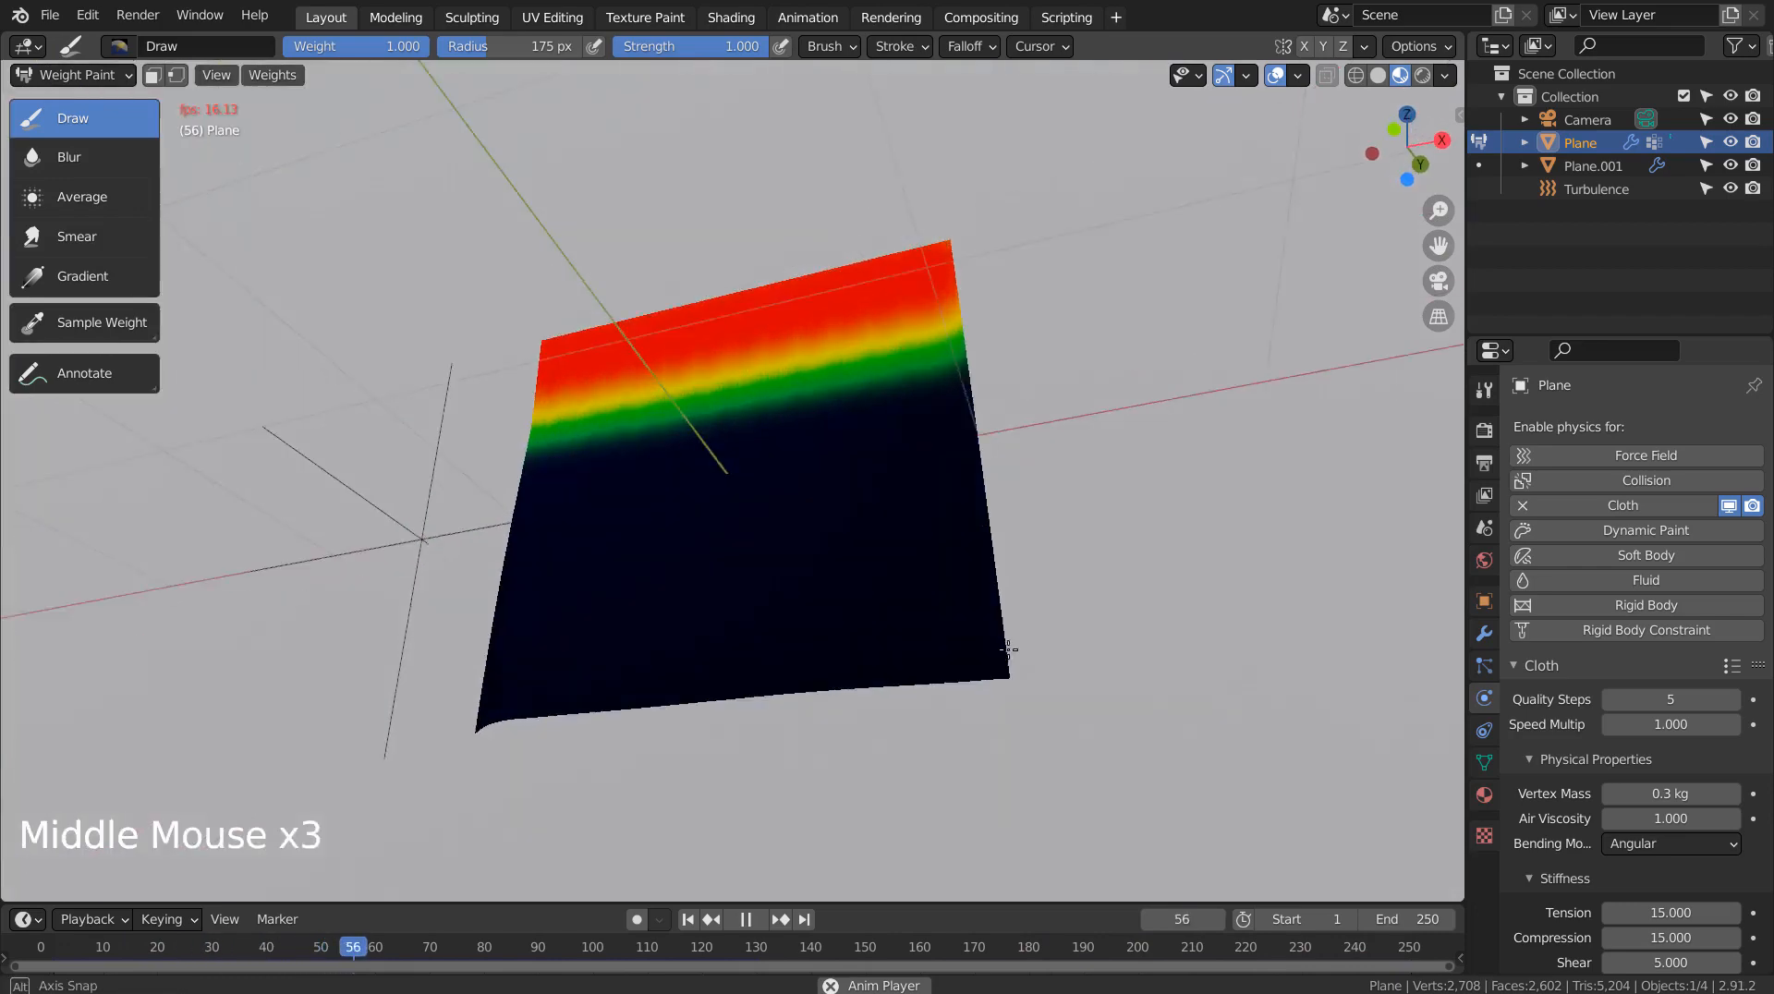
{"action": "mouse_move", "coordinate": [740, 463]}
{"action": "middle_mouse_down"}
{"action": "mouse_move", "coordinate": [961, 534]}
{"action": "mouse_move", "coordinate": [800, 550]}
{"action": "middle_mouse_up"}
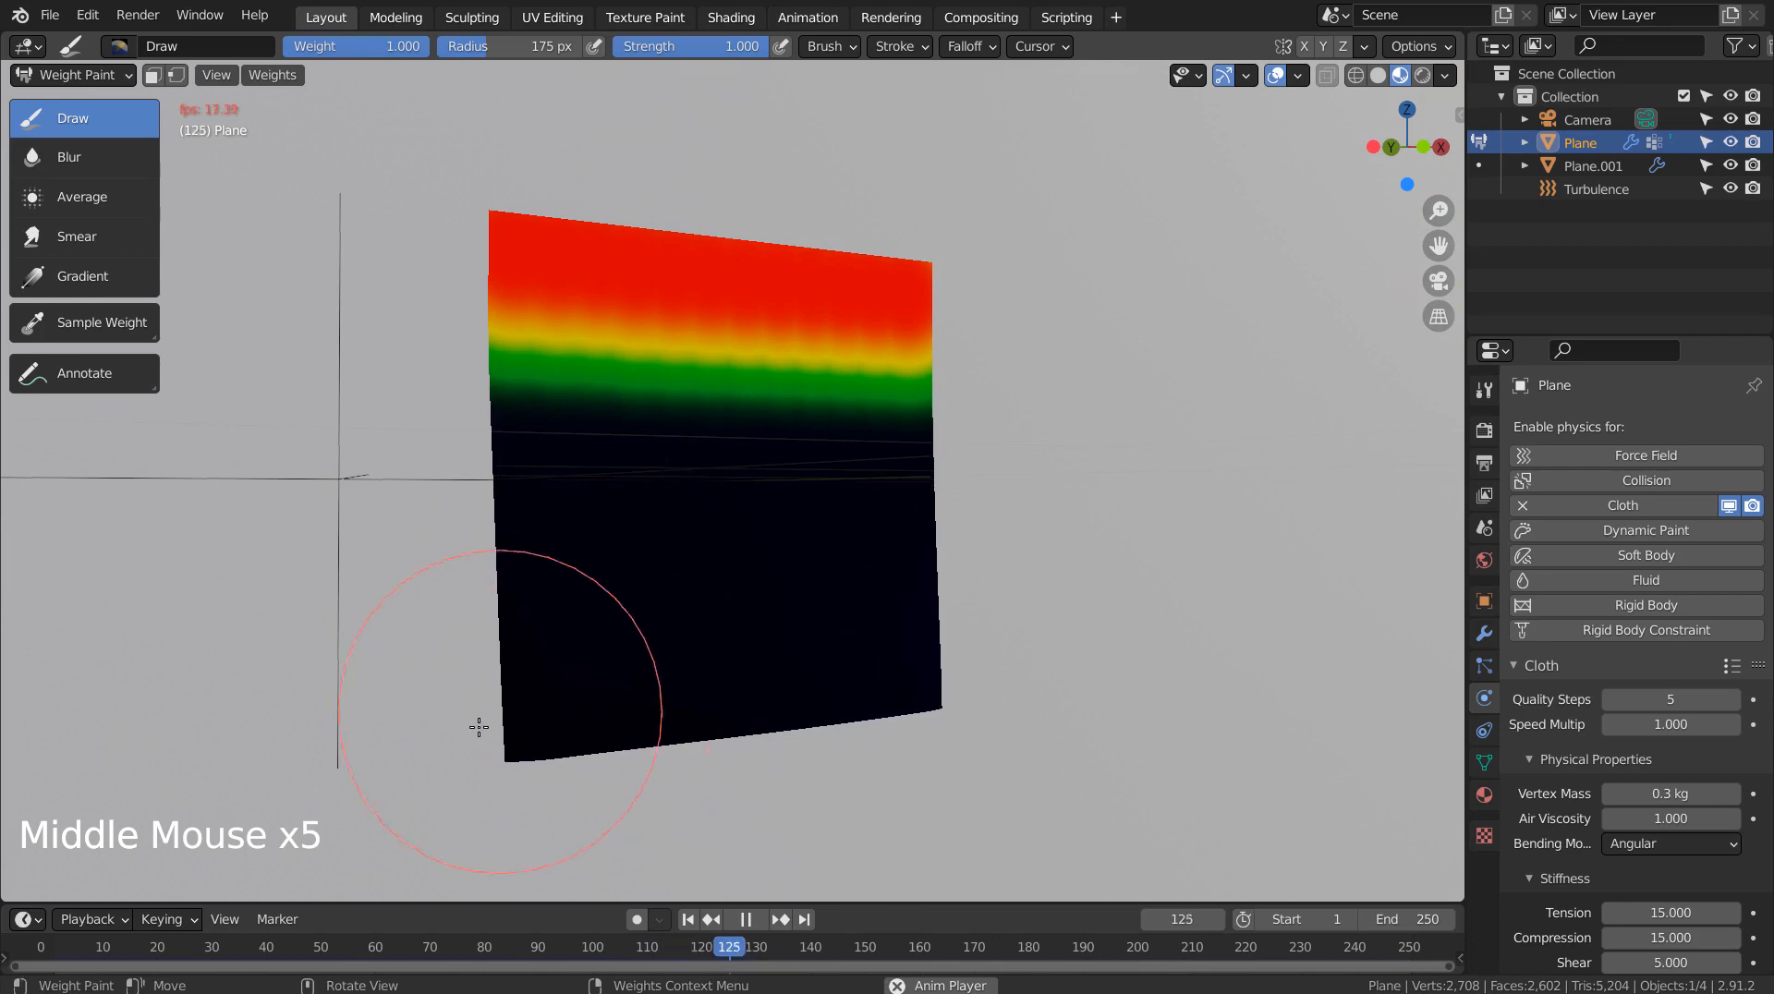
Try painting full weight along the yellow plane's lower edge, across its middle and at its lower corner
{"action": "left_click_drag", "start_coordinate": [479, 728], "coordinate": [1125, 725]}
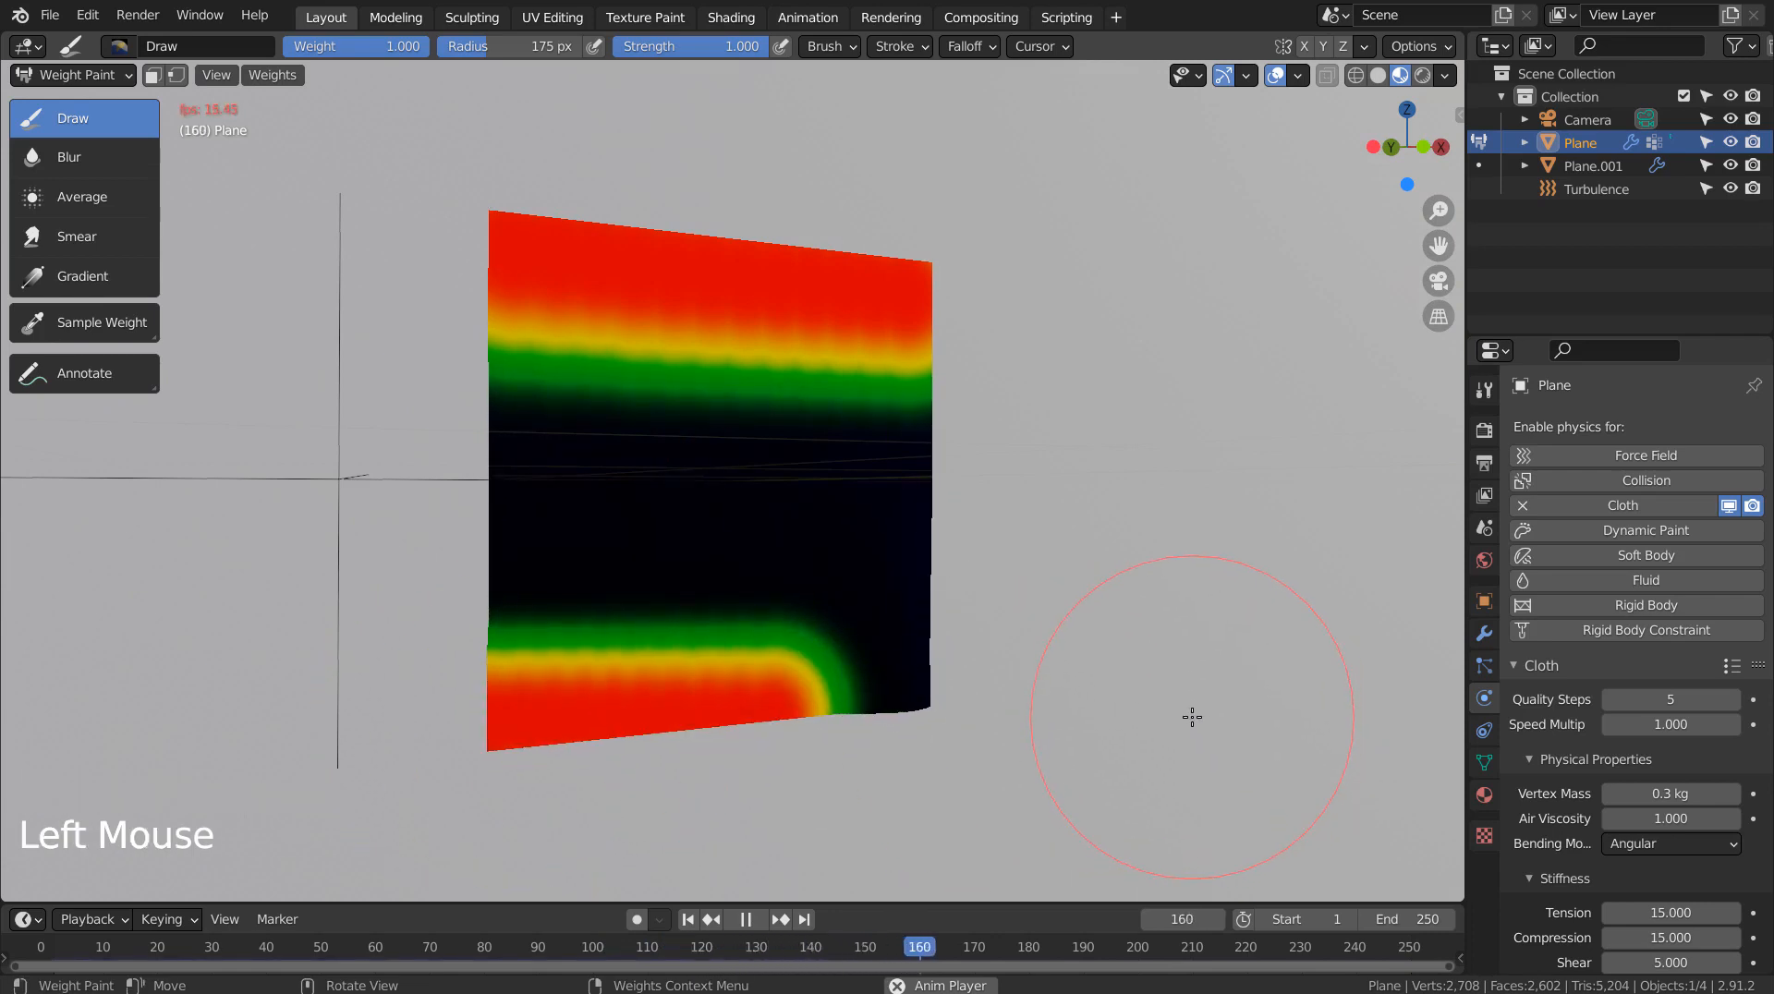
{"action": "mouse_move", "coordinate": [1193, 717]}
{"action": "middle_mouse_down"}
{"action": "mouse_move", "coordinate": [1078, 677]}
{"action": "mouse_move", "coordinate": [959, 586]}
{"action": "mouse_move", "coordinate": [1028, 629]}
{"action": "mouse_move", "coordinate": [1010, 554]}
{"action": "mouse_move", "coordinate": [959, 619]}
{"action": "mouse_move", "coordinate": [1090, 551]}
{"action": "mouse_move", "coordinate": [1251, 545]}
{"action": "middle_mouse_up"}
{"action": "scroll", "coordinate": [1012, 568], "scroll_direction": "up", "scroll_amount": 3}
{"action": "middle_click_drag", "start_coordinate": [607, 452], "coordinate": [692, 527]}
{"action": "left_click_drag", "start_coordinate": [699, 346], "coordinate": [558, 444]}
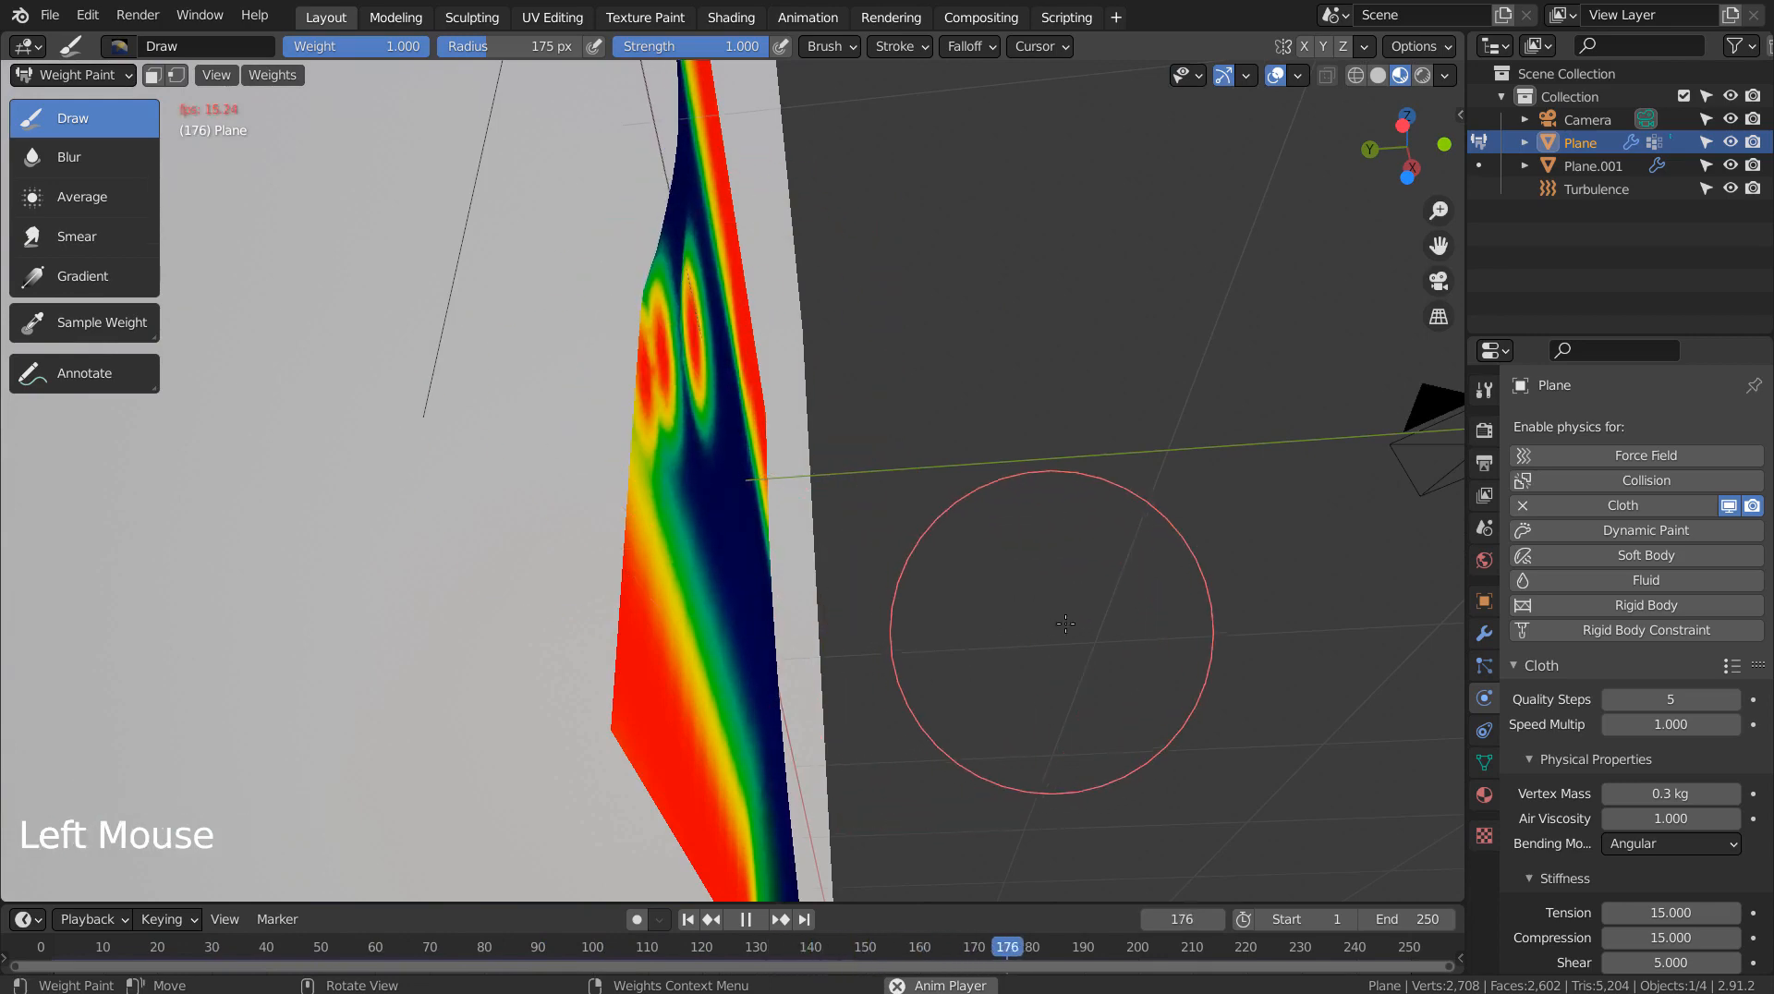
{"action": "mouse_move", "coordinate": [974, 596]}
{"action": "middle_mouse_down"}
{"action": "mouse_move", "coordinate": [918, 610]}
{"action": "mouse_move", "coordinate": [626, 564]}
{"action": "middle_mouse_up"}
{"action": "mouse_move", "coordinate": [456, 574]}
{"action": "left_mouse_down"}
{"action": "mouse_move", "coordinate": [376, 515]}
{"action": "mouse_move", "coordinate": [1089, 586]}
{"action": "mouse_move", "coordinate": [1182, 649]}
{"action": "left_mouse_up"}
{"action": "middle_click_drag", "start_coordinate": [1183, 648], "coordinate": [1038, 547]}
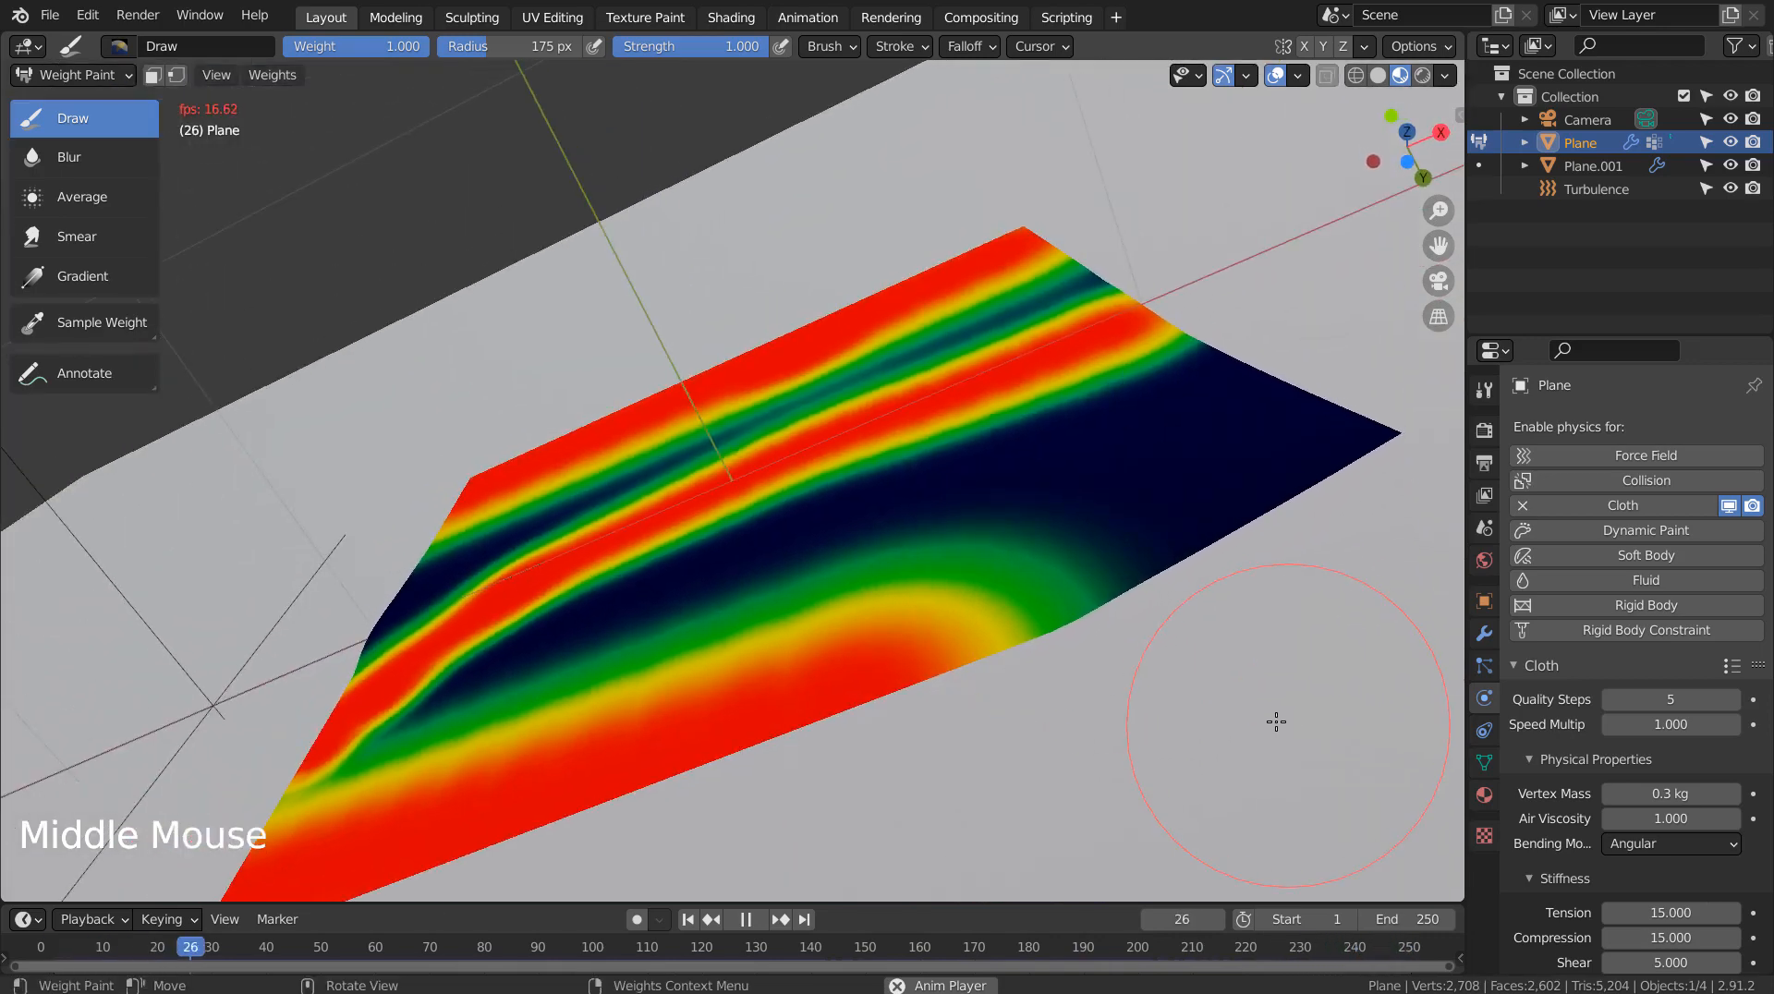
{"action": "left_click_drag", "start_coordinate": [1301, 444], "coordinate": [1299, 448]}
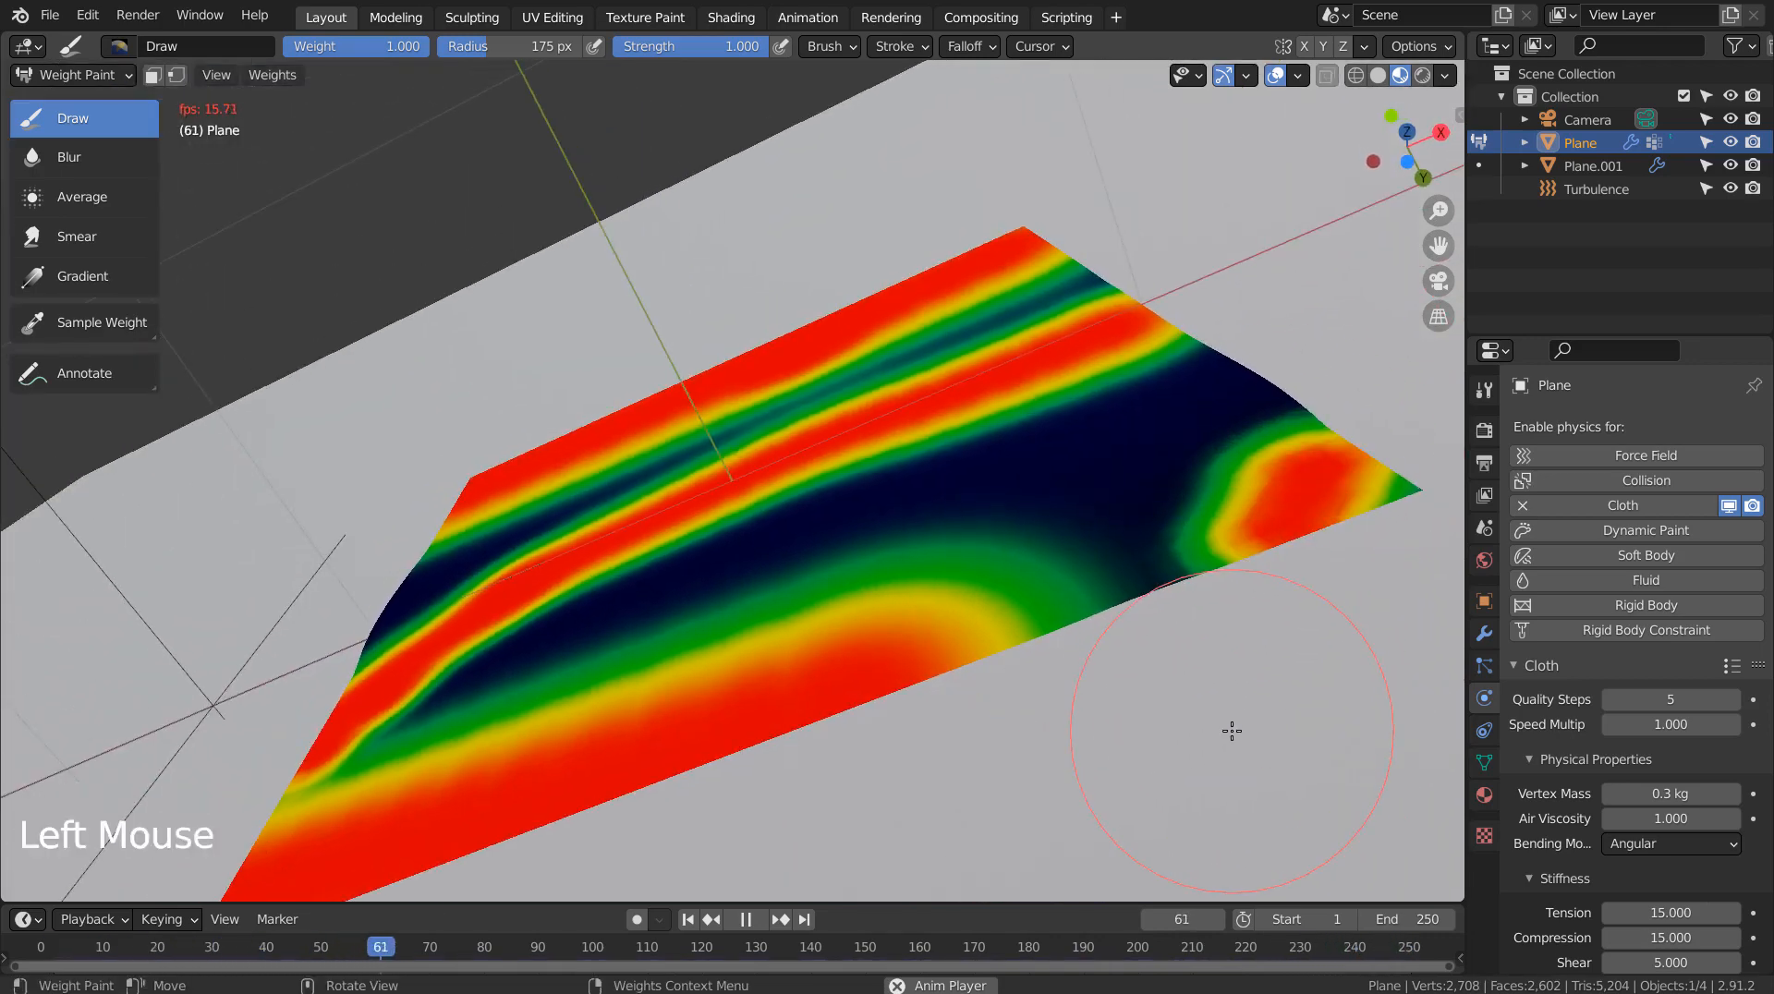
Undo all the new weight strokes on the yellow plane and return it to Object Mode
{"action": "middle_click_drag", "start_coordinate": [1059, 559], "coordinate": [1085, 708]}
{"action": "key", "text": "ctrl+z"}
{"action": "key", "text": "ctrl+z"}
{"action": "key", "text": "ctrl+z"}
{"action": "key", "text": "ctrl+z"}
{"action": "key", "text": "ctrl+z"}
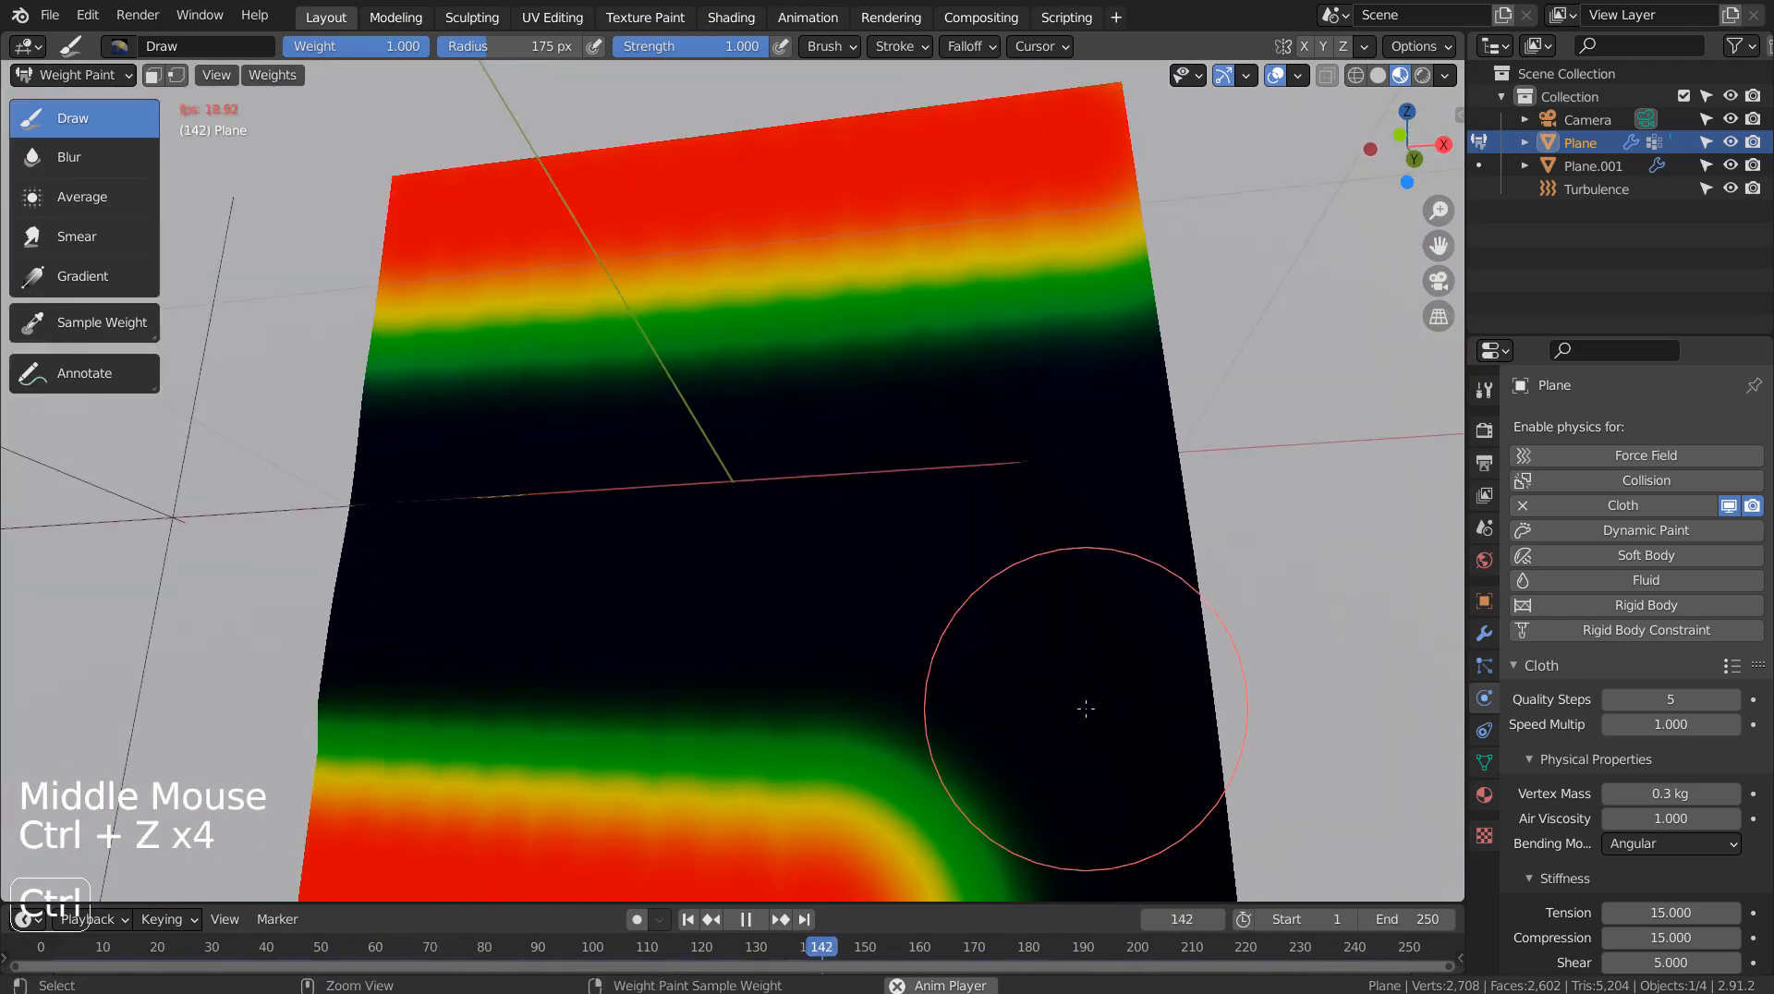
{"action": "scroll", "coordinate": [1022, 628], "scroll_direction": "down", "scroll_amount": 4}
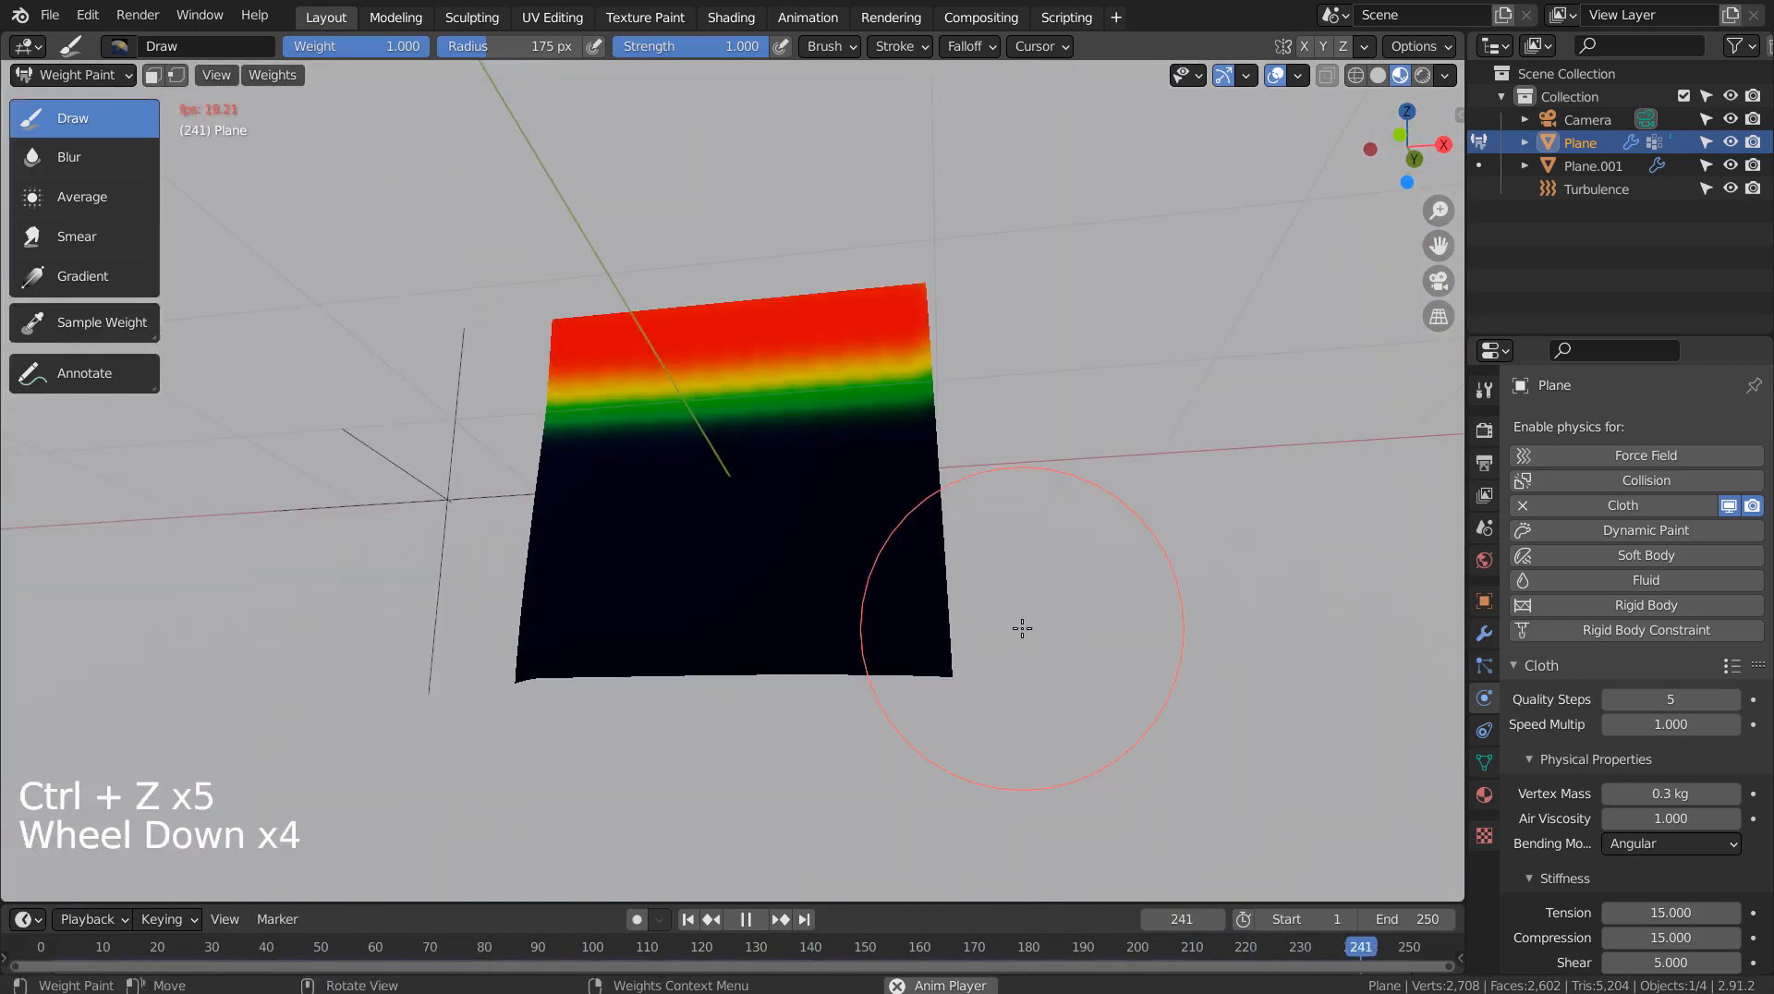
{"action": "key", "text": "Tab"}
{"action": "key", "text": "Tab"}
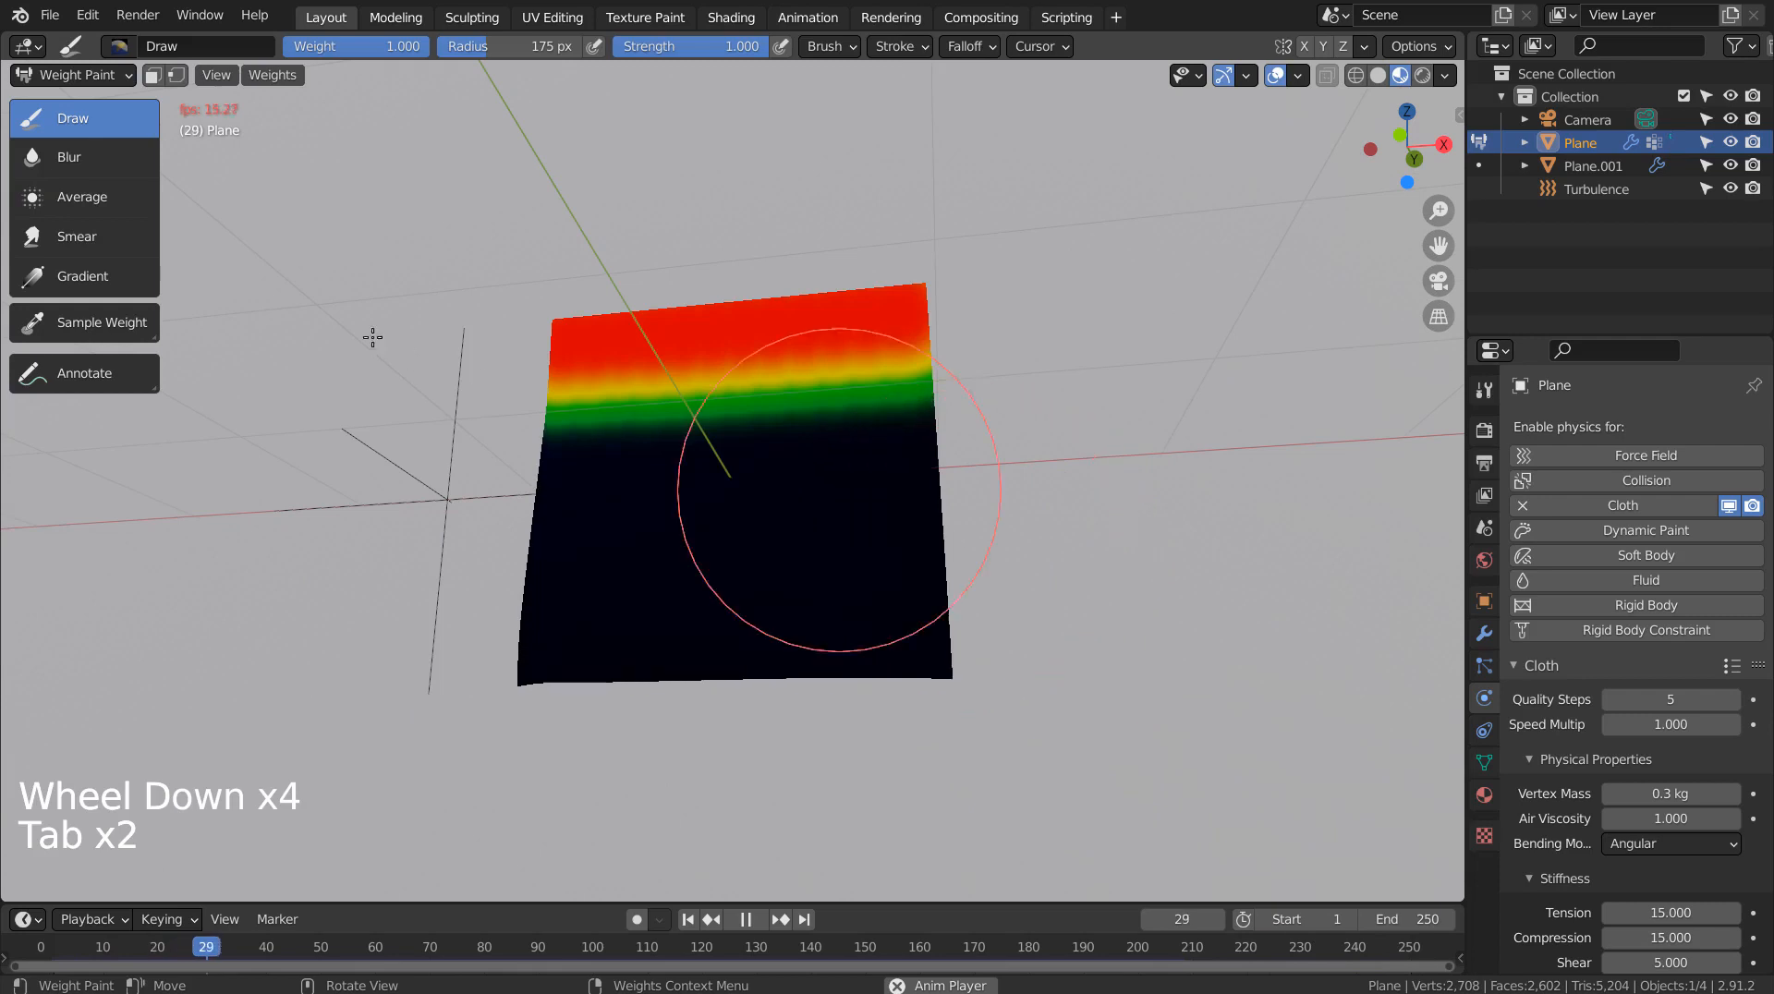
{"action": "left_click", "coordinate": [108, 81]}
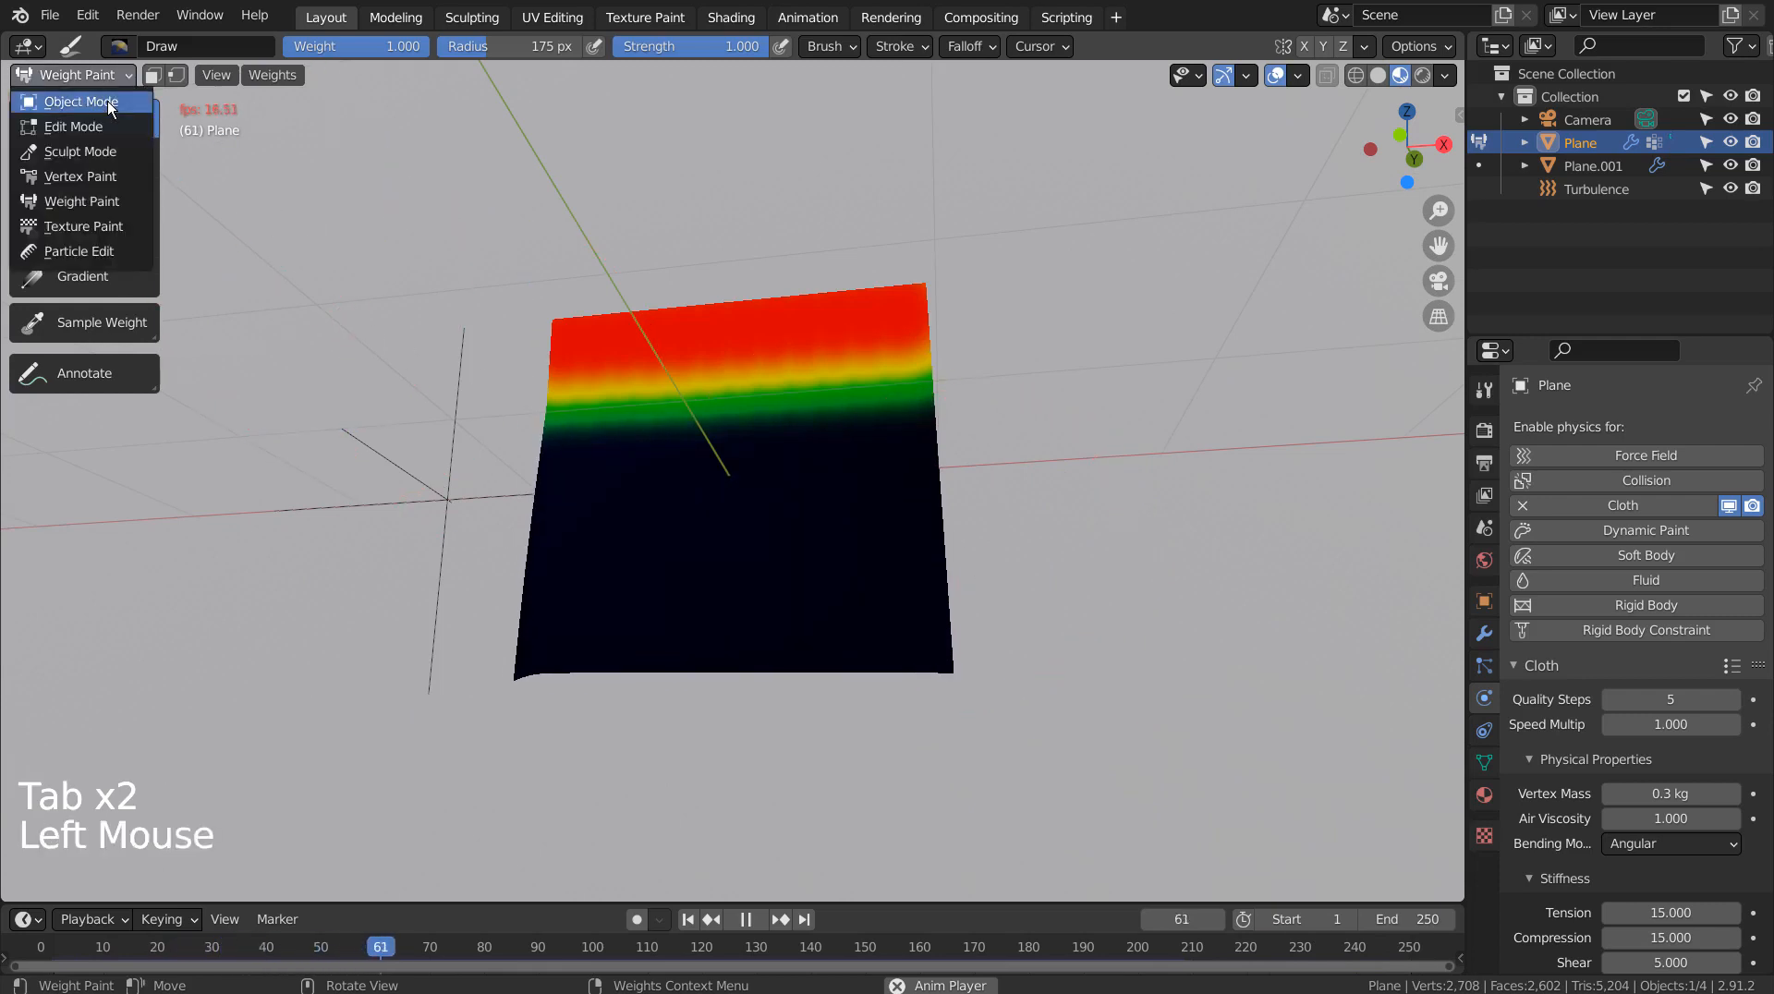
{"action": "left_click", "coordinate": [107, 102]}
Duplicate the yellow cloth plane twice along the global X axis, offsetting each copy about 2.15 m to form a row of three
{"action": "scroll", "coordinate": [764, 430], "scroll_direction": "down", "scroll_amount": 3}
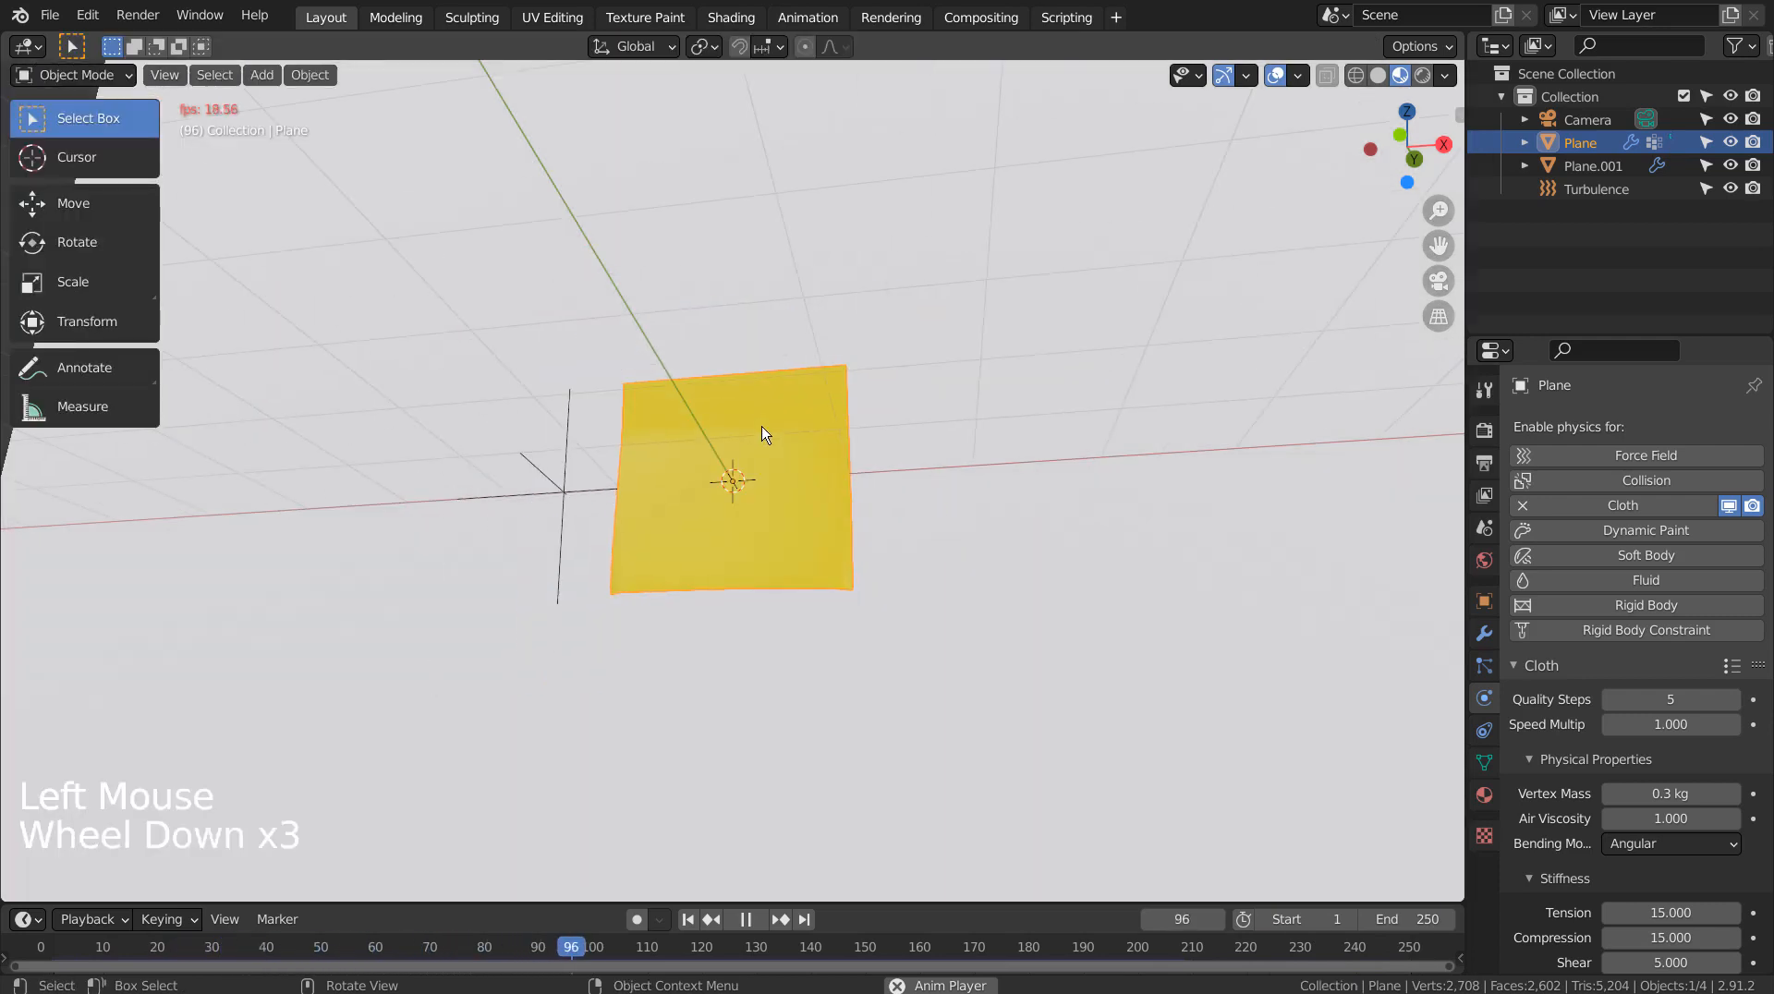
{"action": "key", "text": "shift+d"}
{"action": "left_click", "coordinate": [1015, 427]}
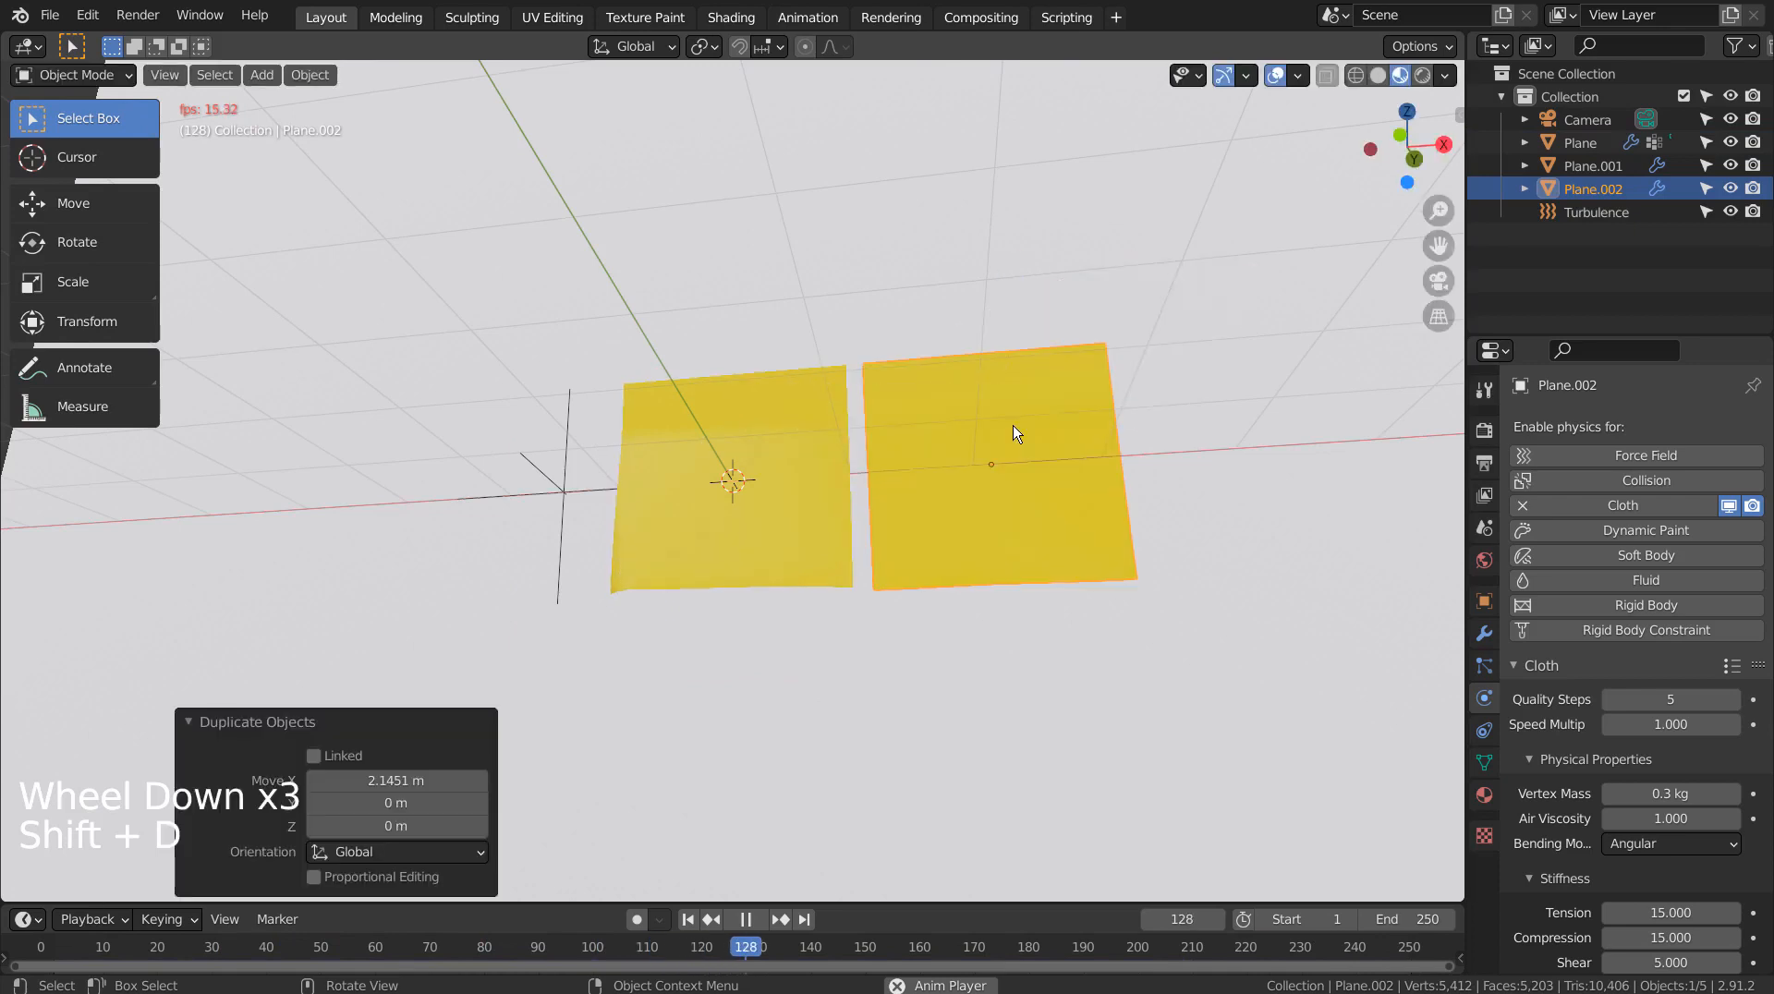
{"action": "key", "text": "shift+d"}
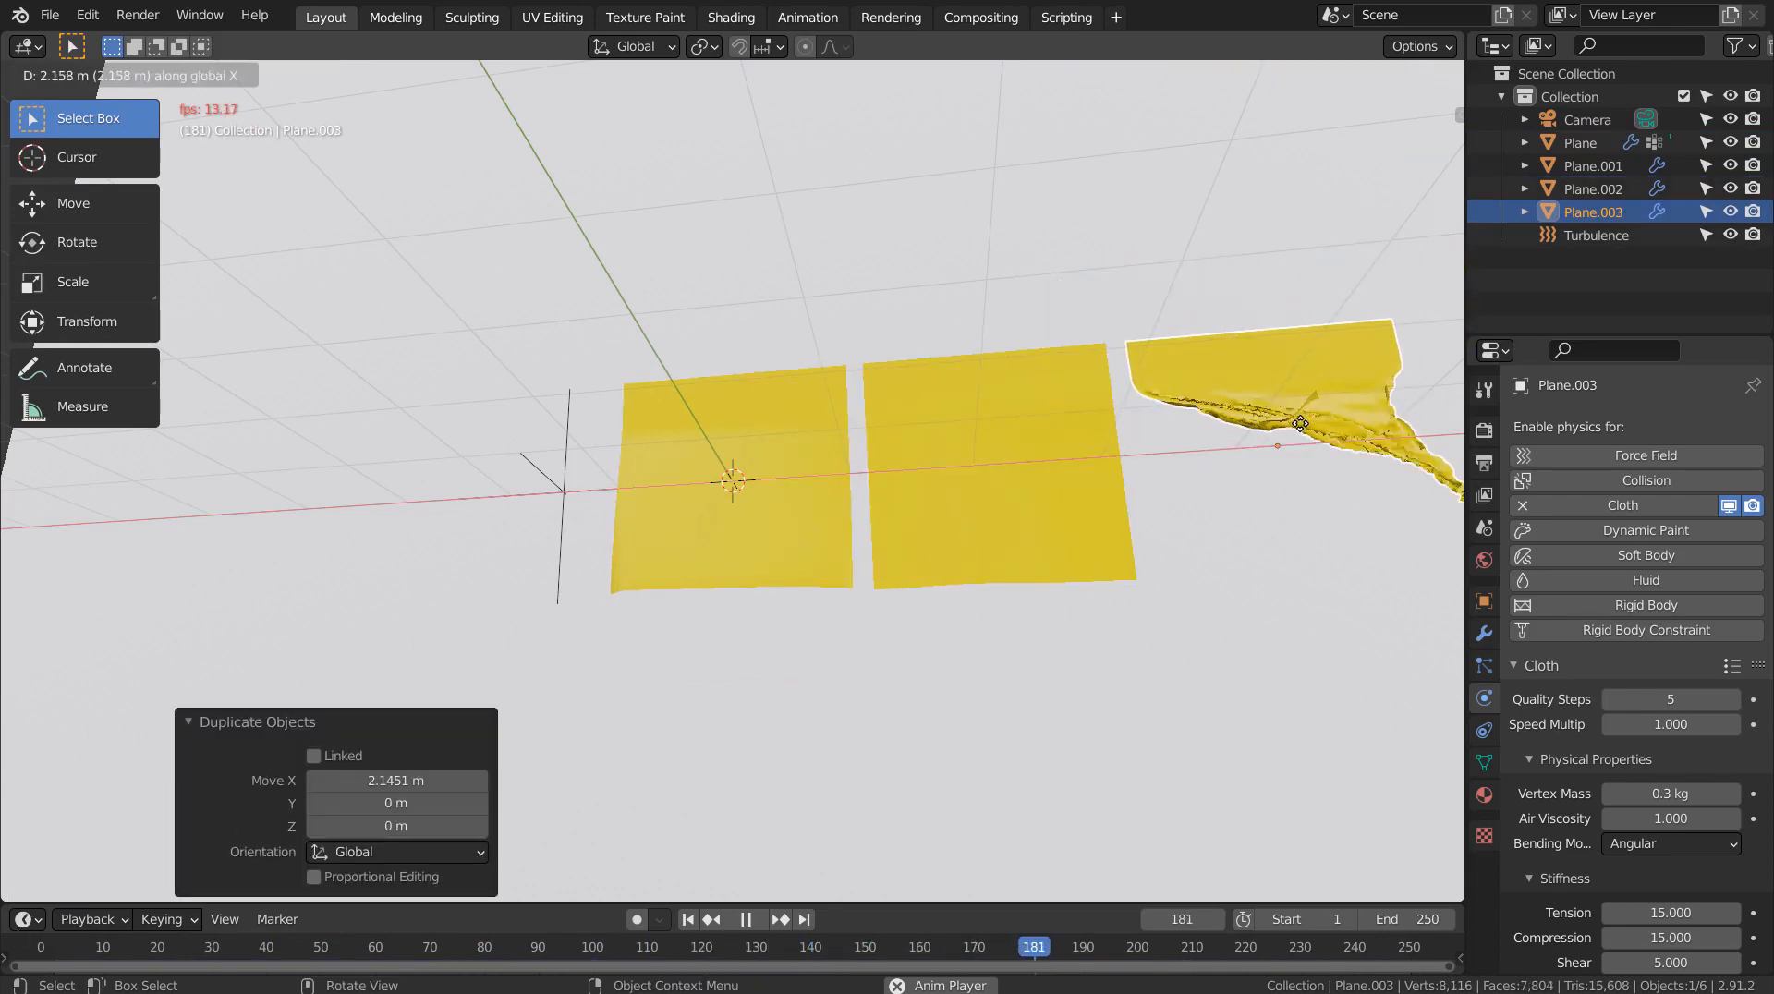
{"action": "left_click", "coordinate": [1304, 434]}
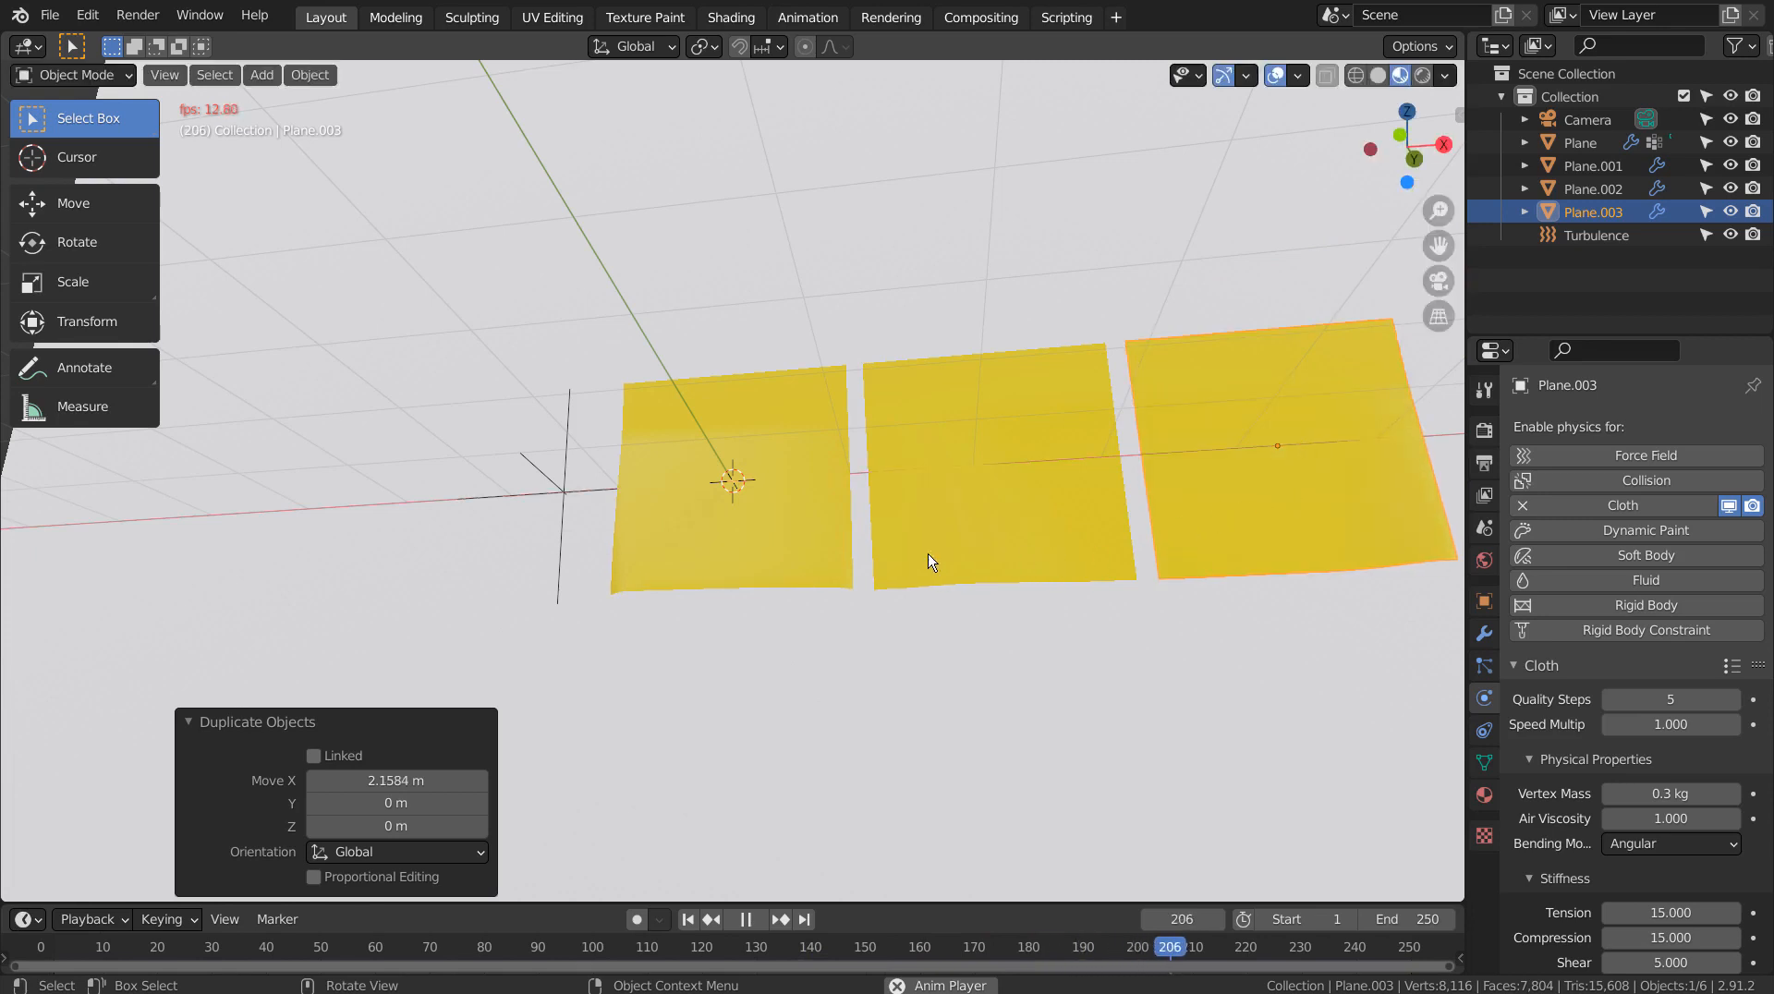
Set the cloth vertex mass of the original yellow plane to 11 kg
{"action": "left_click", "coordinate": [566, 479]}
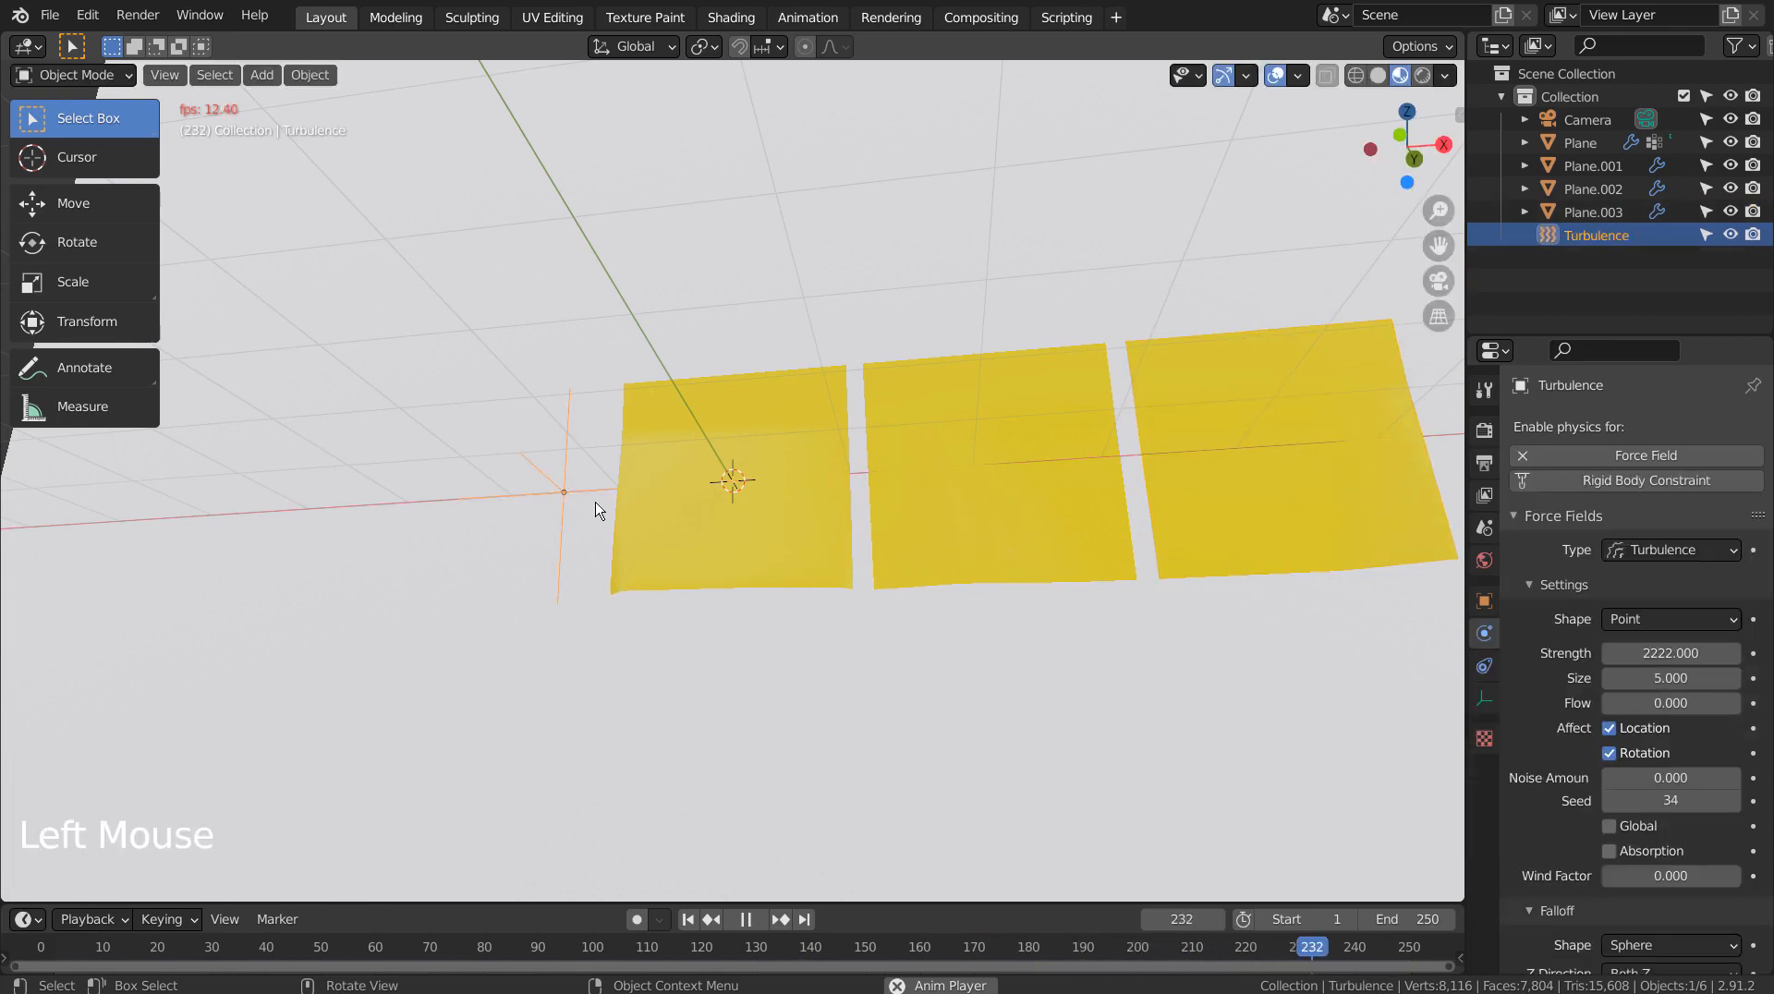
{"action": "left_click", "coordinate": [764, 502]}
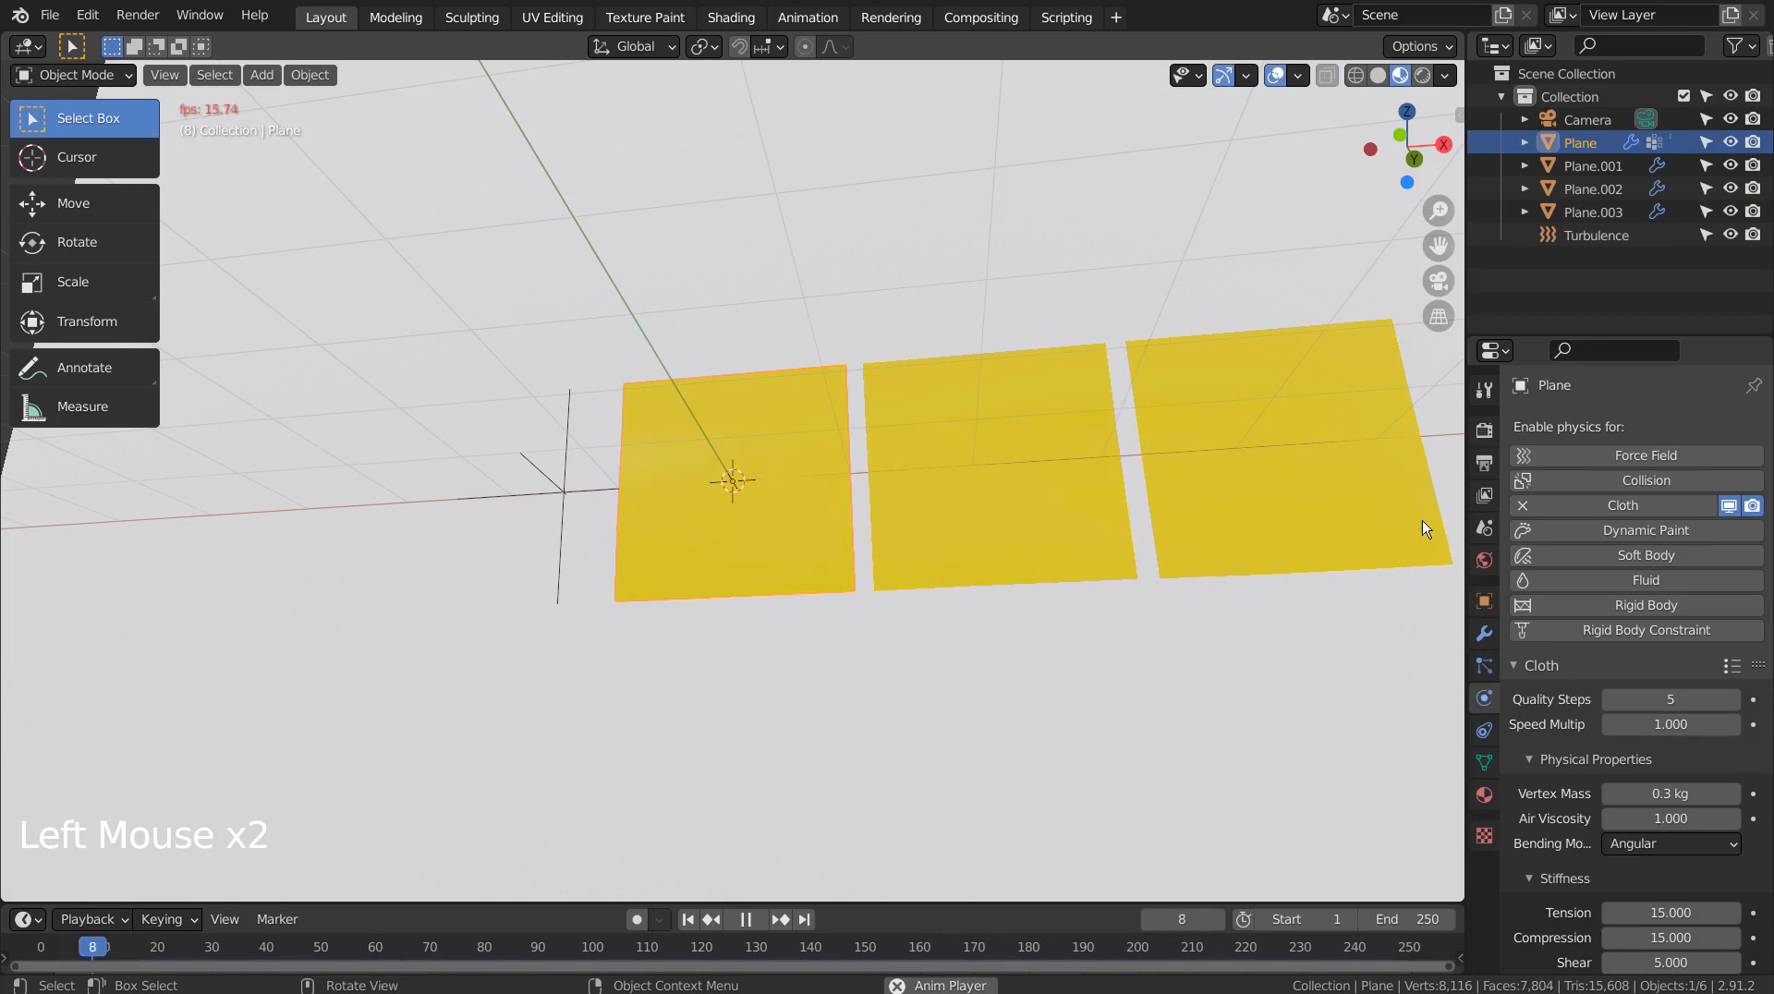
{"action": "left_click", "coordinate": [1671, 794]}
{"action": "type", "text": "11"}
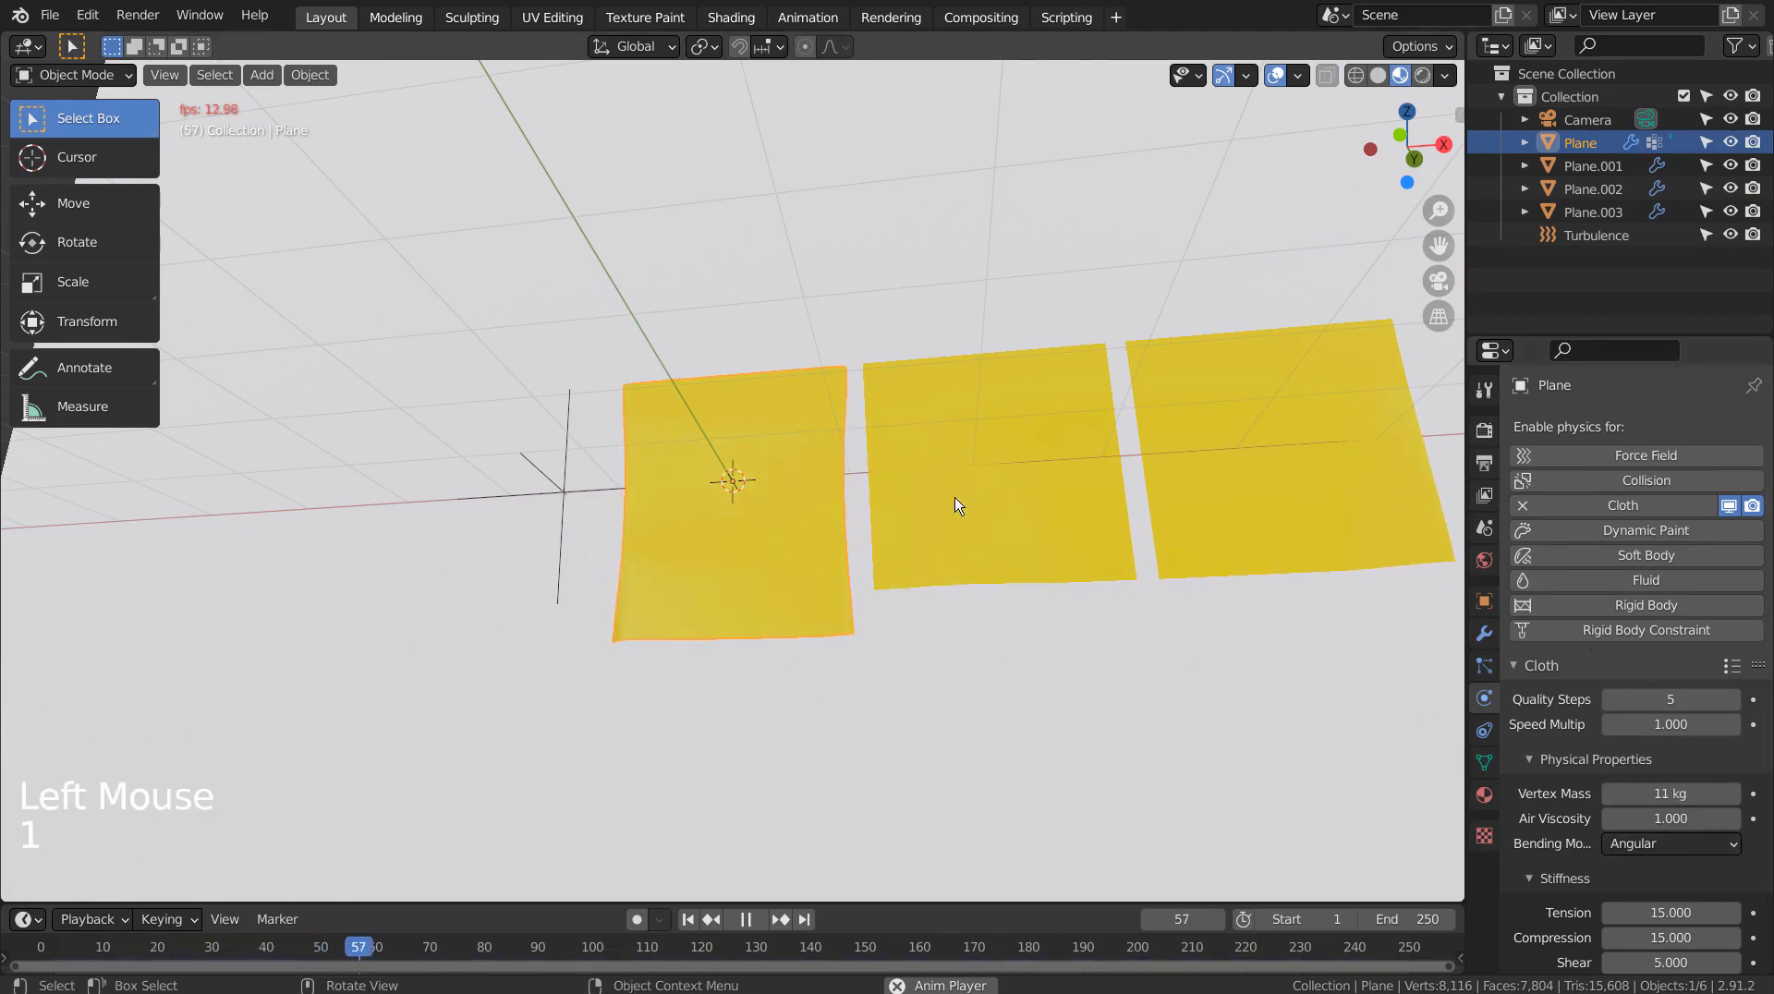
Set the cloth vertex mass of both duplicated yellow planes to 11 kg
{"action": "left_click", "coordinate": [962, 507]}
{"action": "double_click", "coordinate": [1663, 794]}
{"action": "type", "text": "11"}
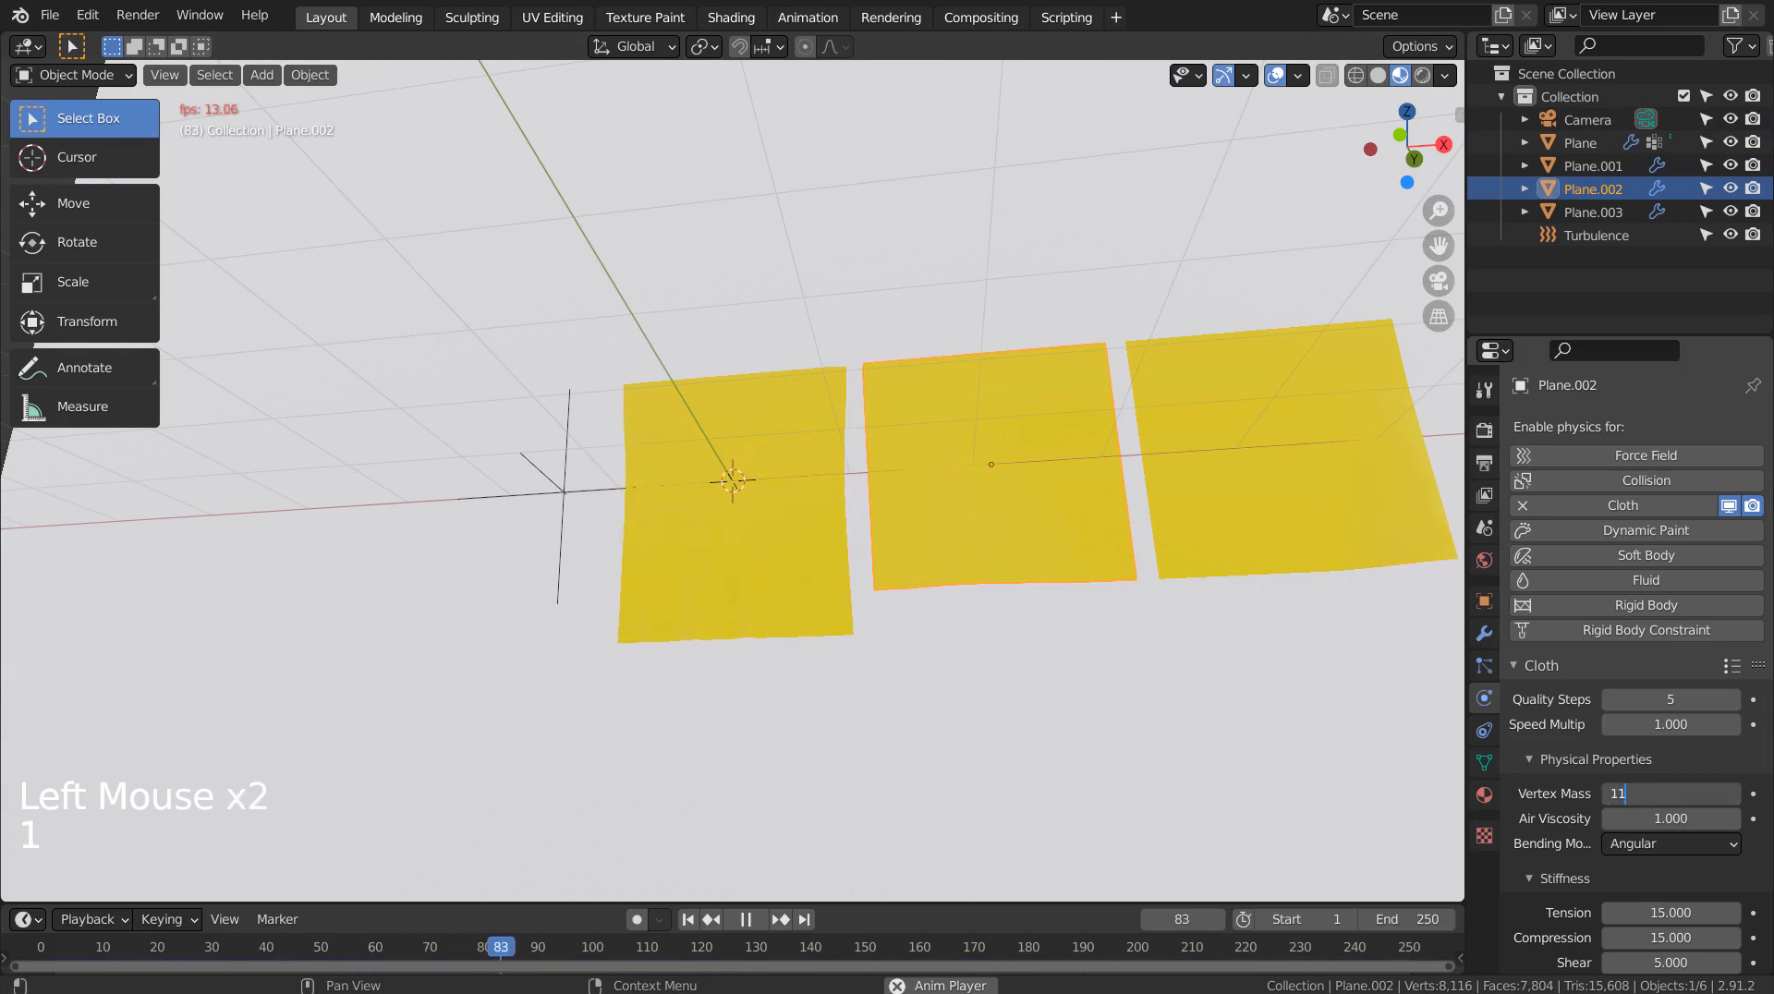
{"action": "left_click", "coordinate": [1381, 526]}
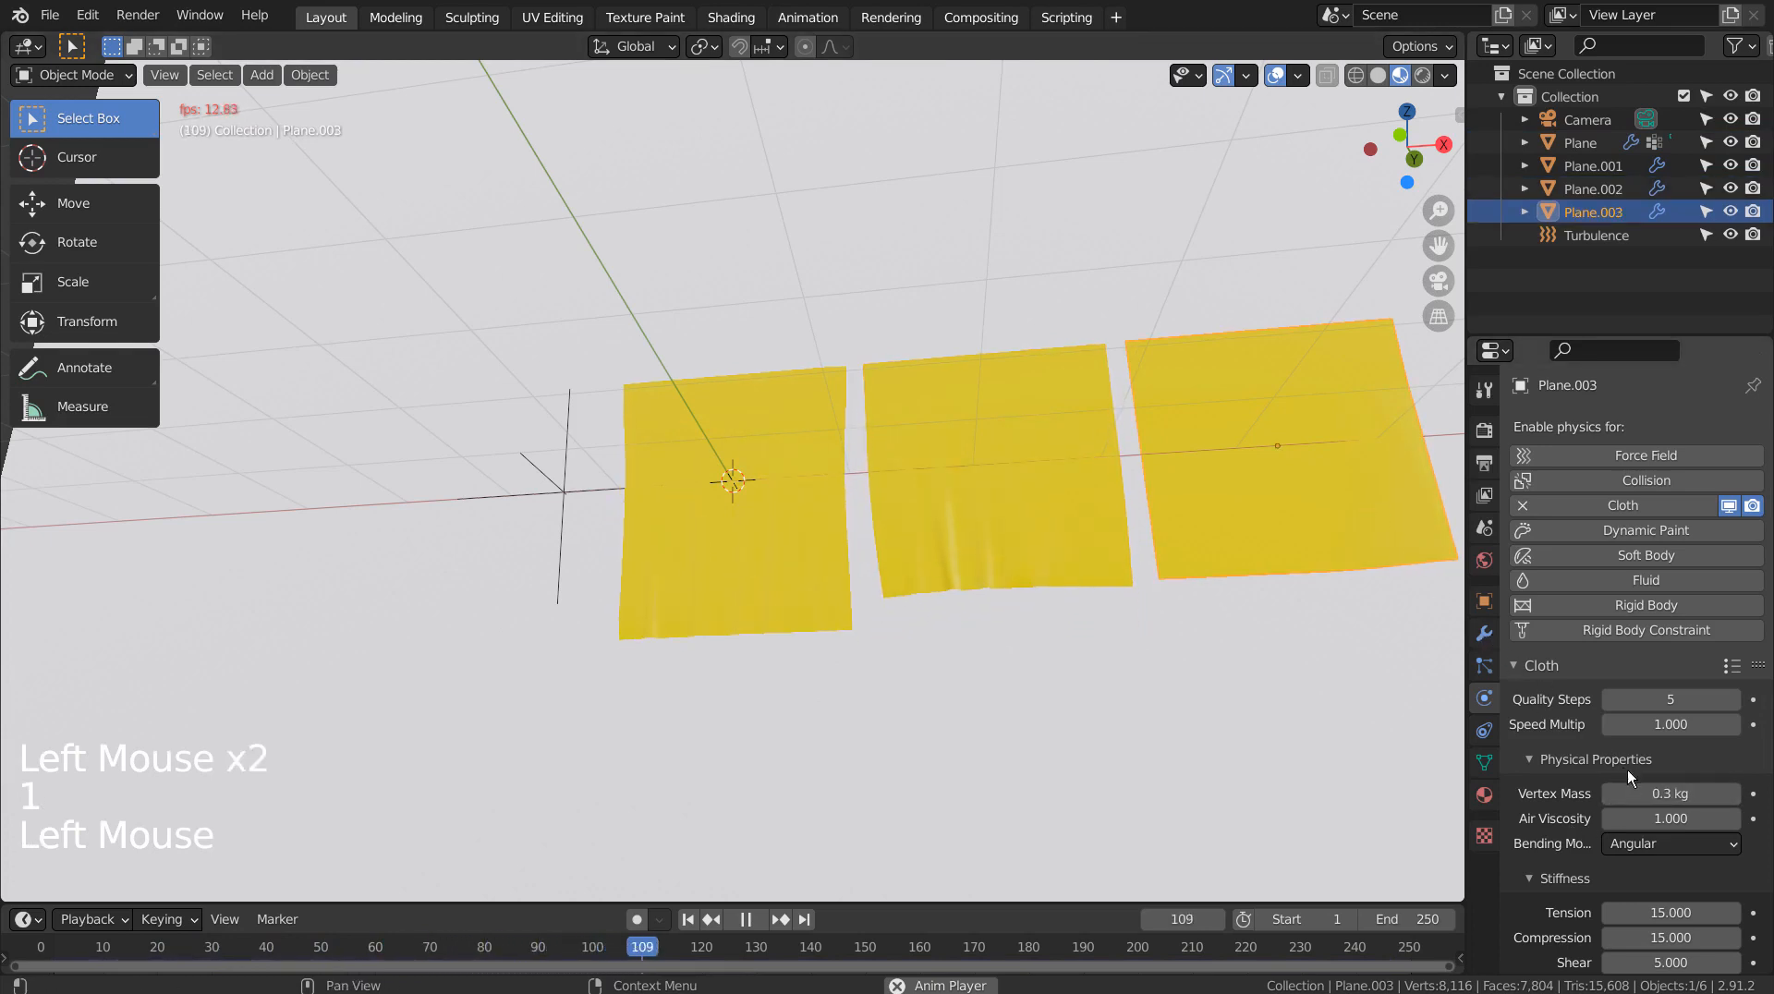
{"action": "double_click", "coordinate": [1664, 794]}
{"action": "type", "text": "11"}
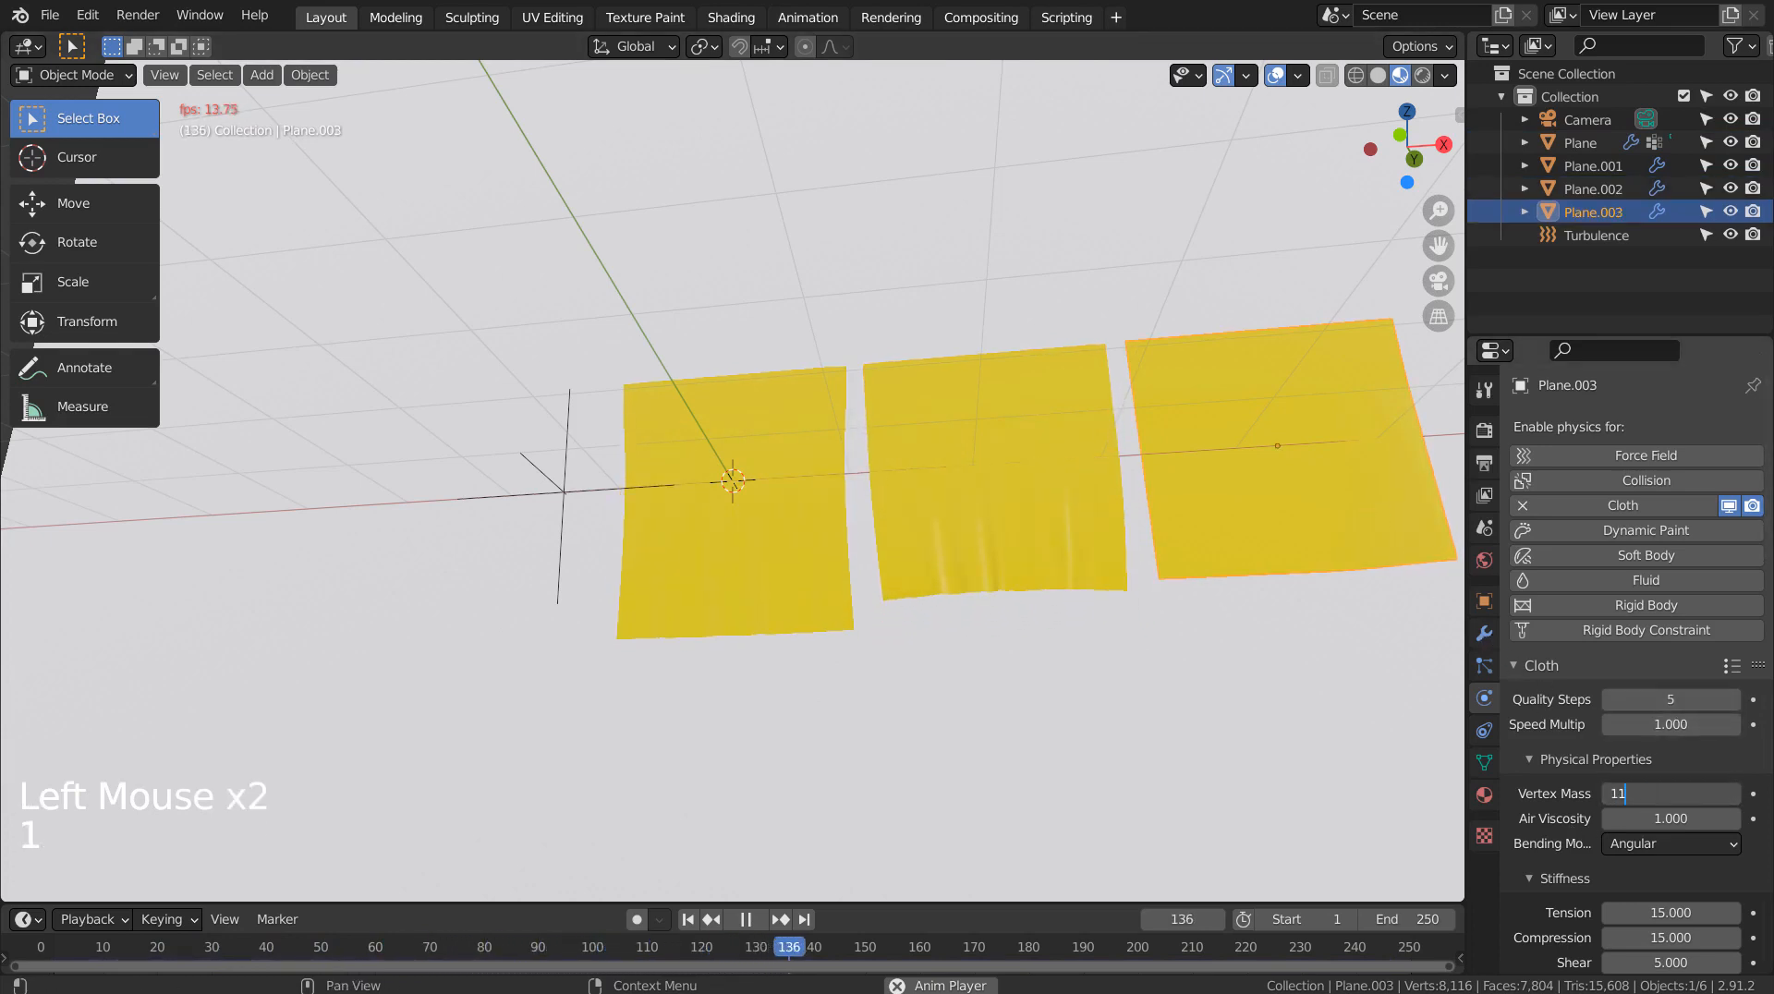
Set the cloth vertex mass of all three yellow planes to 5 kg
{"action": "key", "text": "Return"}
{"action": "left_click", "coordinate": [1669, 794]}
{"action": "type", "text": "5"}
{"action": "key", "text": "Return"}
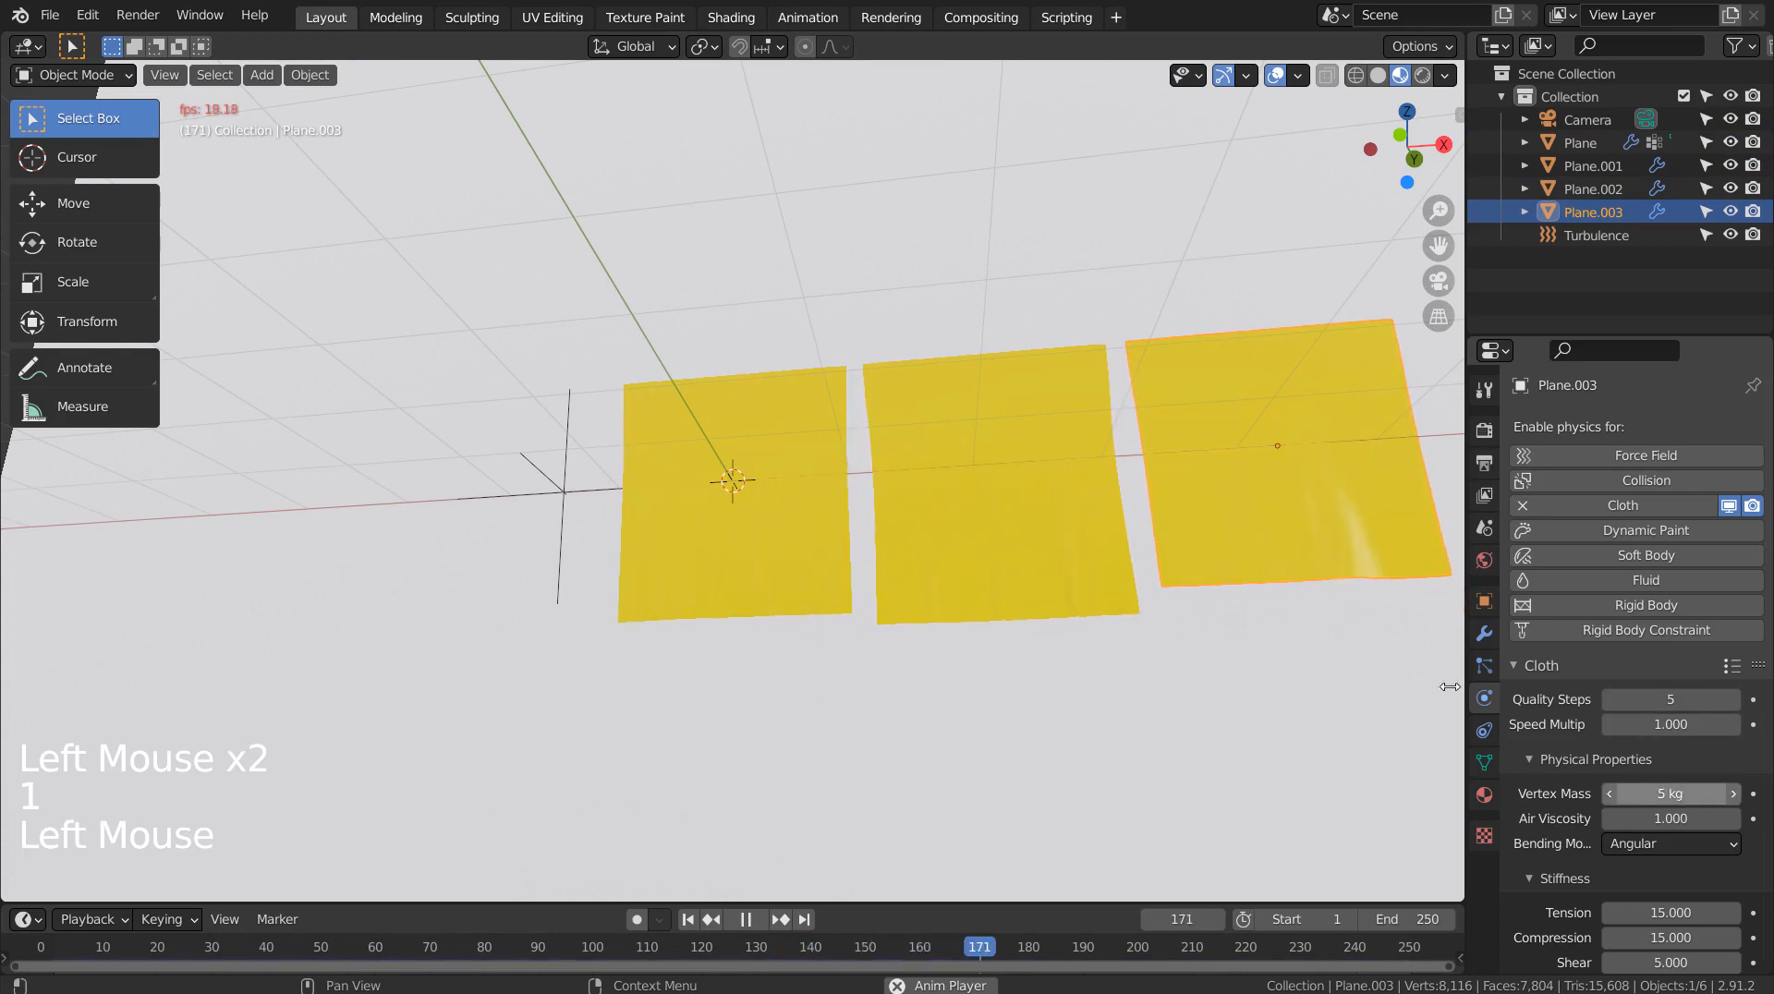
{"action": "left_click", "coordinate": [982, 494]}
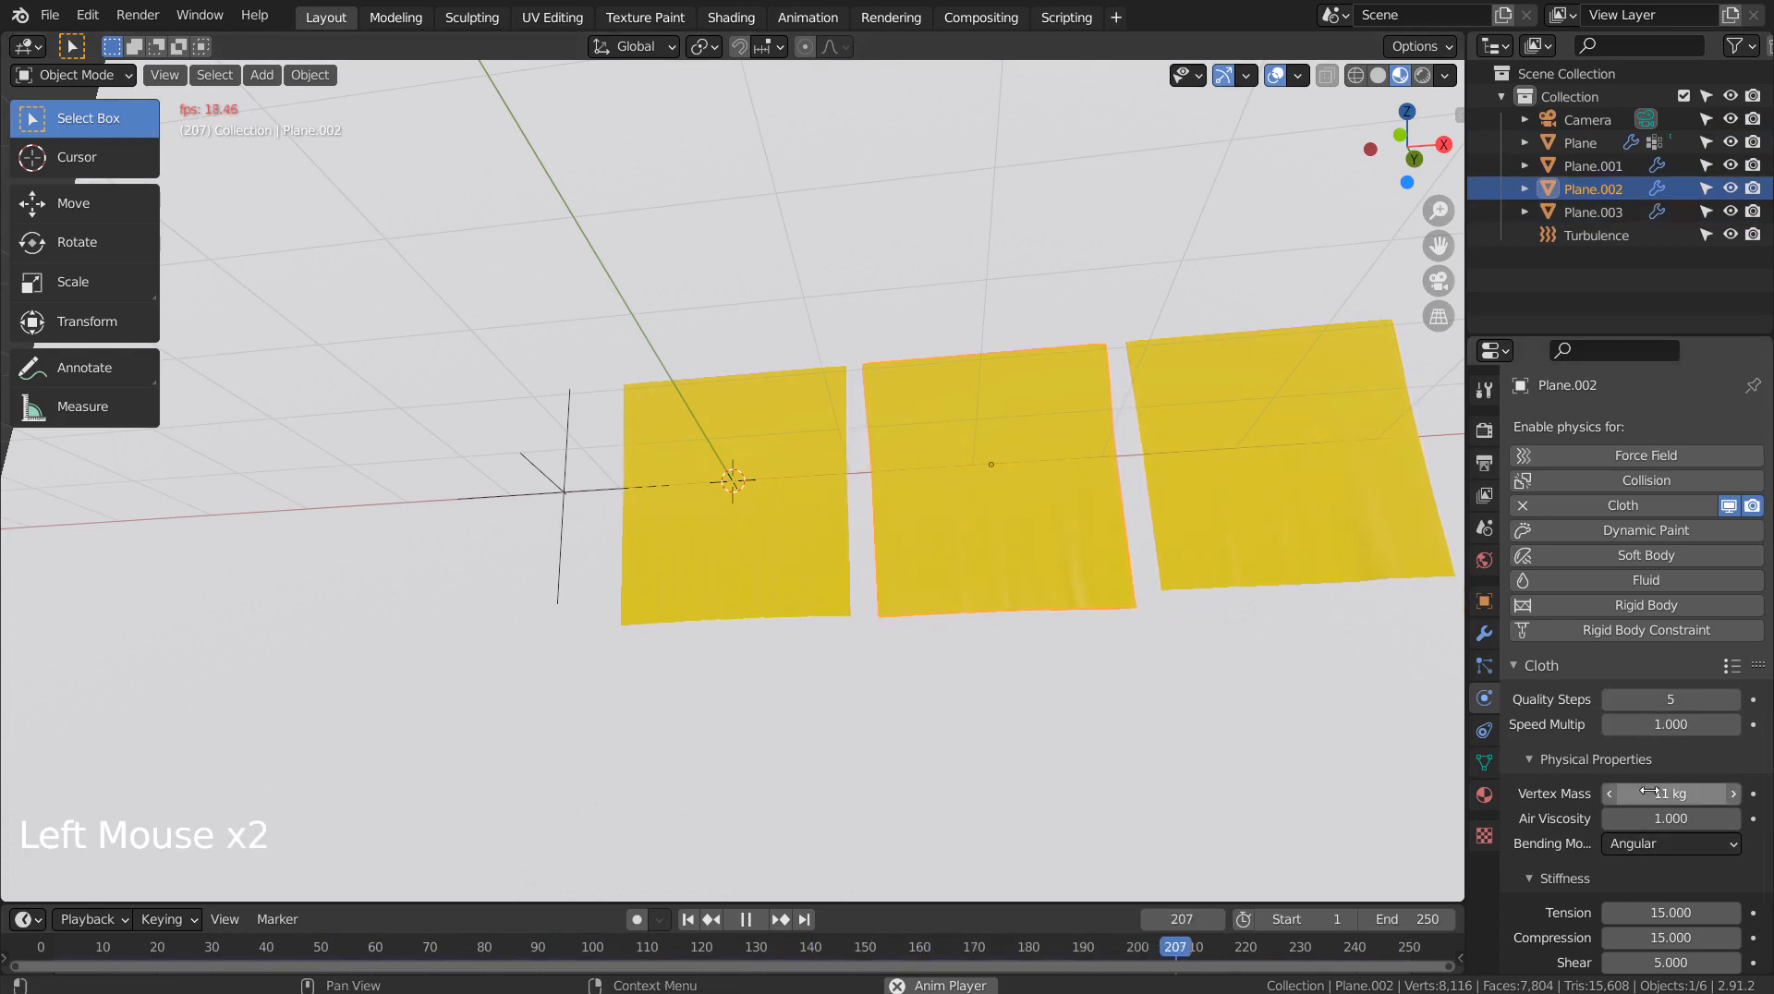
{"action": "left_click", "coordinate": [717, 558]}
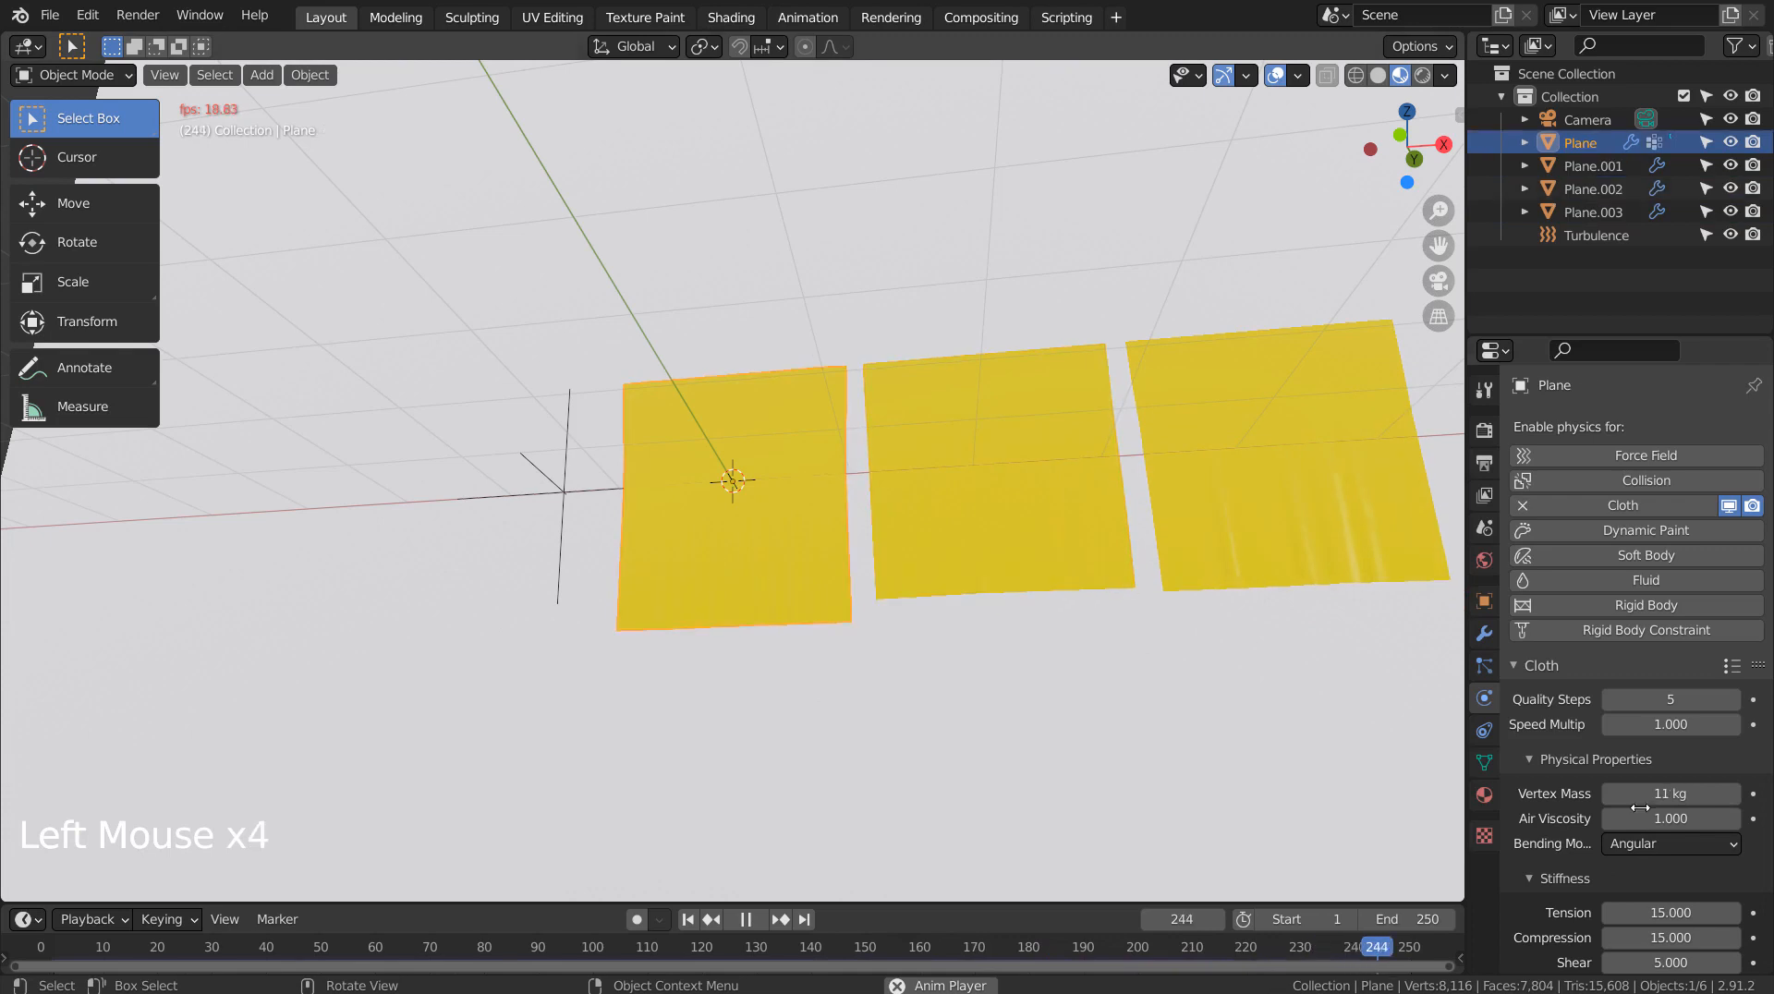
{"action": "left_click", "coordinate": [1669, 794]}
{"action": "type", "text": "5"}
{"action": "key", "text": "Return"}
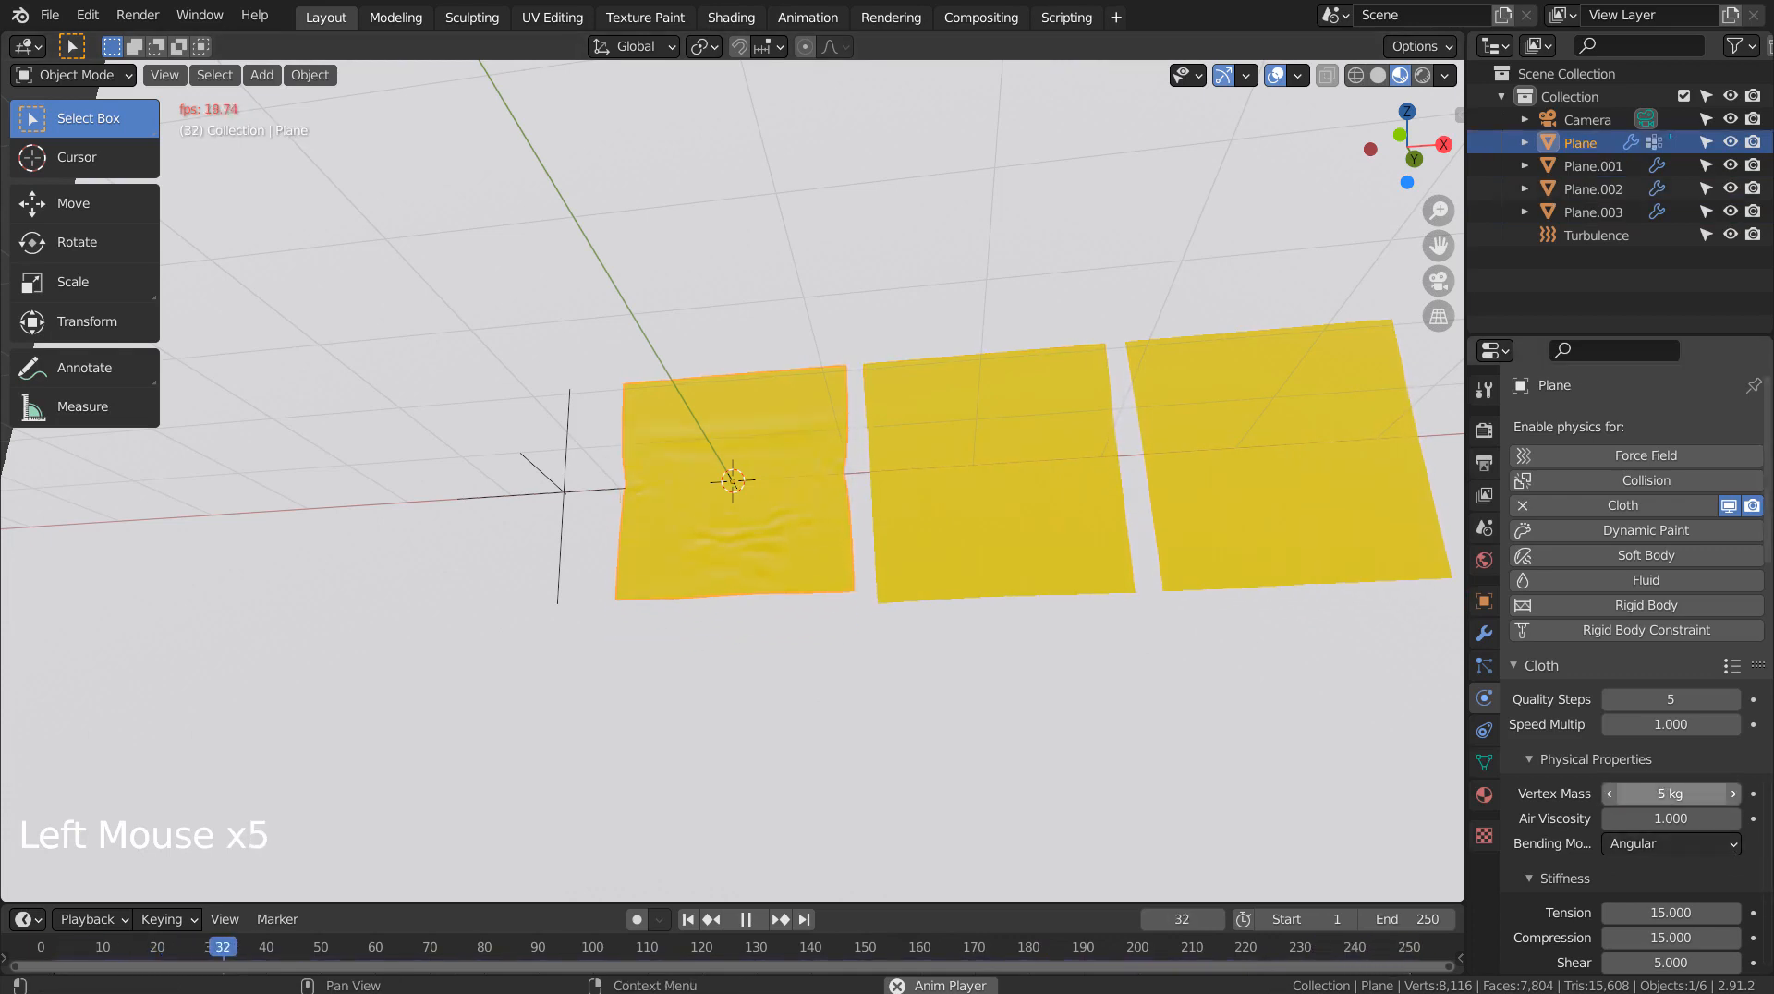
Move the Turbulence force field about -0.15 m along the global X axis, away from the yellow planes
{"action": "left_click", "coordinate": [558, 493]}
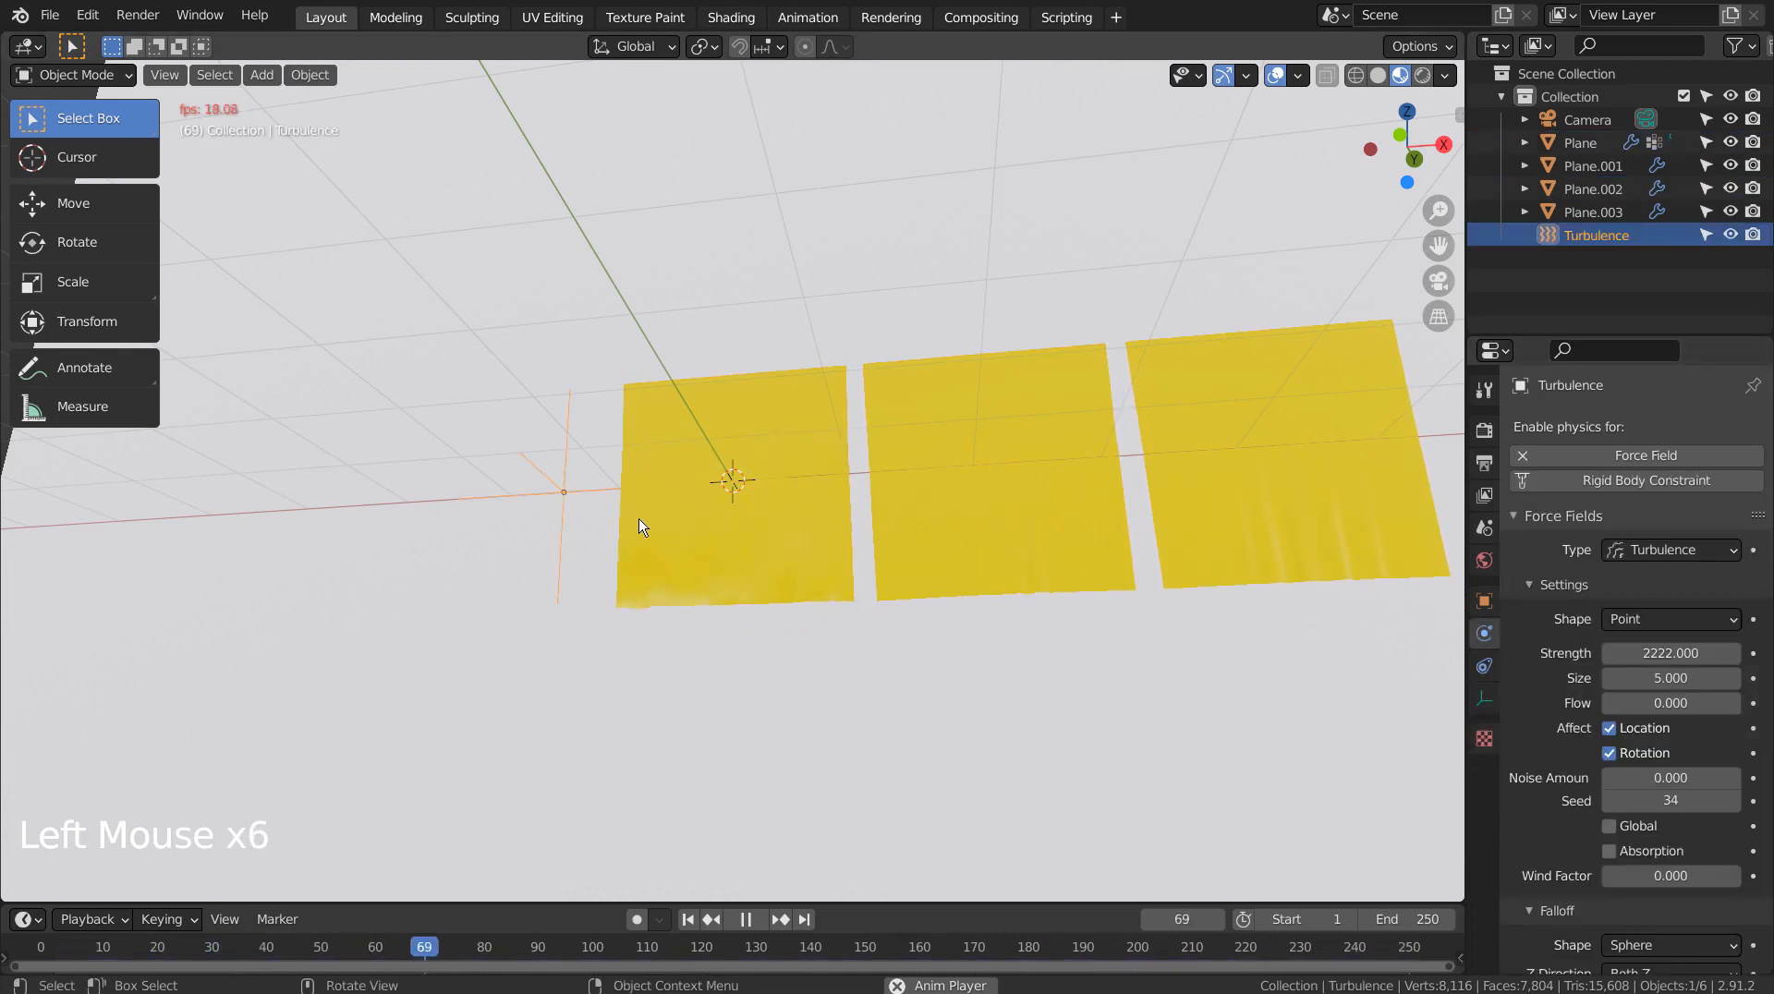
{"action": "key", "text": "g"}
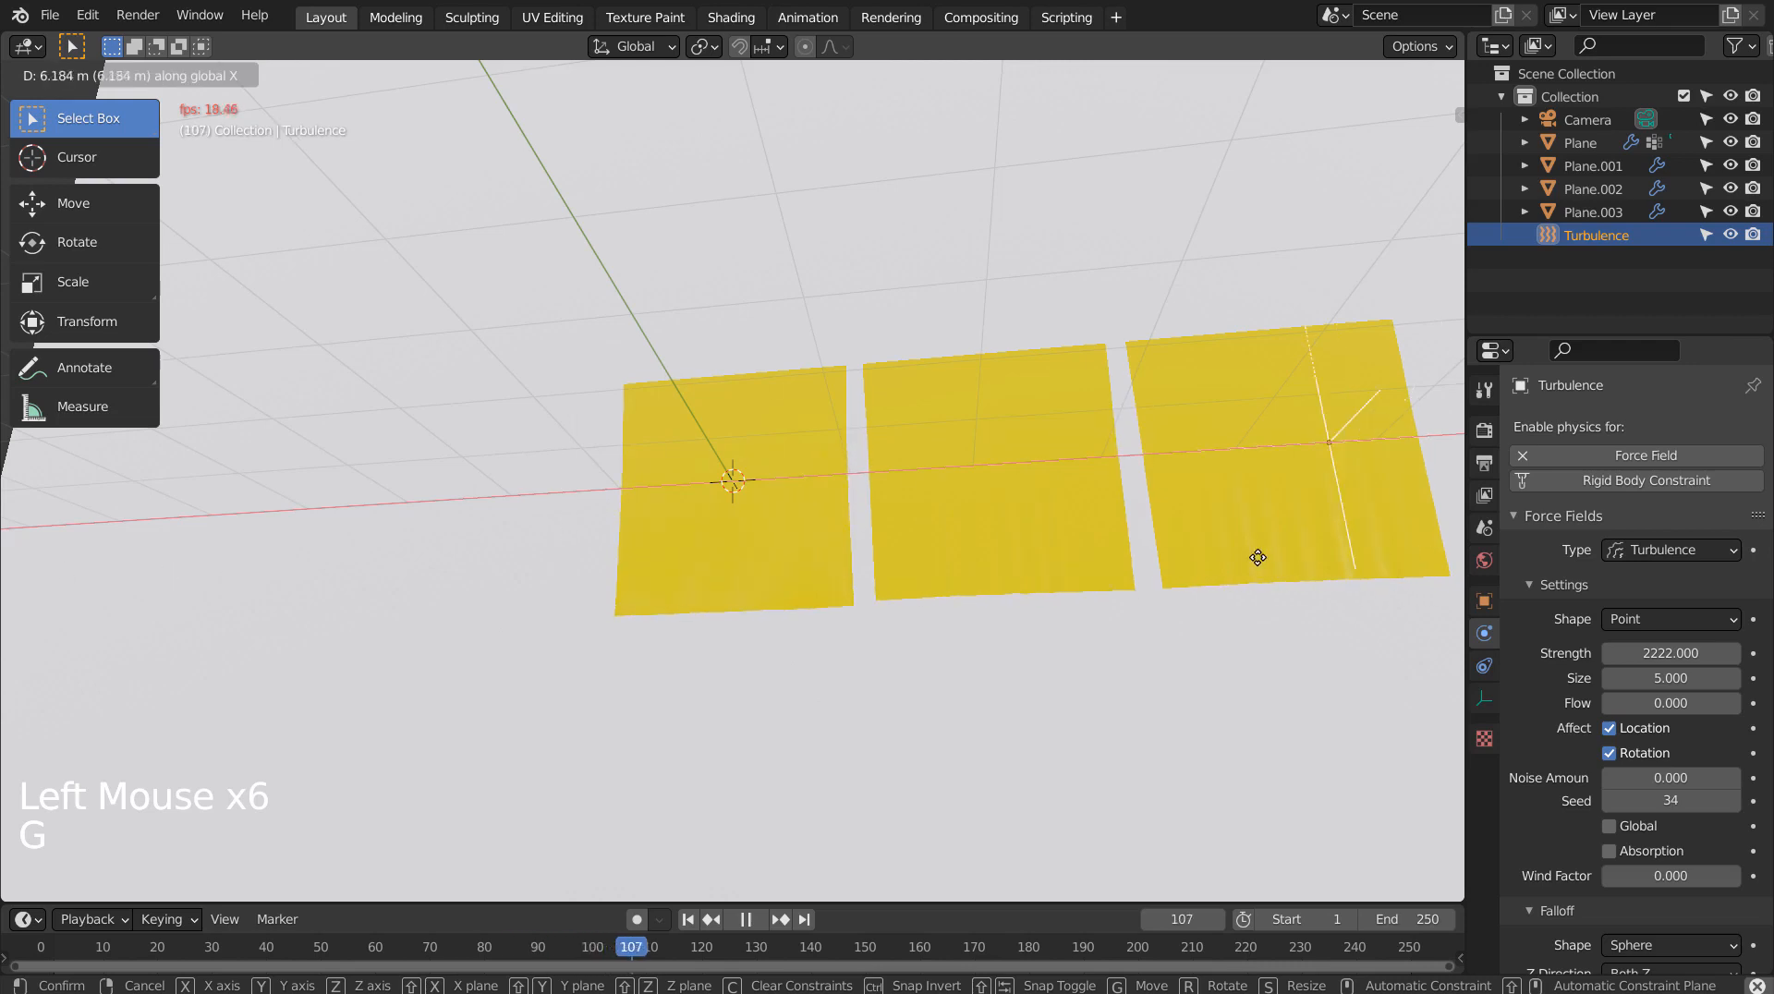
{"action": "left_click", "coordinate": [679, 561]}
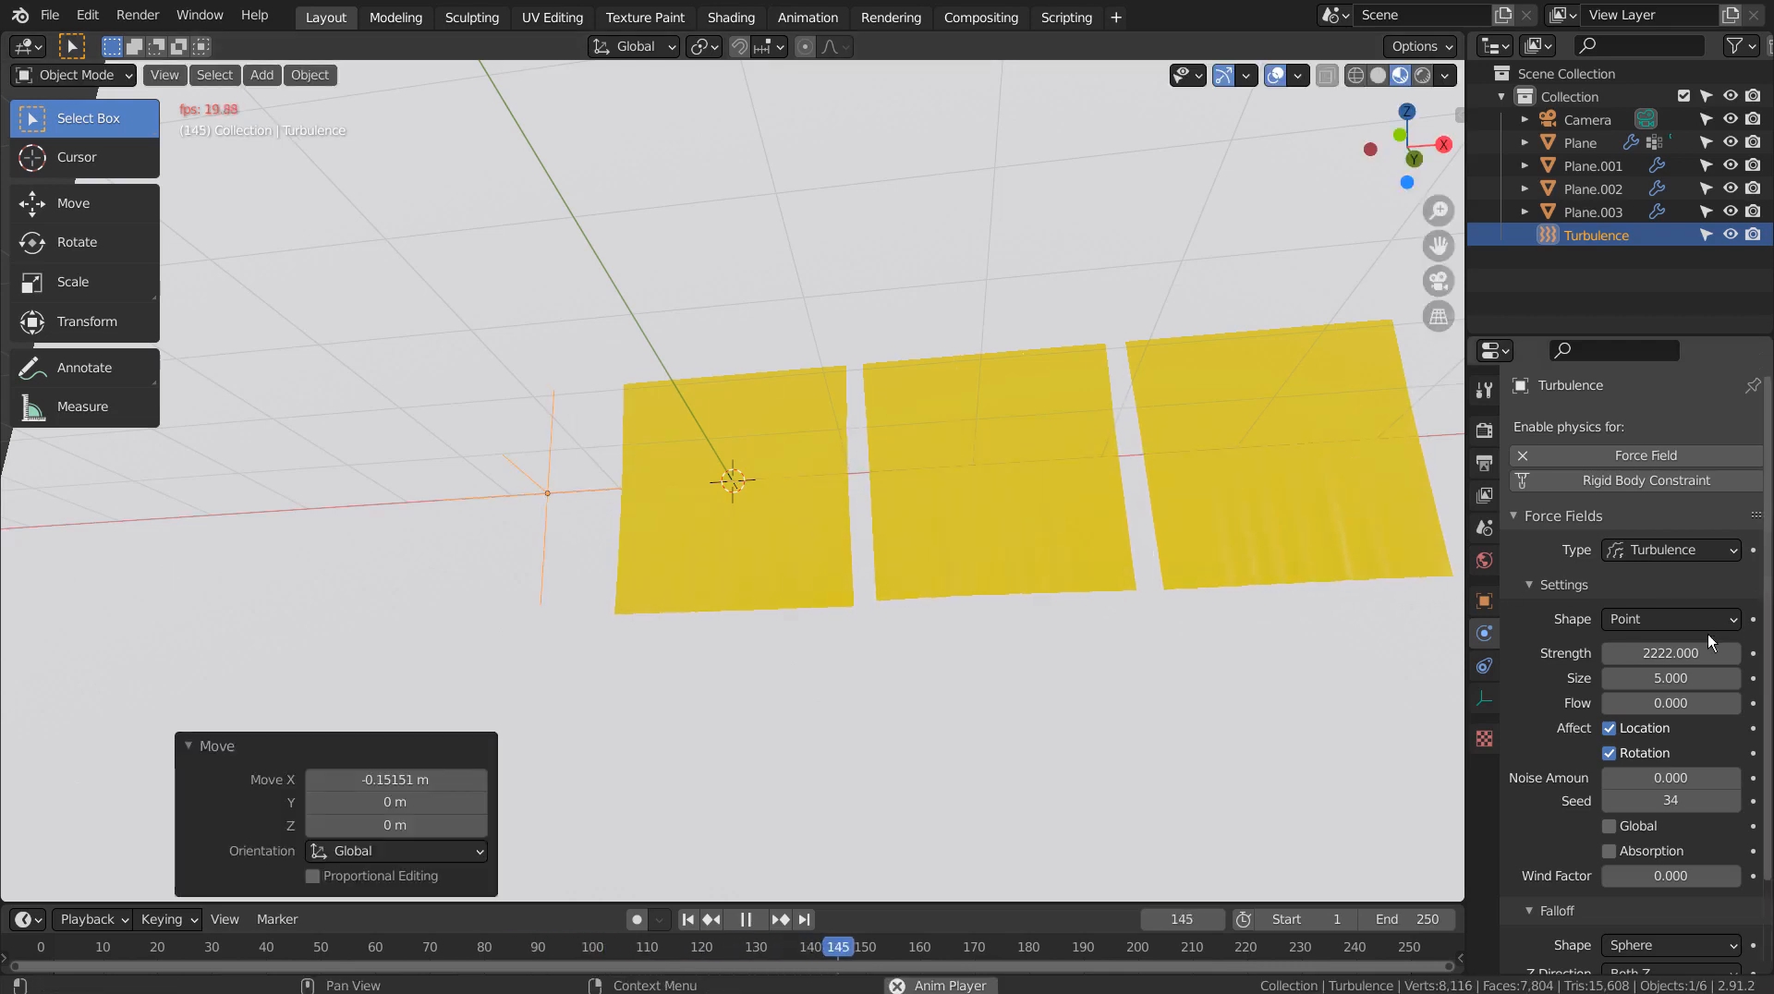
Increase the Turbulence force field's strength to 3333 and again to 5555
{"action": "left_click", "coordinate": [1671, 654]}
{"action": "type", "text": "3333"}
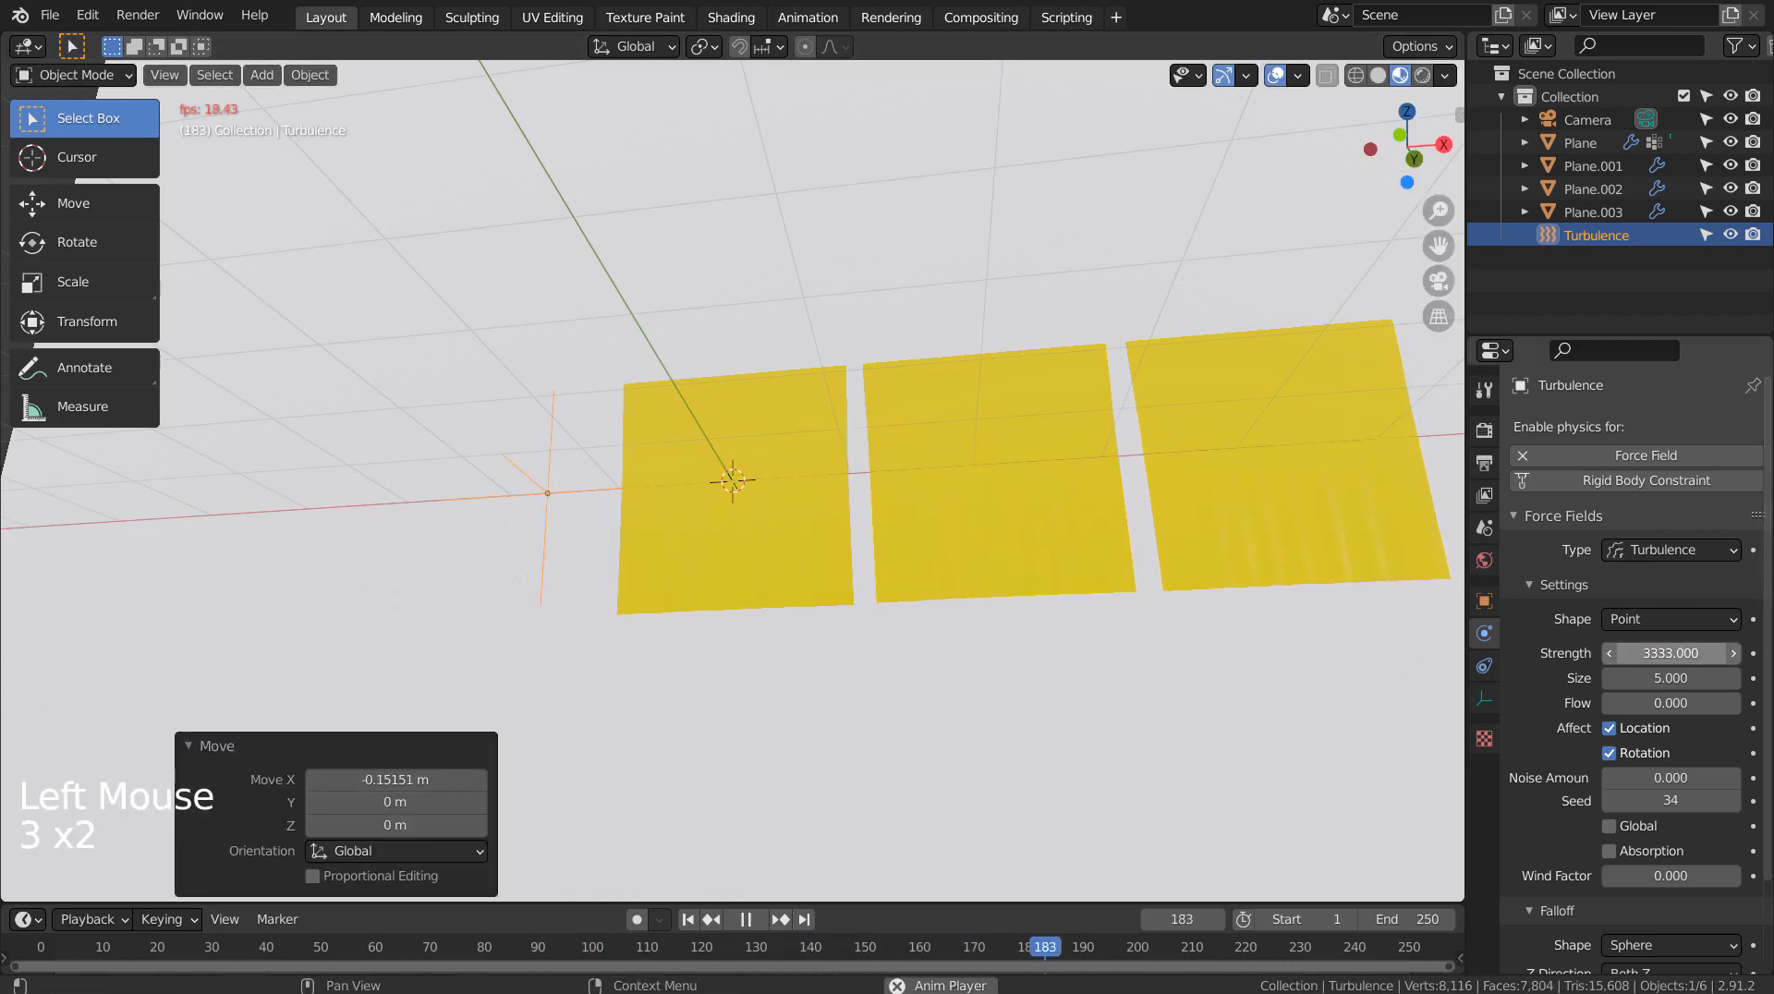
{"action": "left_click", "coordinate": [1671, 653]}
{"action": "type", "text": "5555"}
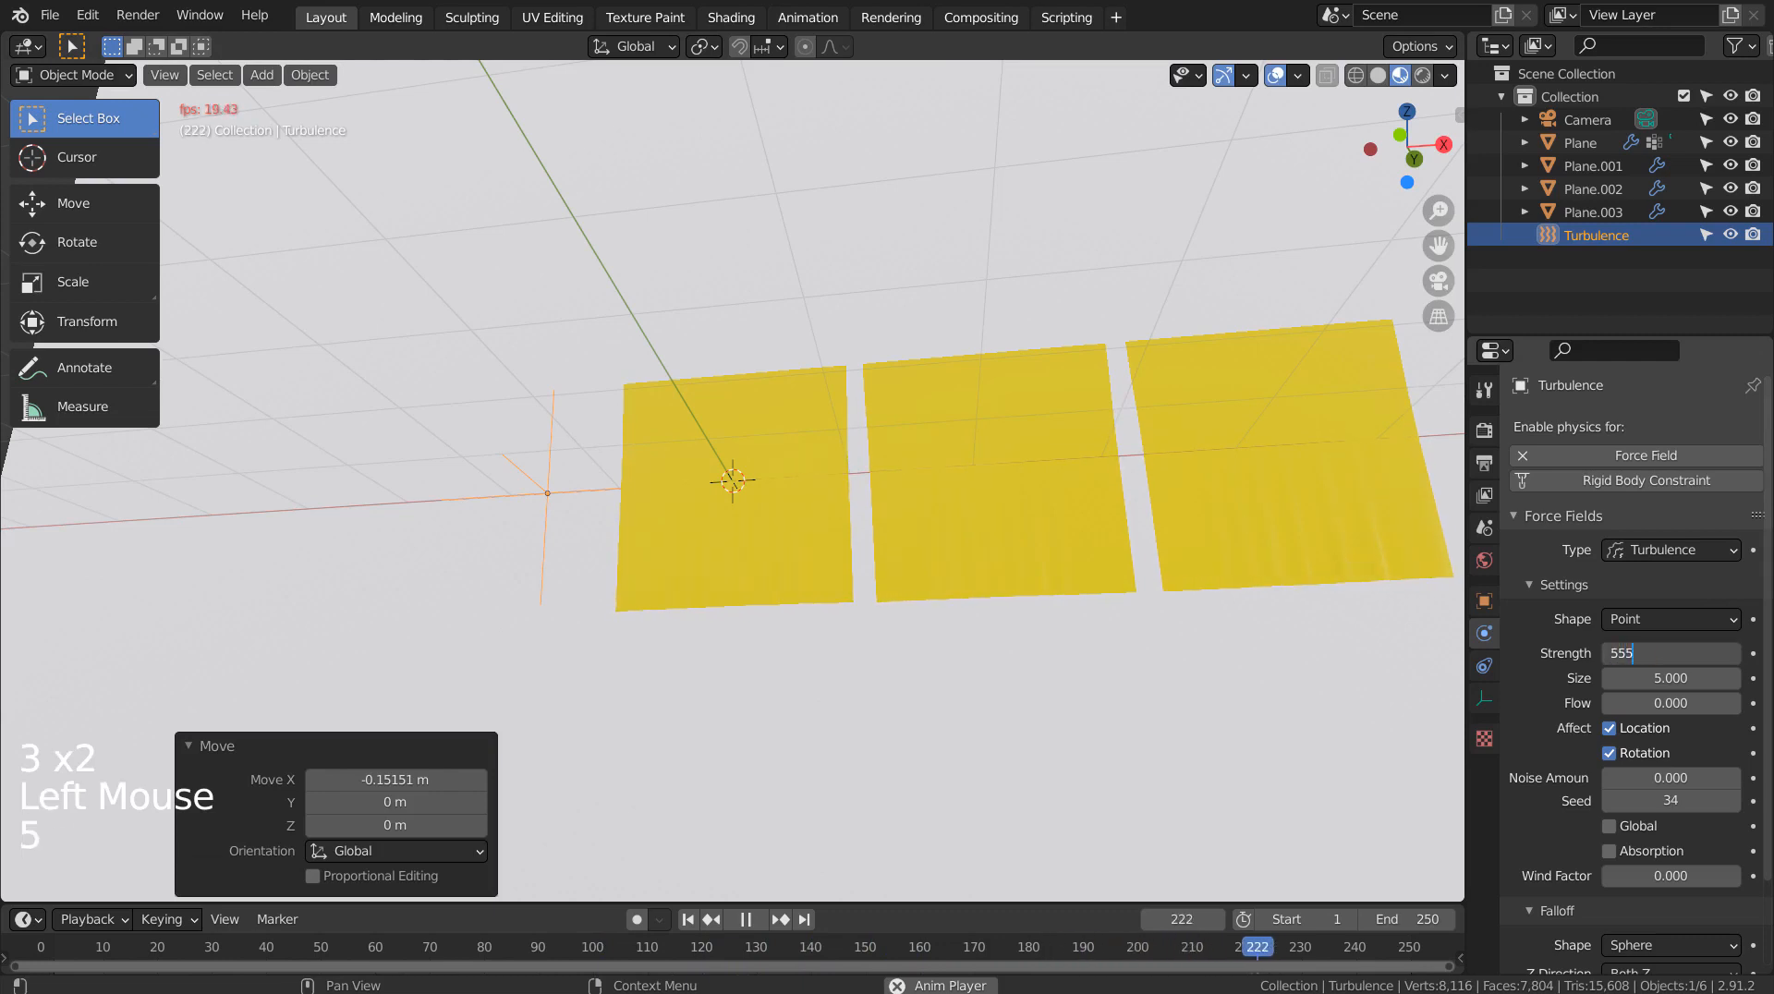
{"action": "key", "text": "Return"}
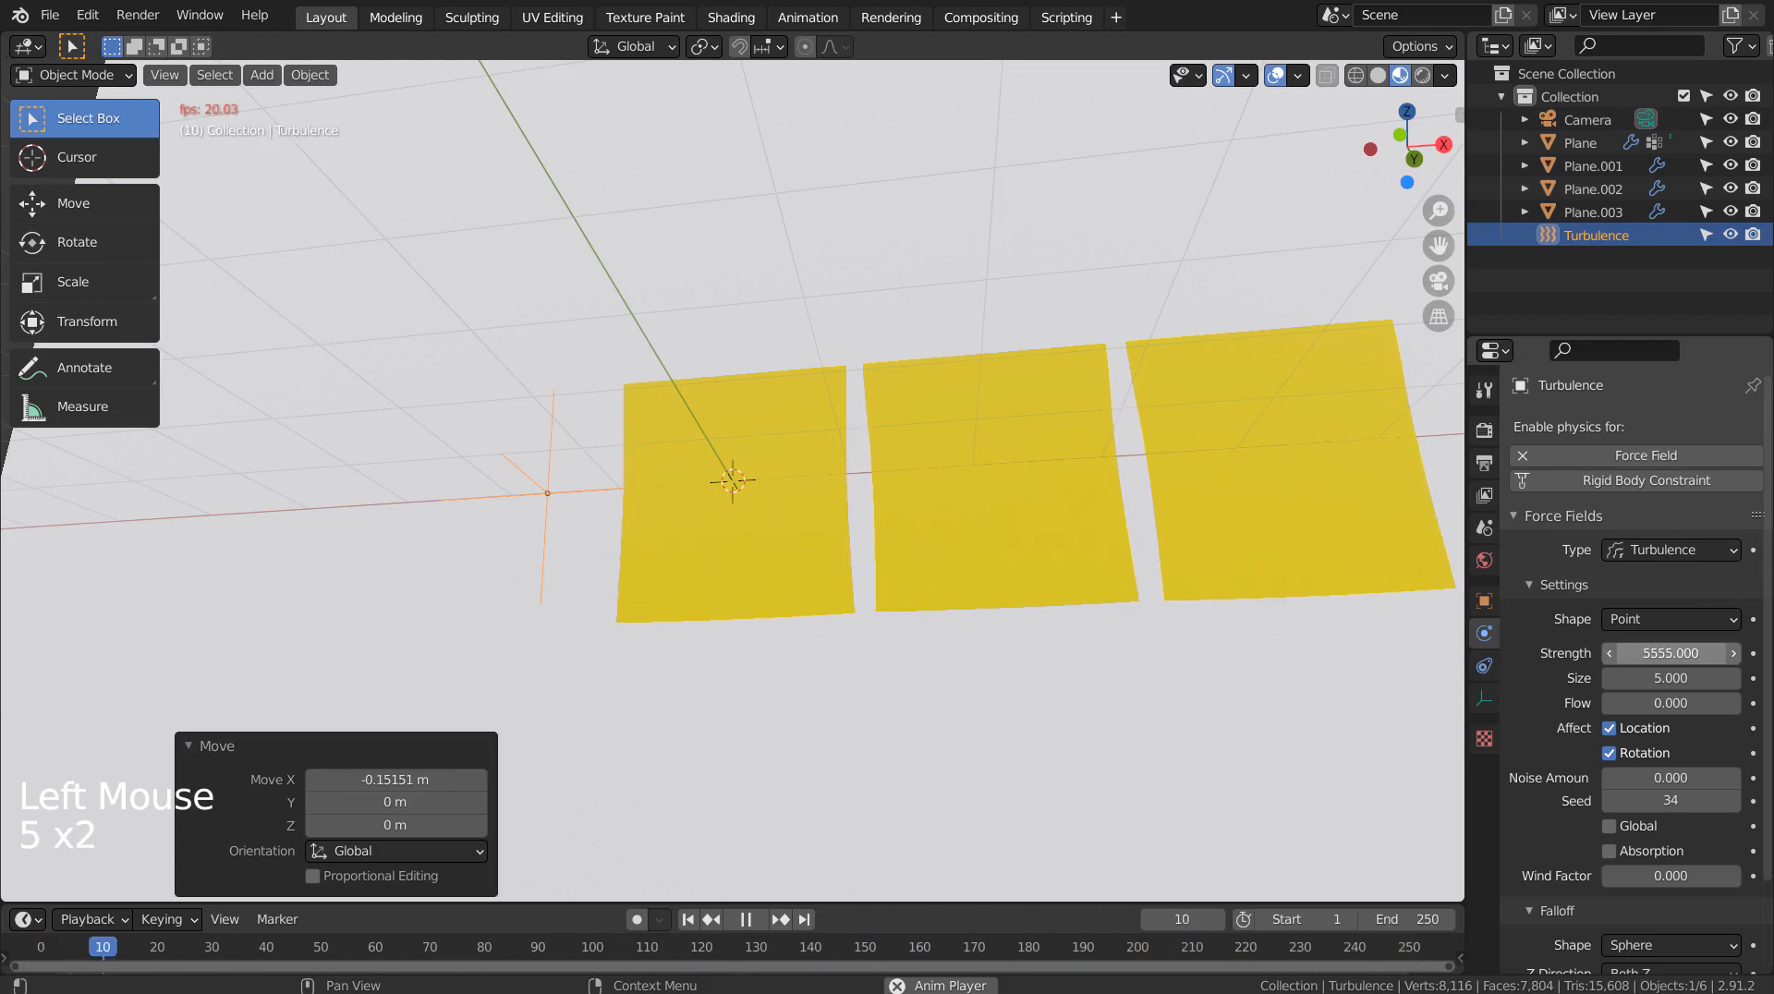
Set the Turbulence force field's strength to 11111
{"action": "middle_click_drag", "start_coordinate": [1054, 674], "coordinate": [1060, 509]}
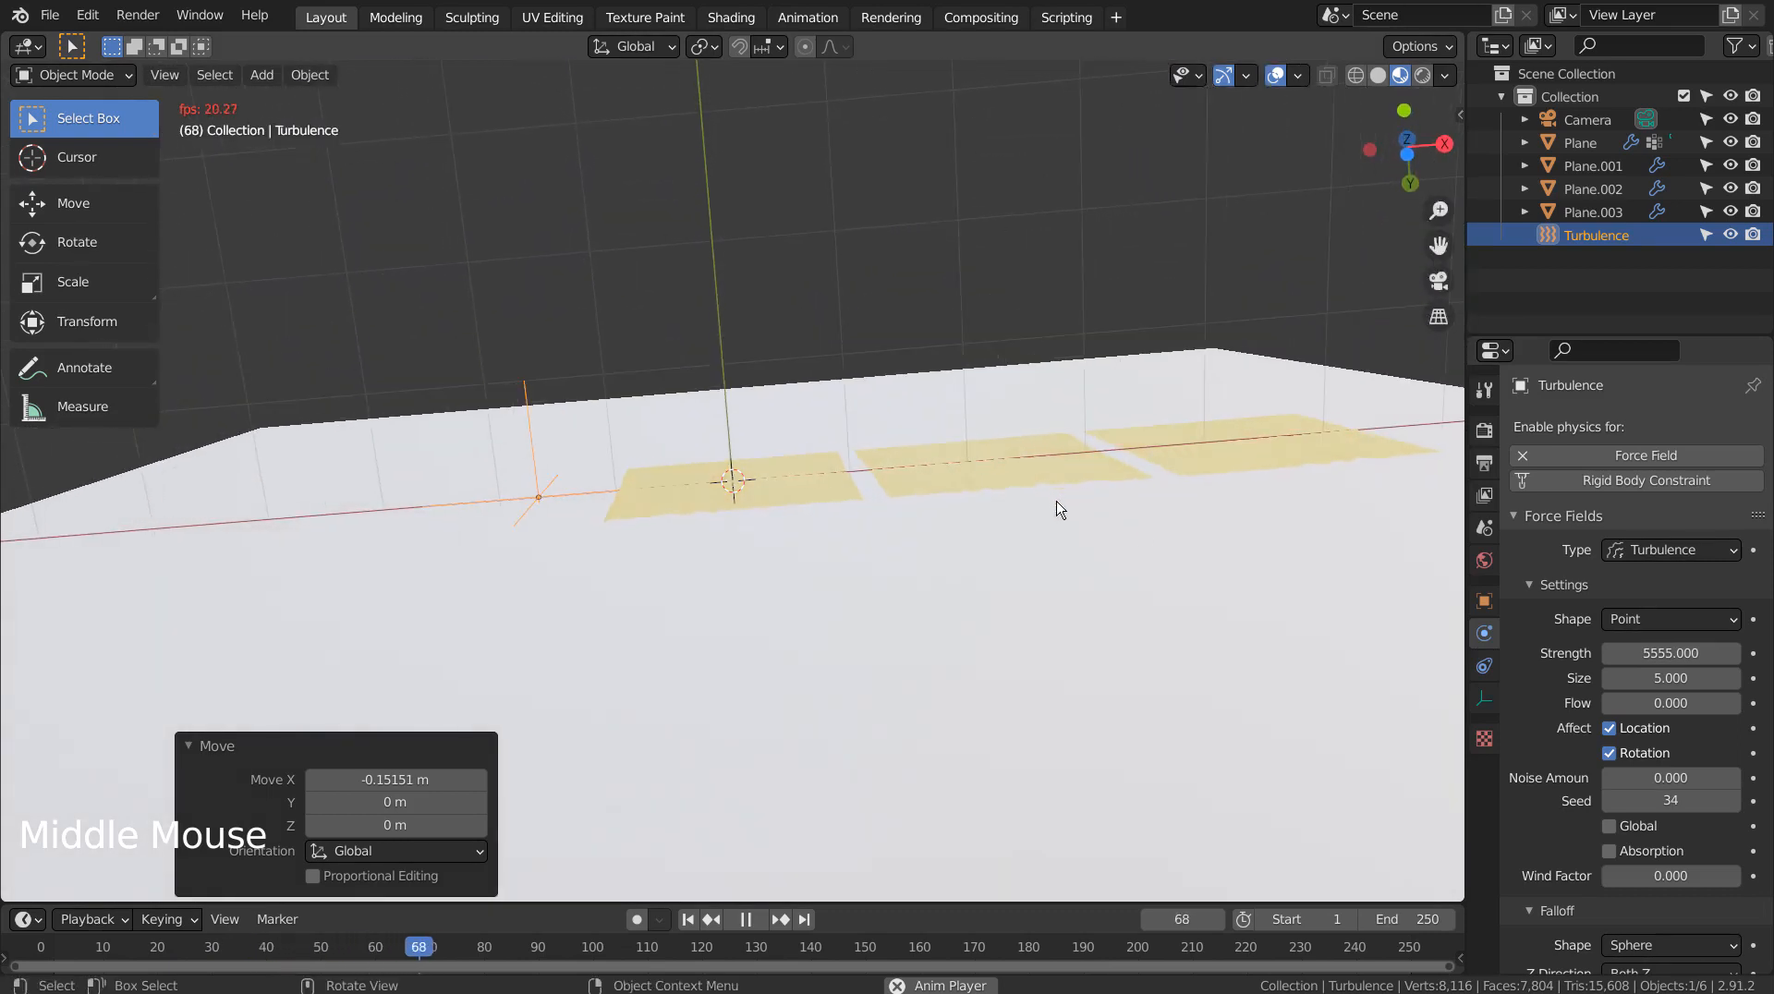
{"action": "left_click", "coordinate": [1650, 654]}
{"action": "type", "text": "11111"}
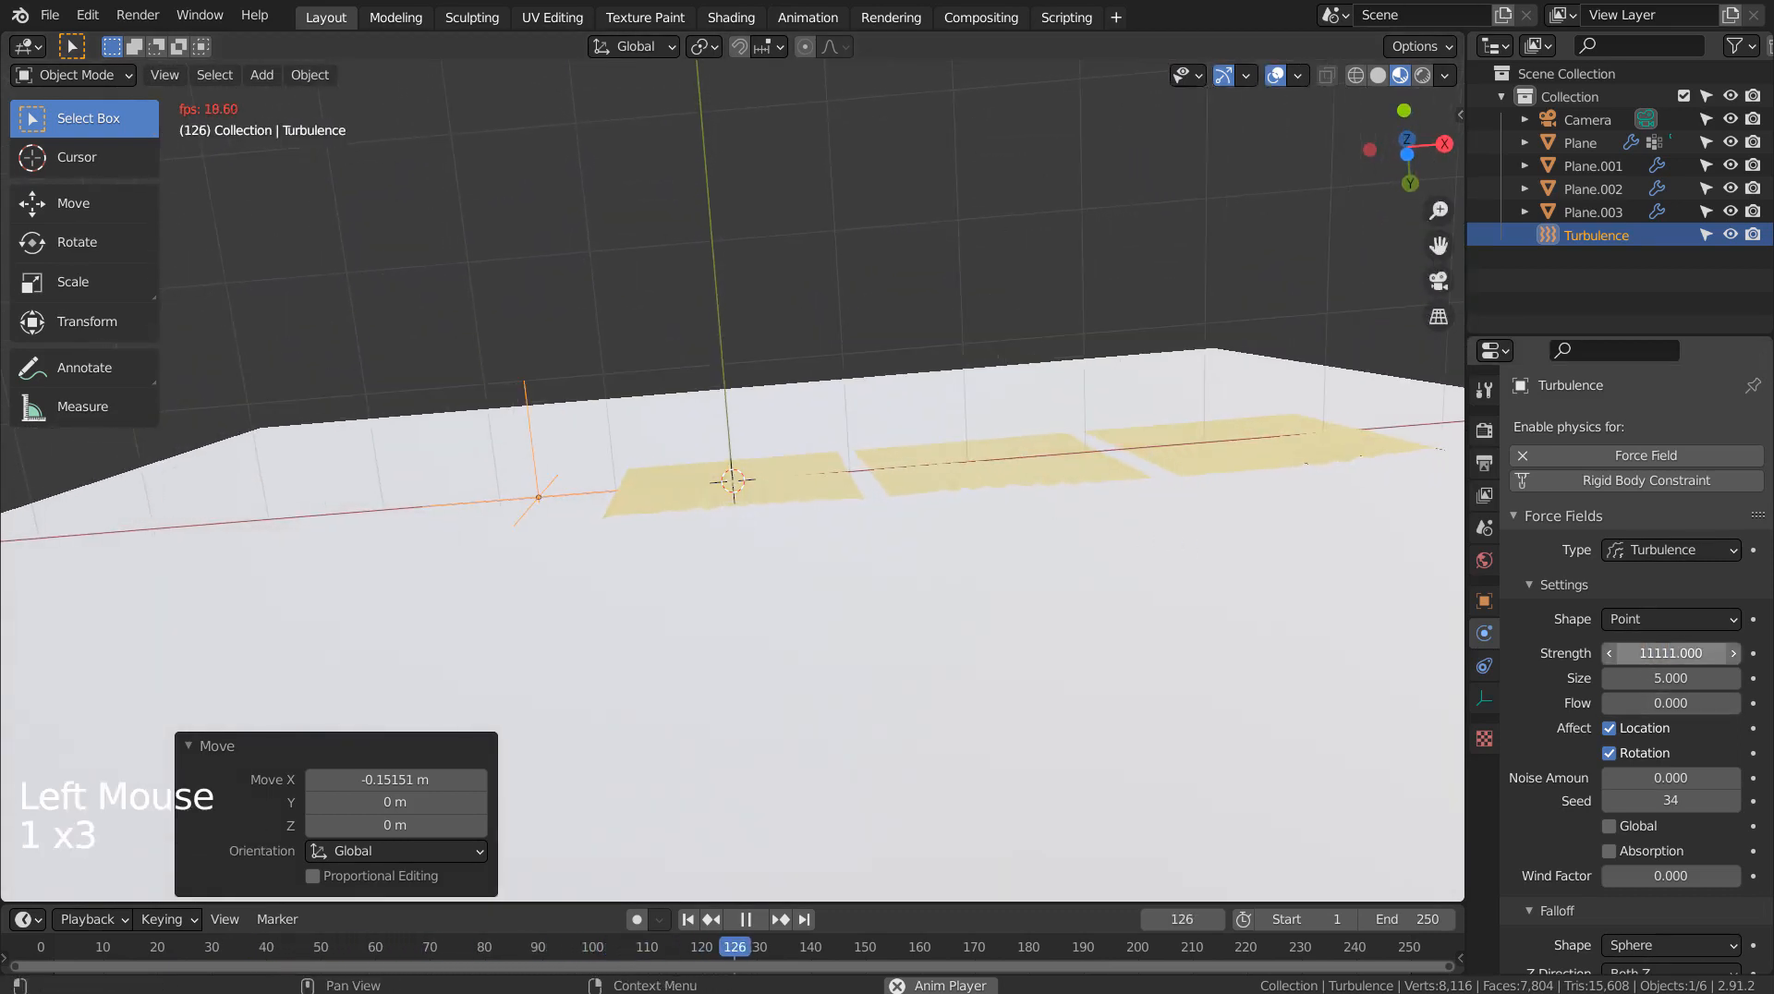
Stop the playback, return to frame 1 and move the Turbulence force field closer to the row of yellow planes
{"action": "left_click", "coordinate": [746, 920]}
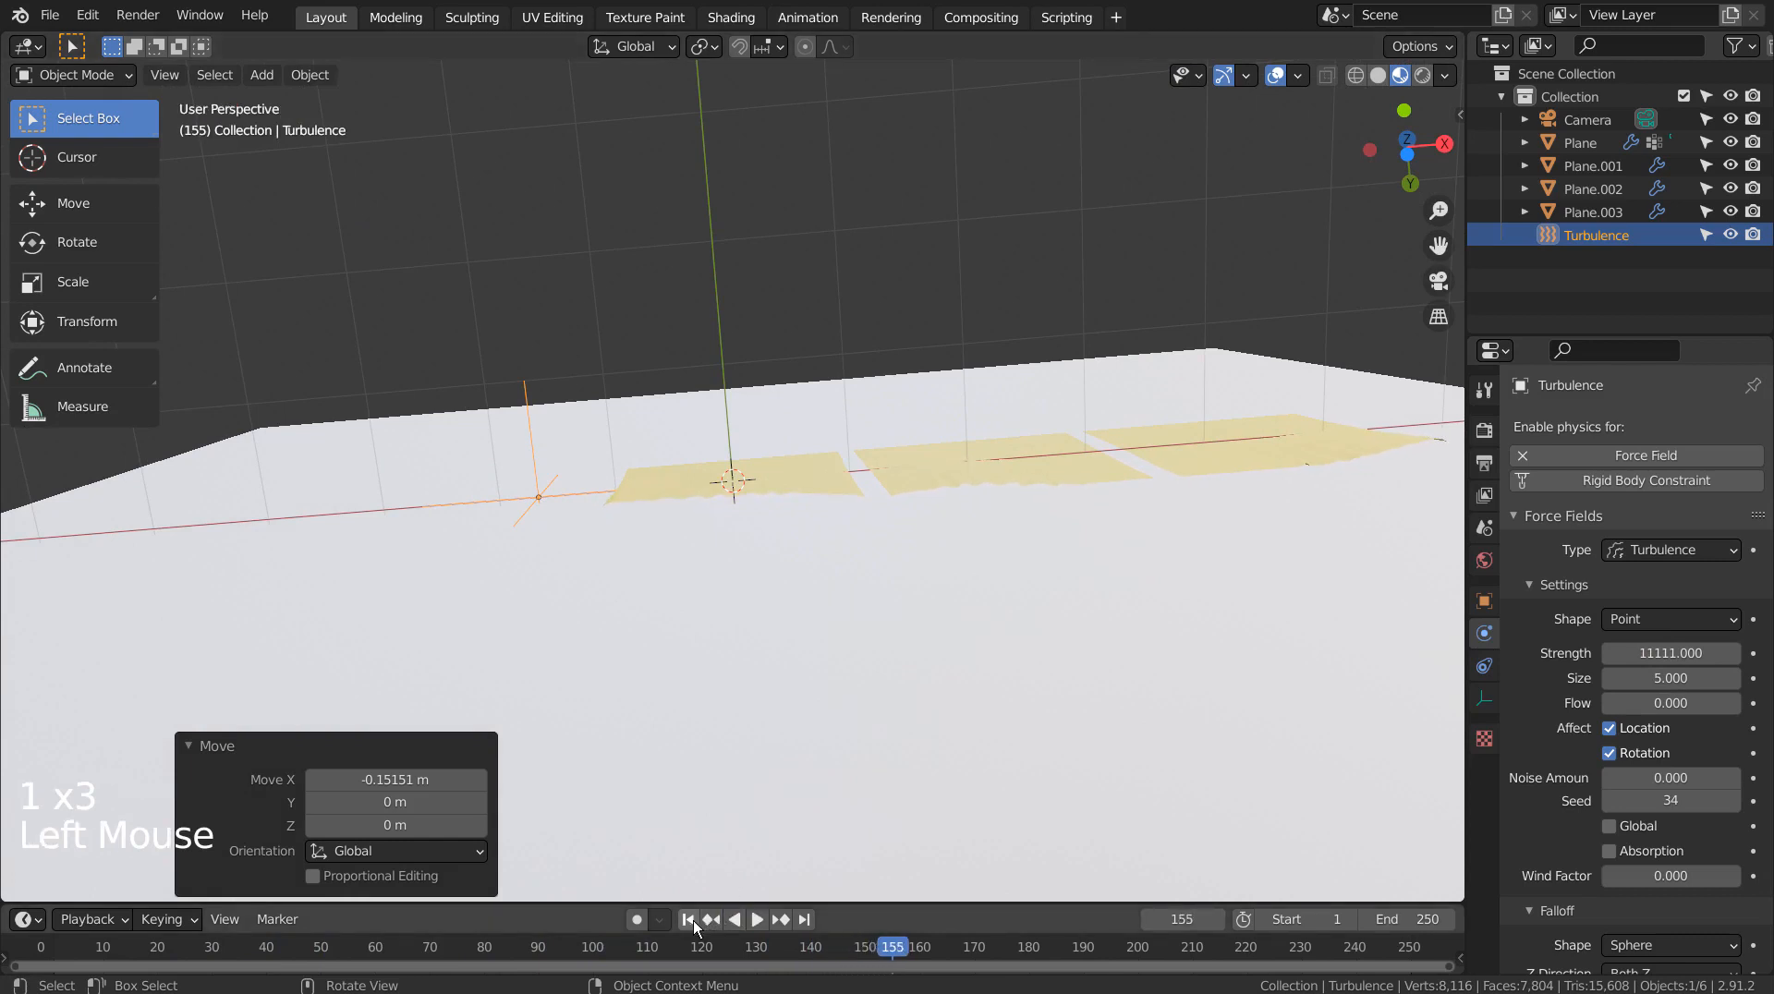
{"action": "left_click", "coordinate": [687, 919]}
{"action": "key", "text": "g"}
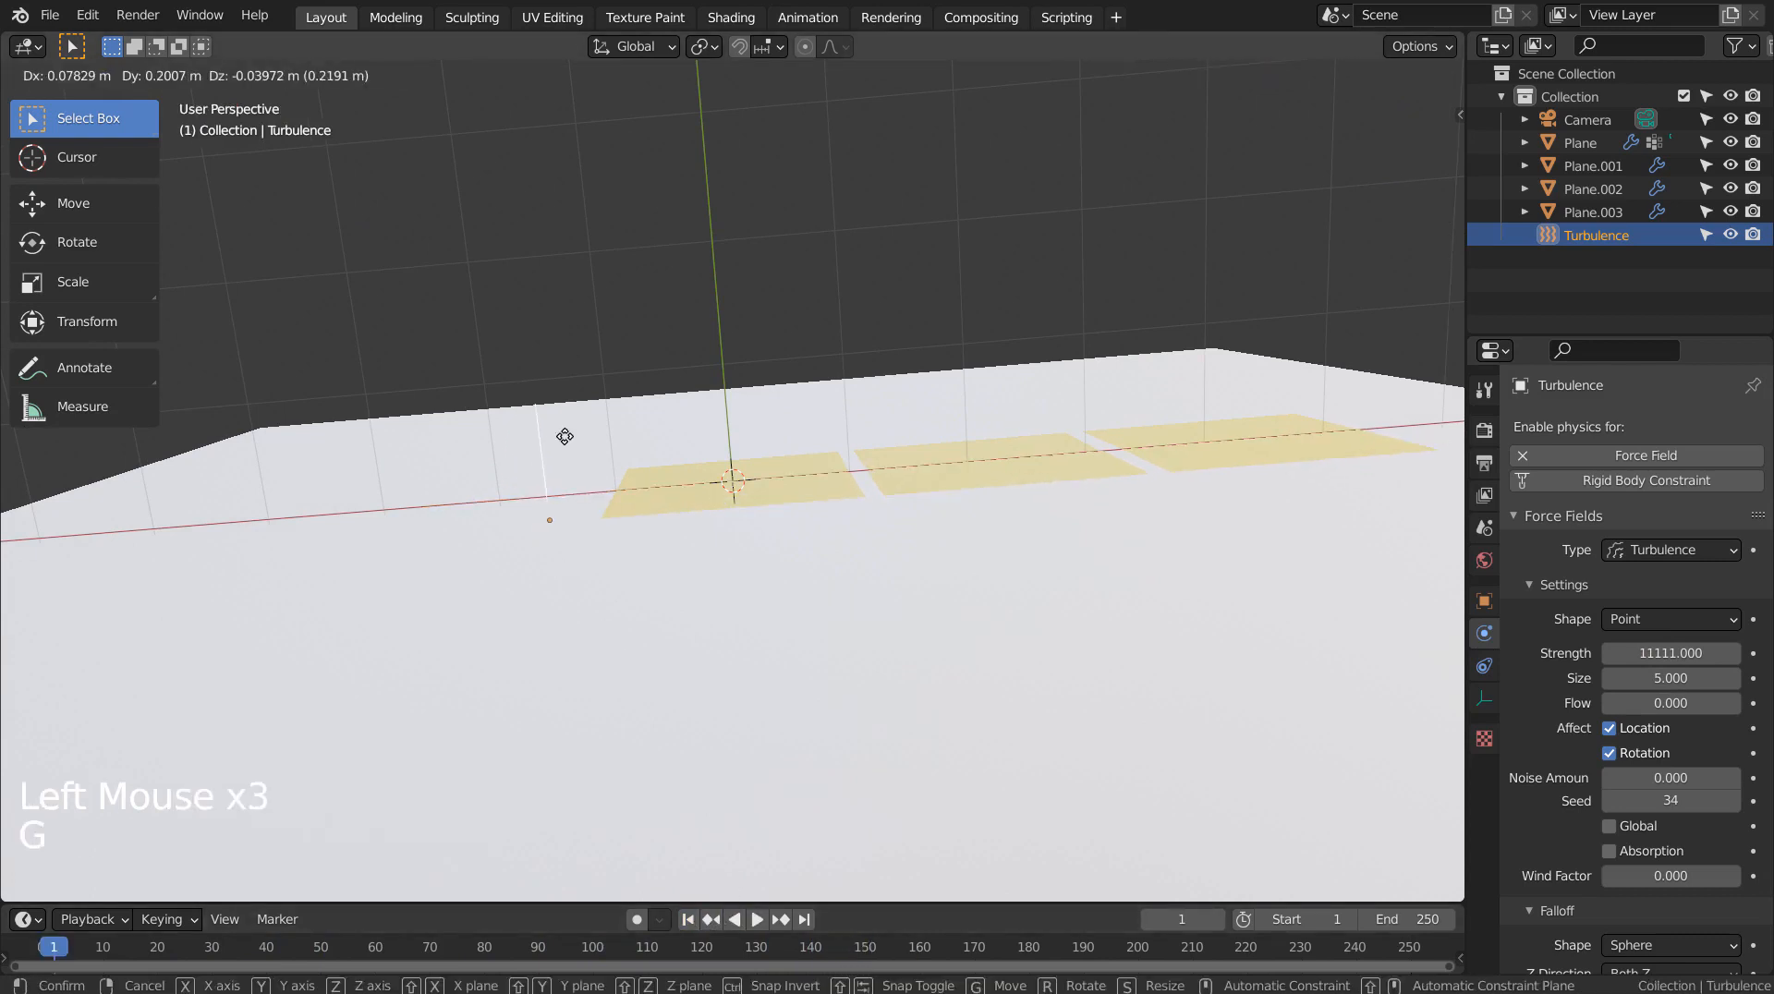
{"action": "left_click", "coordinate": [606, 472]}
Set the cloth vertex mass of the original yellow plane to 1 kg
{"action": "left_click", "coordinate": [790, 487]}
{"action": "middle_click_drag", "start_coordinate": [790, 487], "coordinate": [1017, 517]}
{"action": "left_click", "coordinate": [1671, 794]}
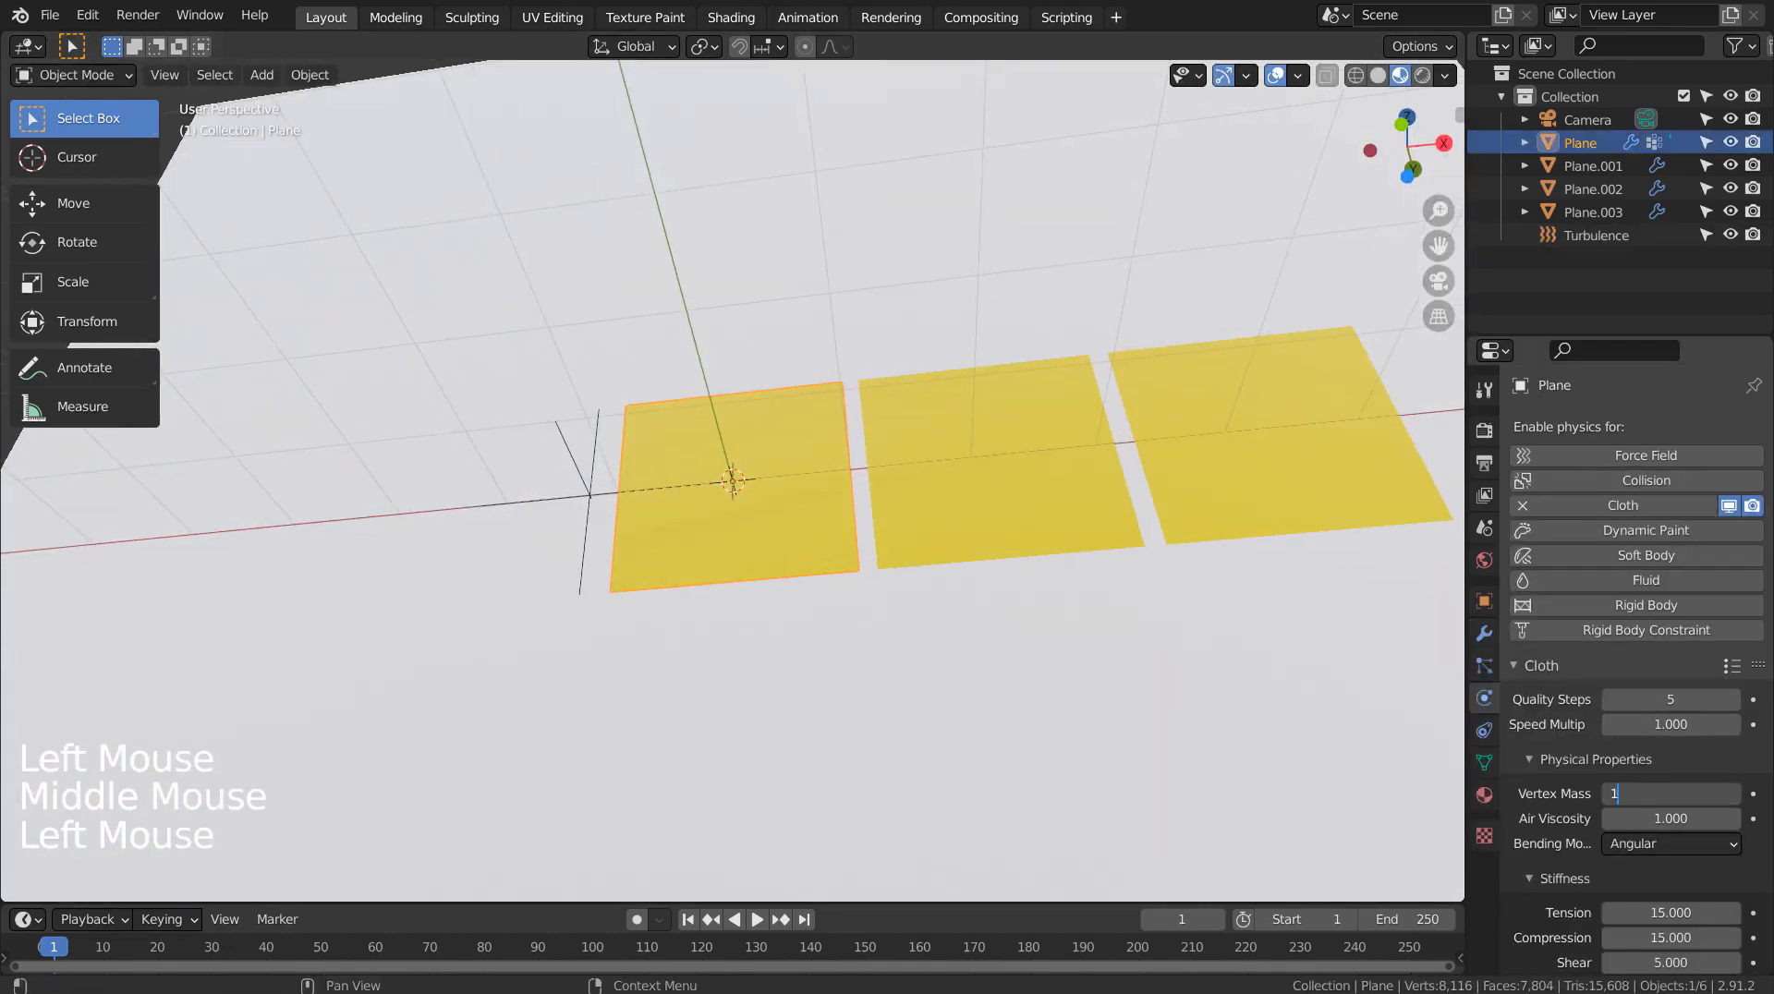
{"action": "key", "text": "Return"}
Set the cloth vertex mass of both duplicated yellow planes to 1 kg and play the simulation
{"action": "left_click", "coordinate": [978, 444]}
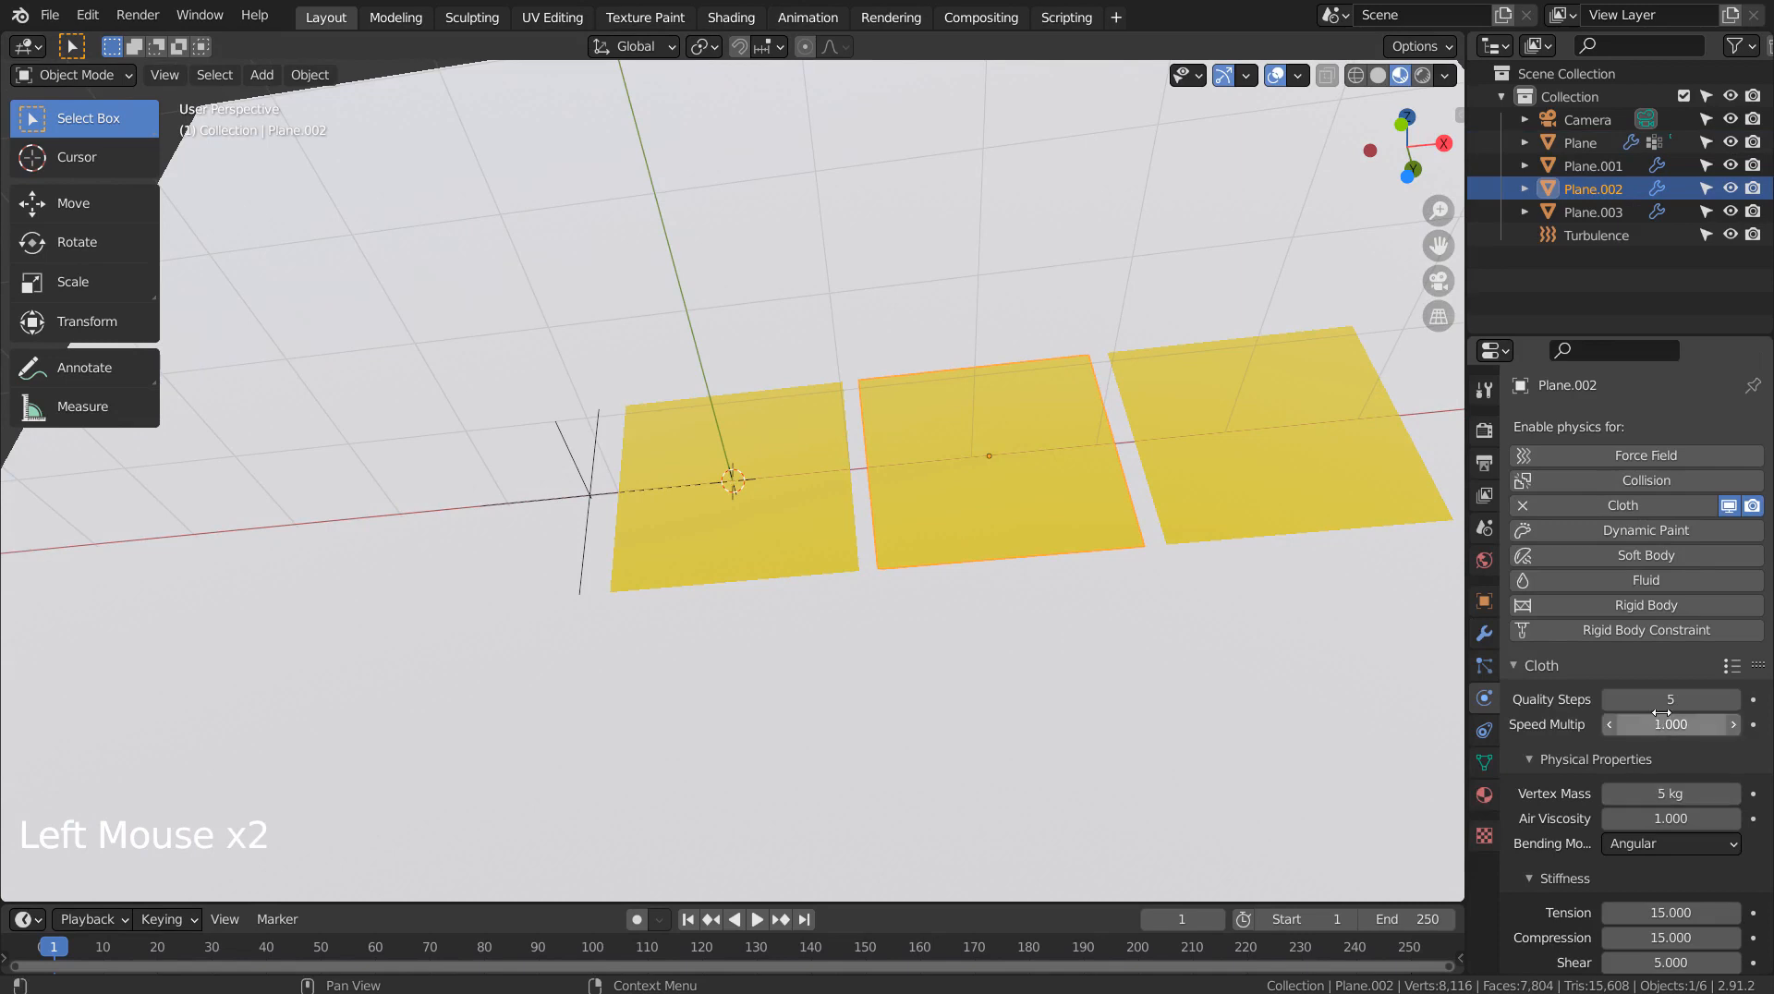
{"action": "left_click", "coordinate": [1244, 400]}
{"action": "left_click", "coordinate": [1660, 797]}
{"action": "type", "text": "1"}
{"action": "key", "text": "Return"}
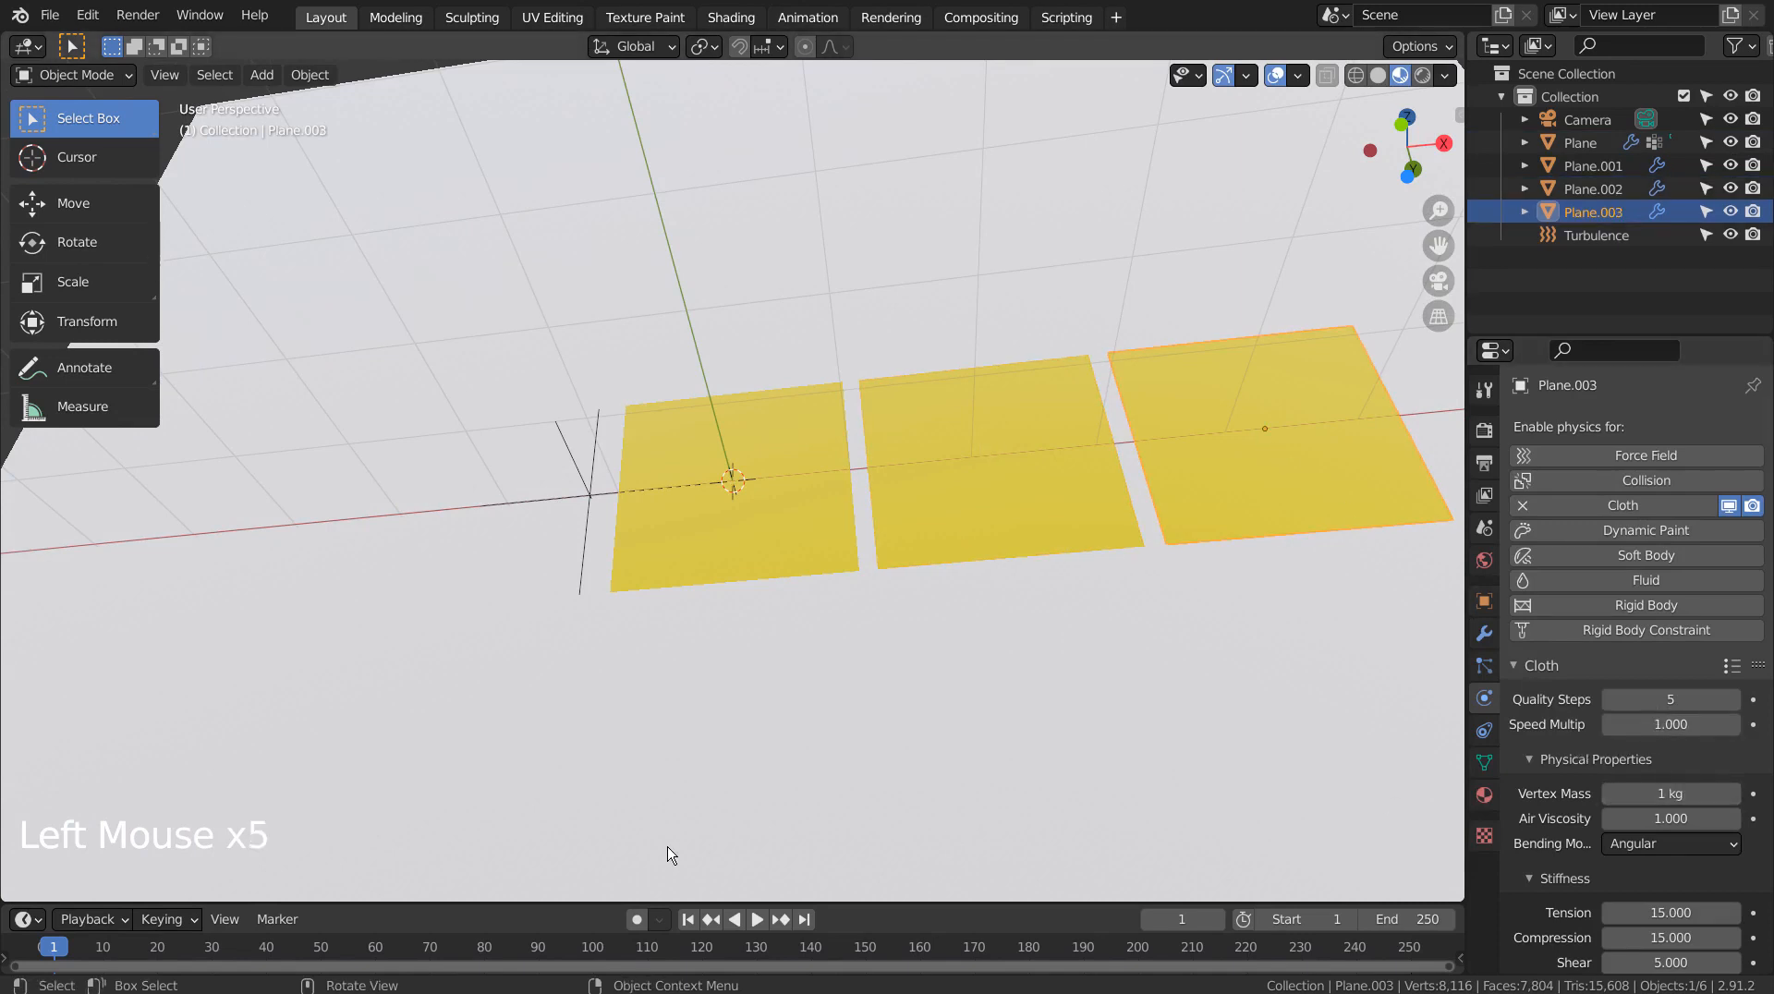
{"action": "left_click", "coordinate": [758, 919]}
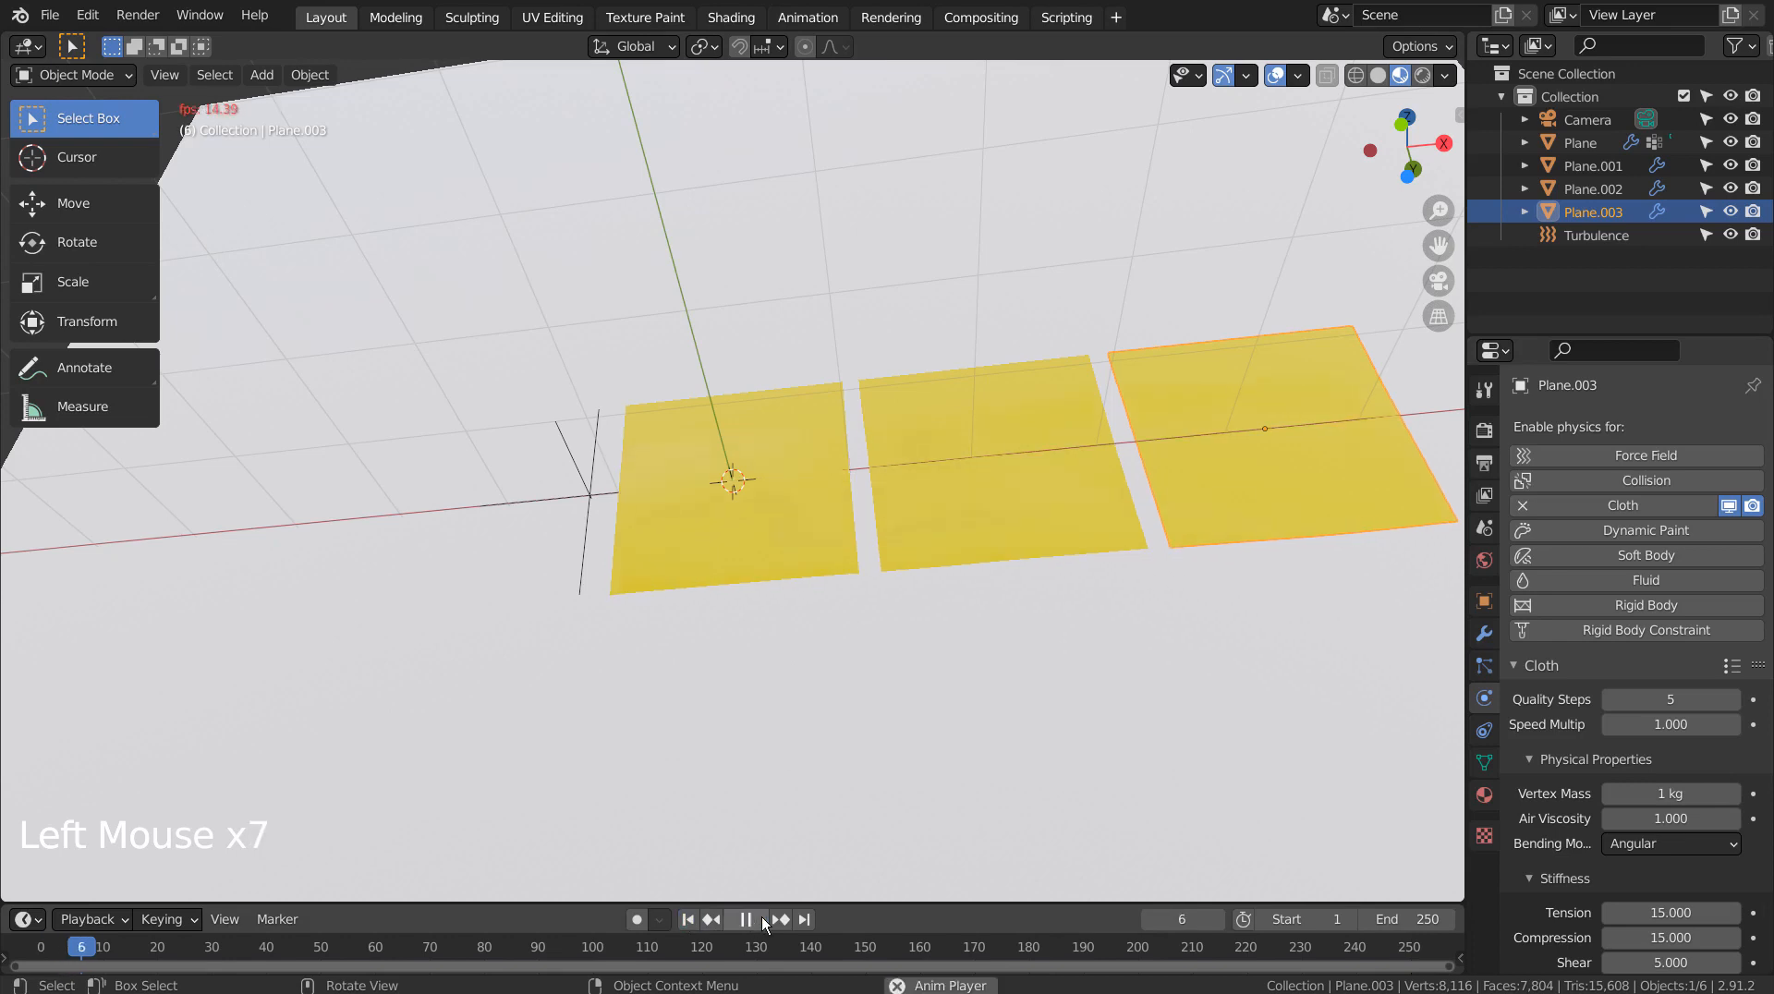